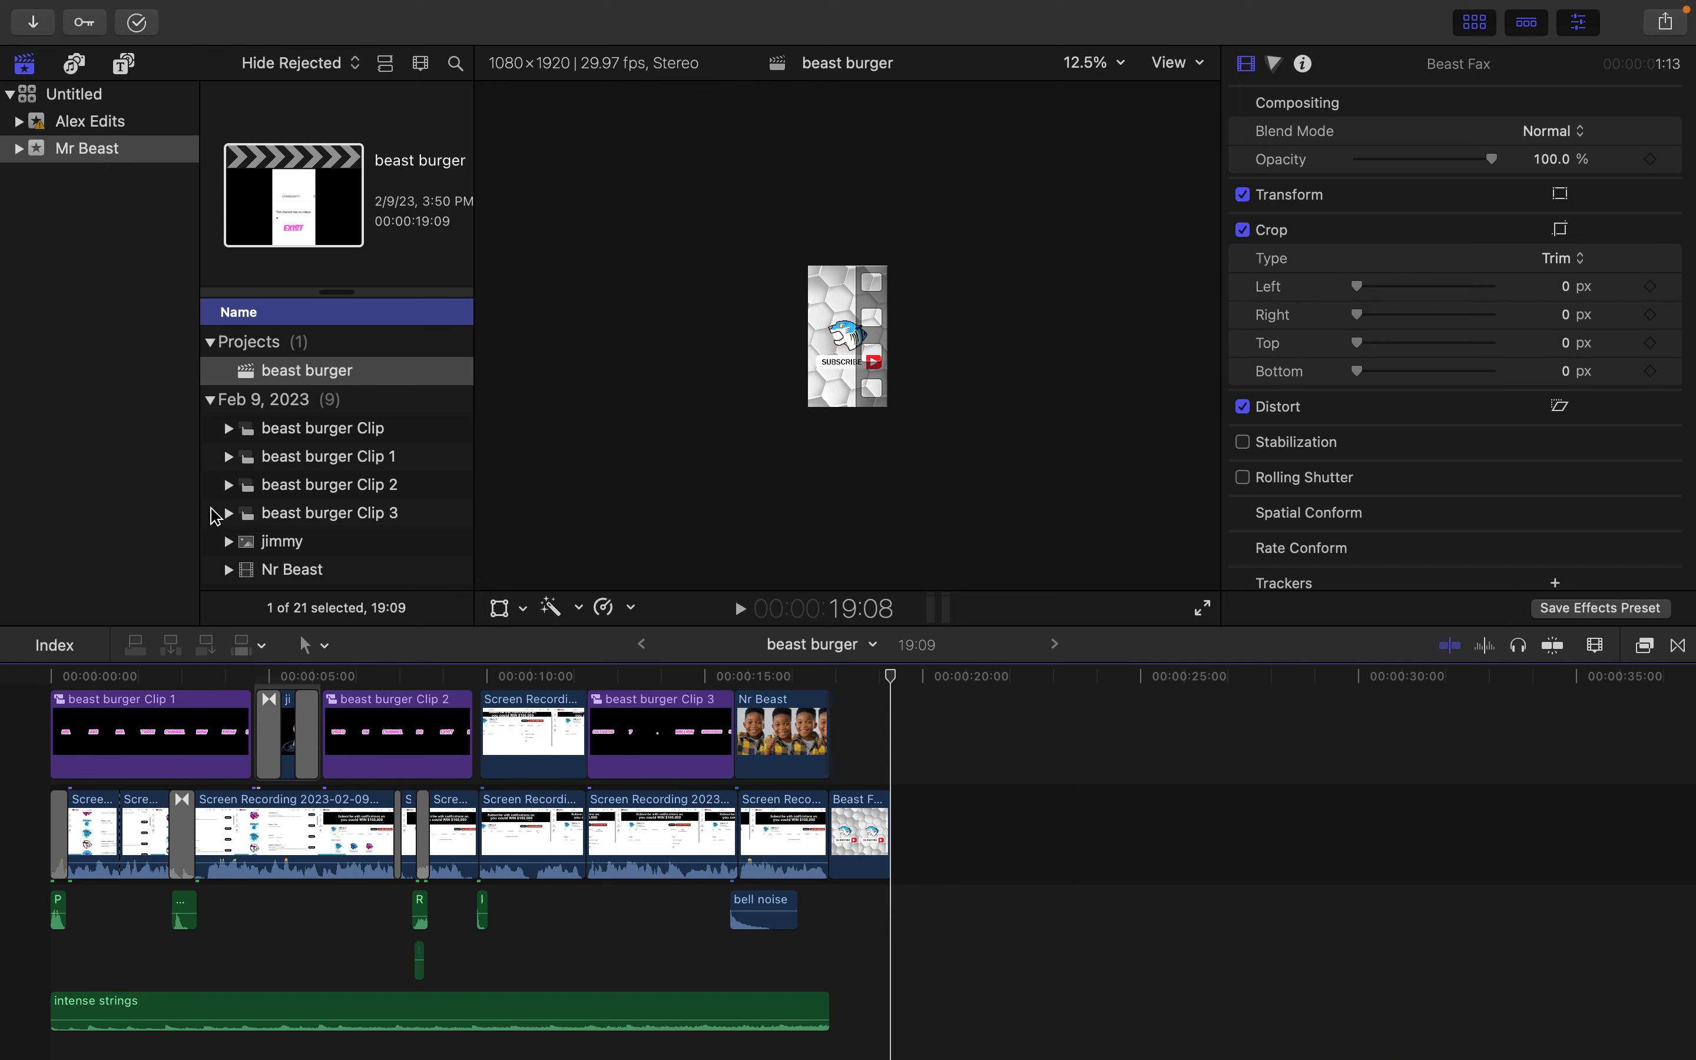
# Look through the Mr Beast event's media, previewing beast burger Clip 1, jimmy, Nr Beast and a screen recording, and return to the beast burger project.
pyautogui.scroll(-1, 309, 427)
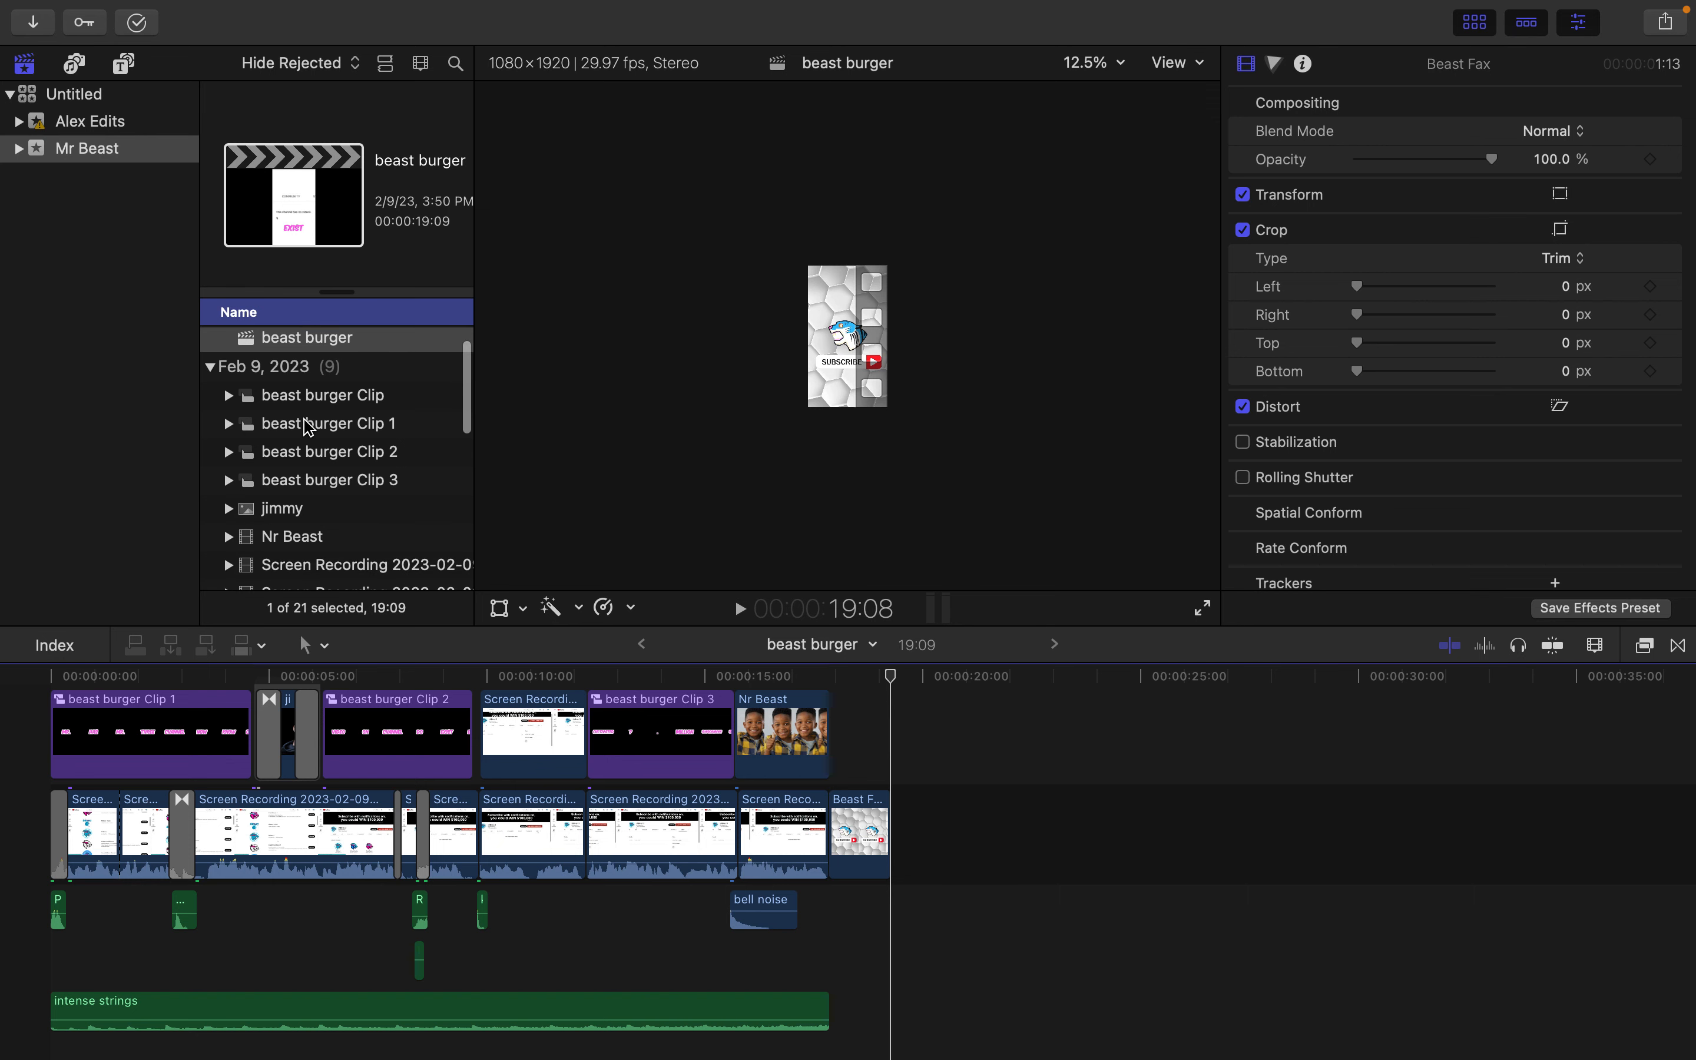
pyautogui.click(330, 398)
pyautogui.click(331, 425)
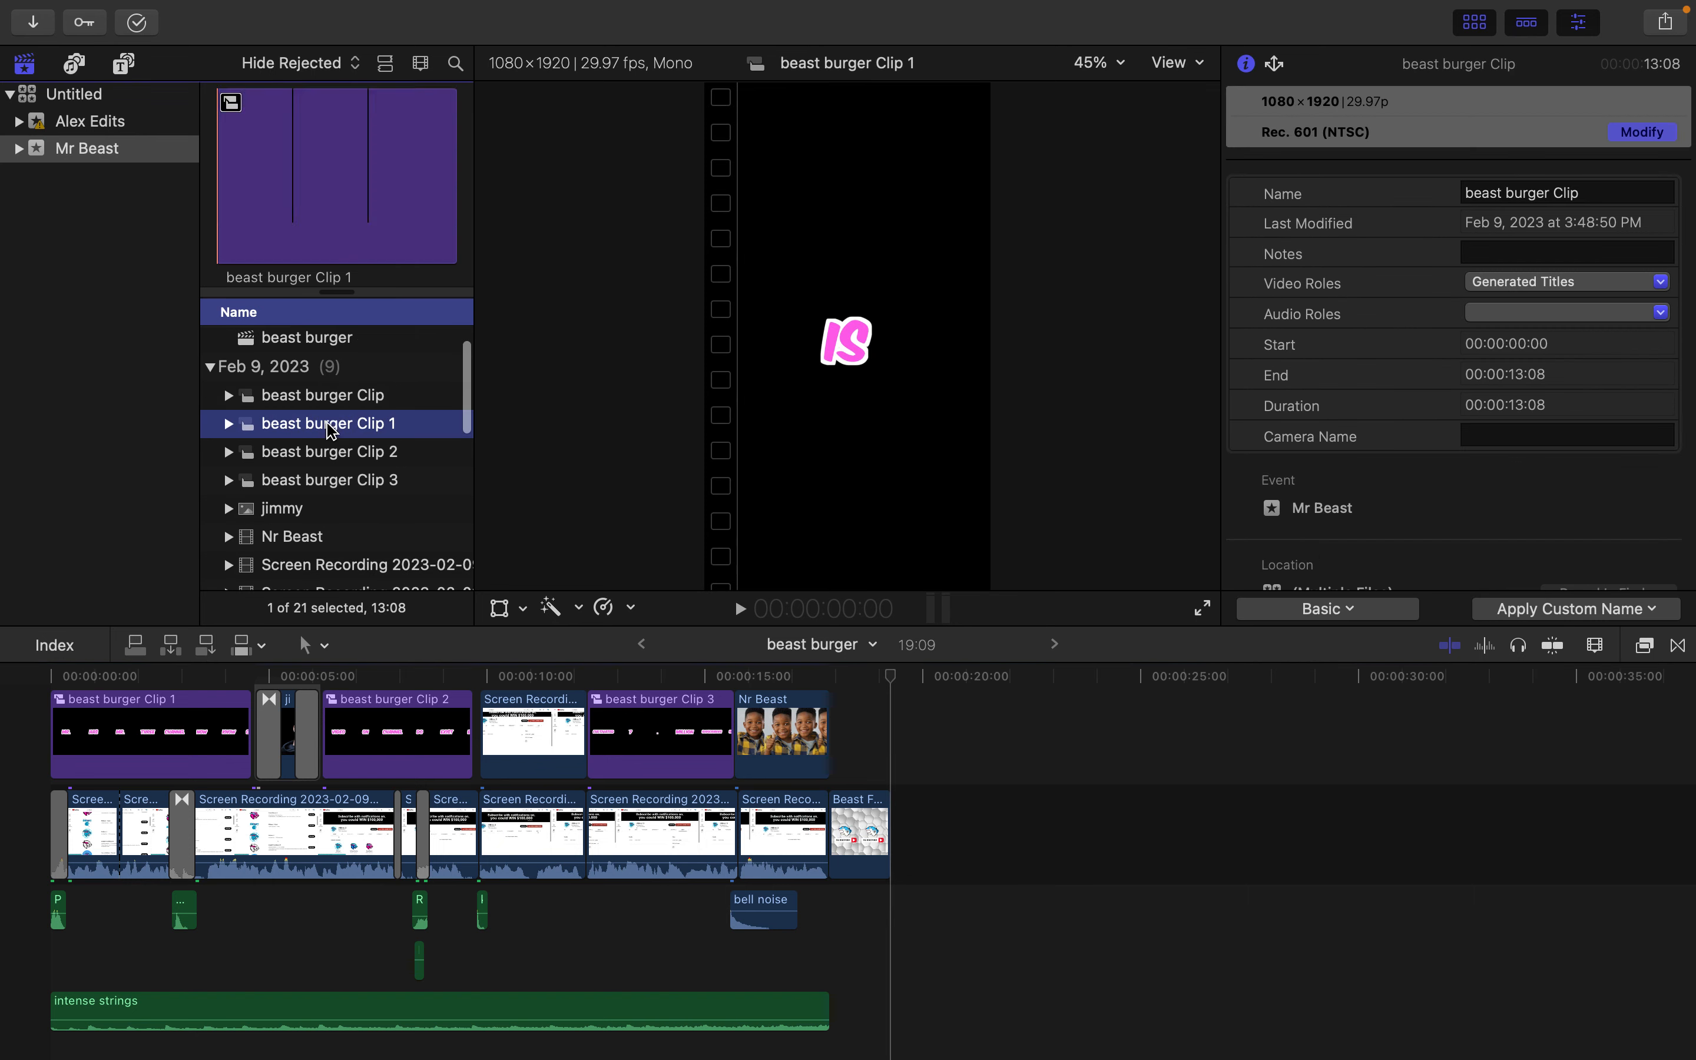
pyautogui.click(329, 511)
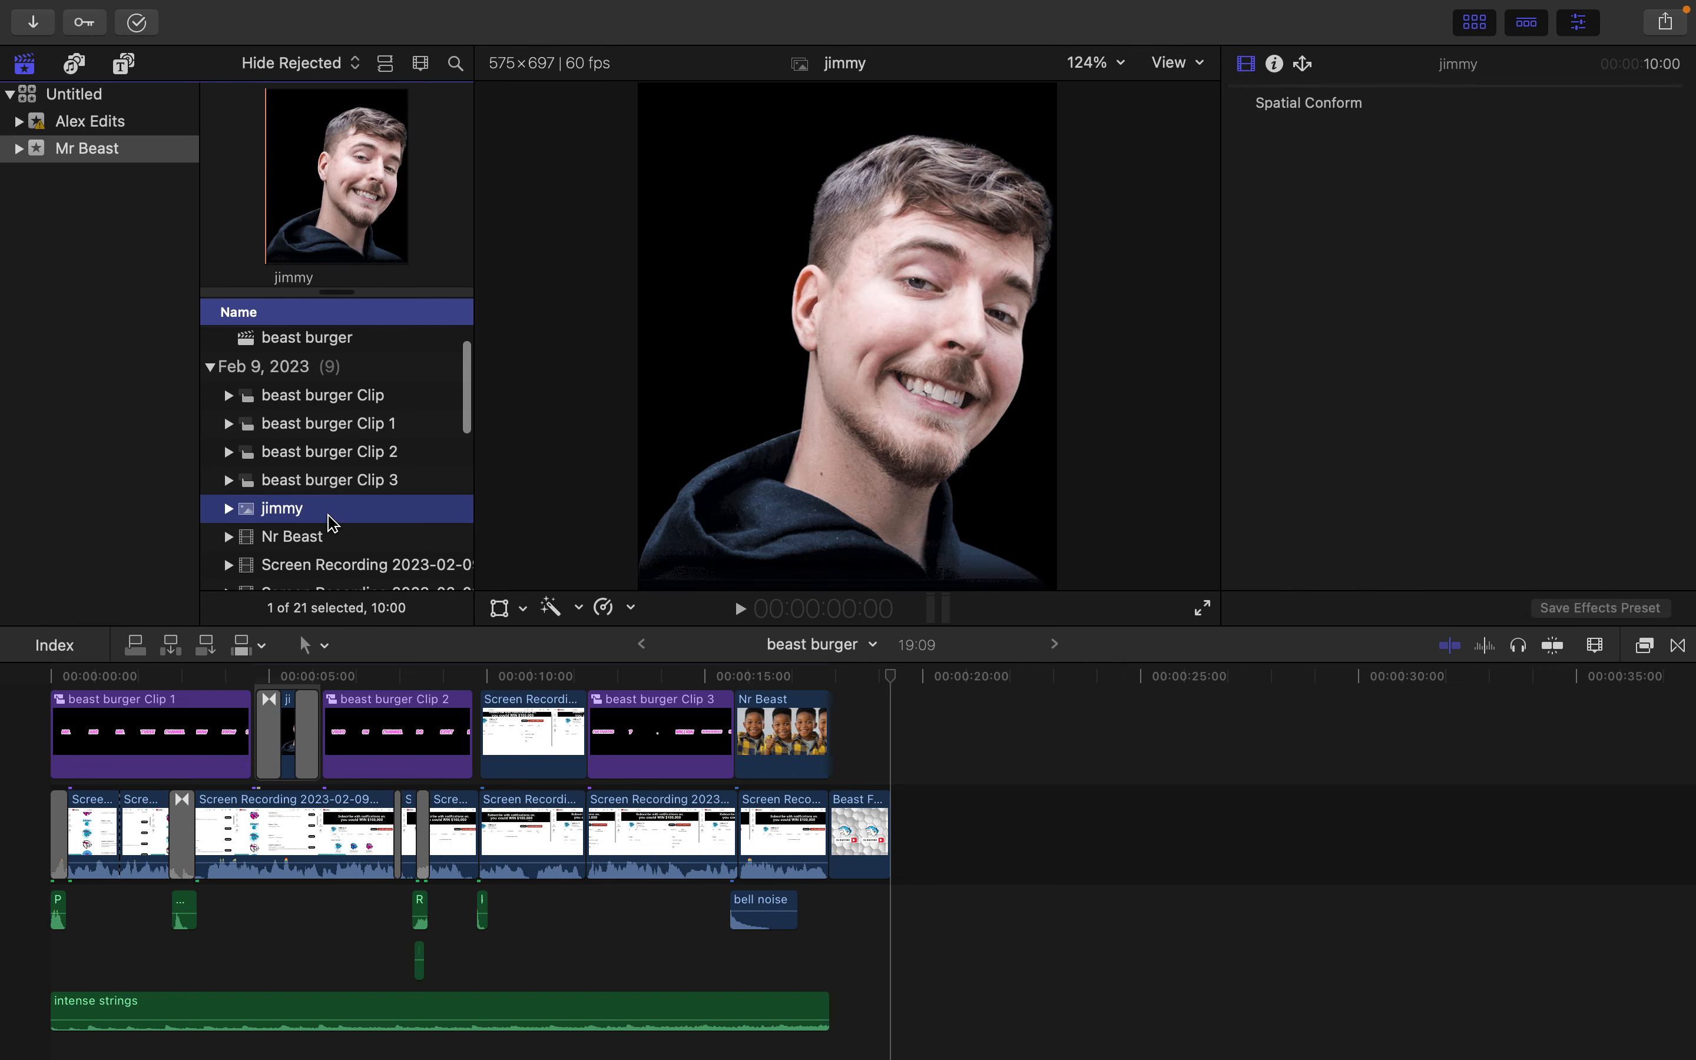
pyautogui.scroll(-1, 329, 516)
pyautogui.click(345, 490)
pyautogui.scroll(-2, 345, 494)
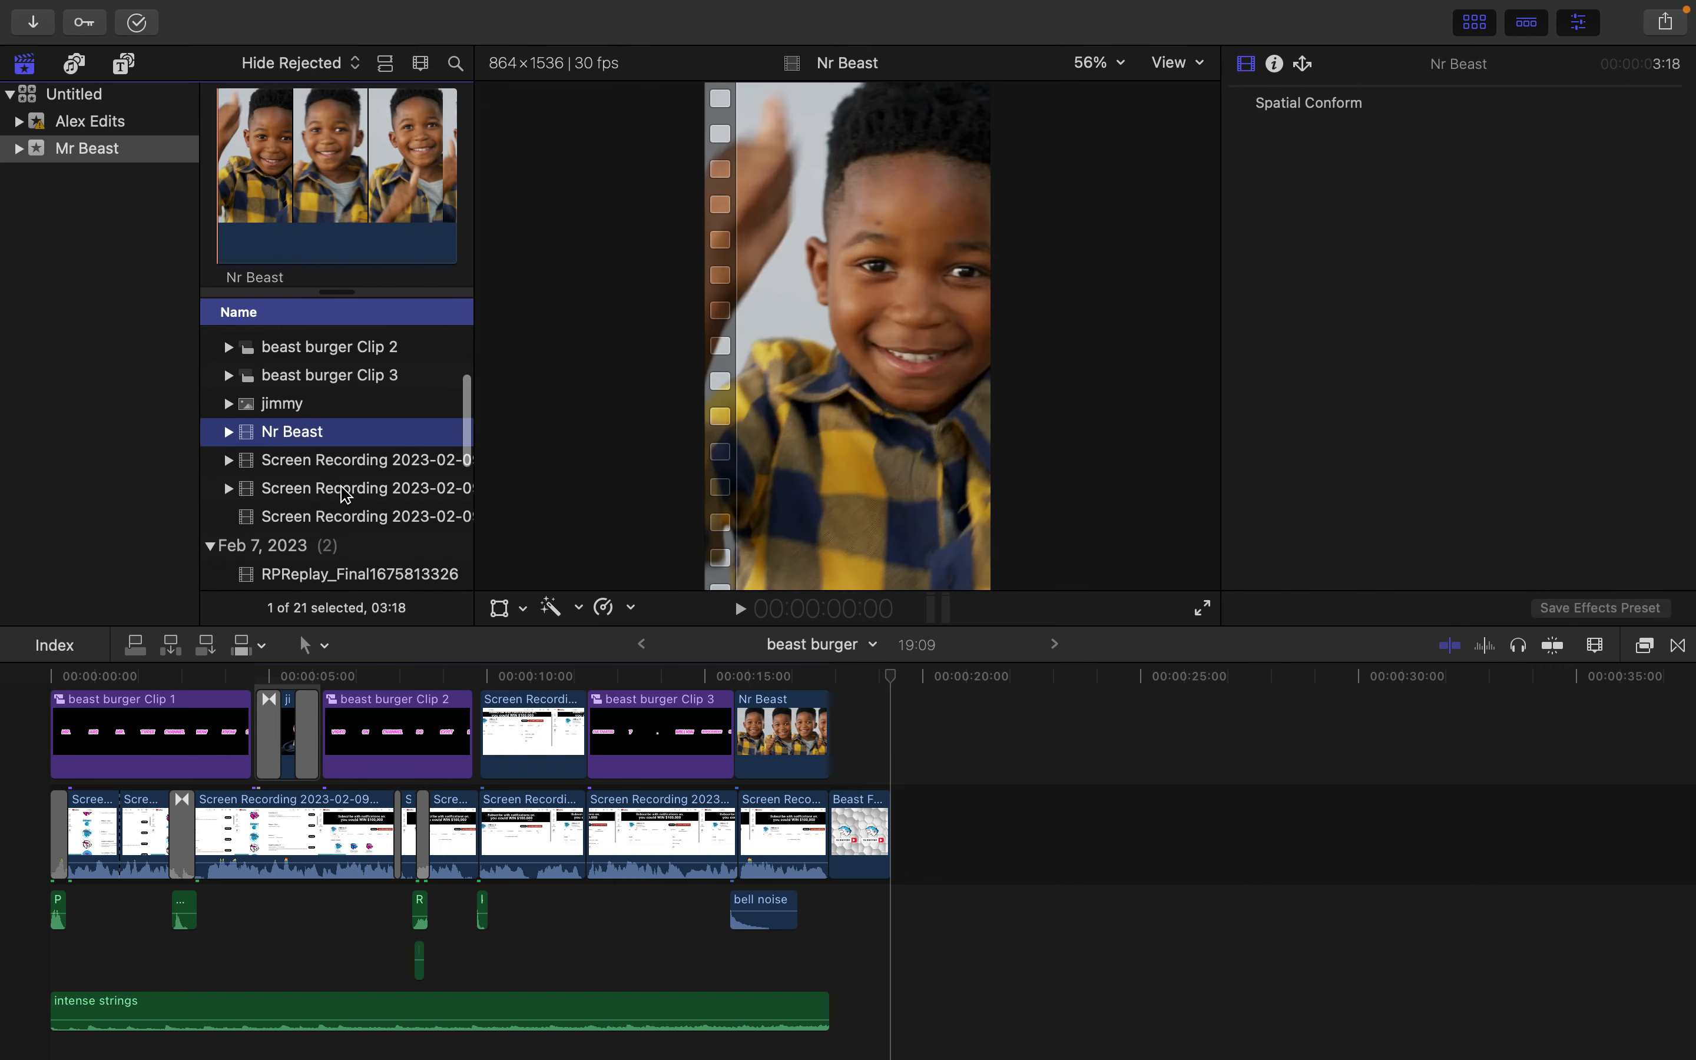
pyautogui.click(310, 463)
pyautogui.scroll(3, 309, 470)
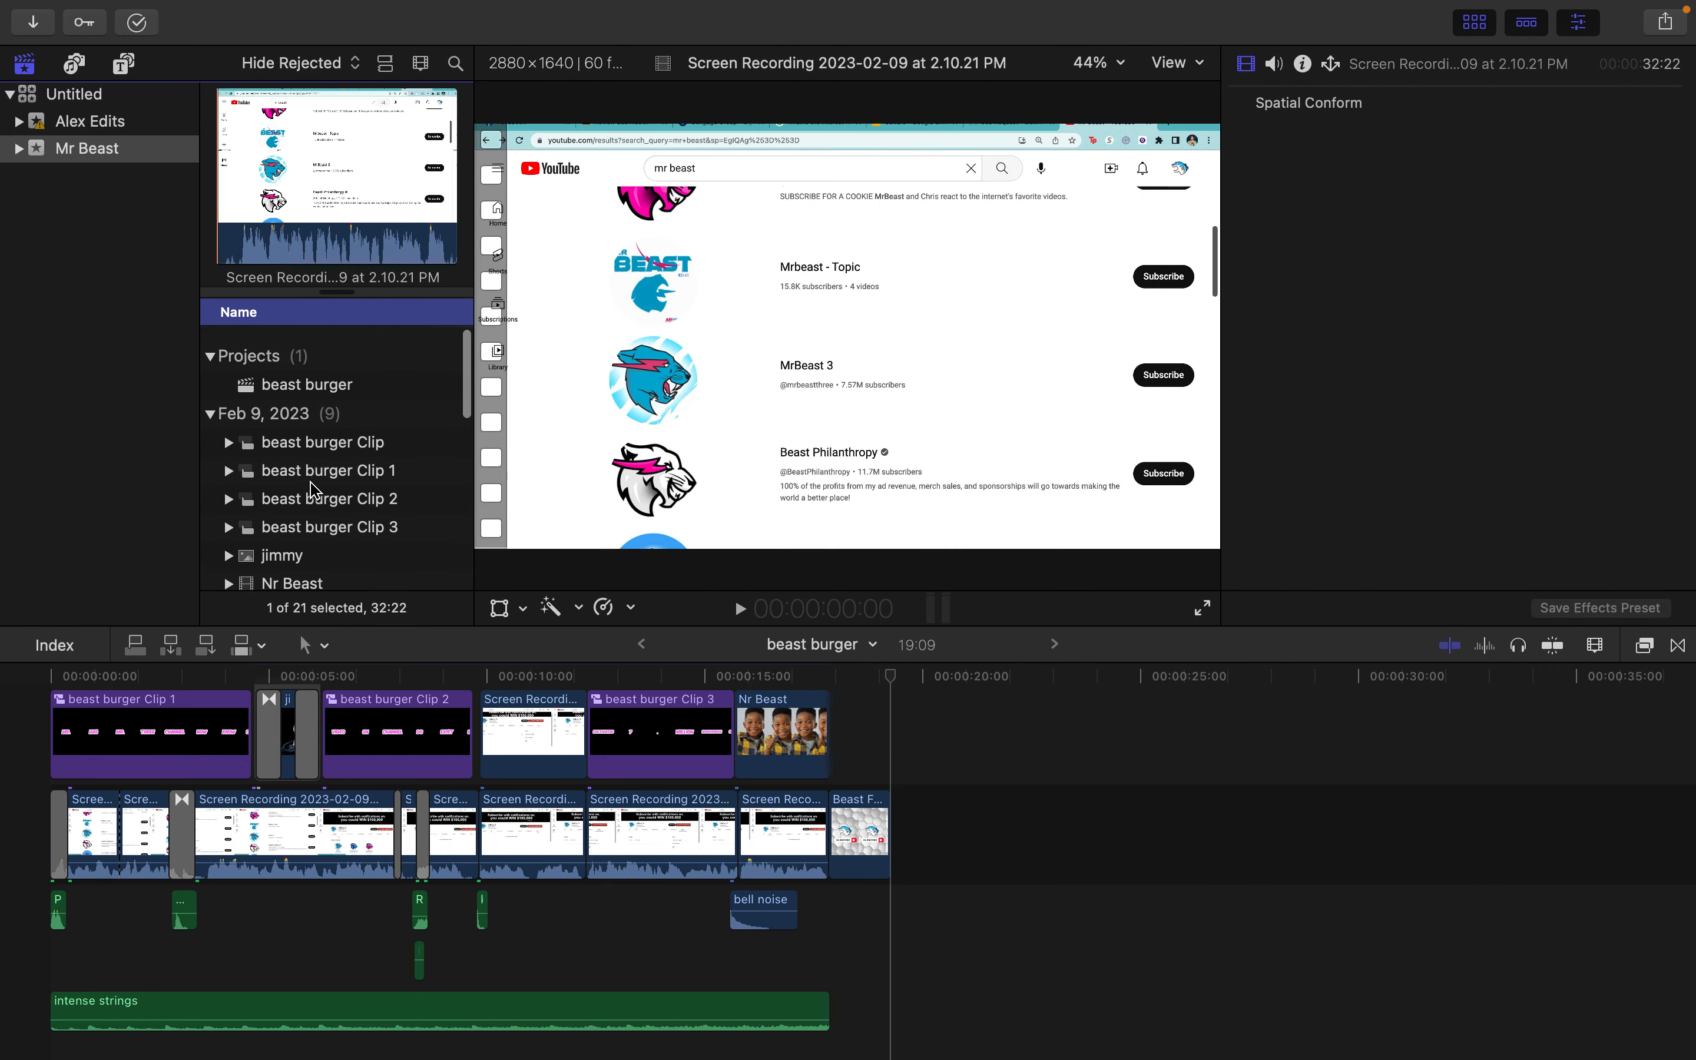
pyautogui.click(284, 371)
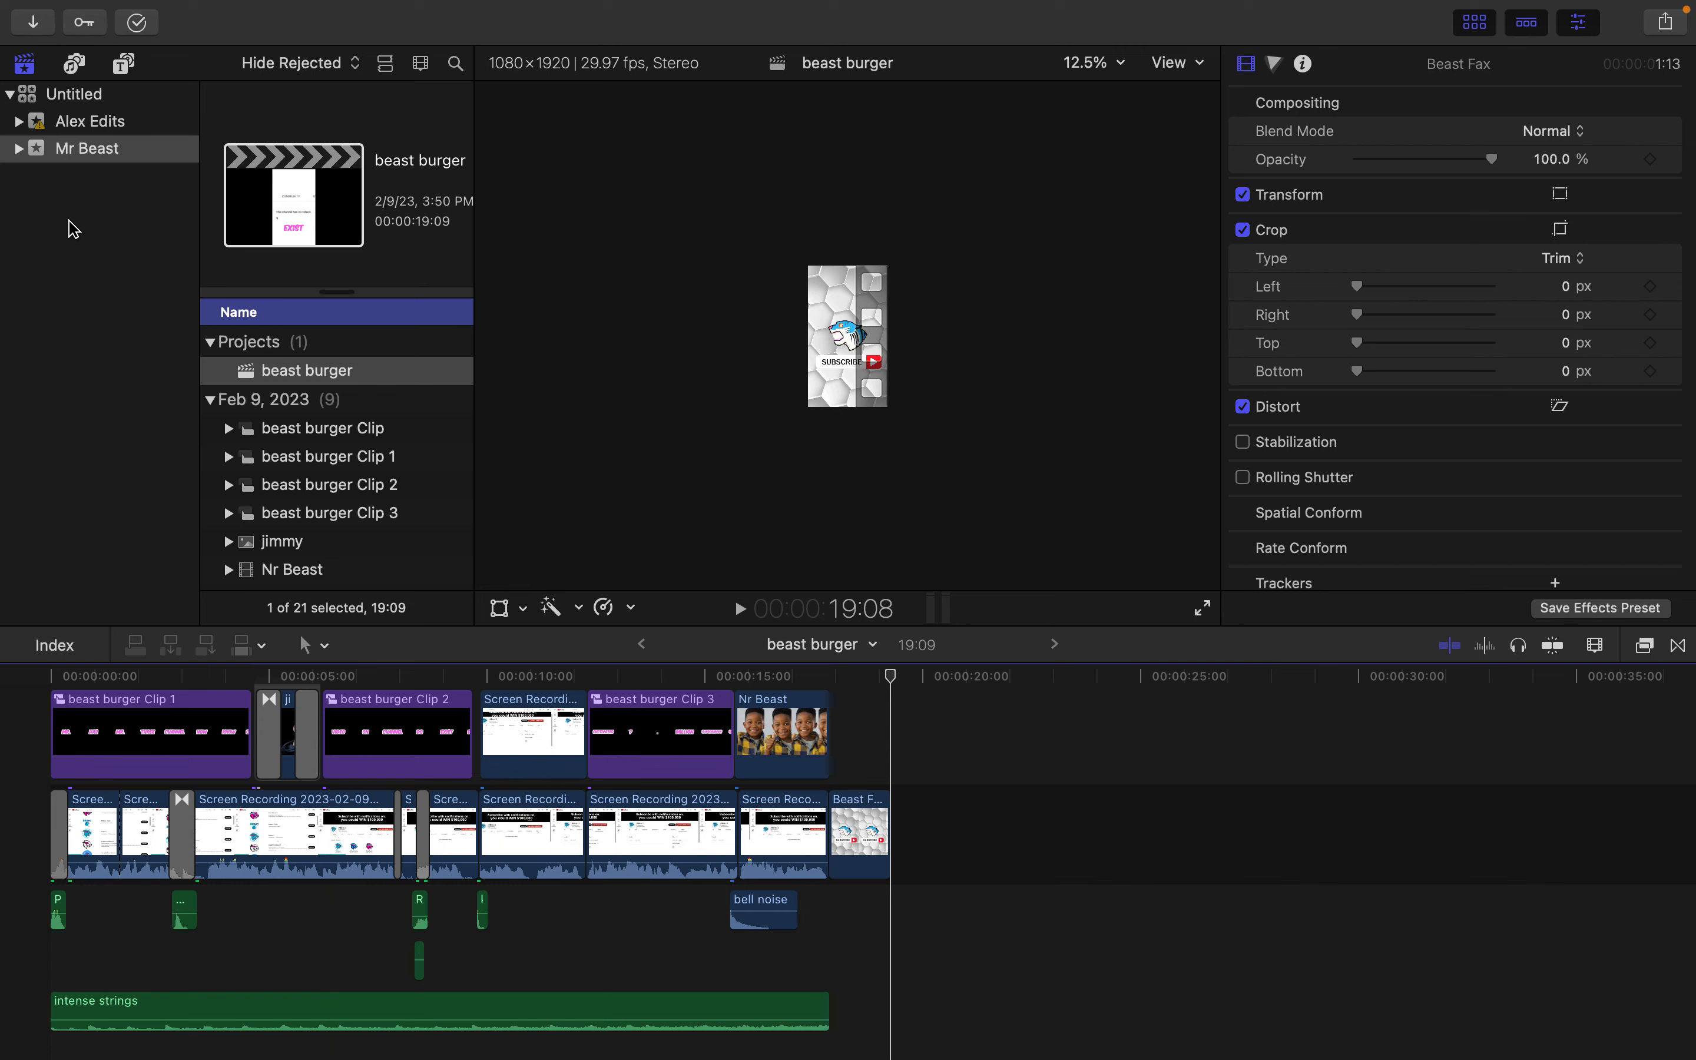
# Create a project named YT Example in the Mr Beast event, with the Vertical format and 1080x1920 resolution.
pyautogui.rightClick(69, 210)
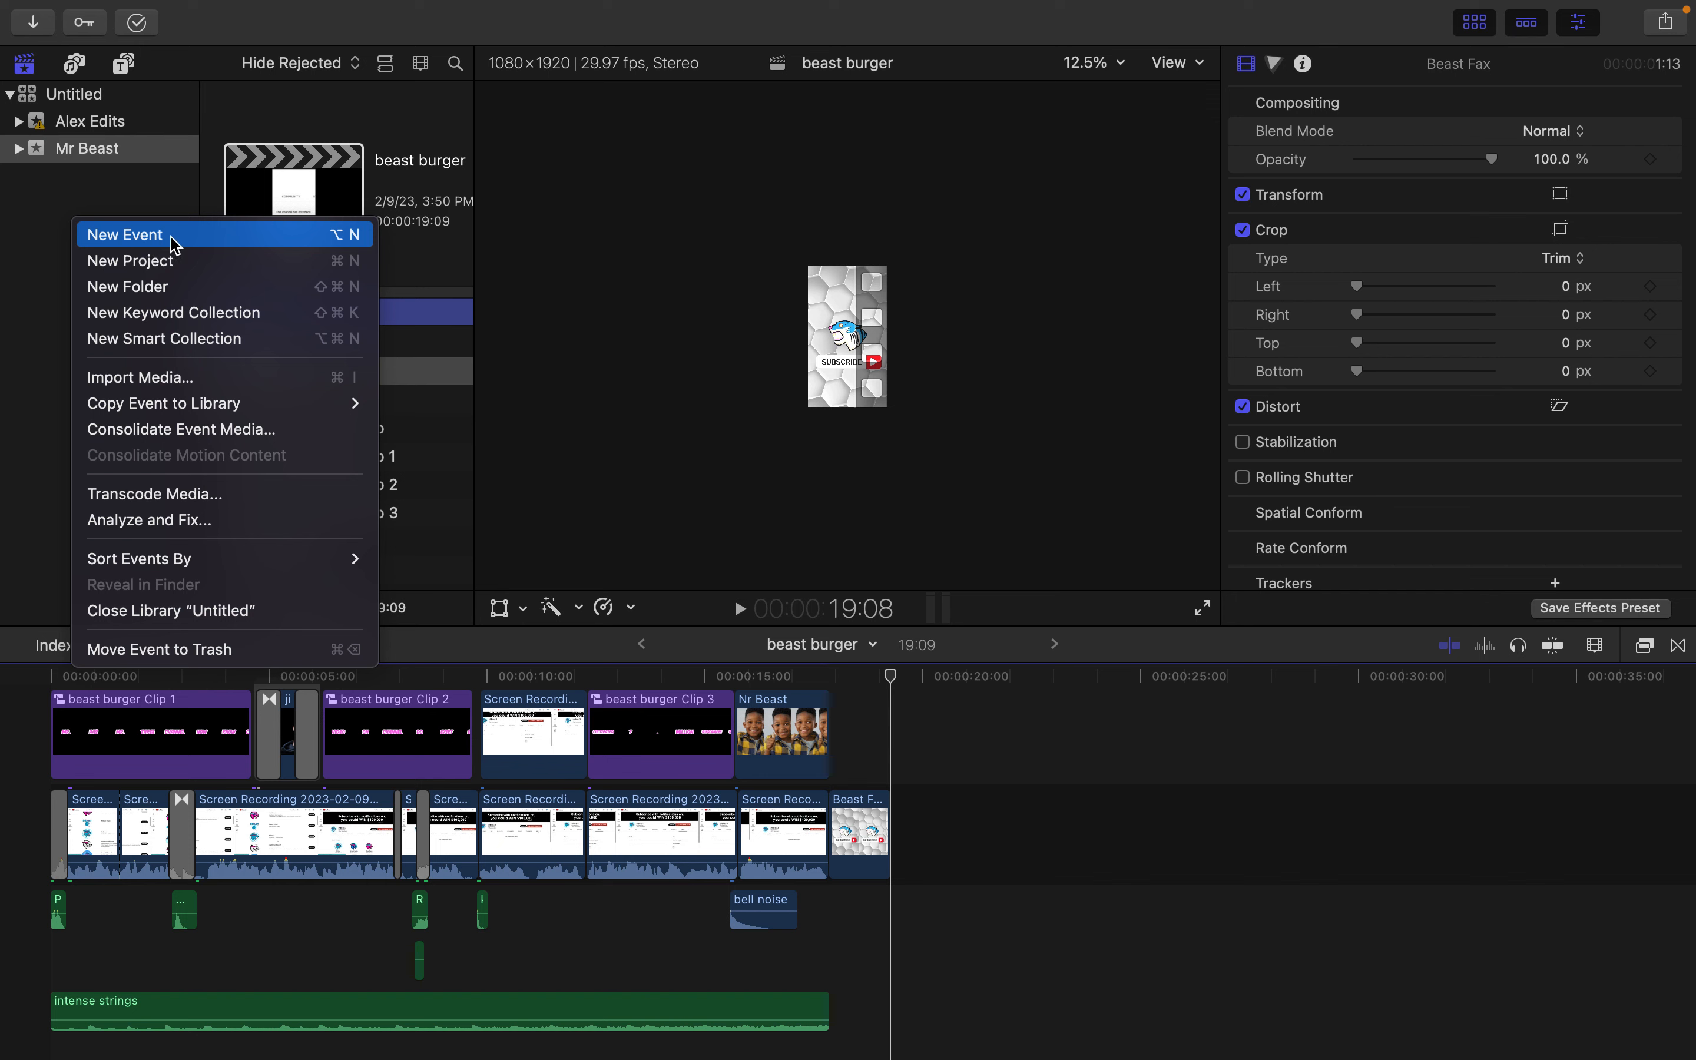
pyautogui.click(55, 209)
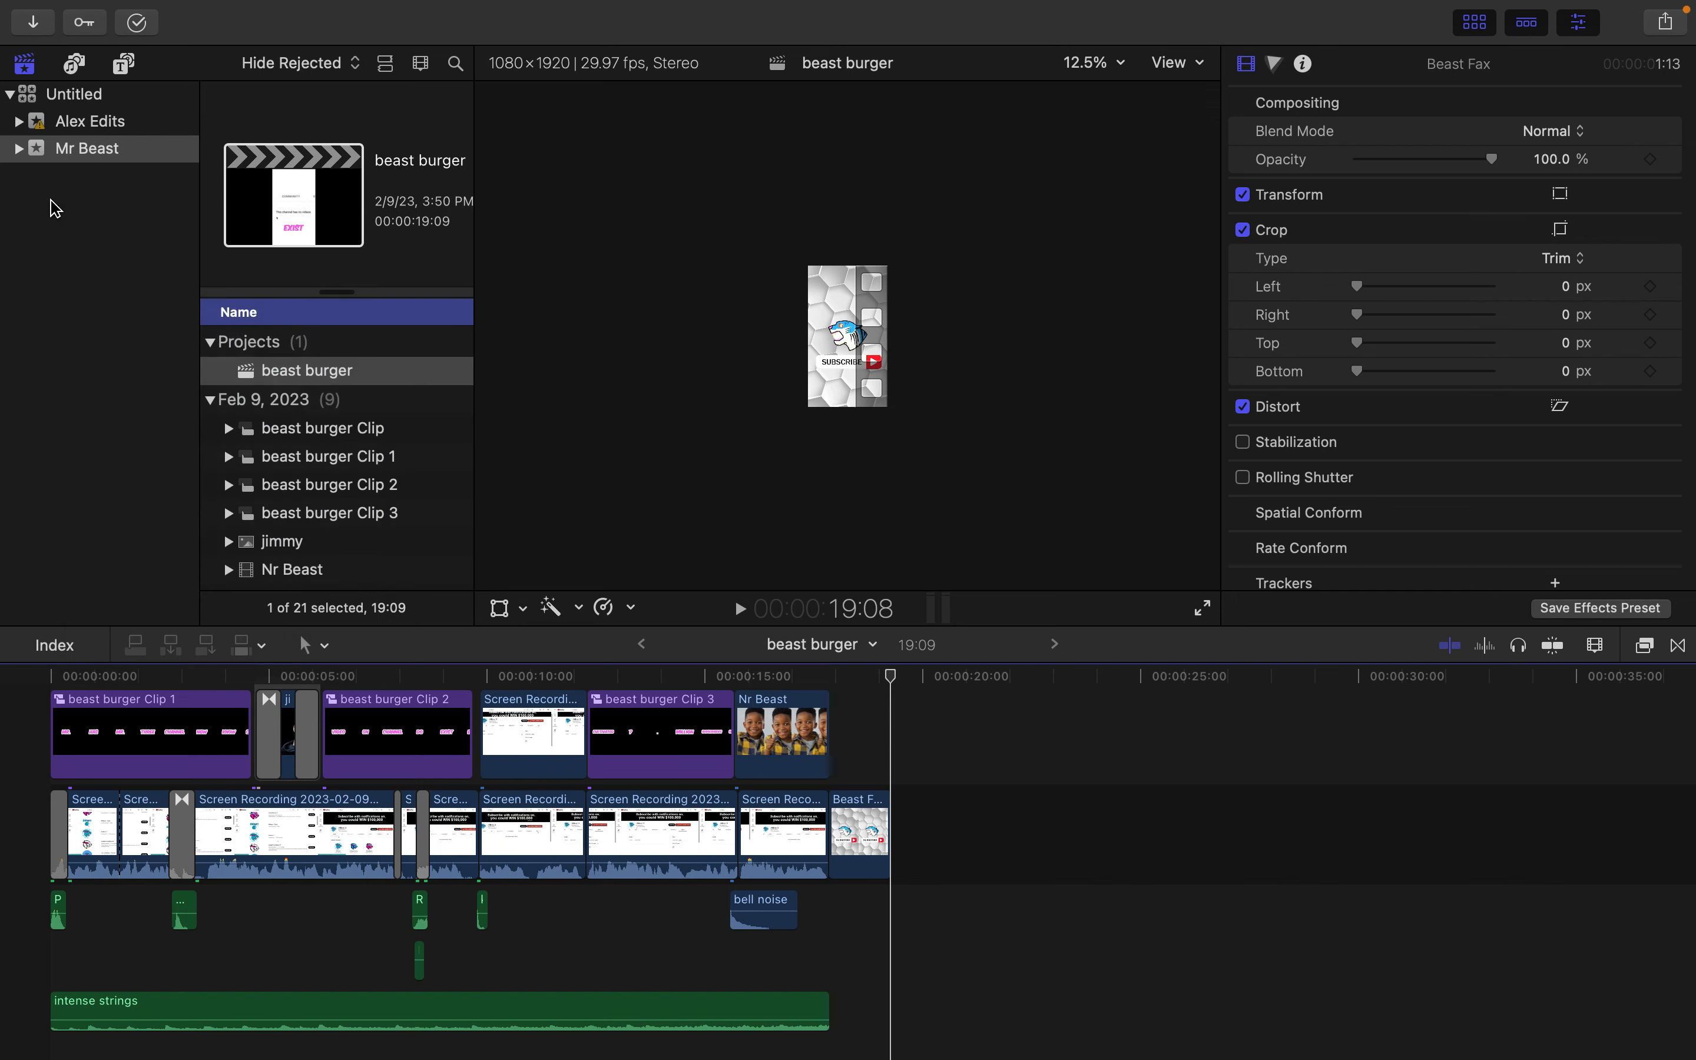
pyautogui.rightClick(90, 152)
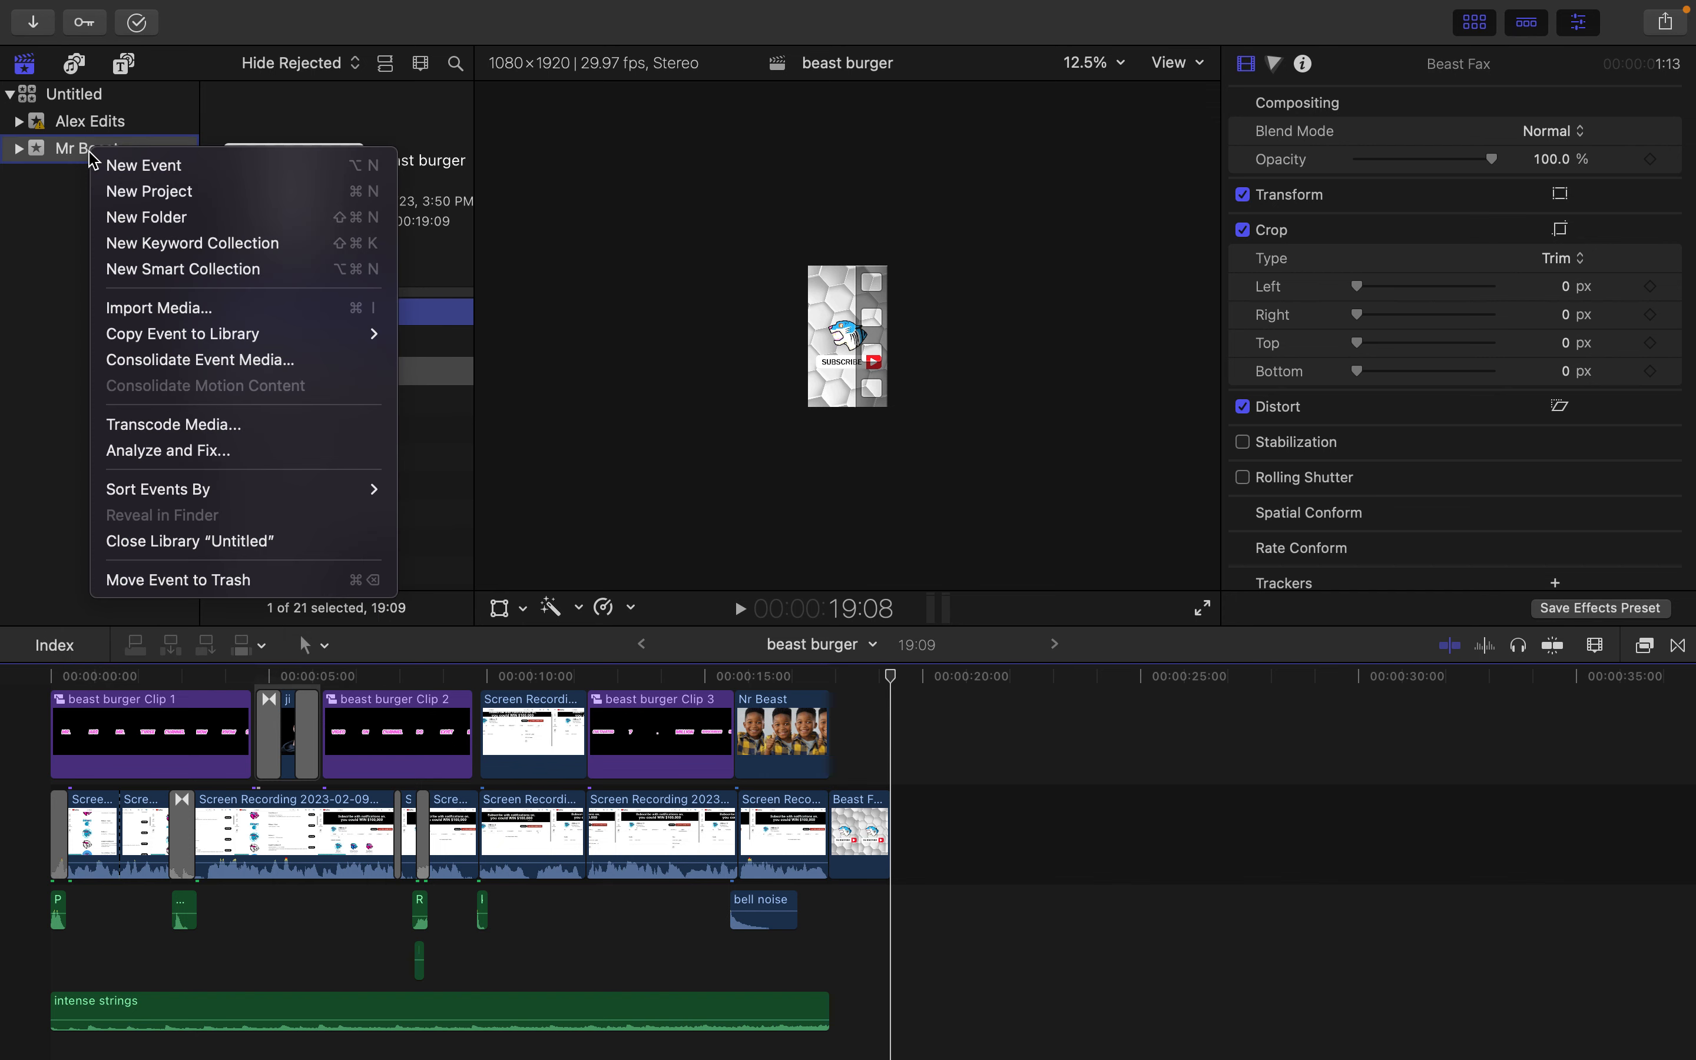
pyautogui.click(143, 202)
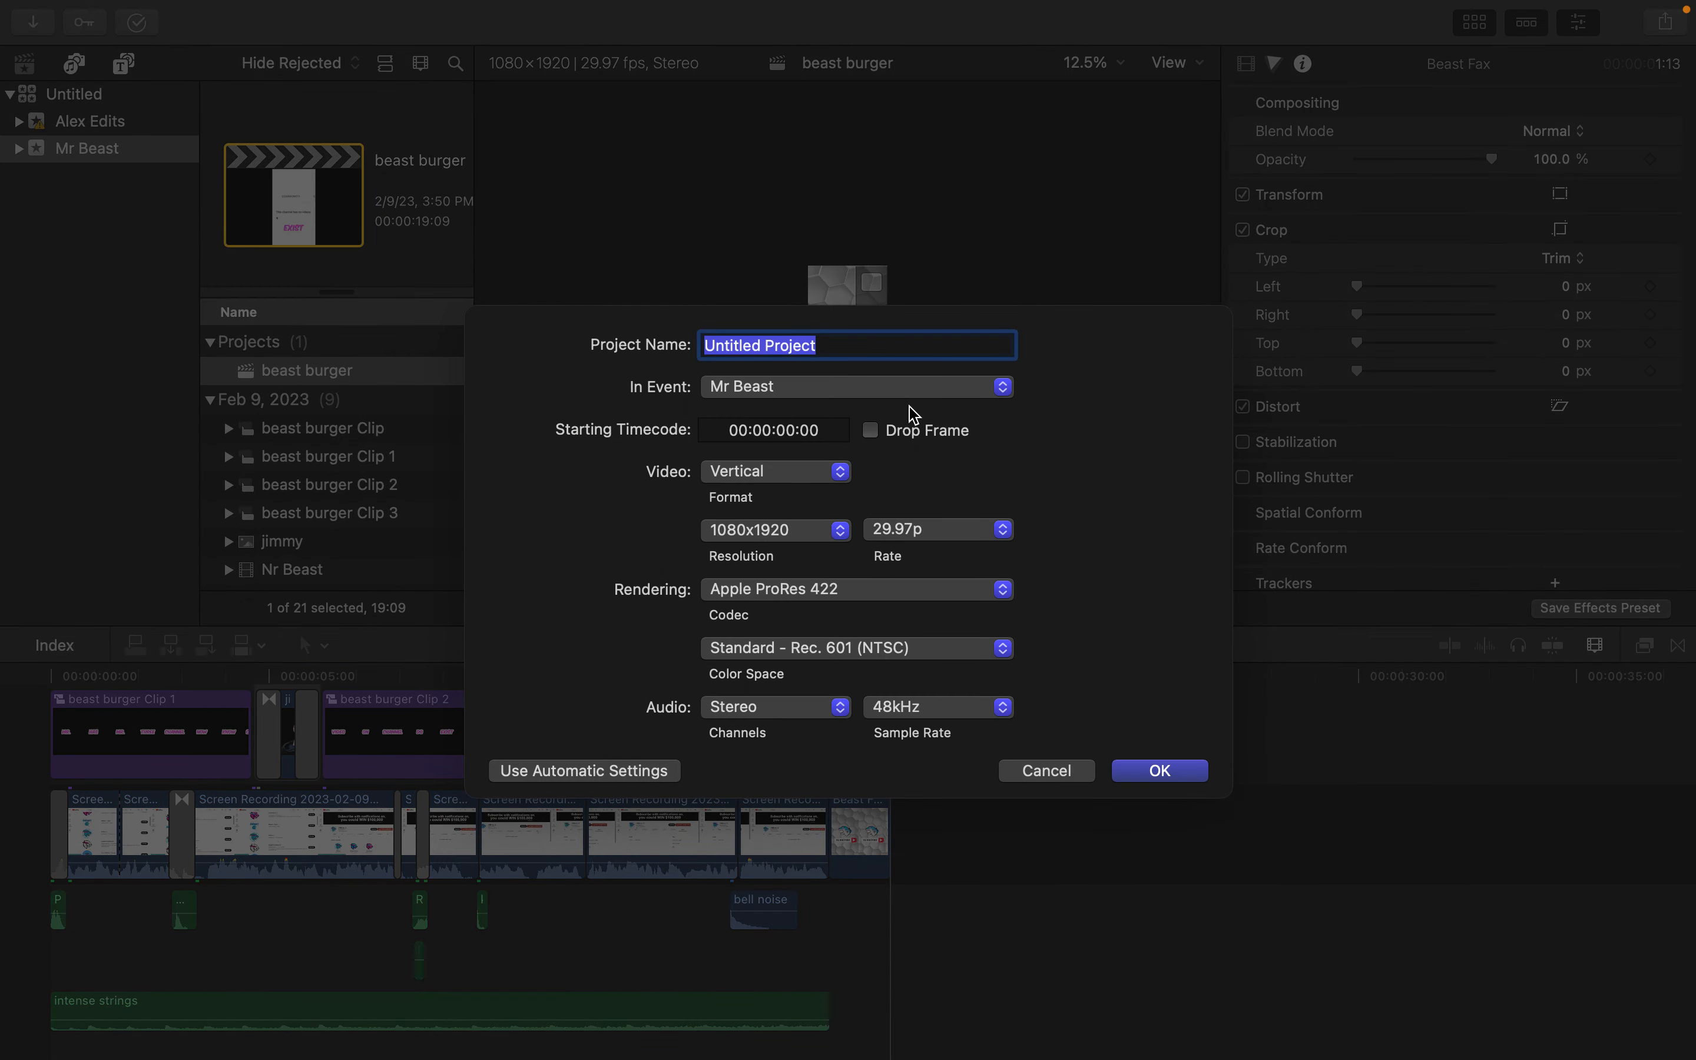
pyautogui.write('YT Example')
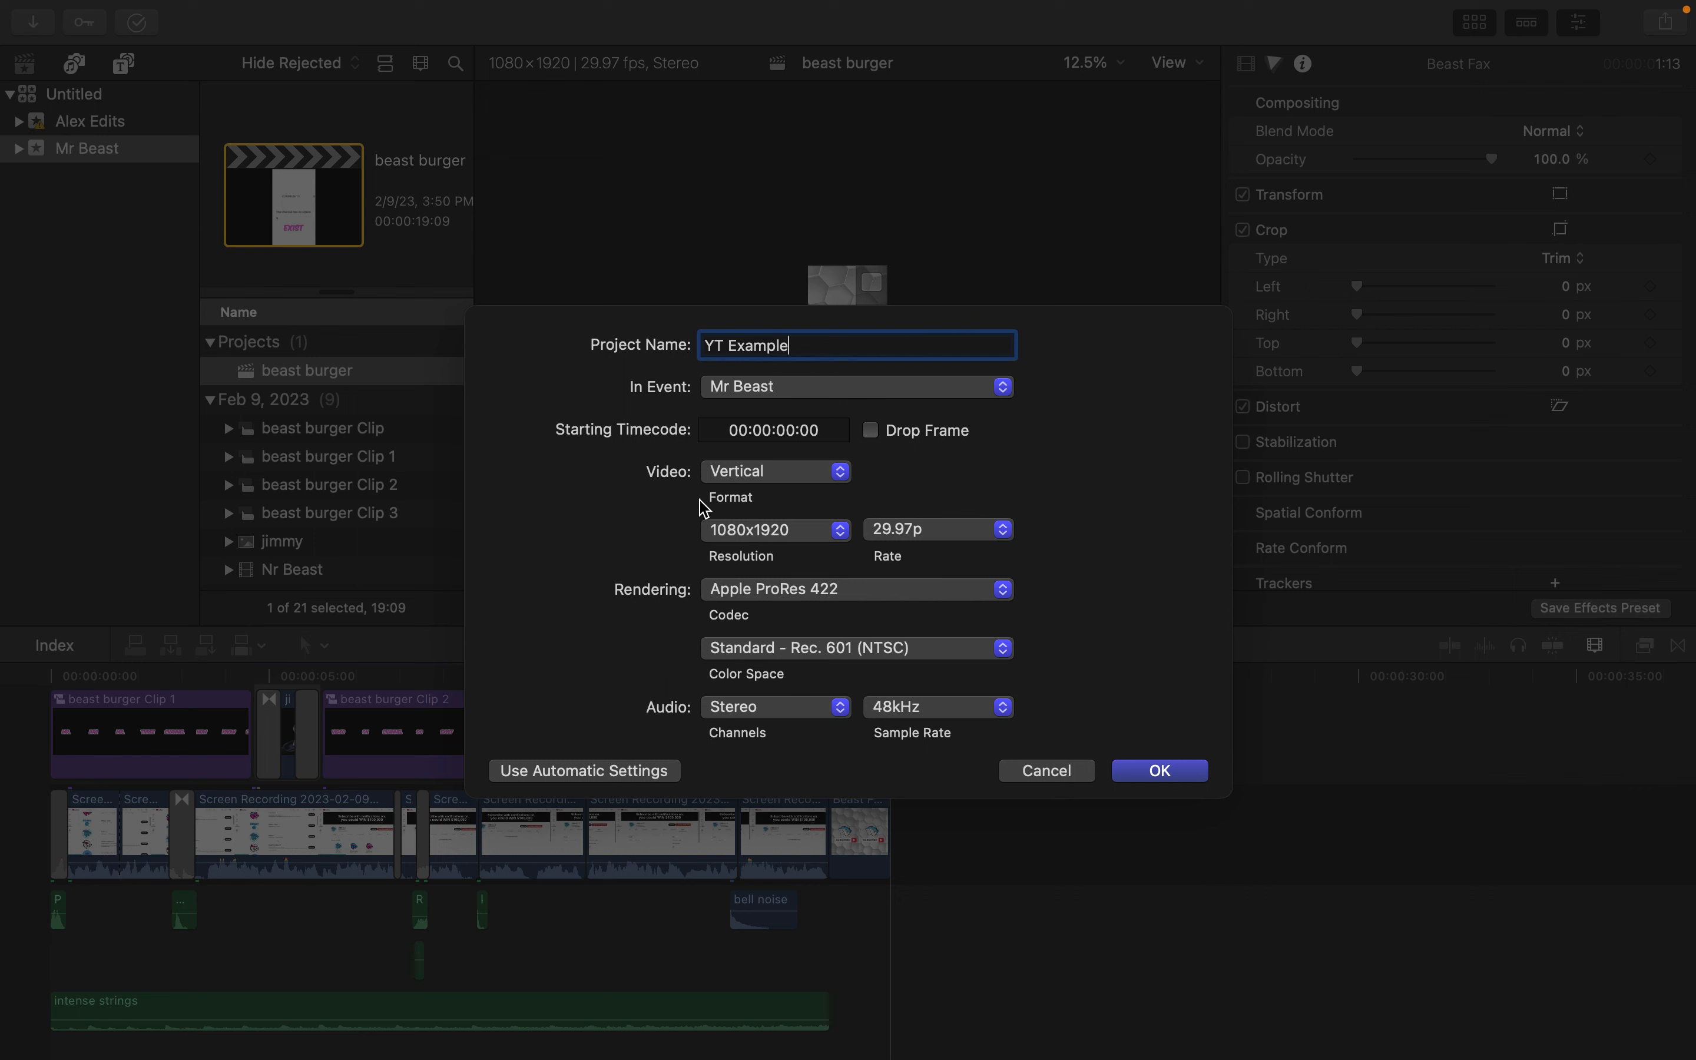
pyautogui.click(784, 483)
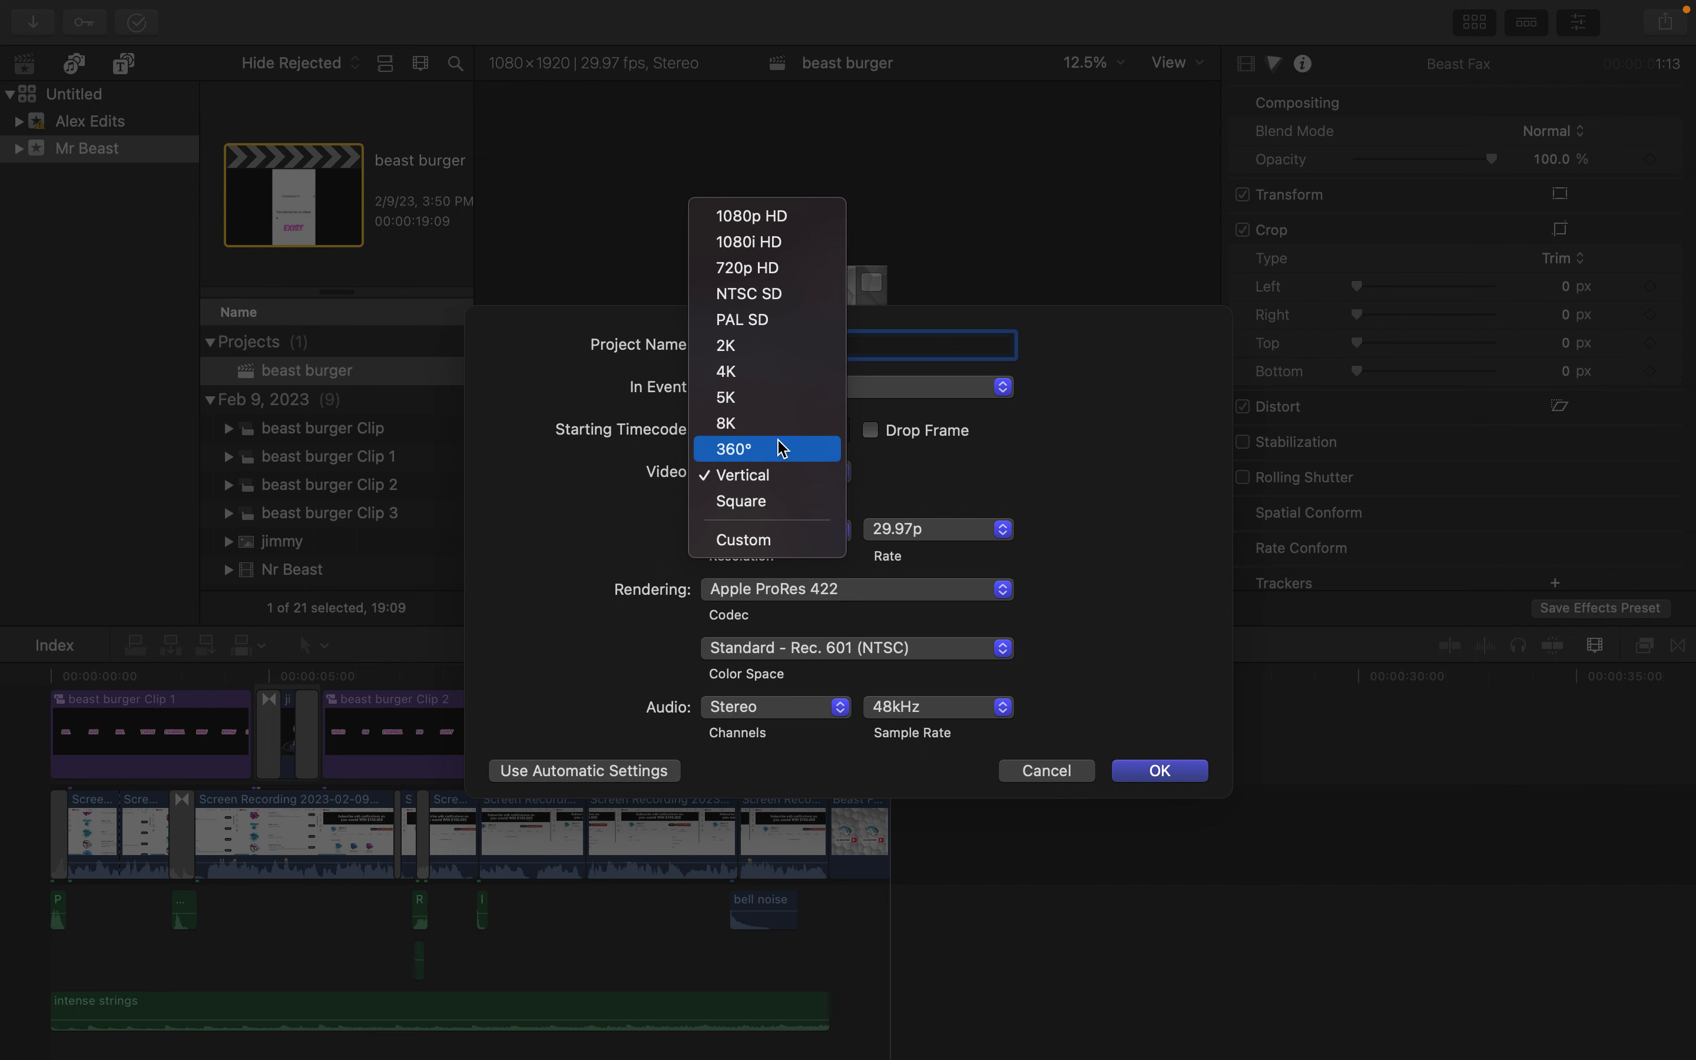
pyautogui.click(631, 557)
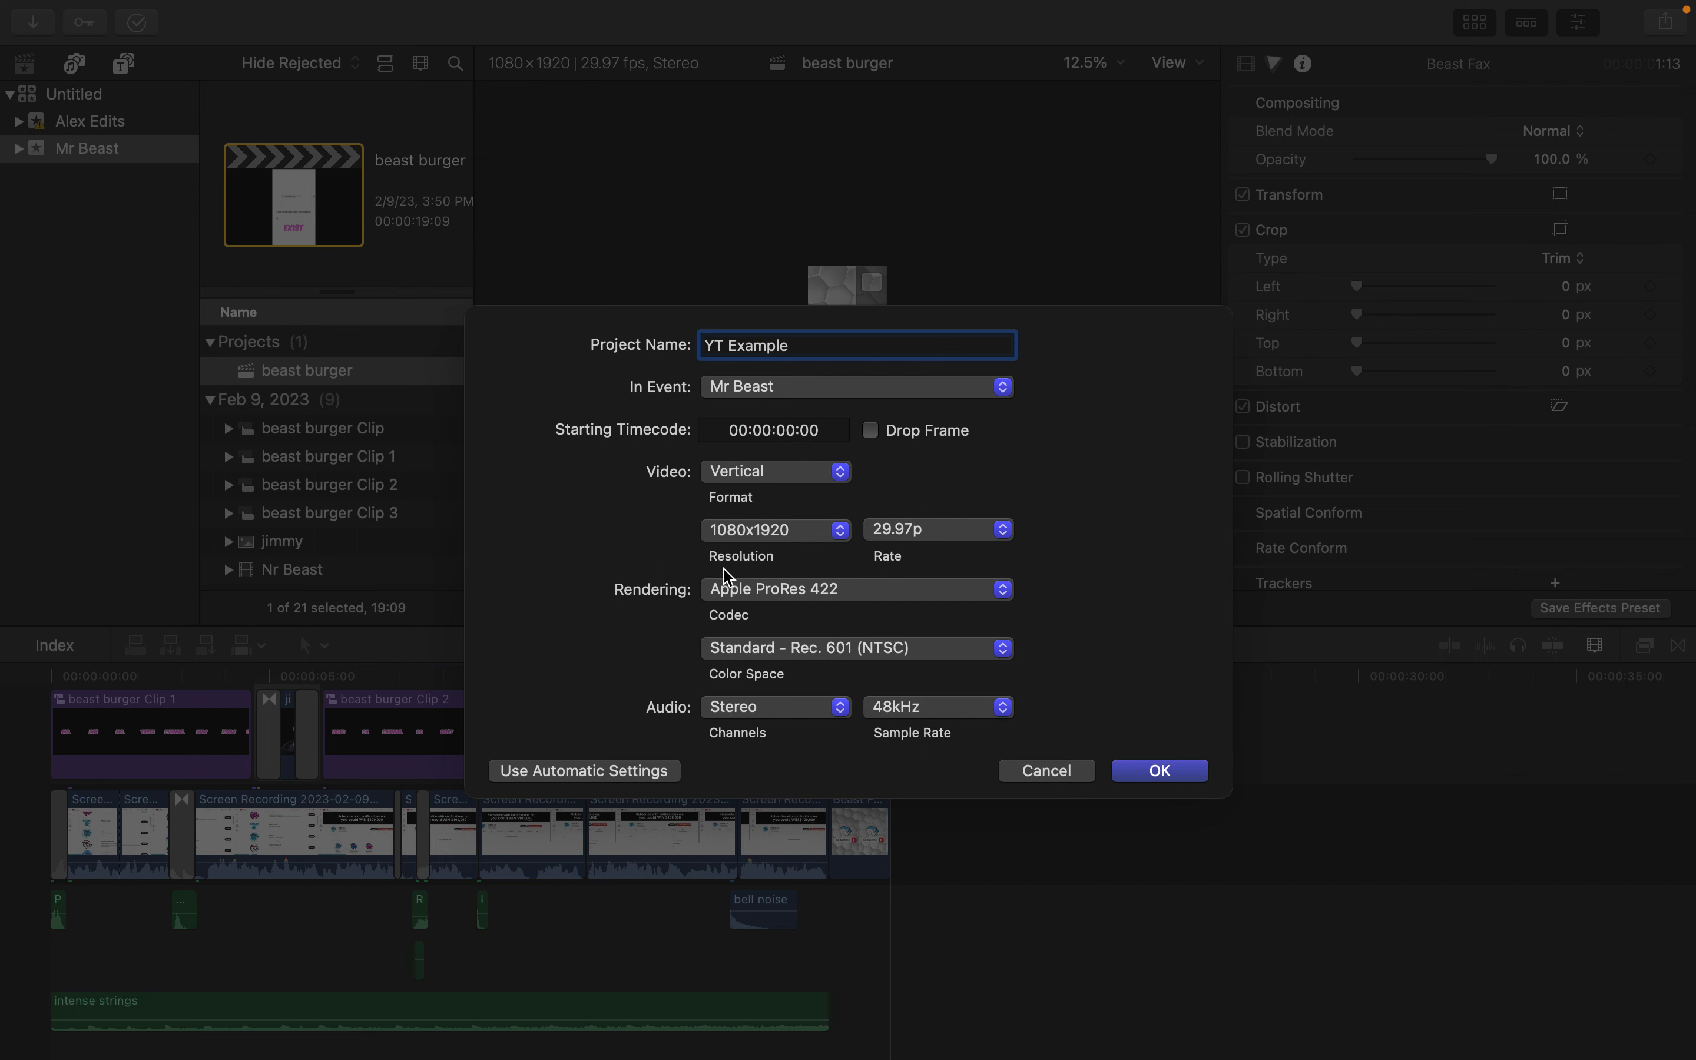
pyautogui.click(792, 545)
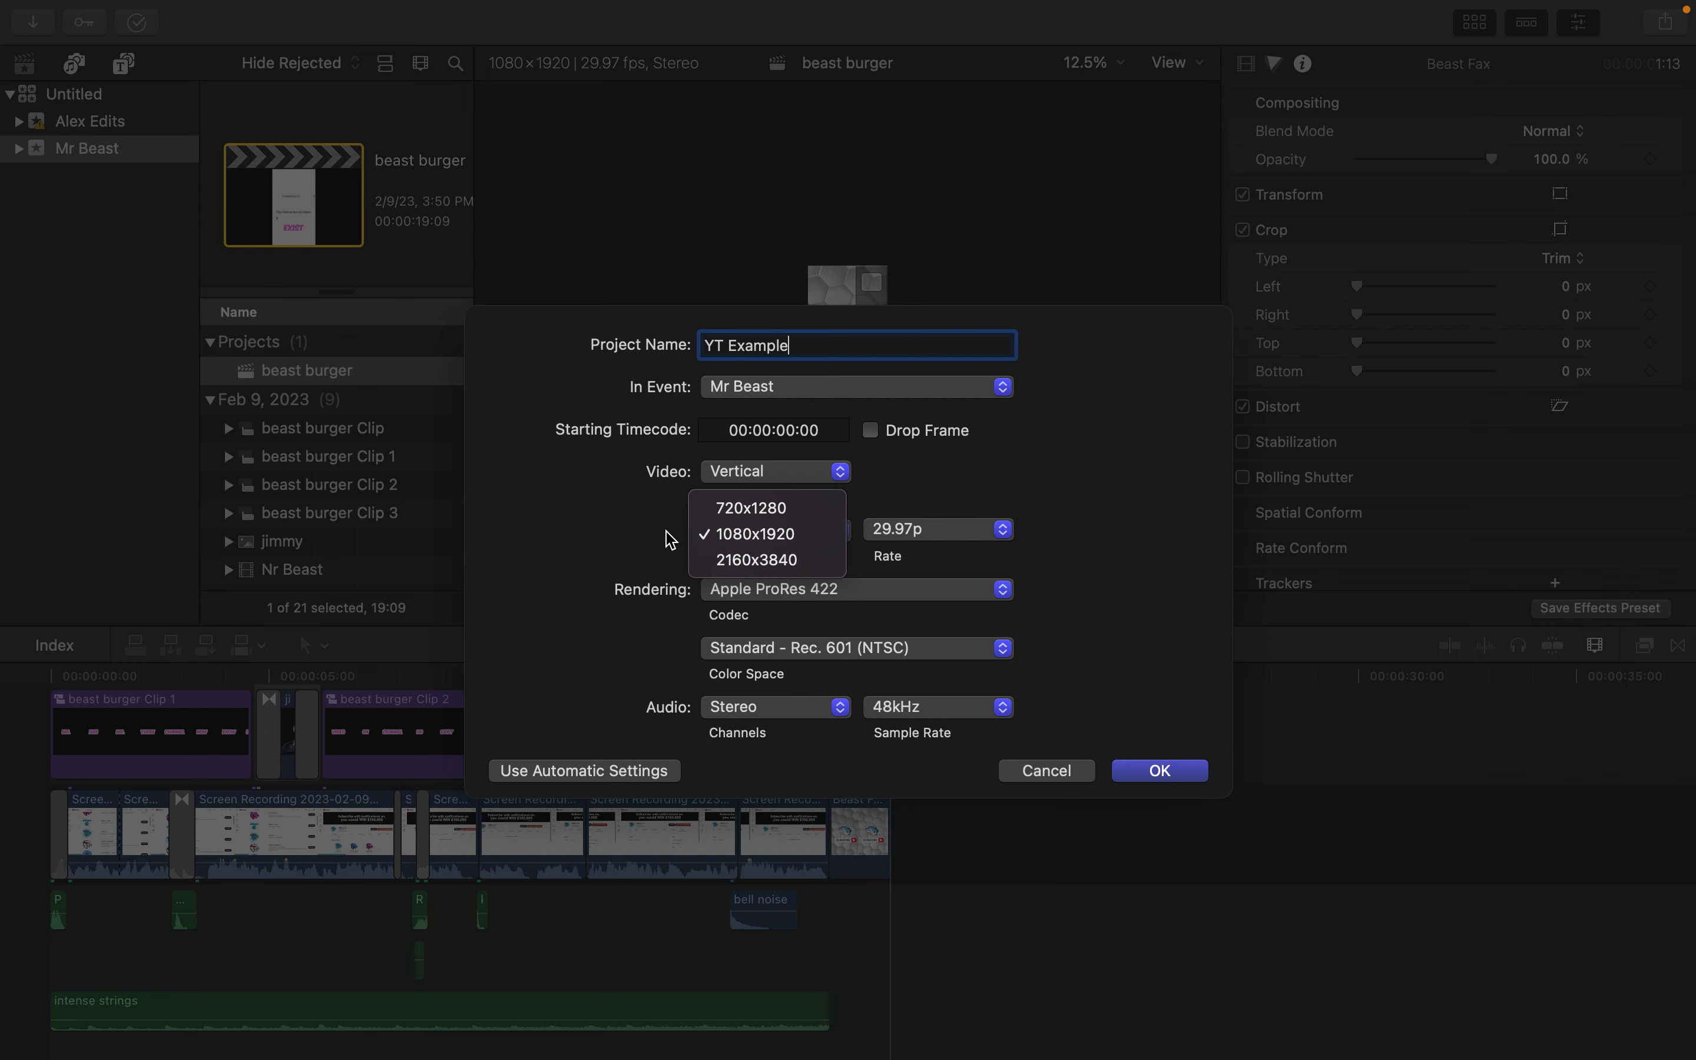
pyautogui.click(653, 540)
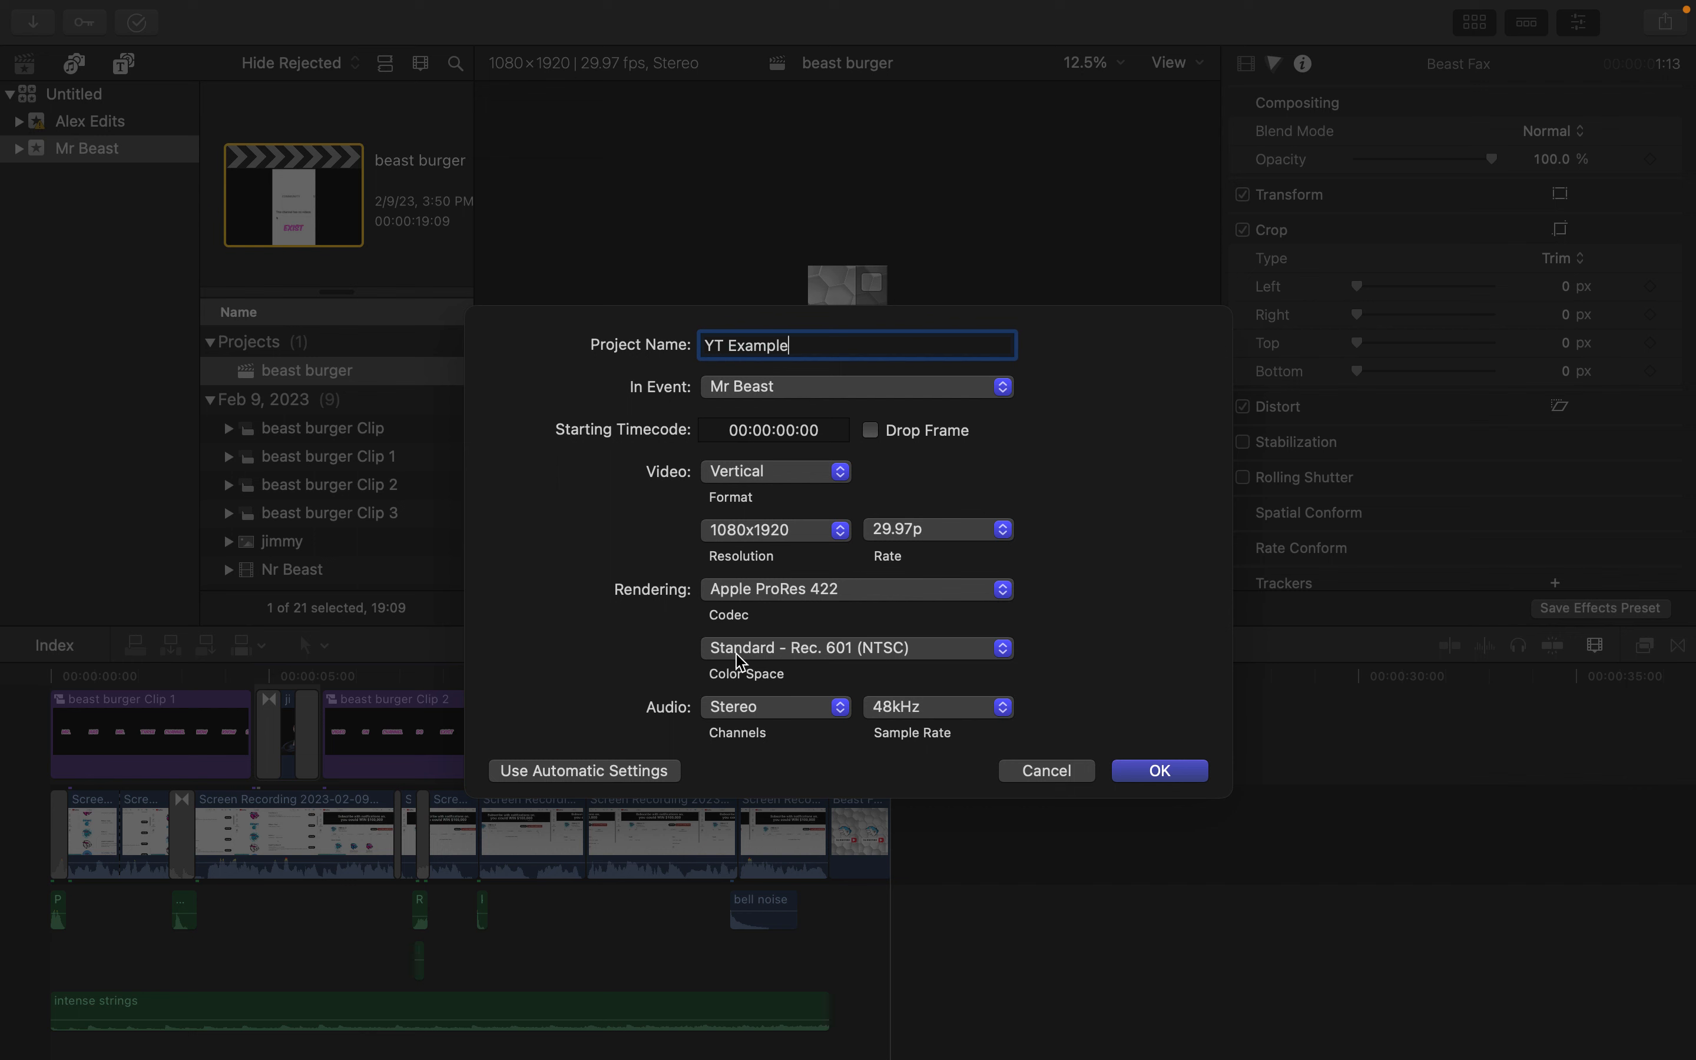
pyautogui.click(1157, 770)
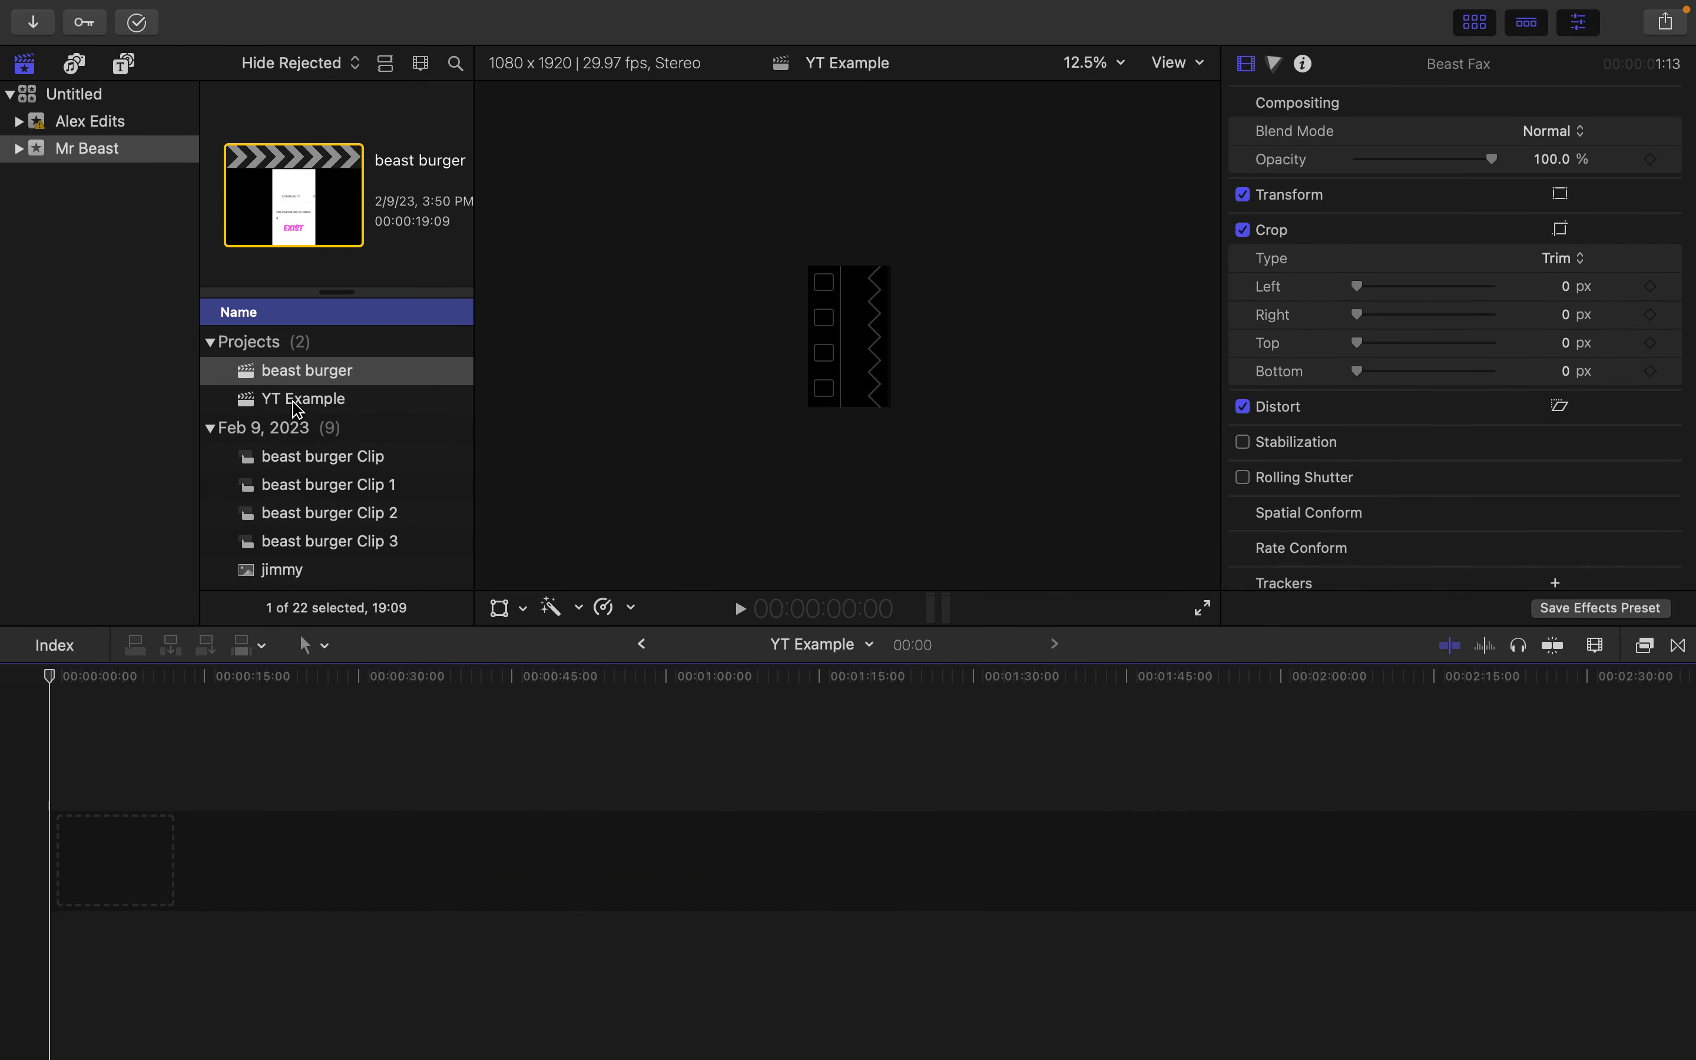
# Select the YT Example project and set the viewer zoom to Fit.
pyautogui.click(298, 404)
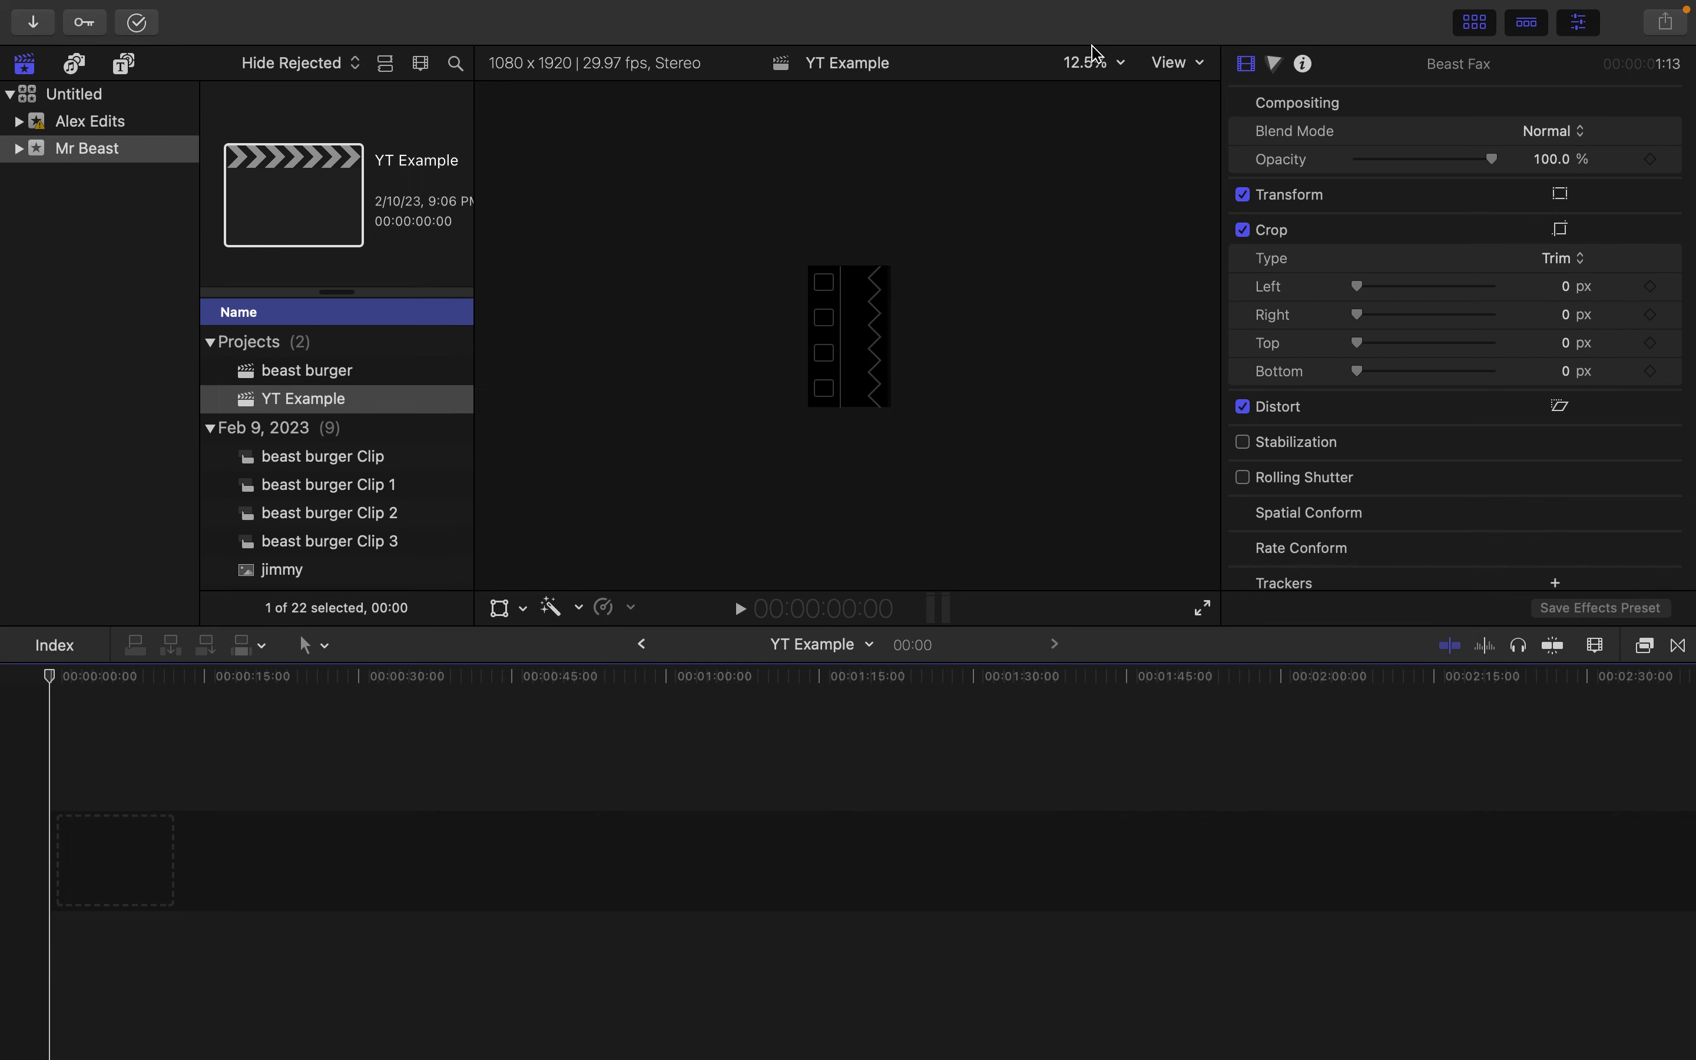
pyautogui.click(1097, 61)
pyautogui.click(1101, 82)
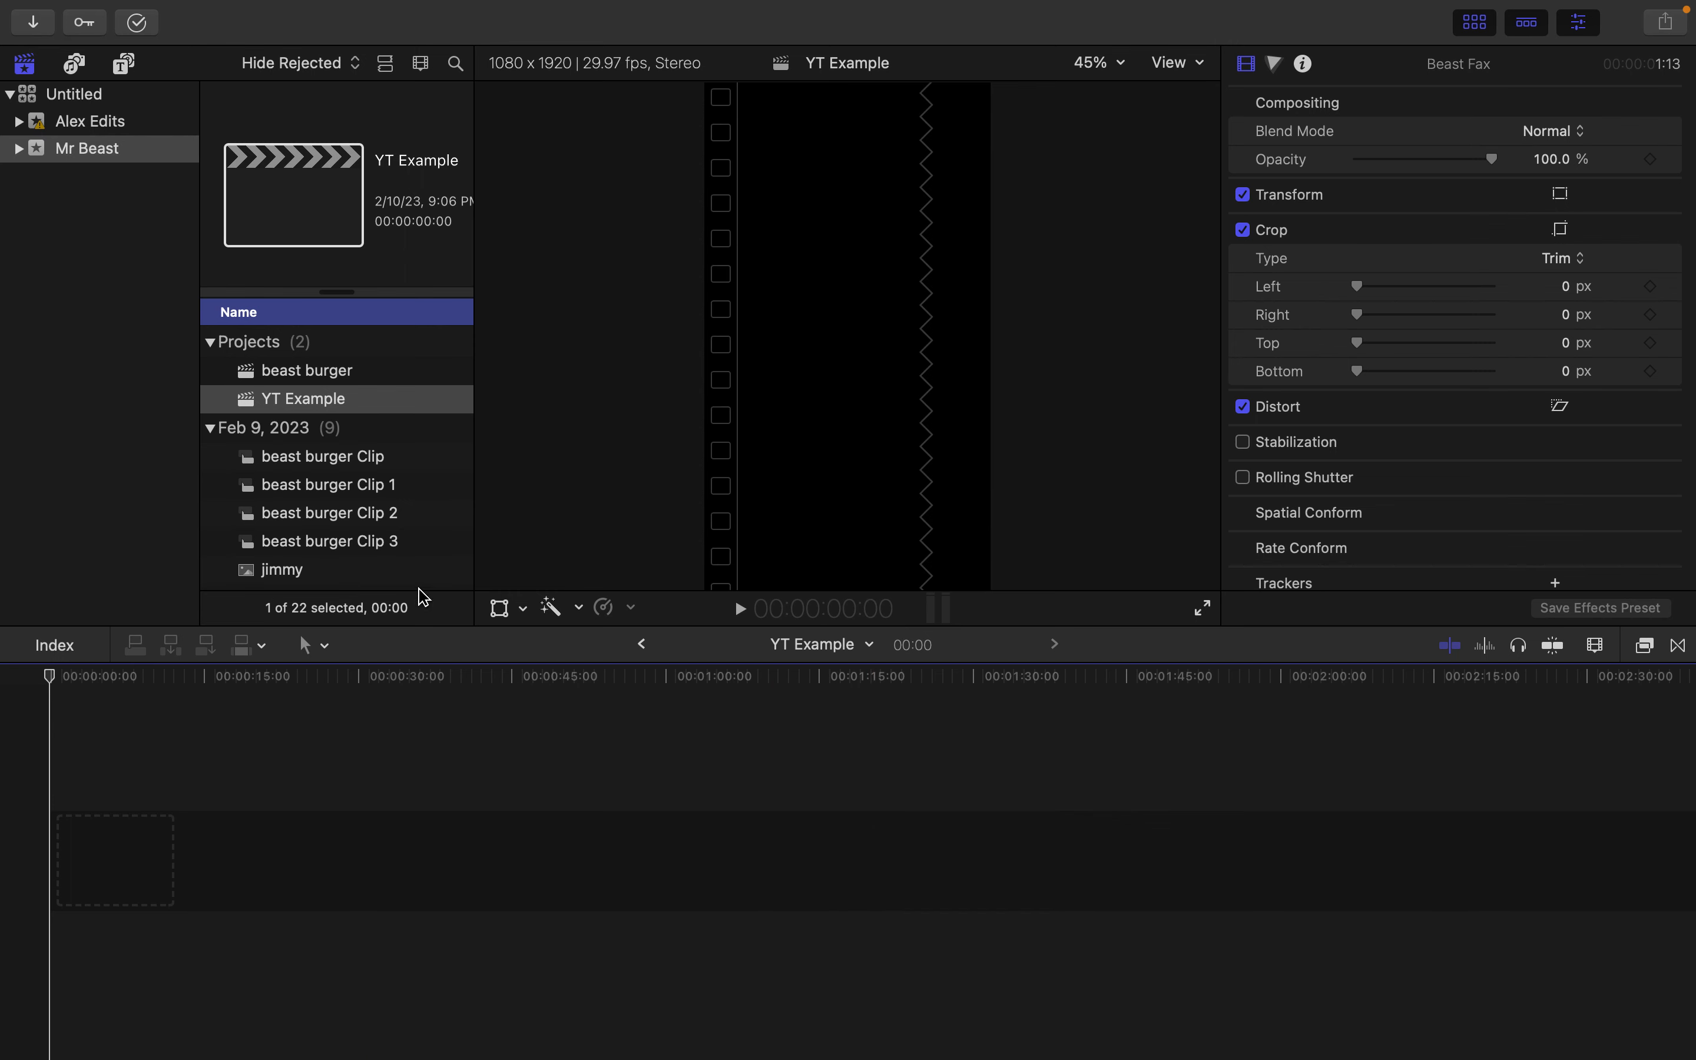
# Import Screen Recording 2023-02-09 at 2.10.21 PM from the Desktop into the existing Mr Beast event.
pyautogui.click(35, 23)
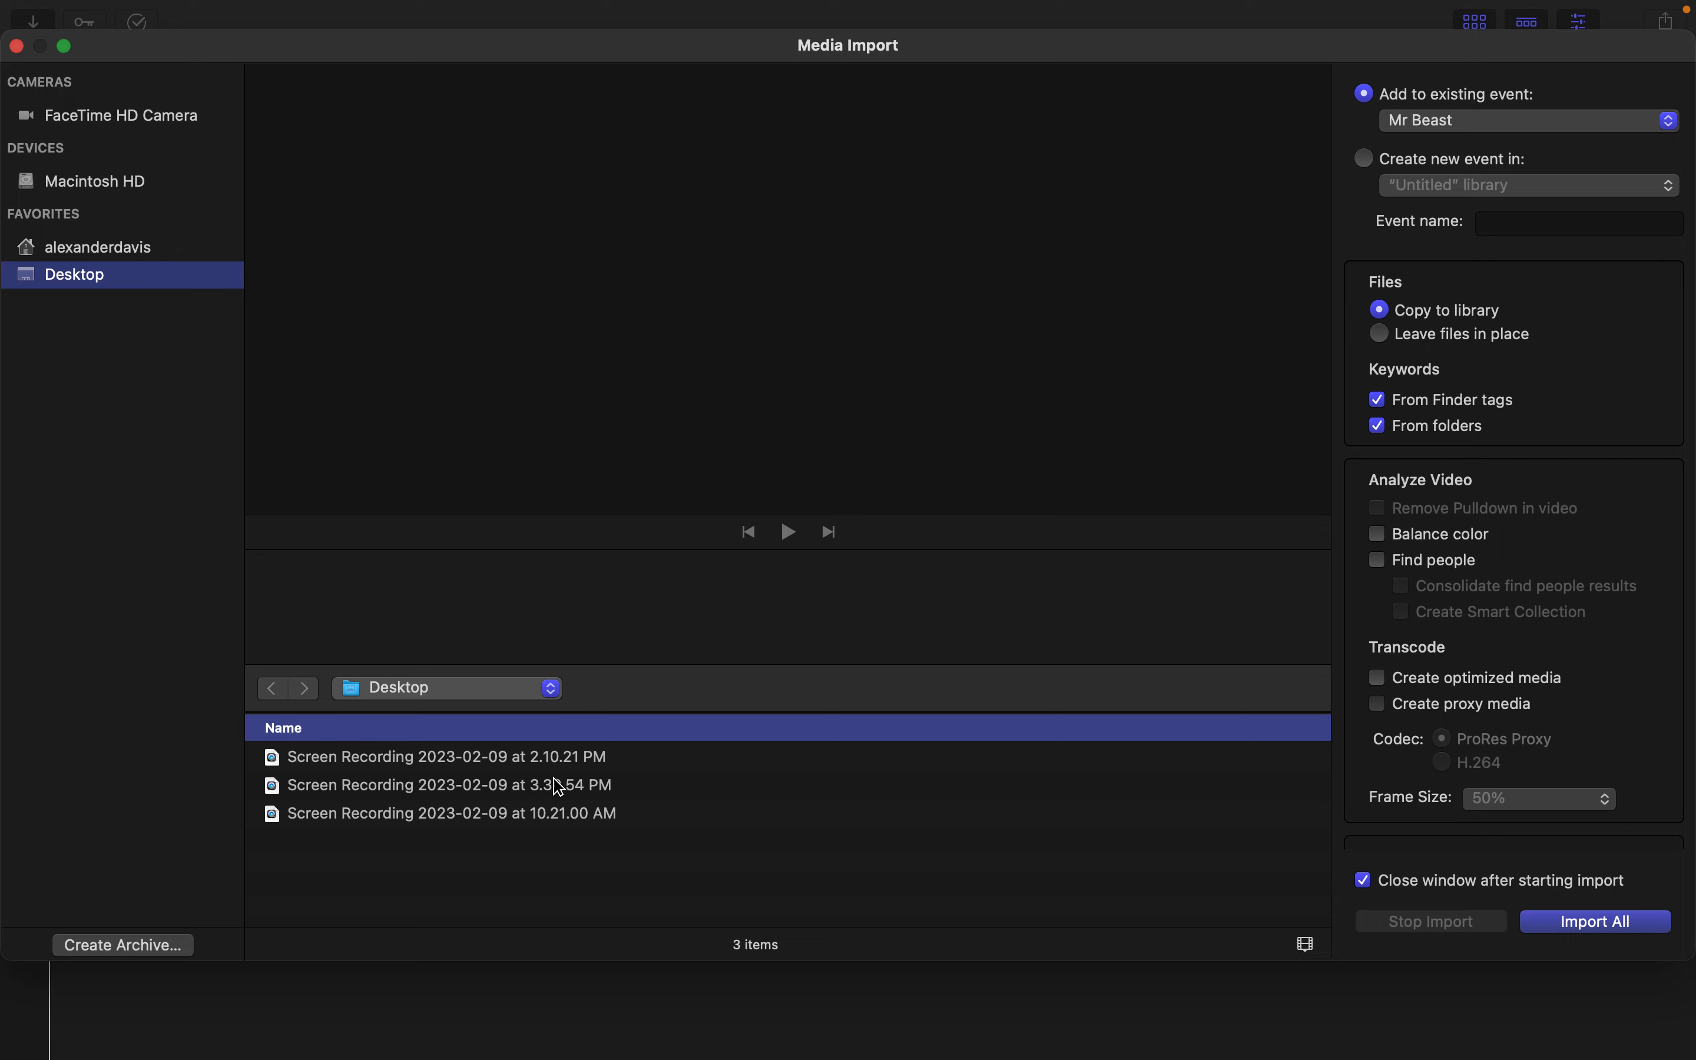
pyautogui.click(385, 757)
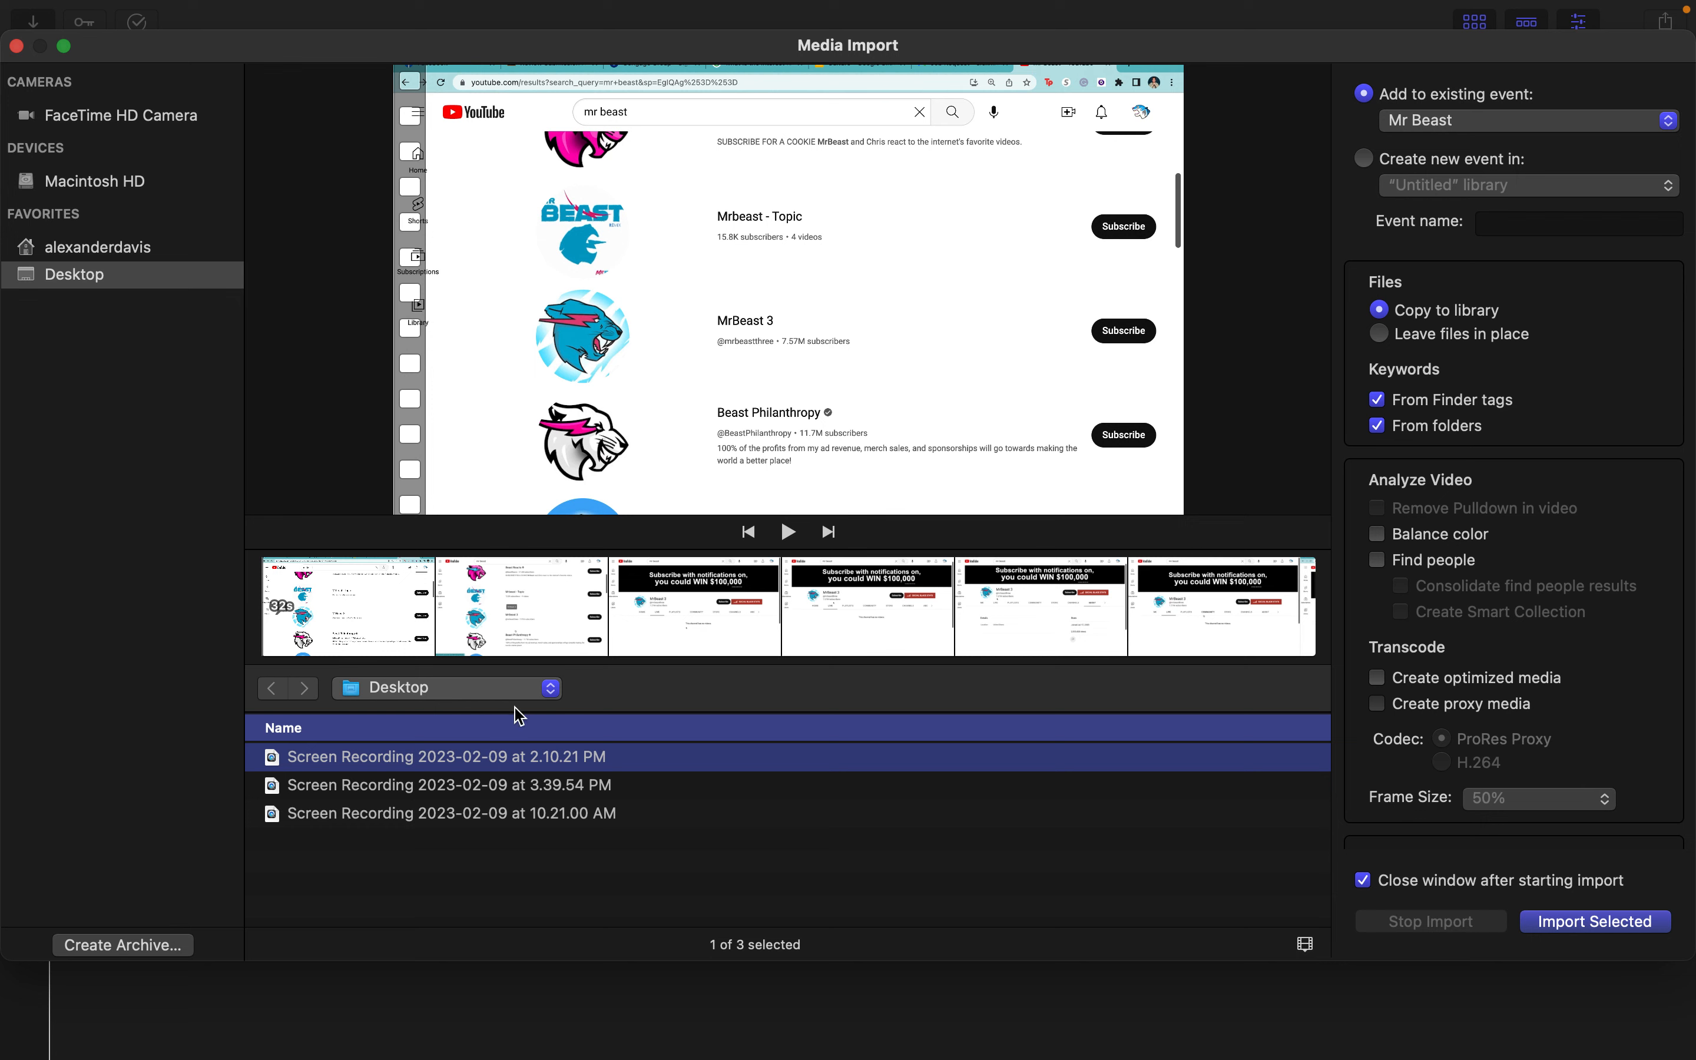
pyautogui.click(896, 793)
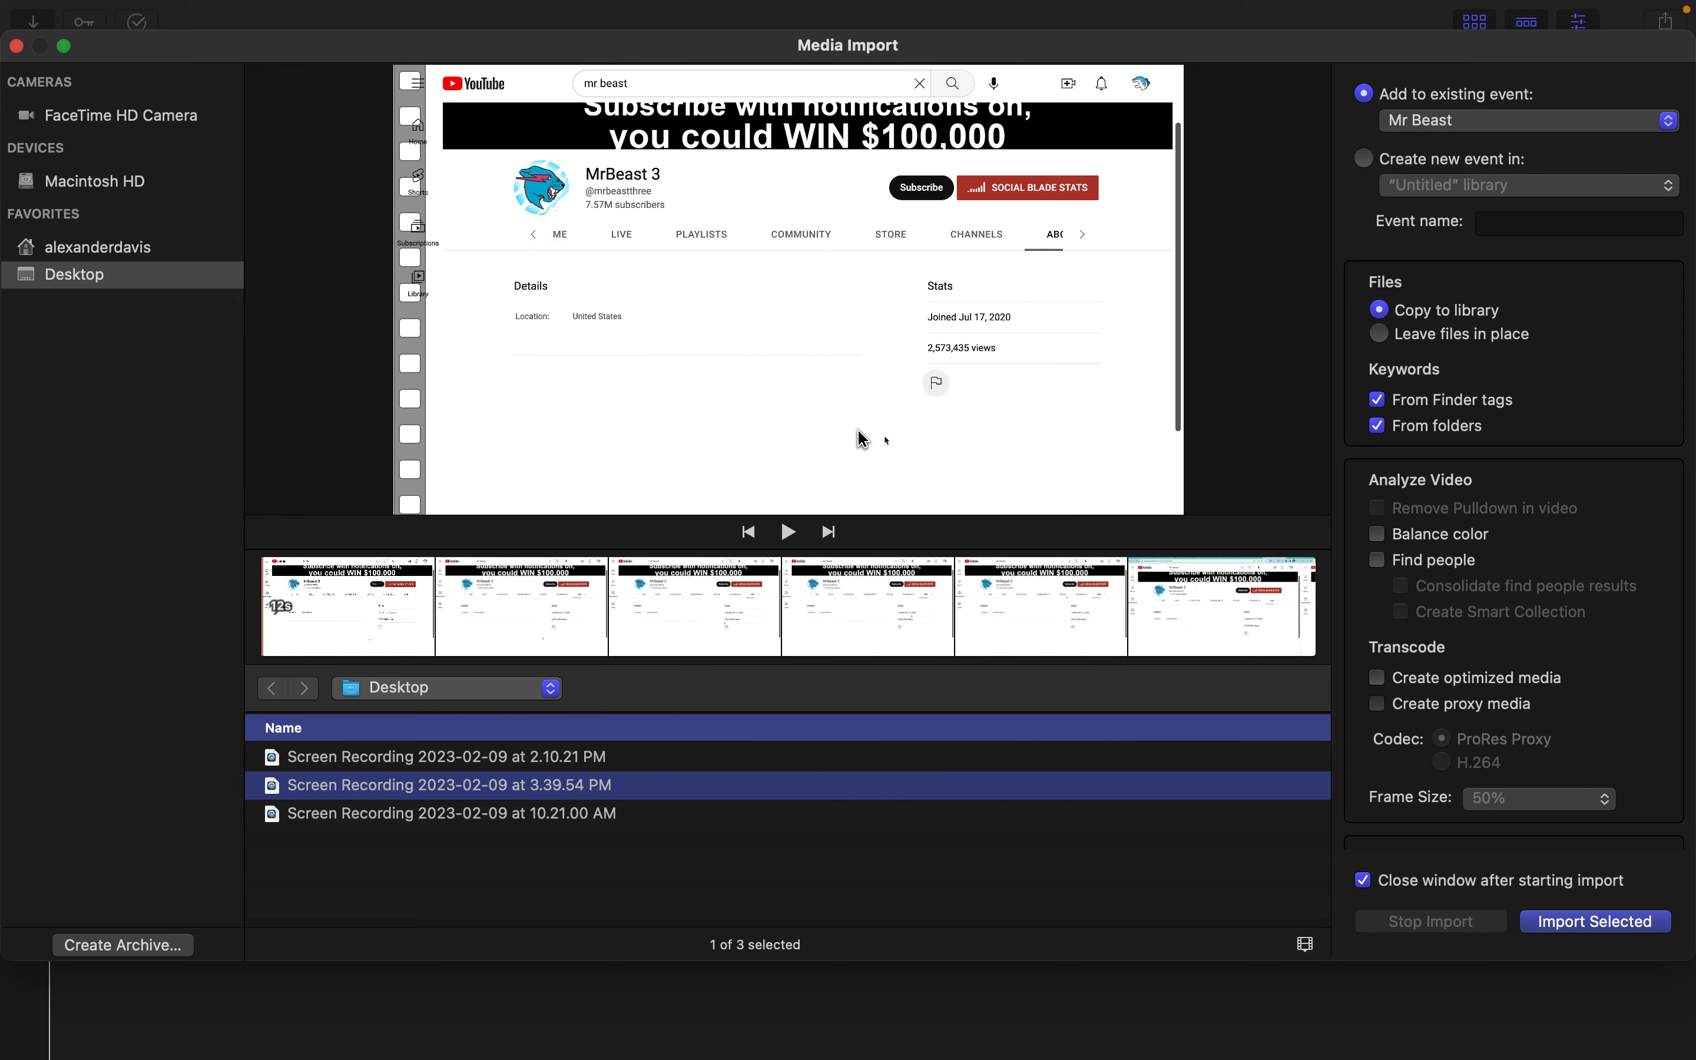
pyautogui.click(640, 758)
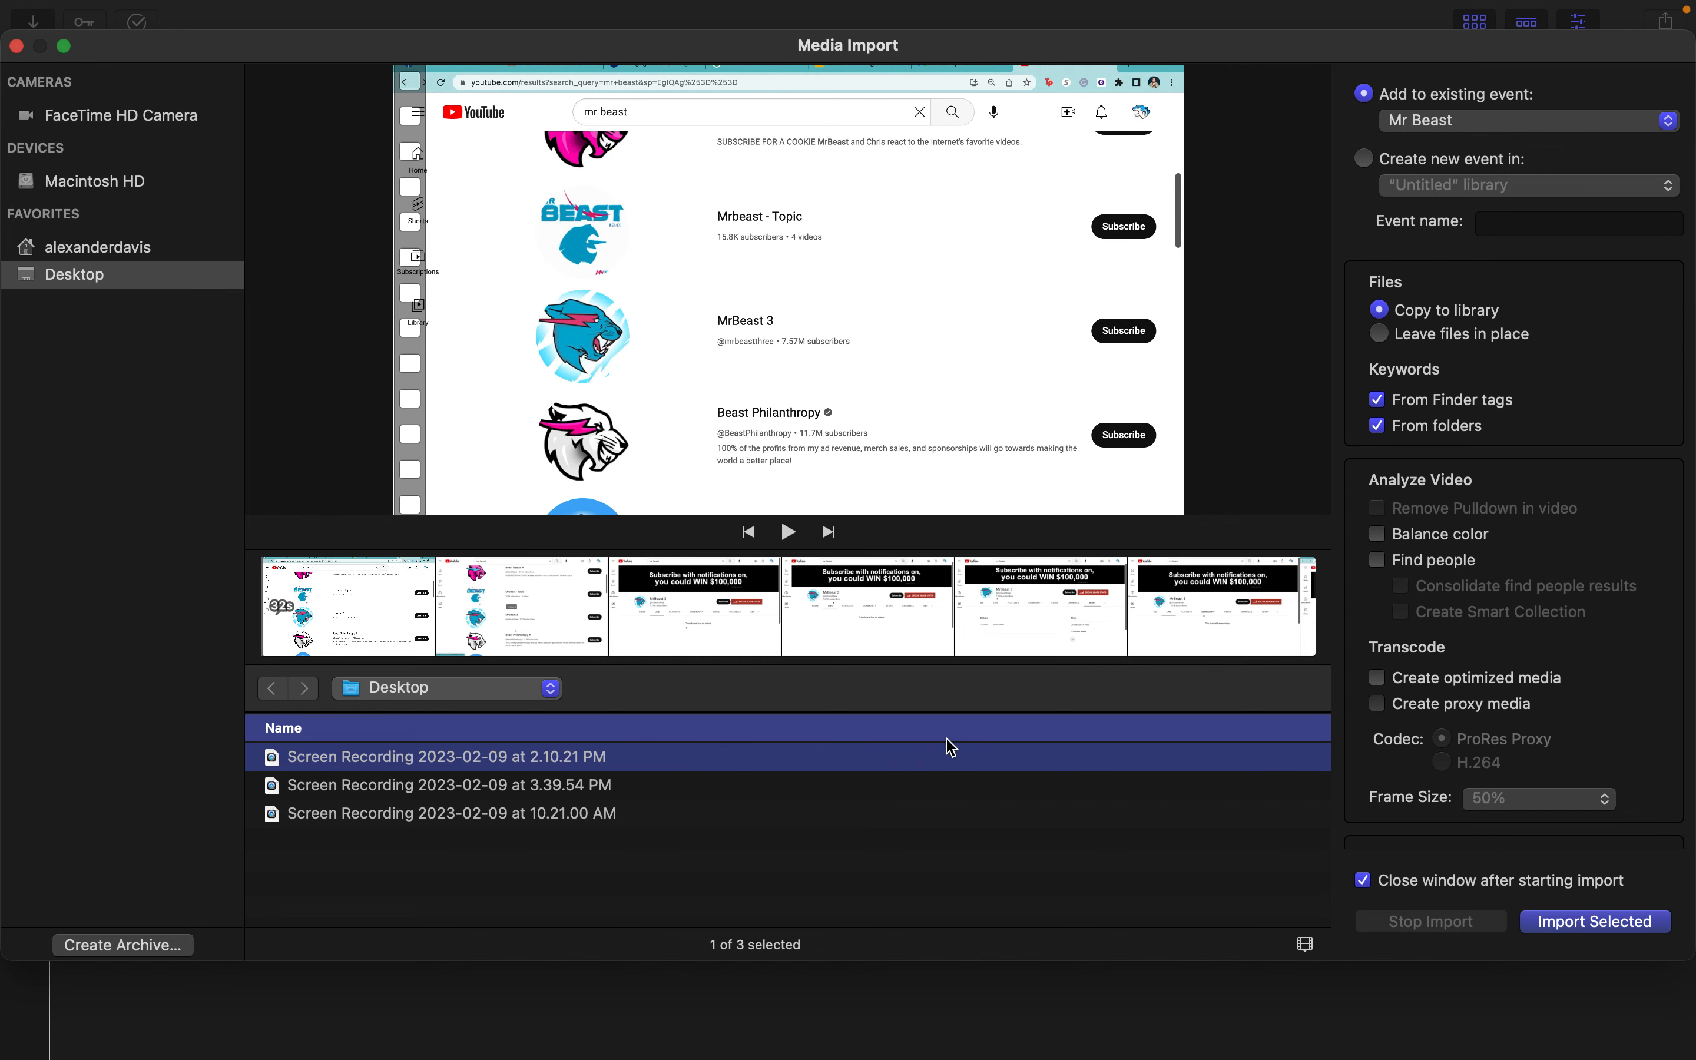
pyautogui.click(1592, 923)
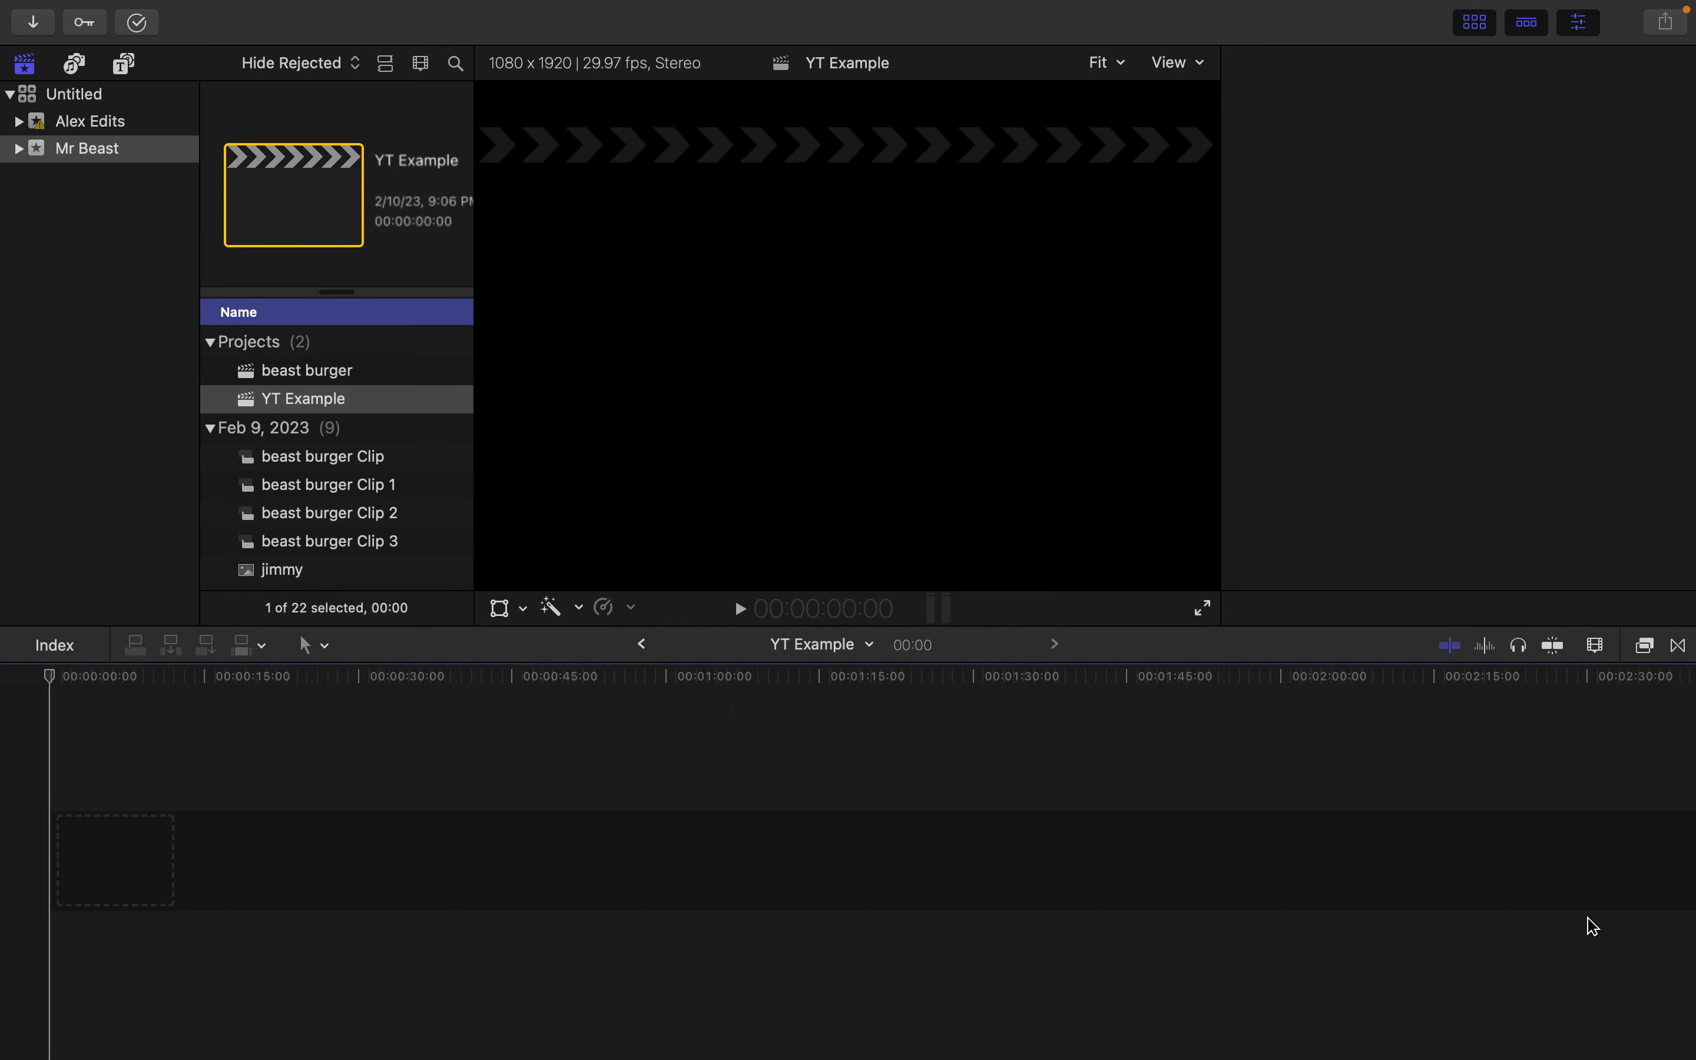
# Find Screen Recording 2023-02-09 at 2.10.21 PM among the event's clips and place it at the start of the YT Example timeline.
pyautogui.scroll(-15, 314, 431)
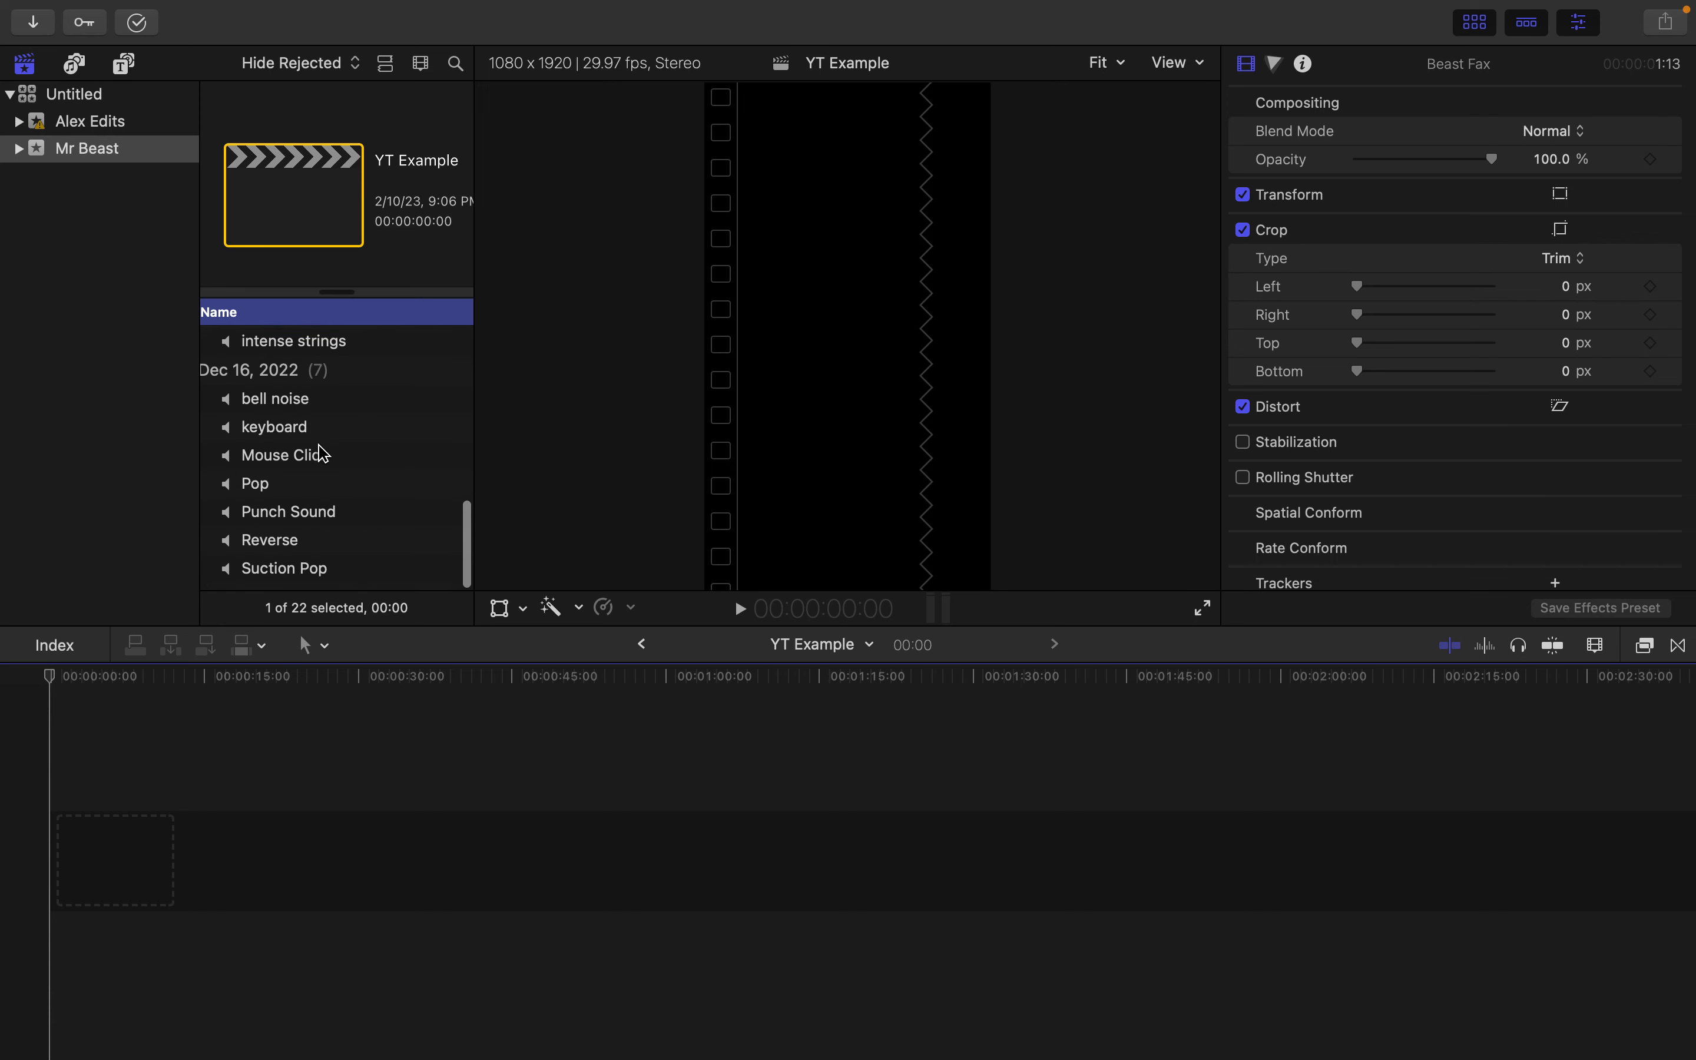
pyautogui.scroll(12, 319, 449)
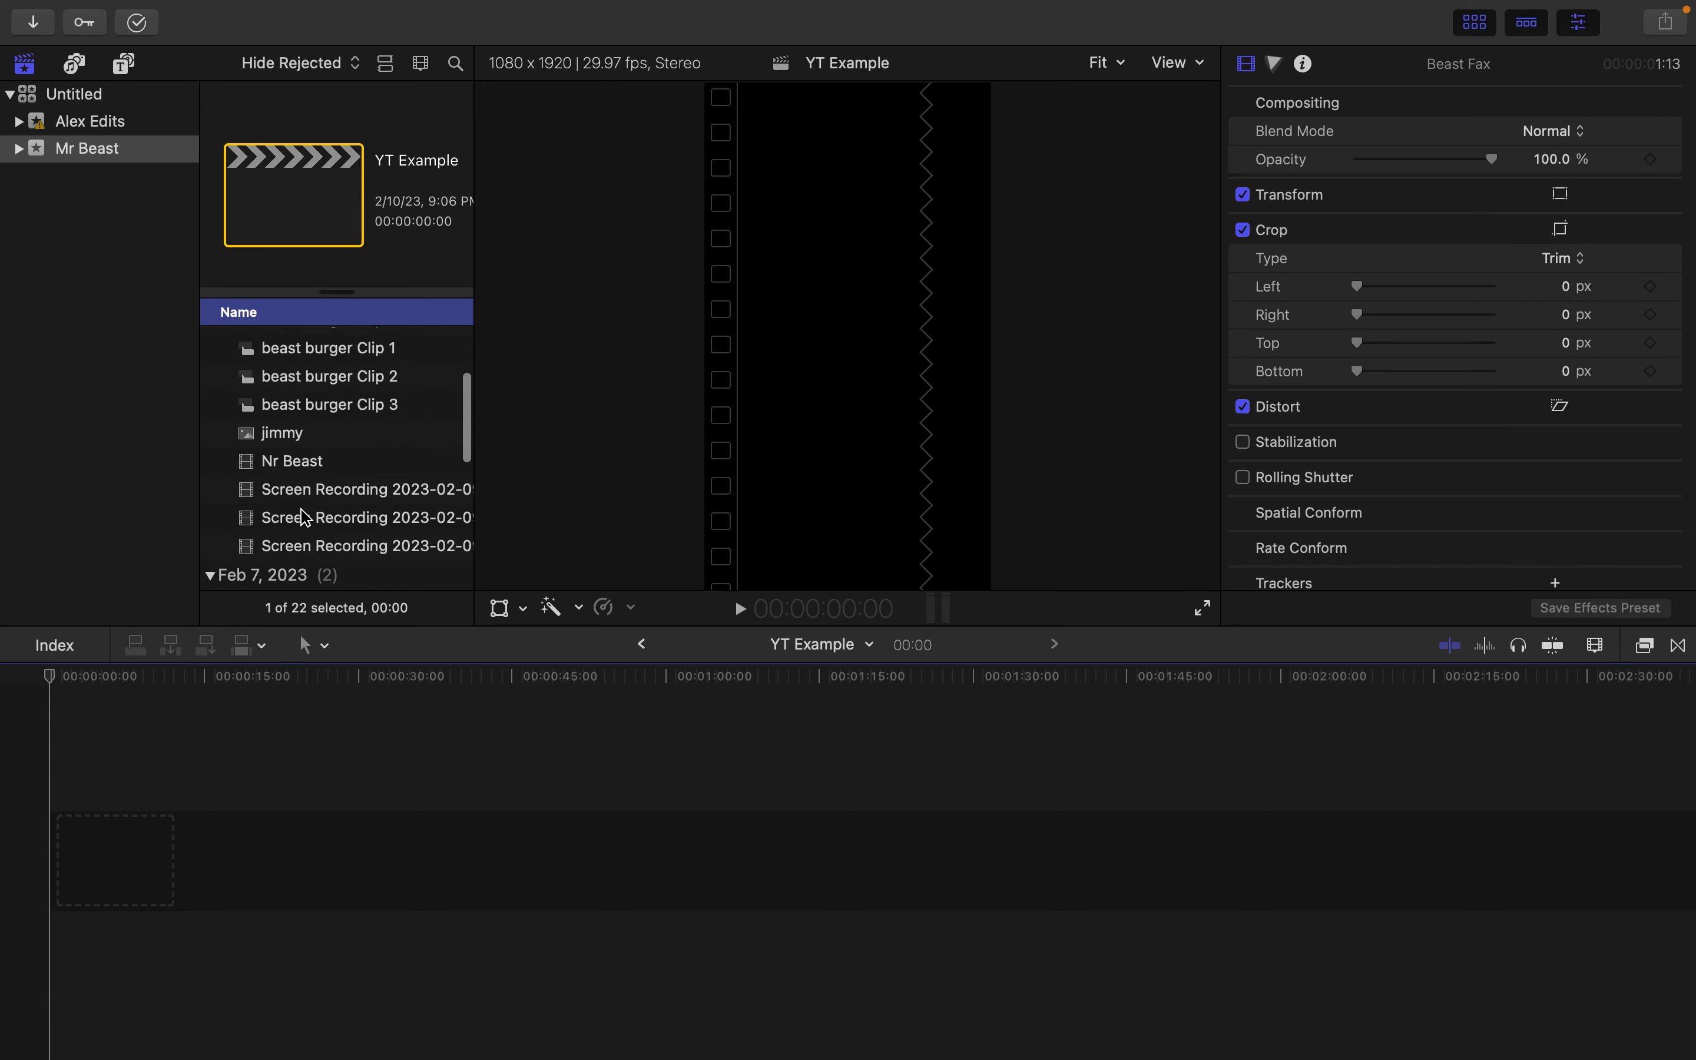
pyautogui.scroll(4, 305, 518)
pyautogui.scroll(-3, 309, 477)
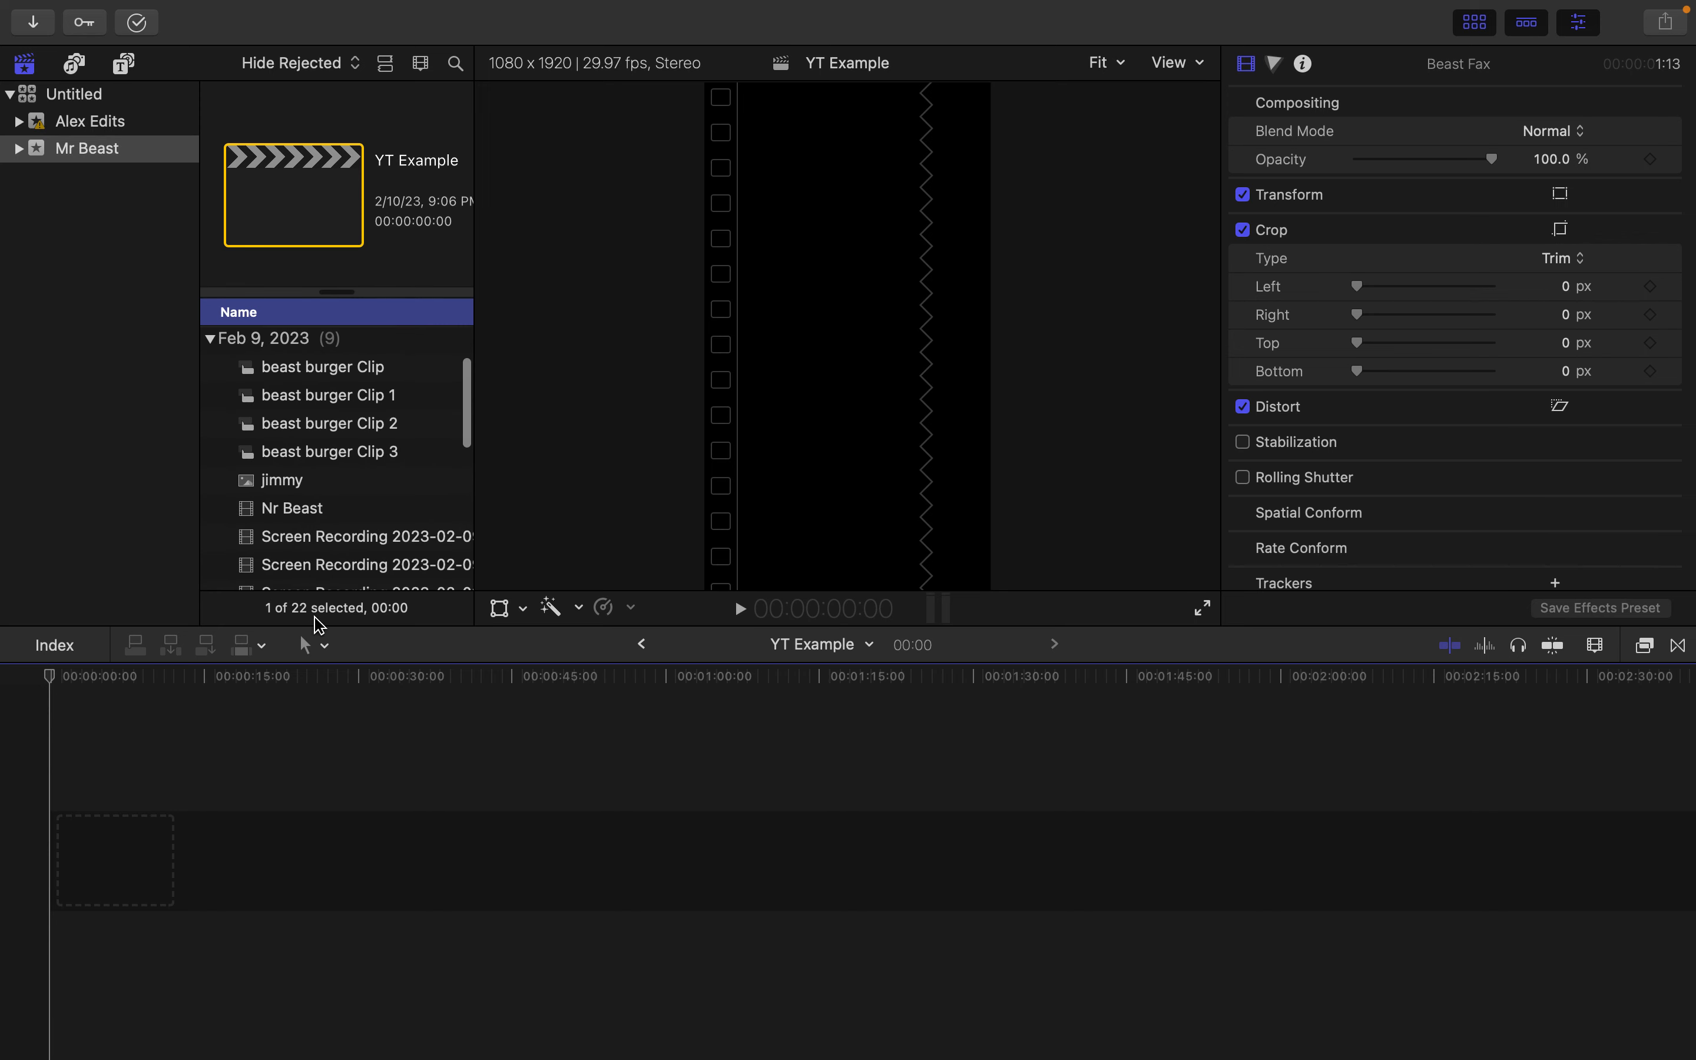
pyautogui.scroll(-3, 336, 540)
pyautogui.click(340, 536)
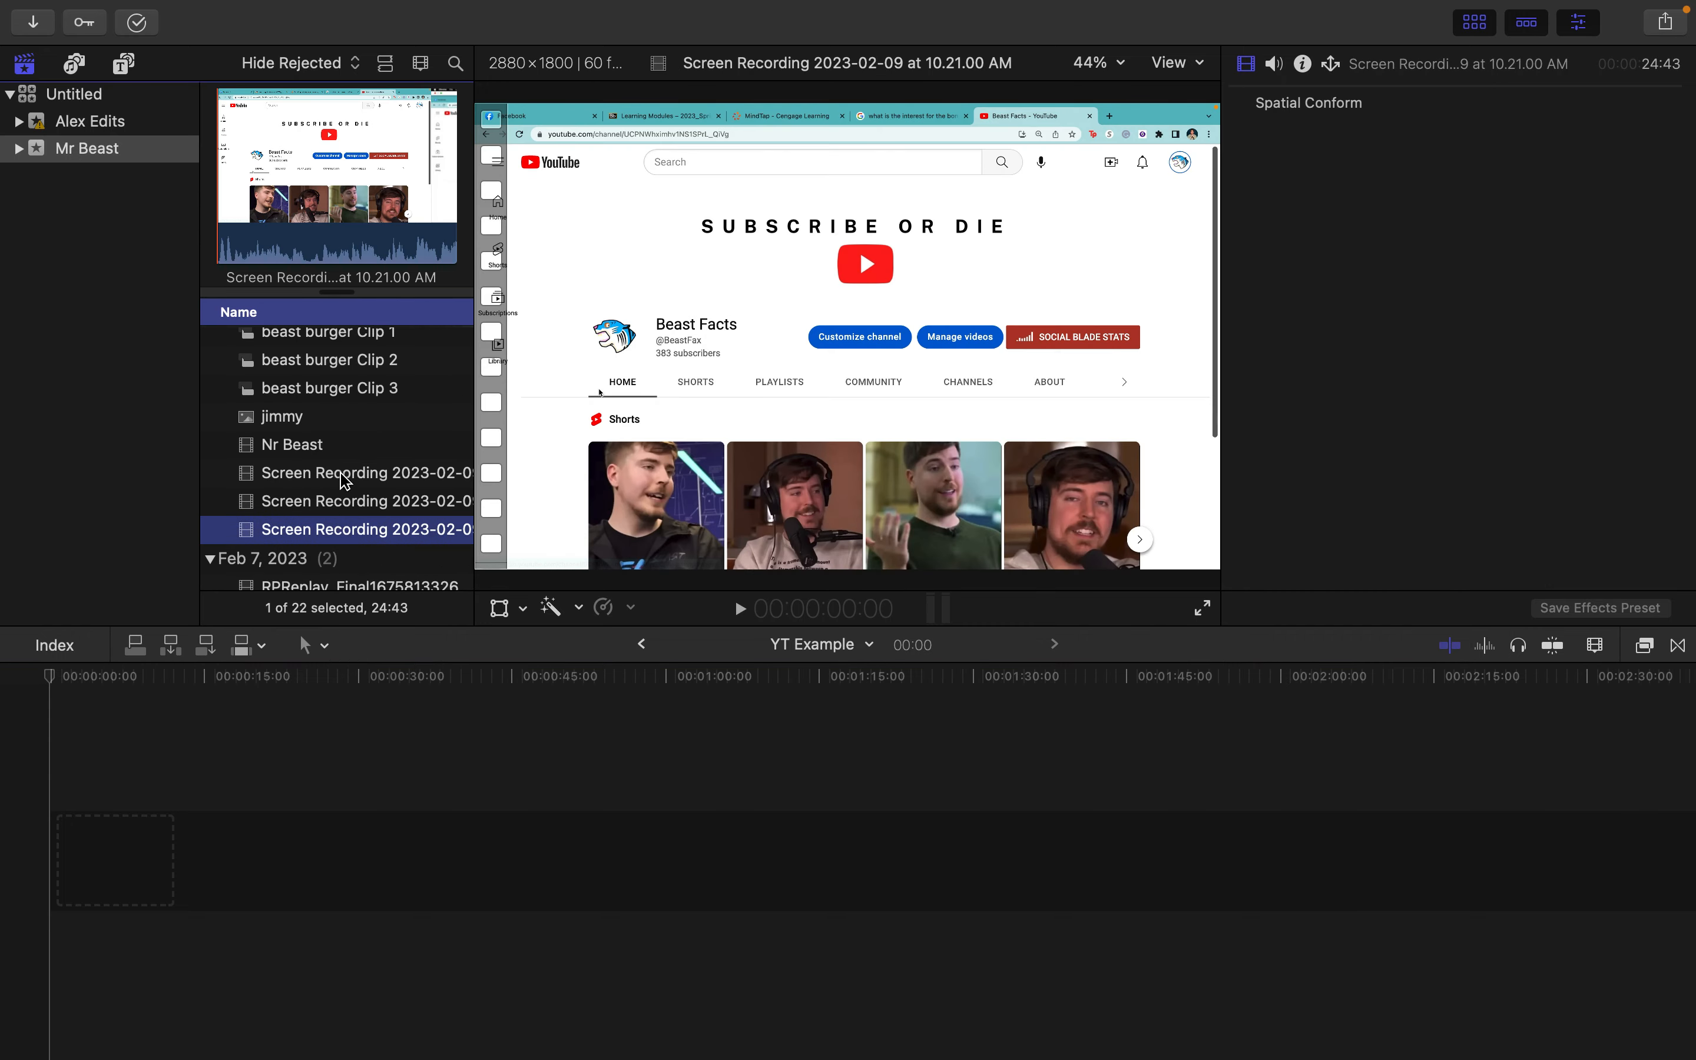
pyautogui.click(340, 500)
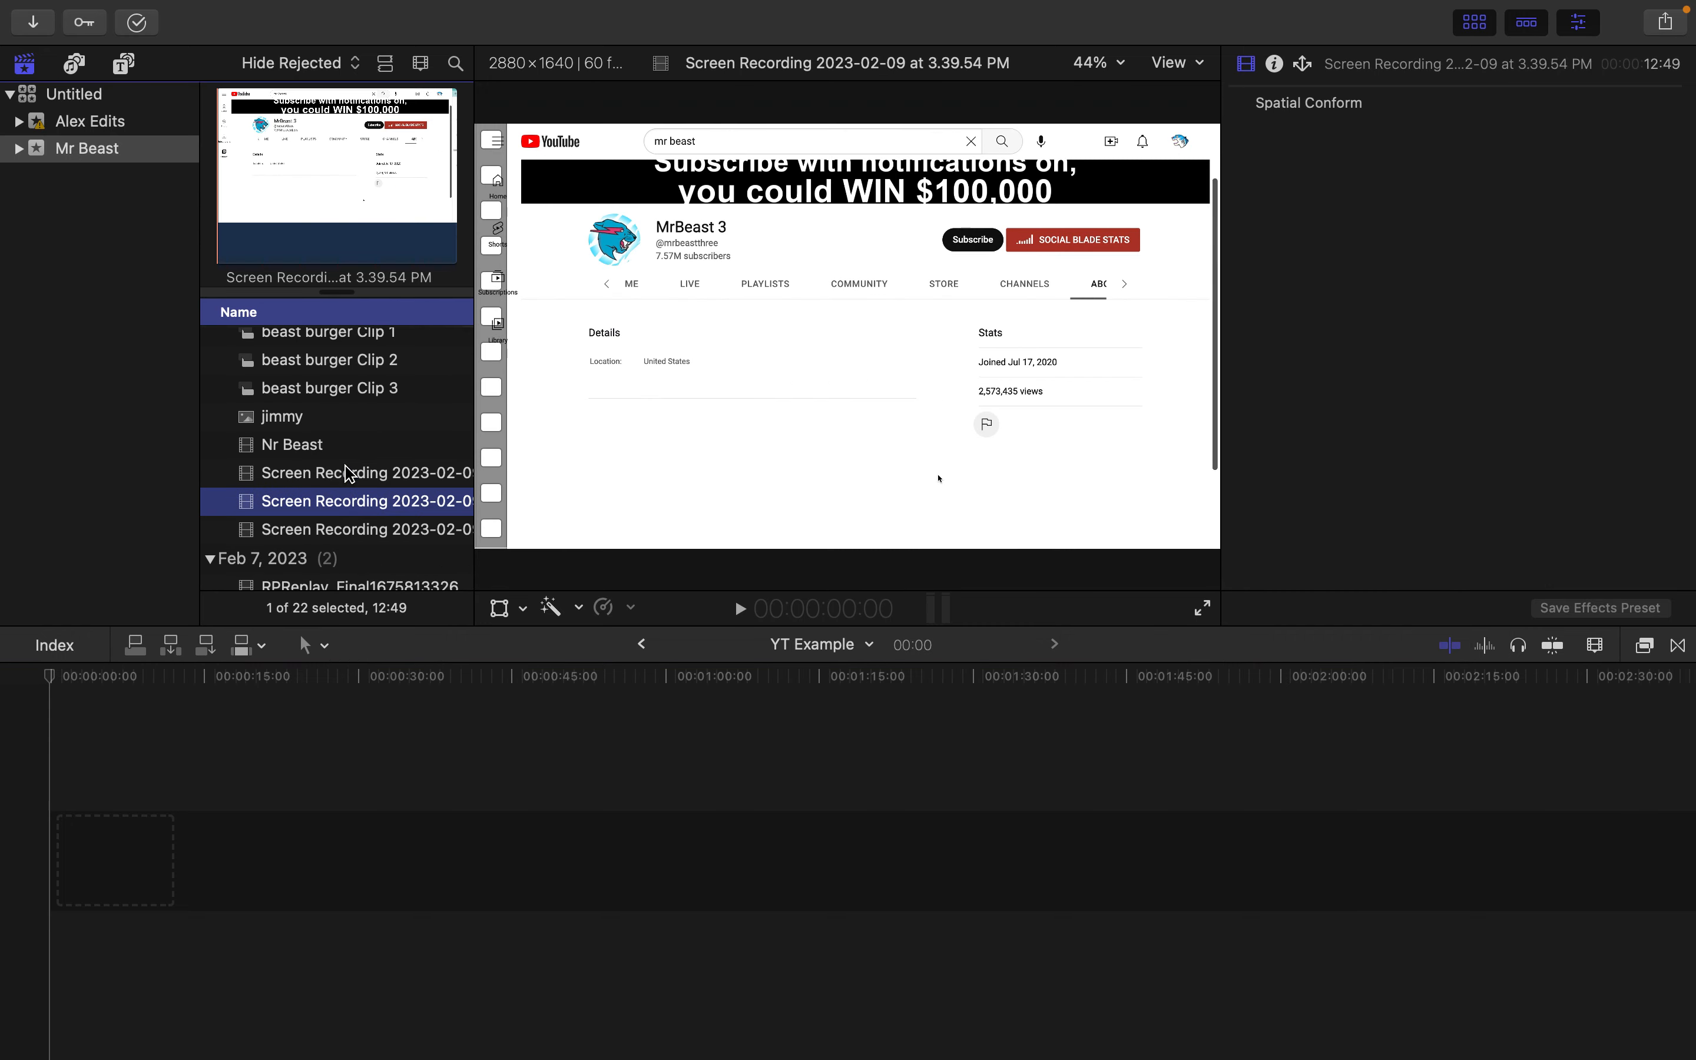
pyautogui.click(348, 476)
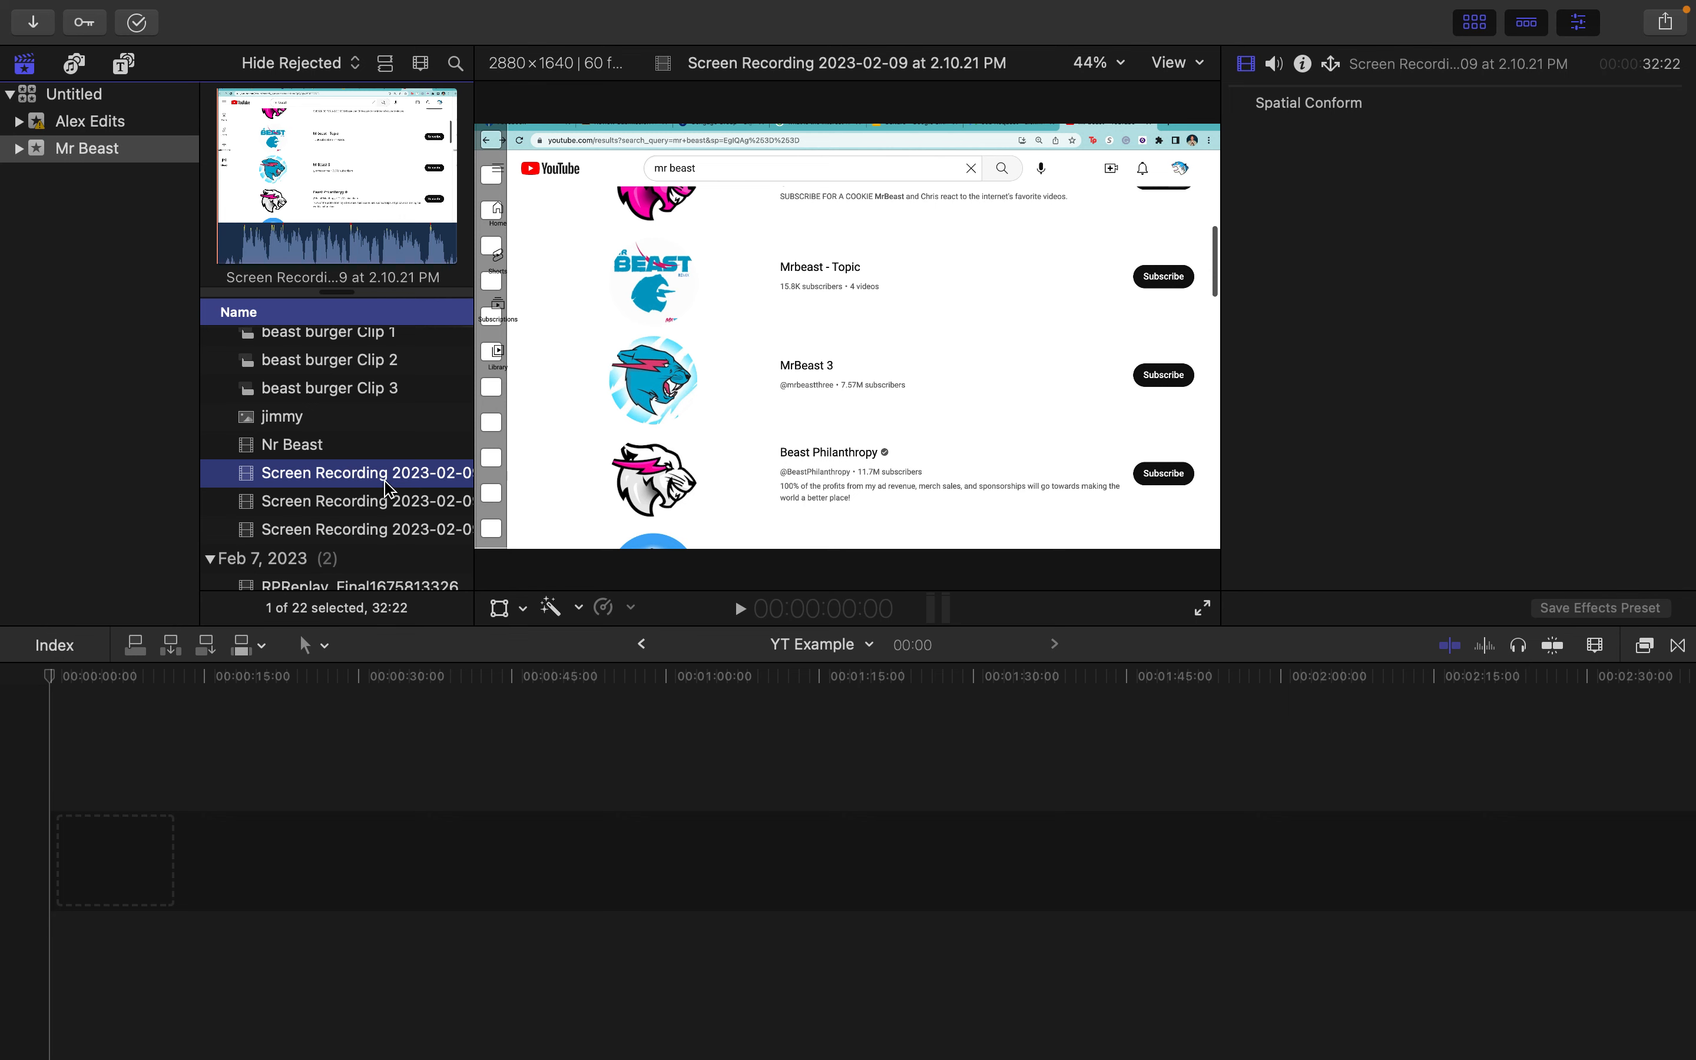
pyautogui.moveTo(387, 488); pyautogui.dragTo(141, 876)
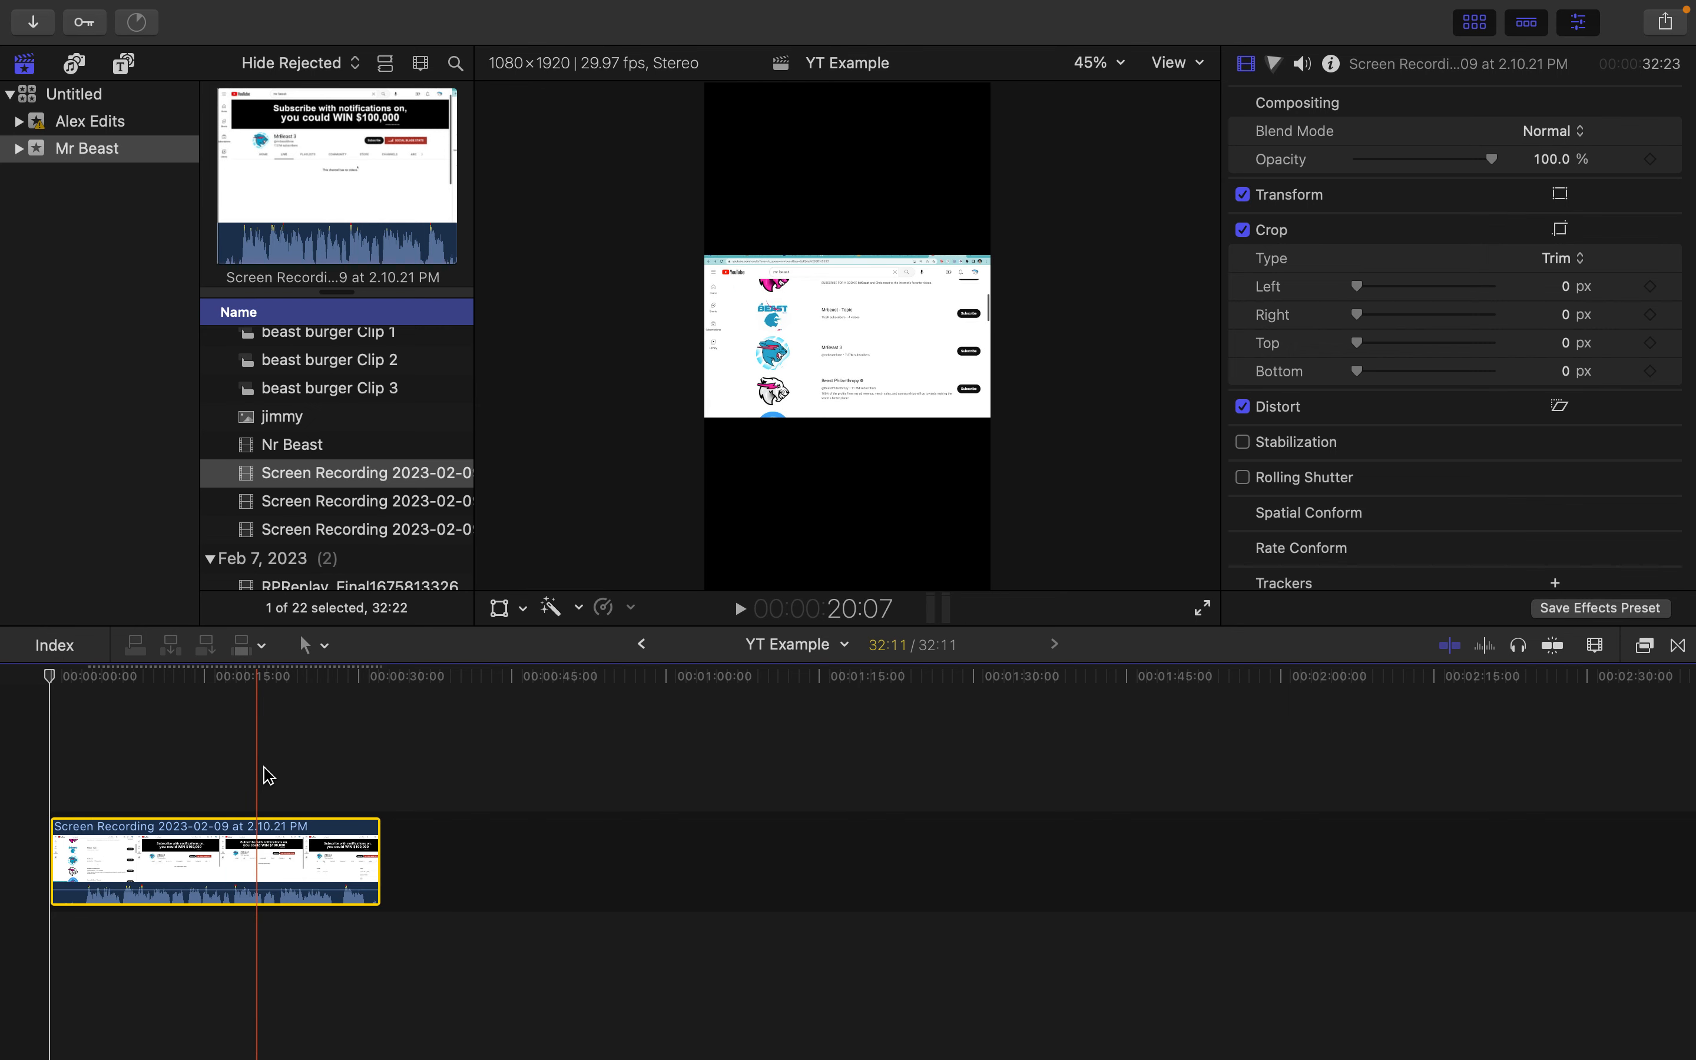
# Scale the screen recording up with Transform until it fills the vertical frame's full height, with the viewer zoom set to 25%.
pyautogui.click(191, 763)
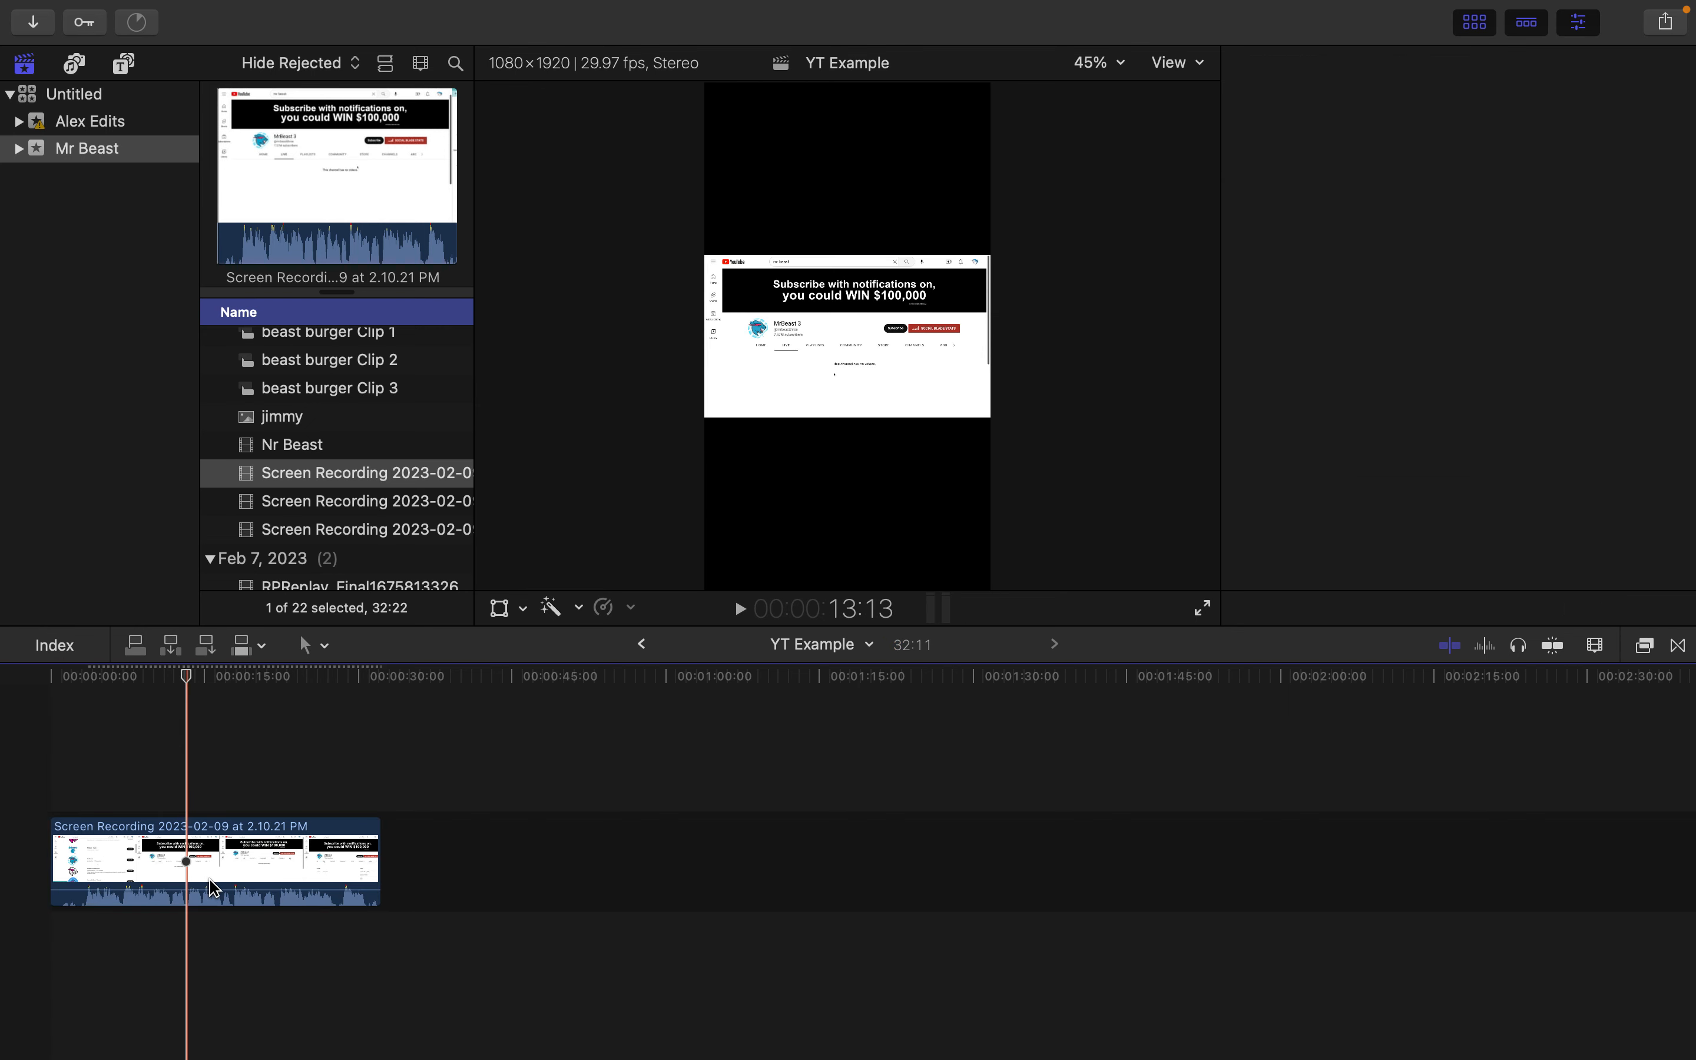
pyautogui.click(194, 861)
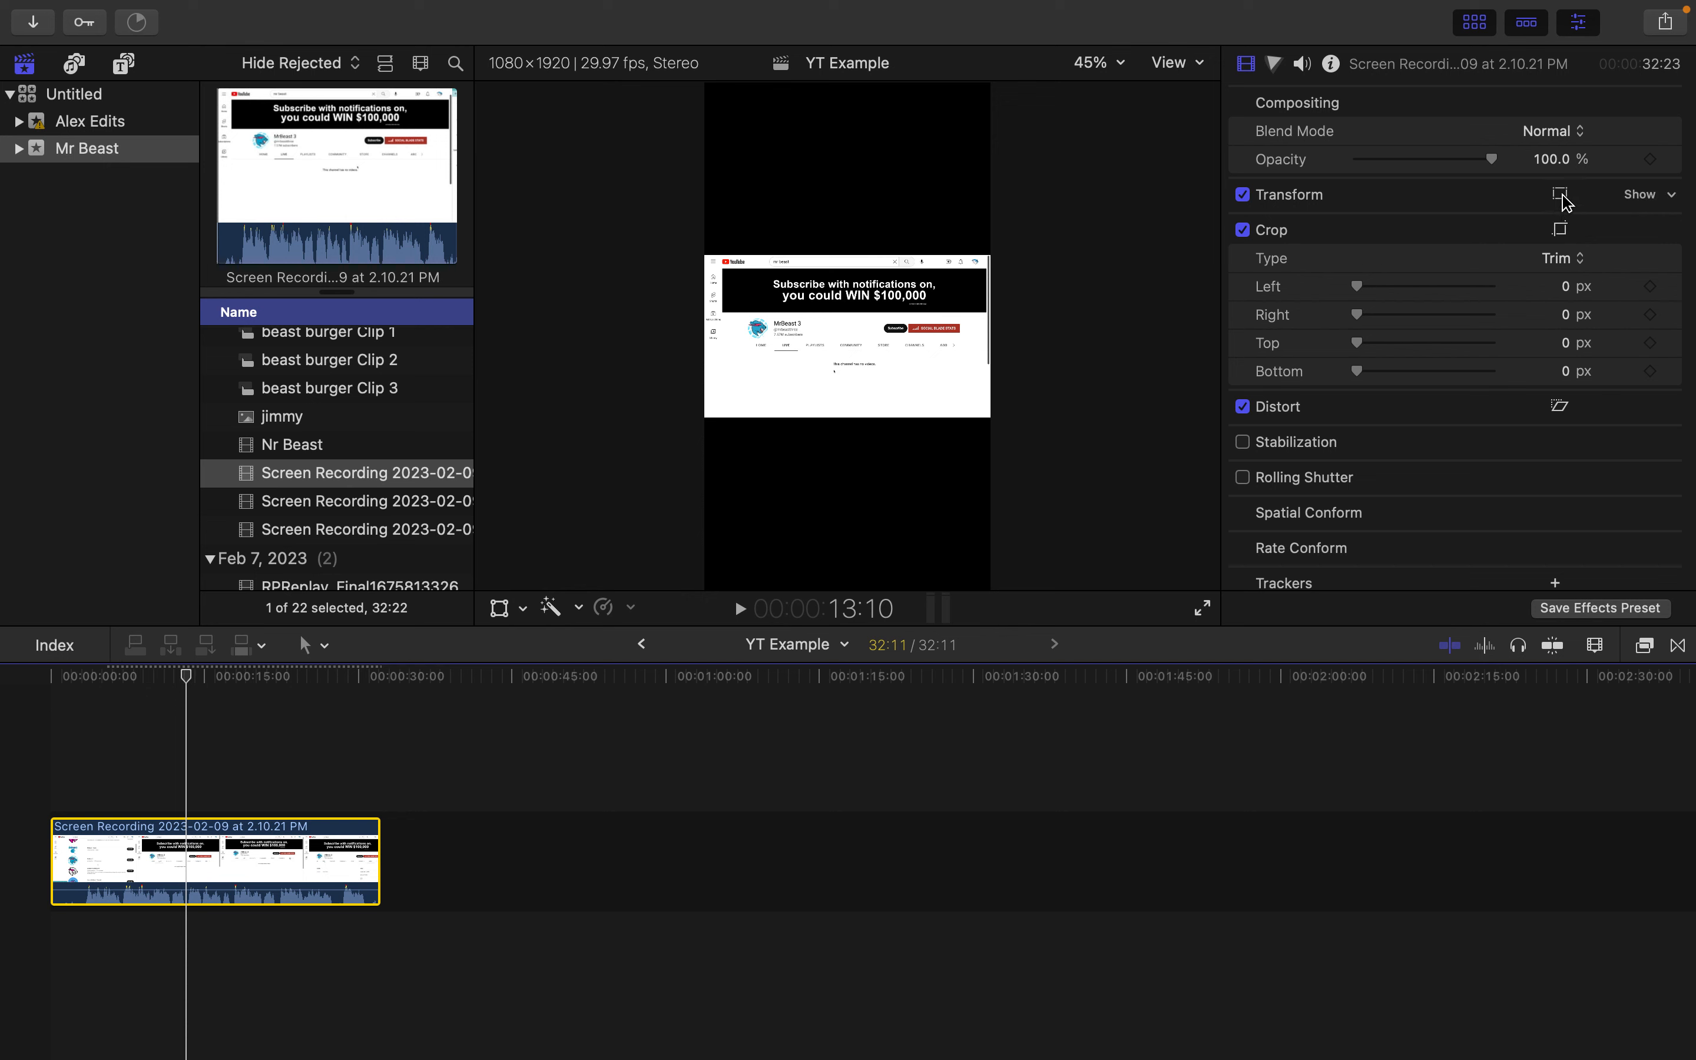
pyautogui.click(1560, 195)
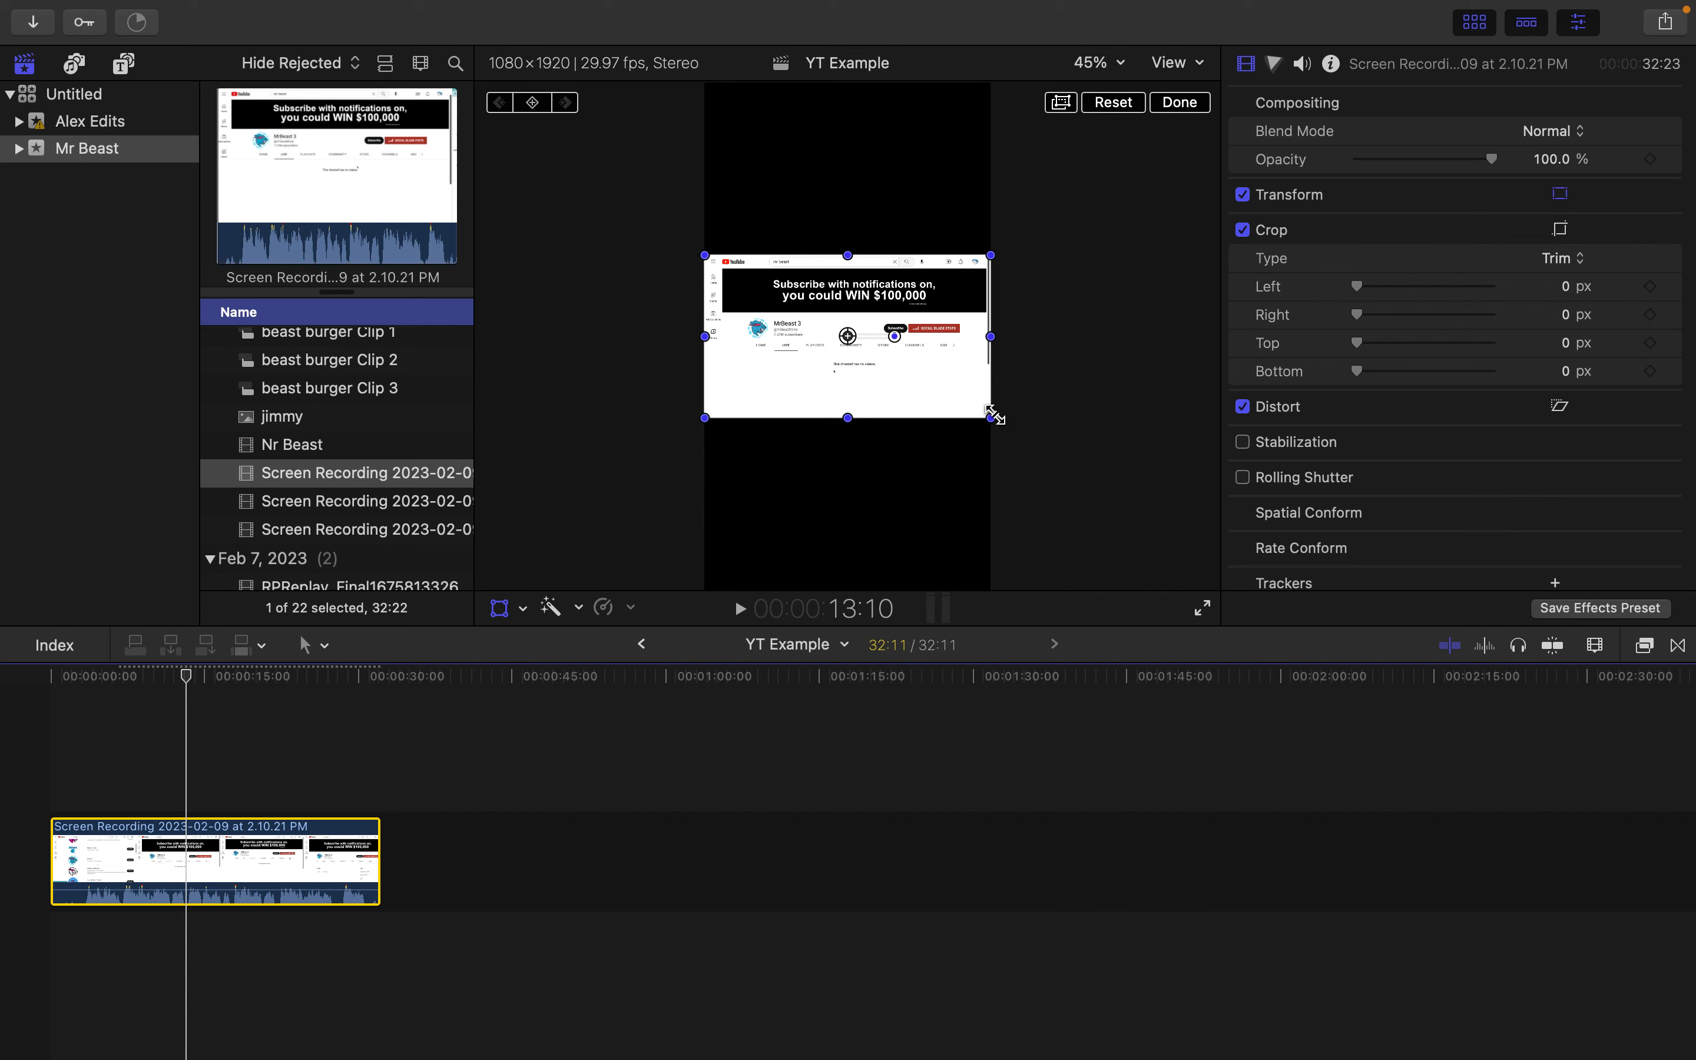
pyautogui.moveTo(994, 415); pyautogui.dragTo(1177, 539)
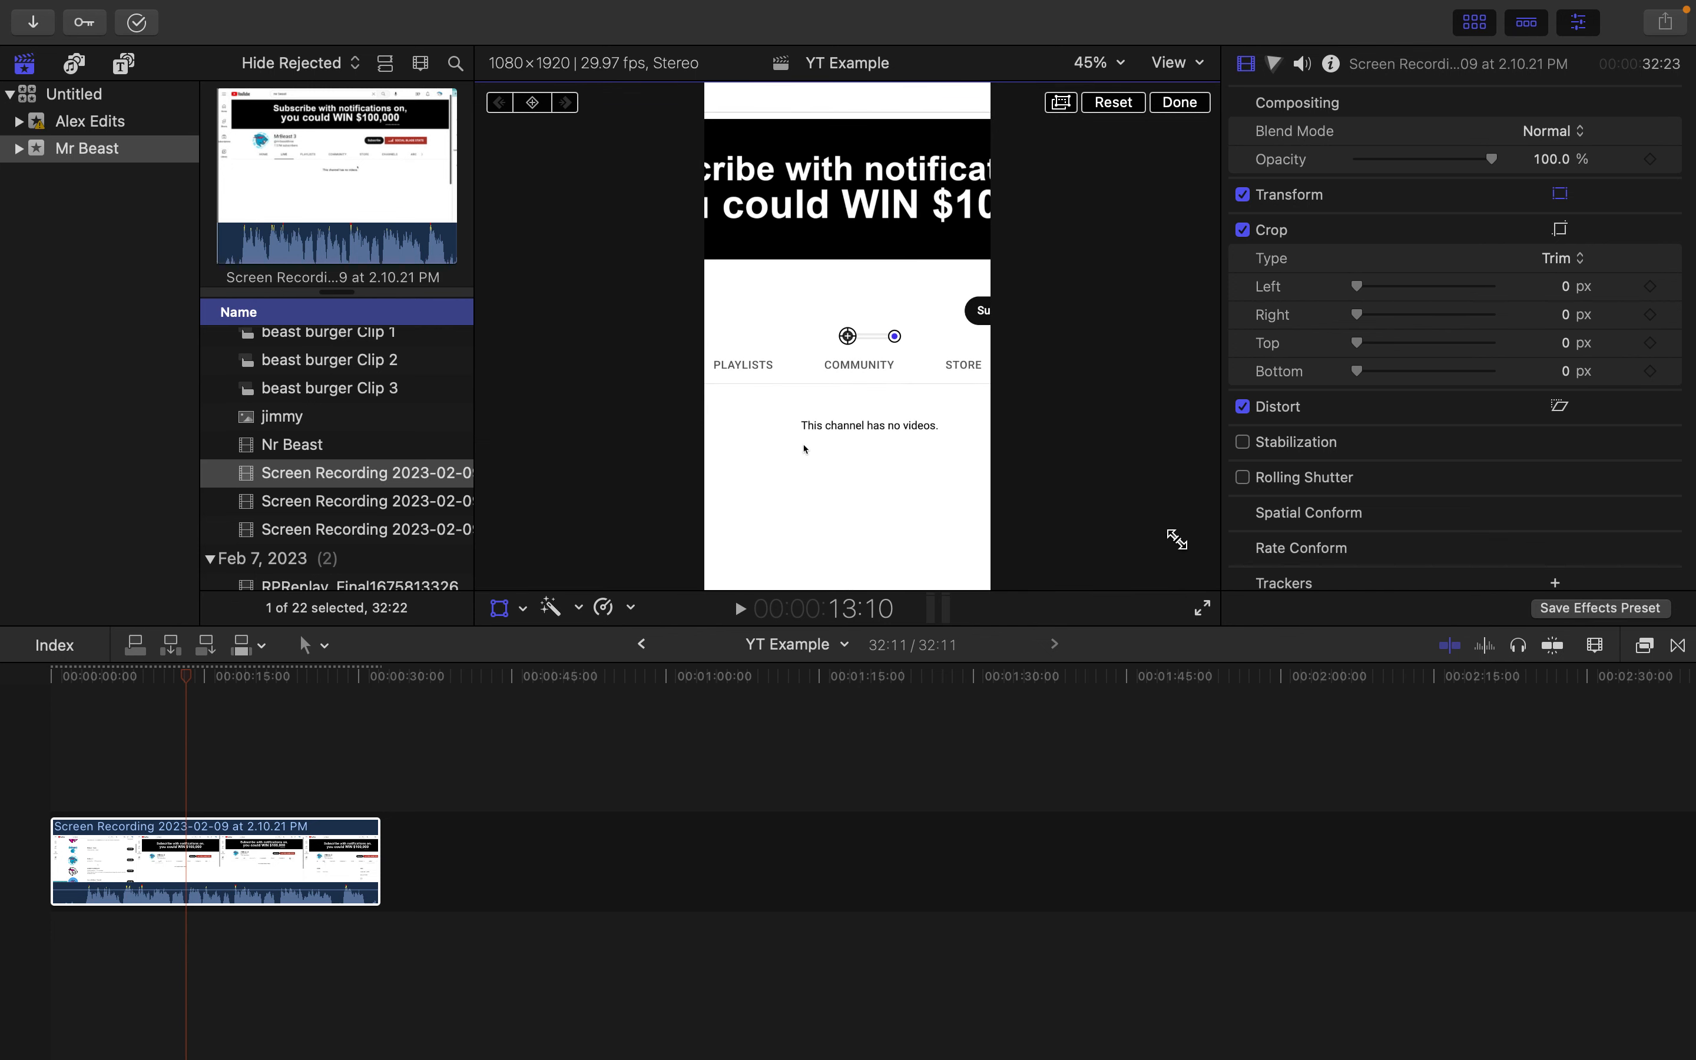
pyautogui.click(1126, 68)
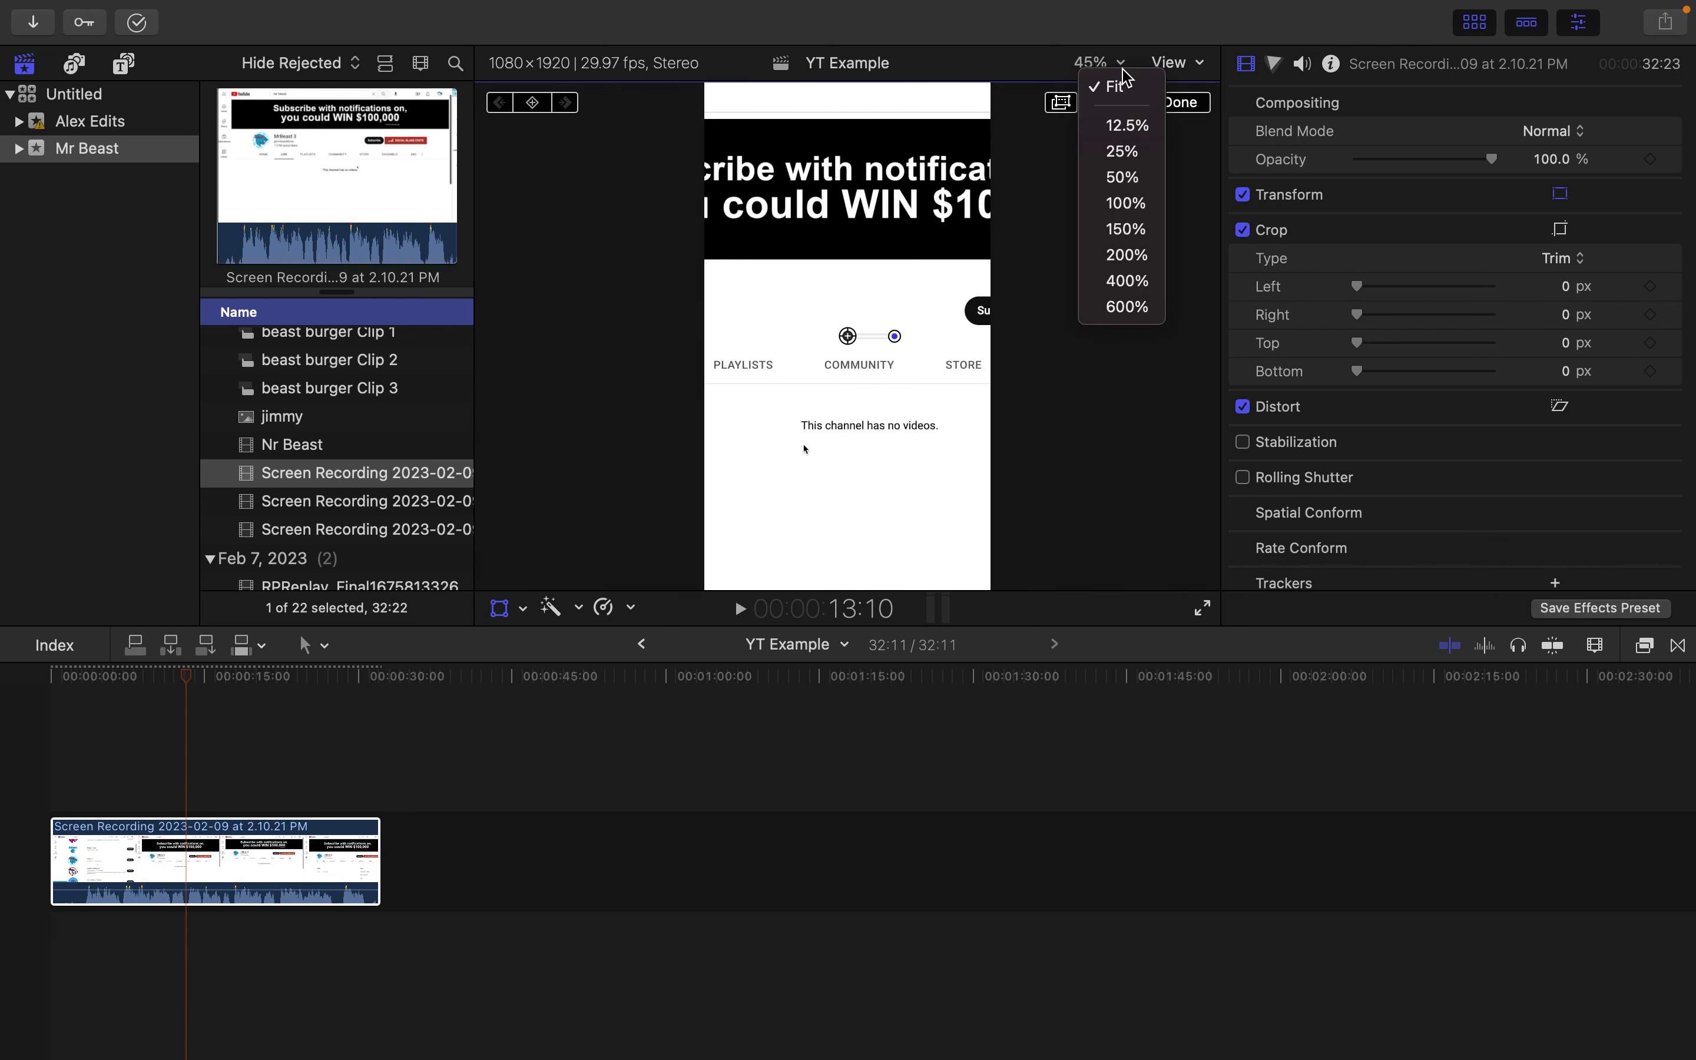
pyautogui.click(1117, 155)
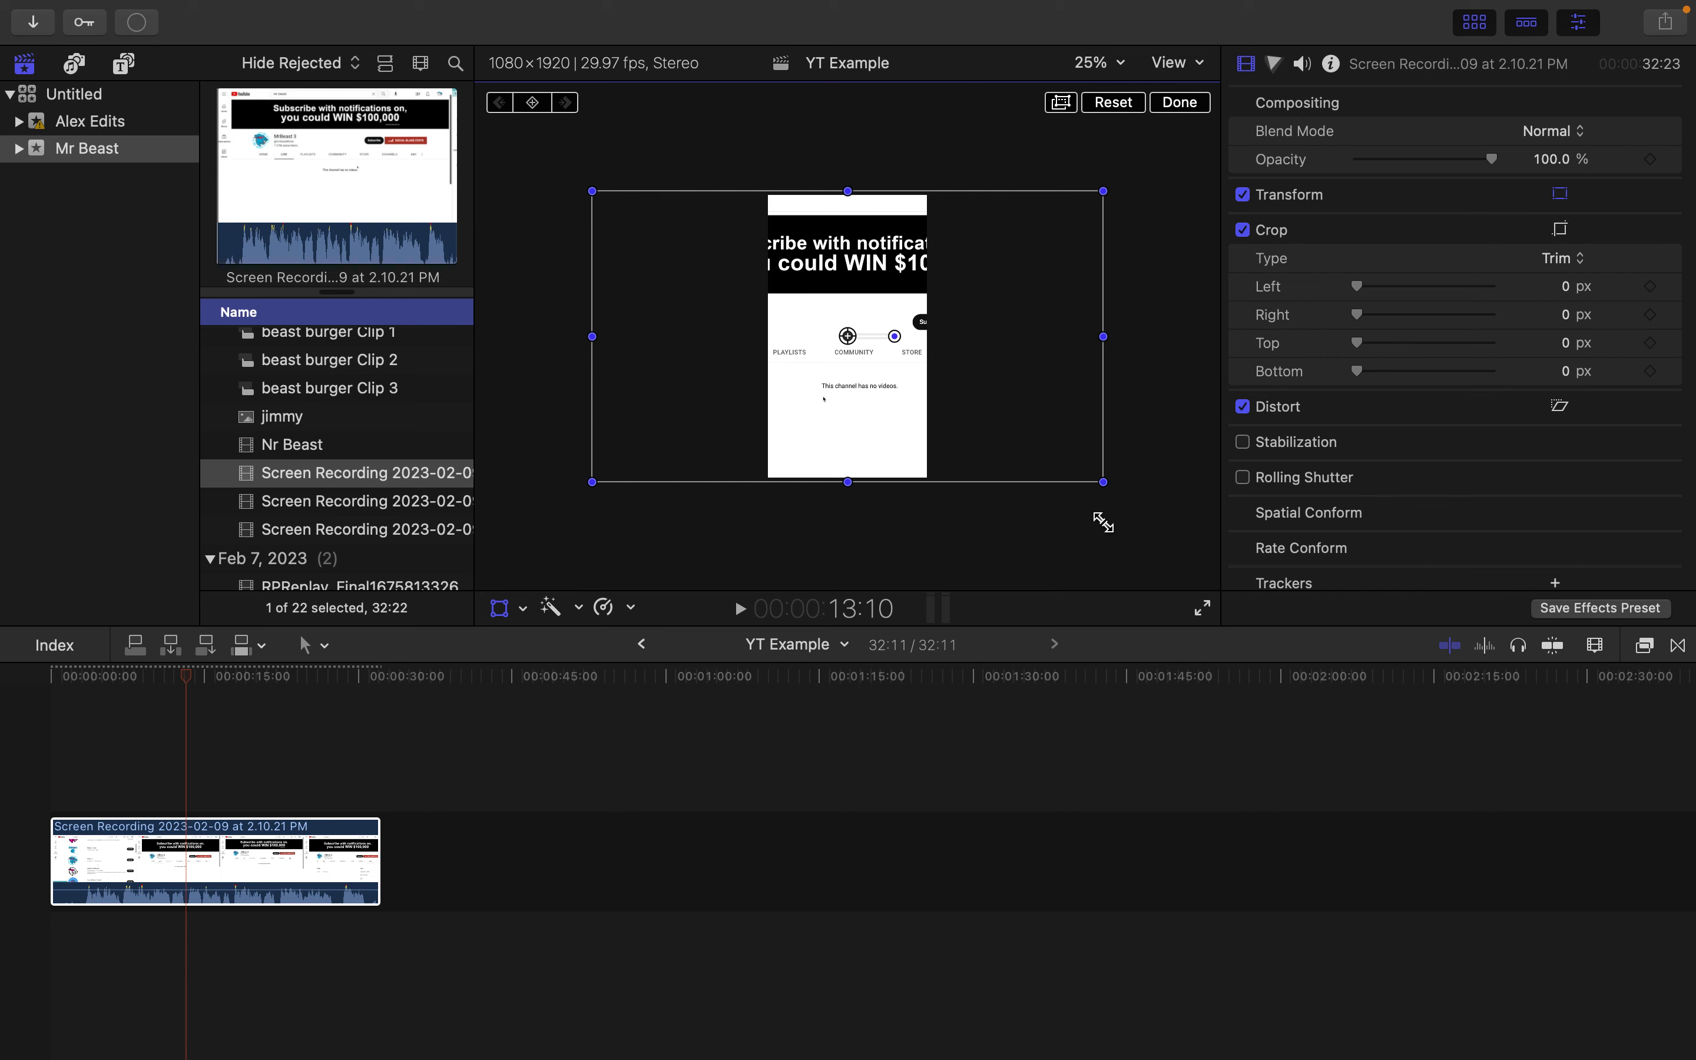
pyautogui.moveTo(1107, 483)
pyautogui.mouseDown()
pyautogui.moveTo(1066, 448)
pyautogui.moveTo(1095, 479)
pyautogui.mouseUp()
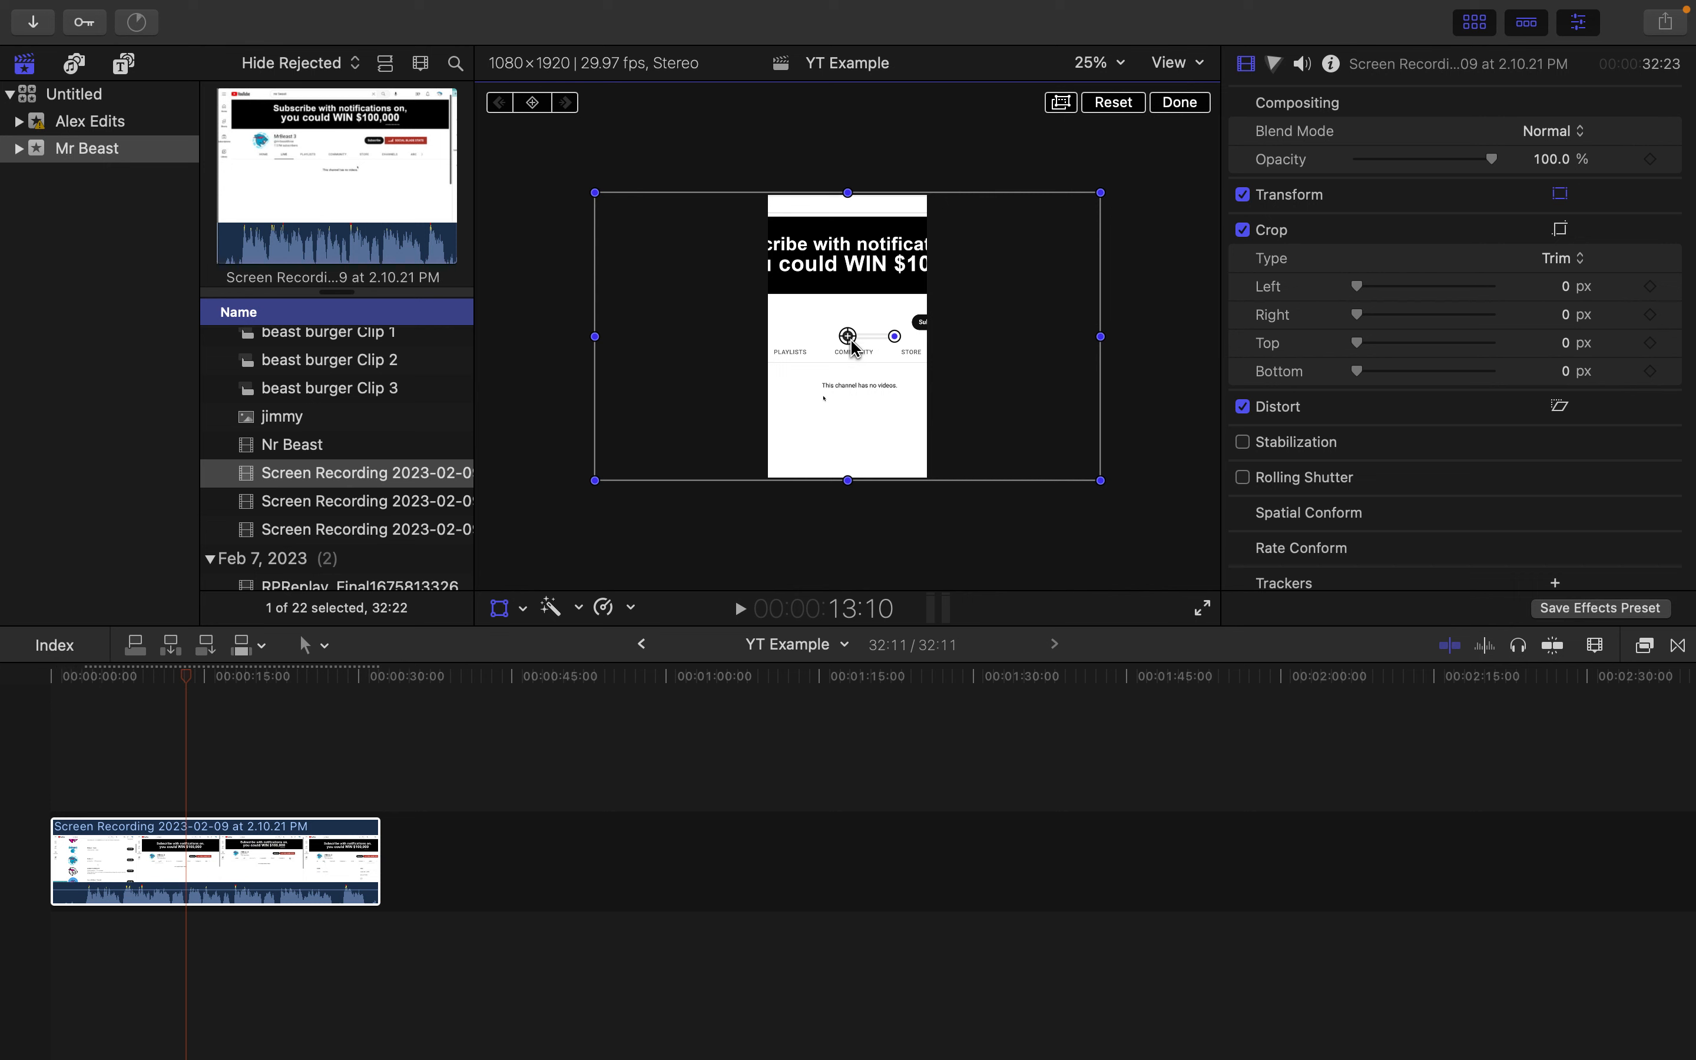
# Reposition and enlarge the screen recording so the MrBeast 3 channel logo and name fill the frame, and finish the transform.
pyautogui.moveTo(848, 336); pyautogui.dragTo(973, 336)
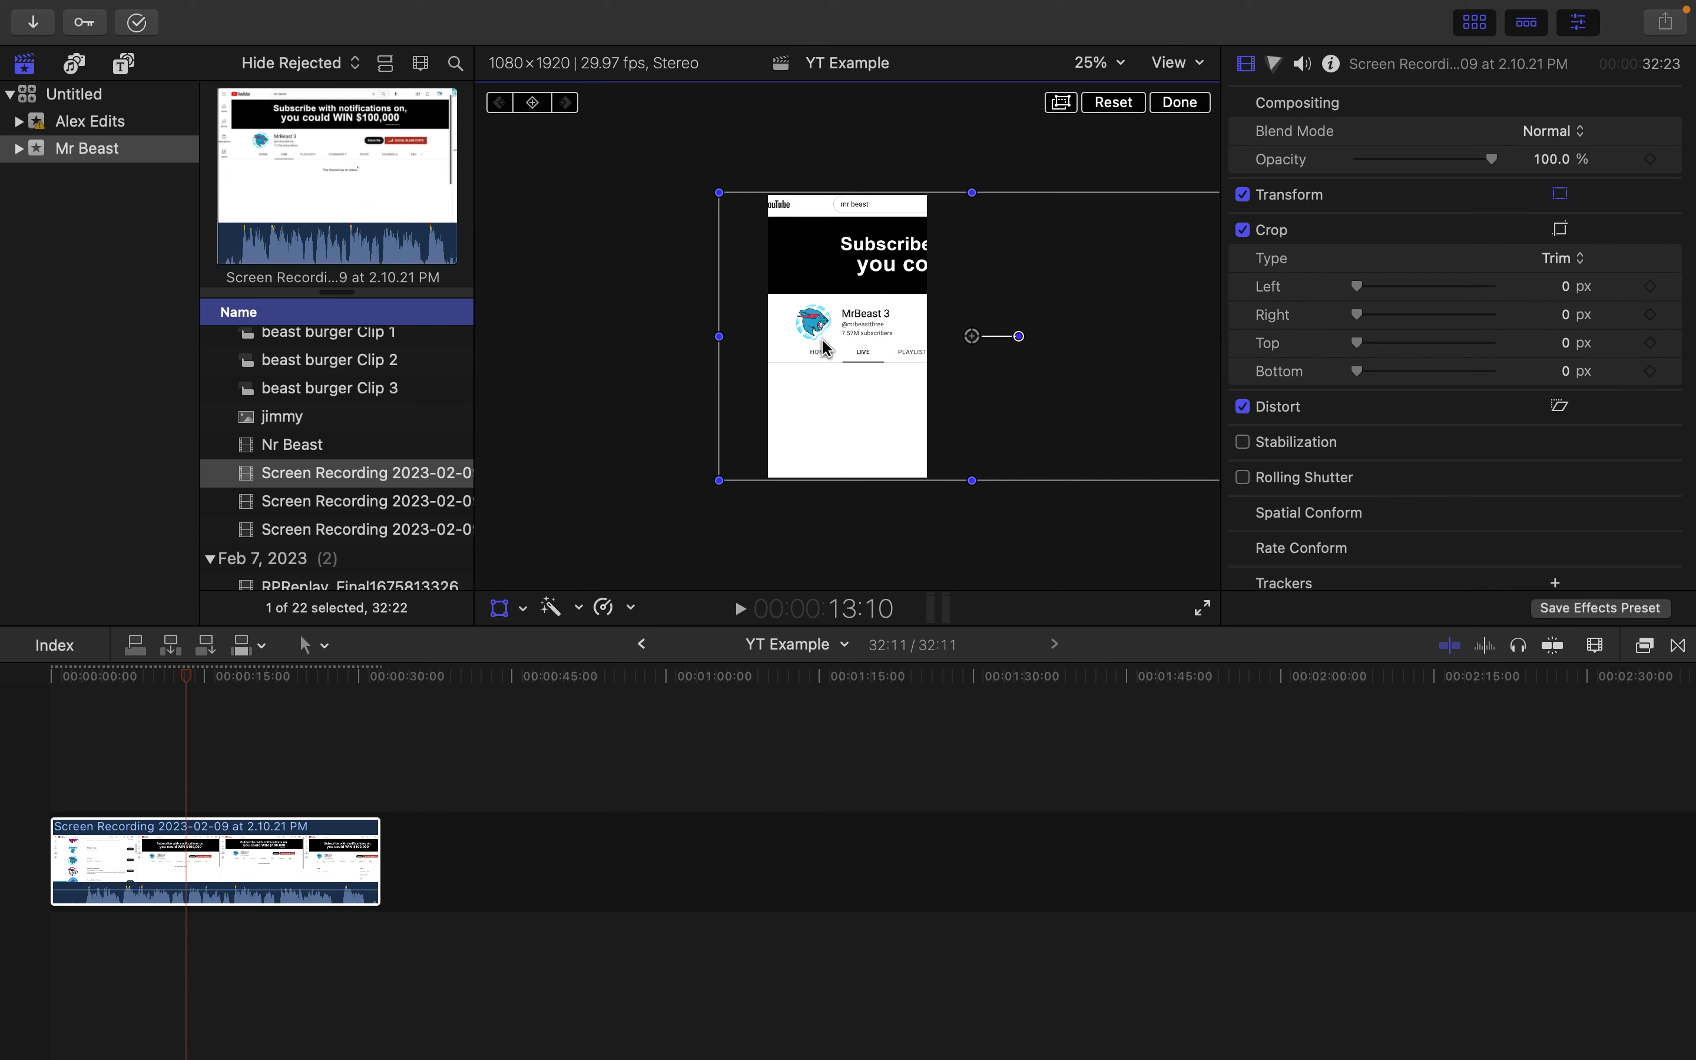
pyautogui.moveTo(719, 480); pyautogui.dragTo(572, 560)
pyautogui.moveTo(973, 336); pyautogui.dragTo(1044, 337)
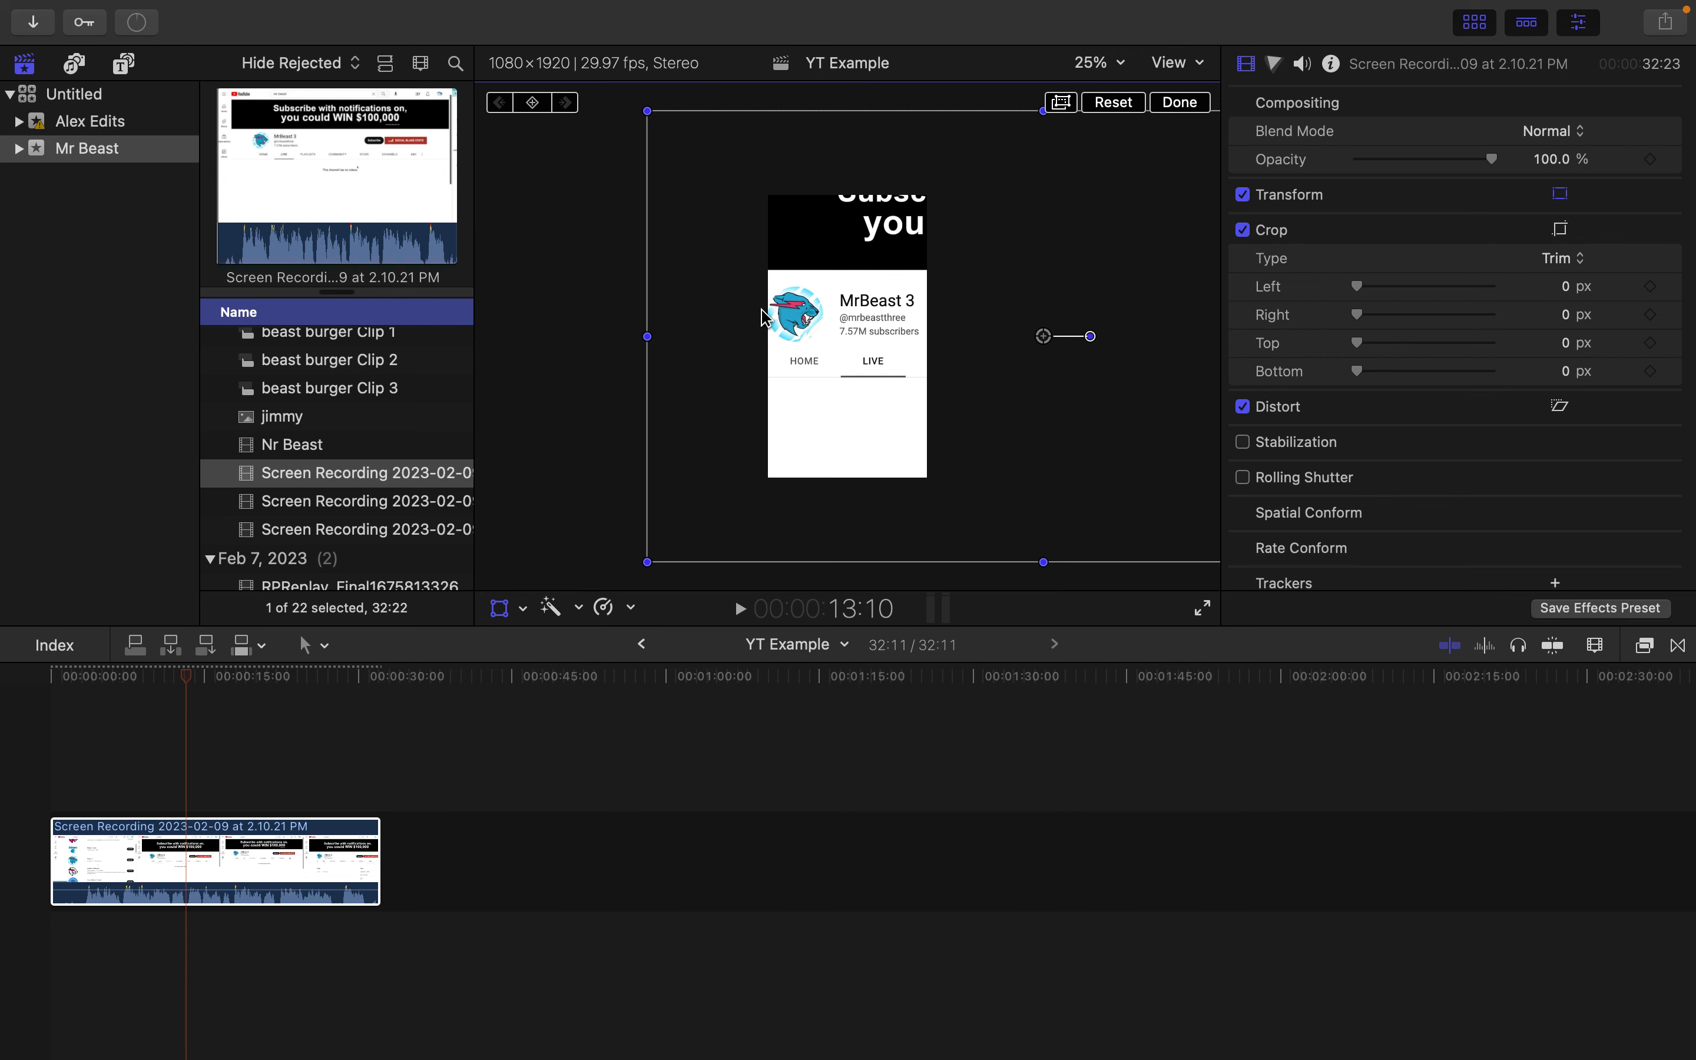
pyautogui.click(1180, 104)
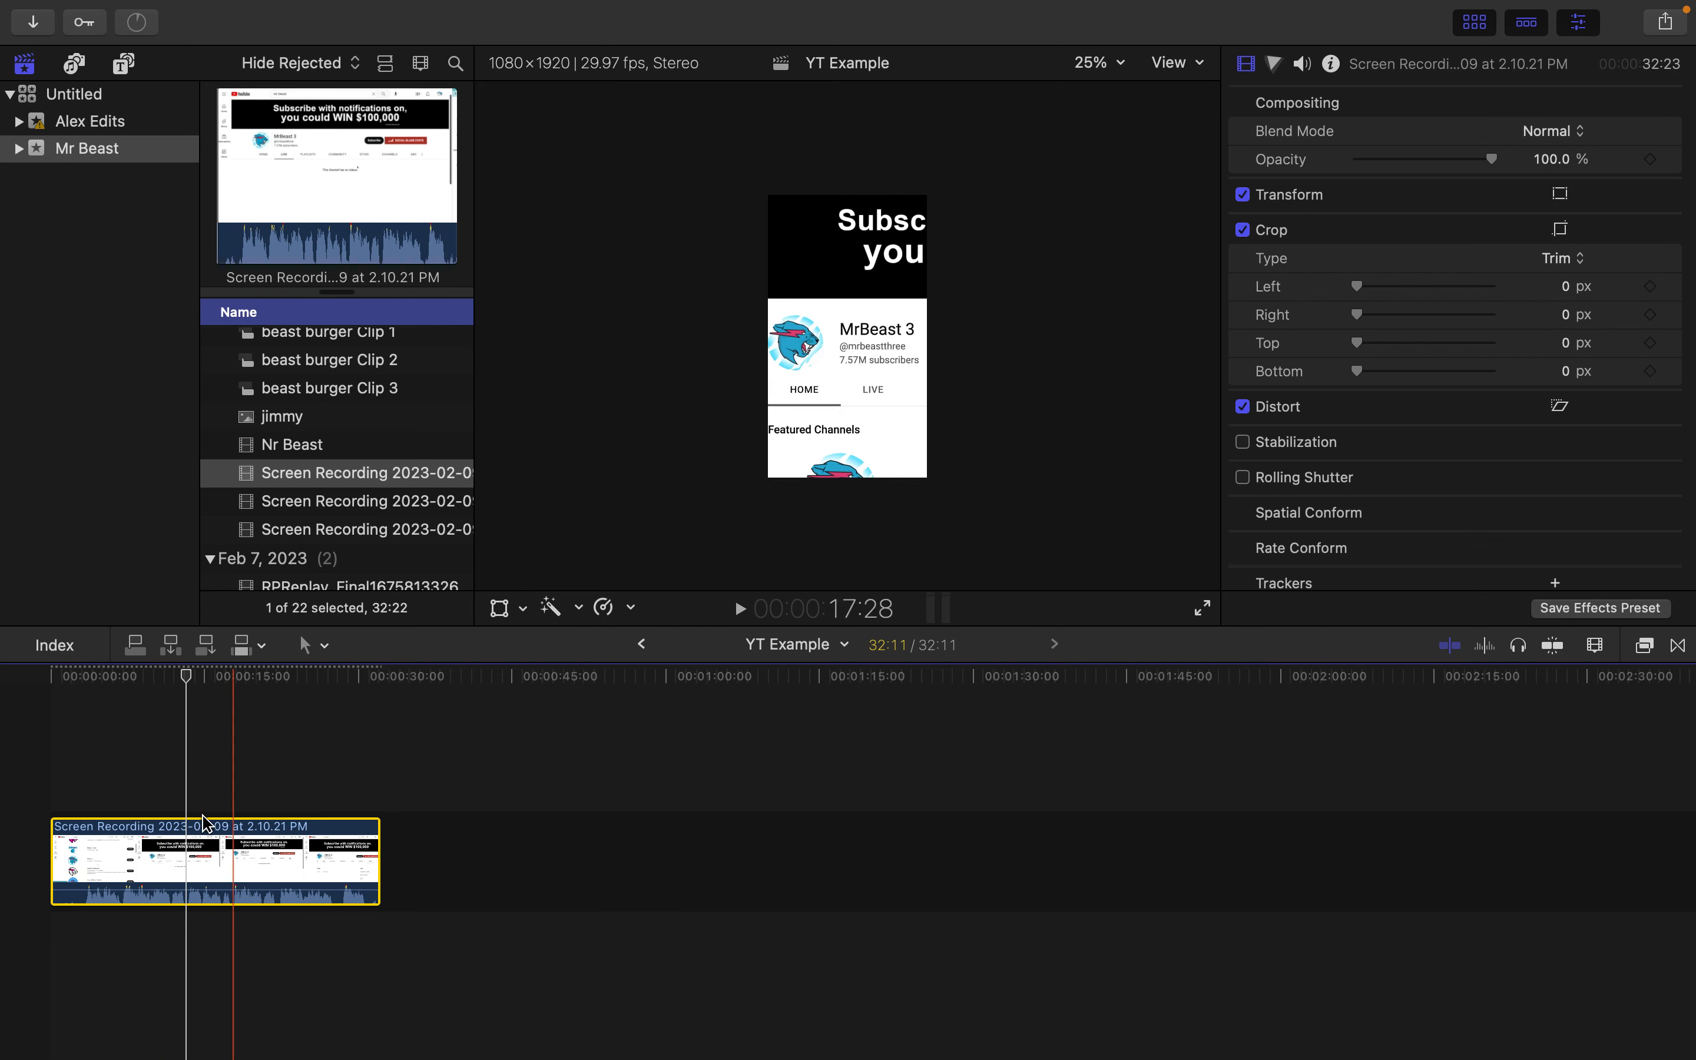
# Split the screen recording at 3:13, where the speech begins, and delete the silent opening part.
pyautogui.click(1486, 645)
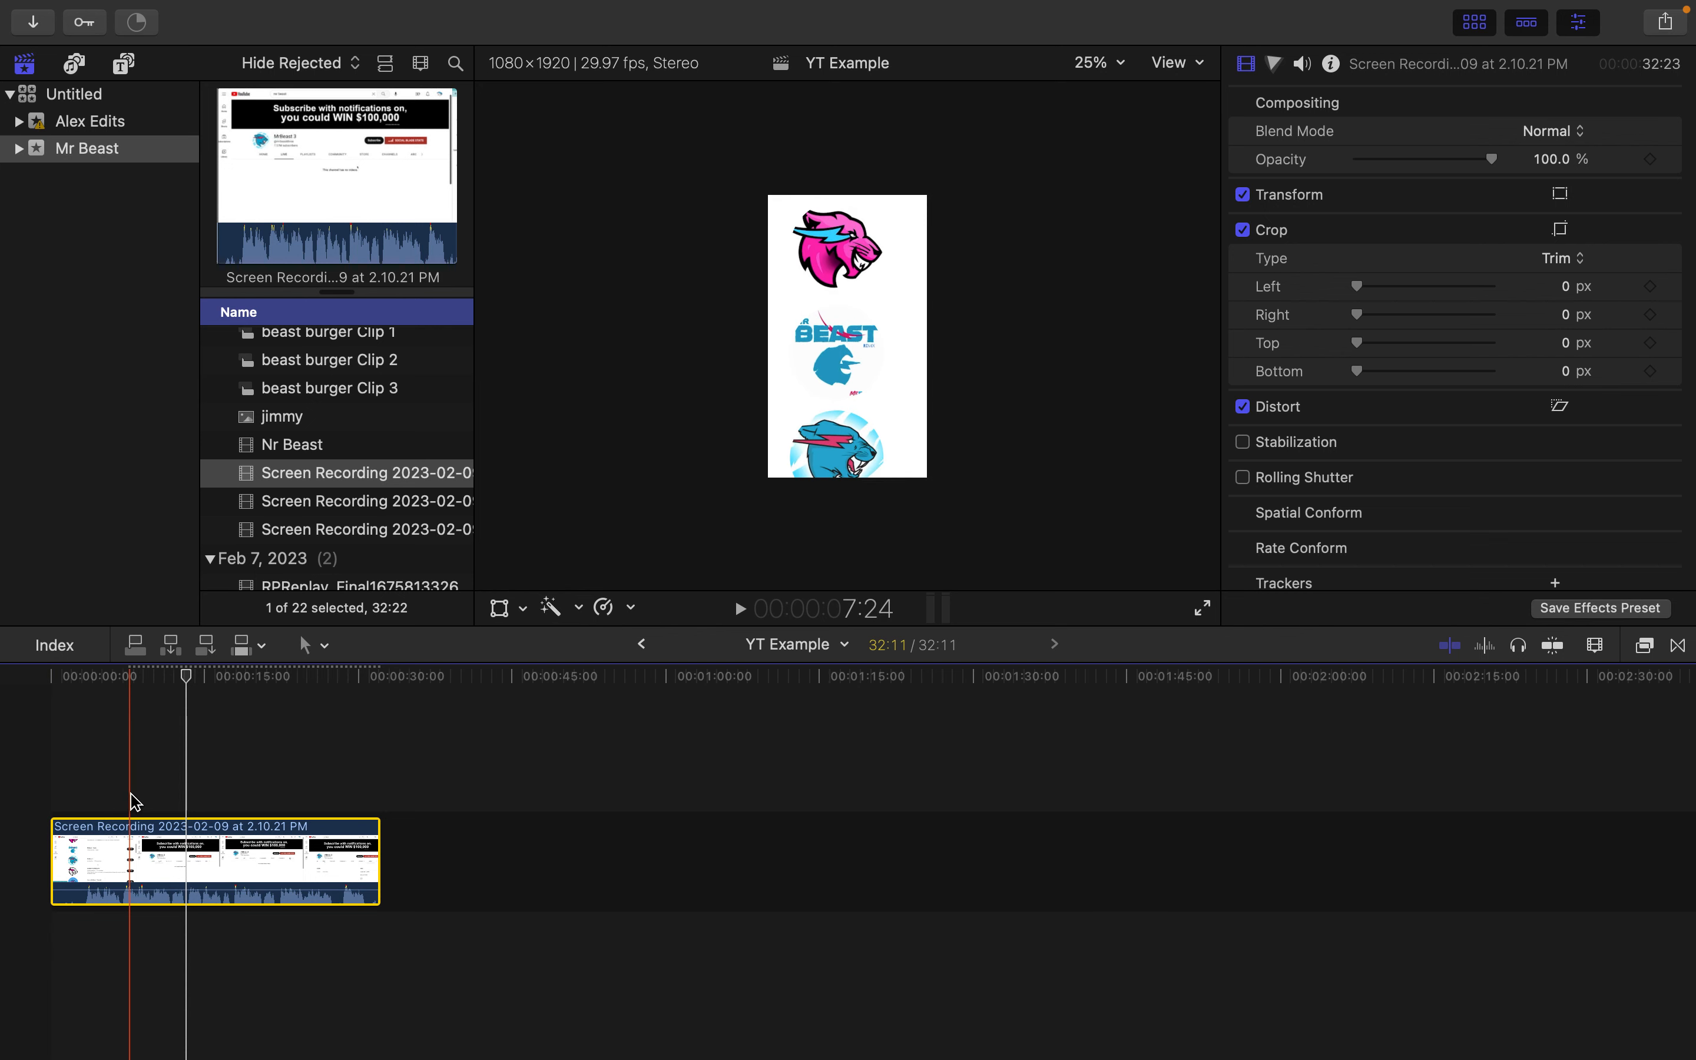
pyautogui.scroll(5, 135, 802)
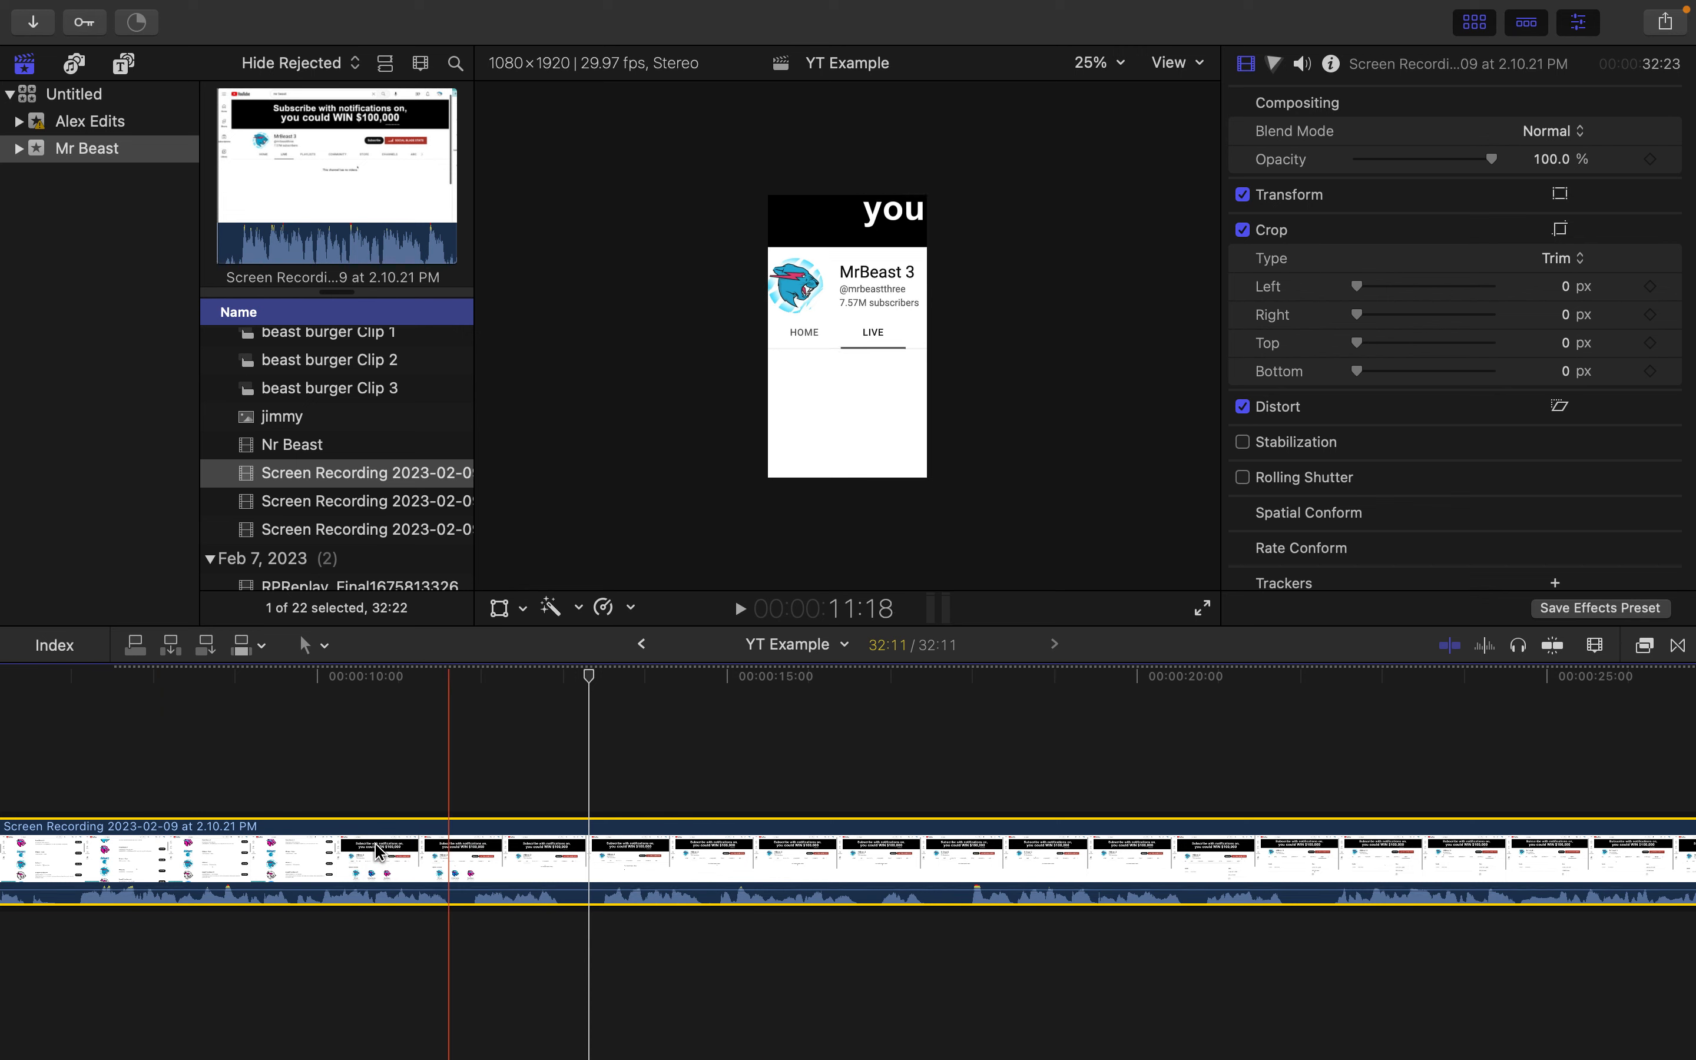
pyautogui.hscroll(-10, 379, 851)
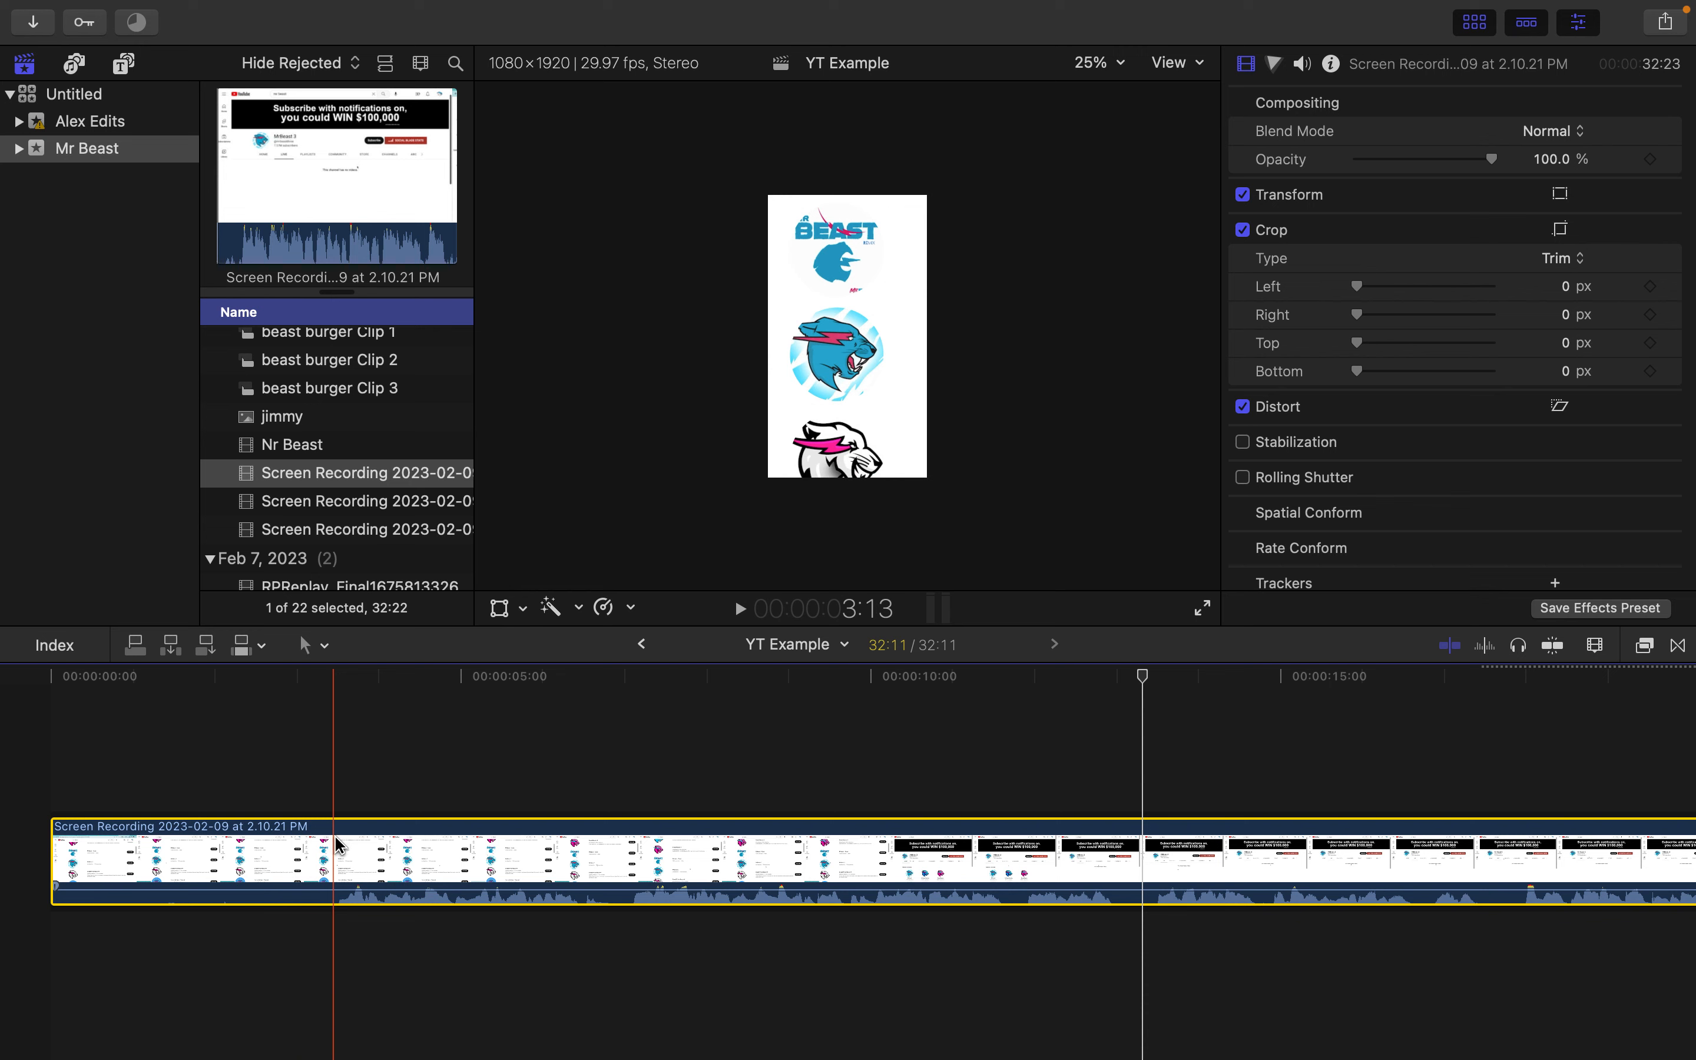
pyautogui.press('super+b')
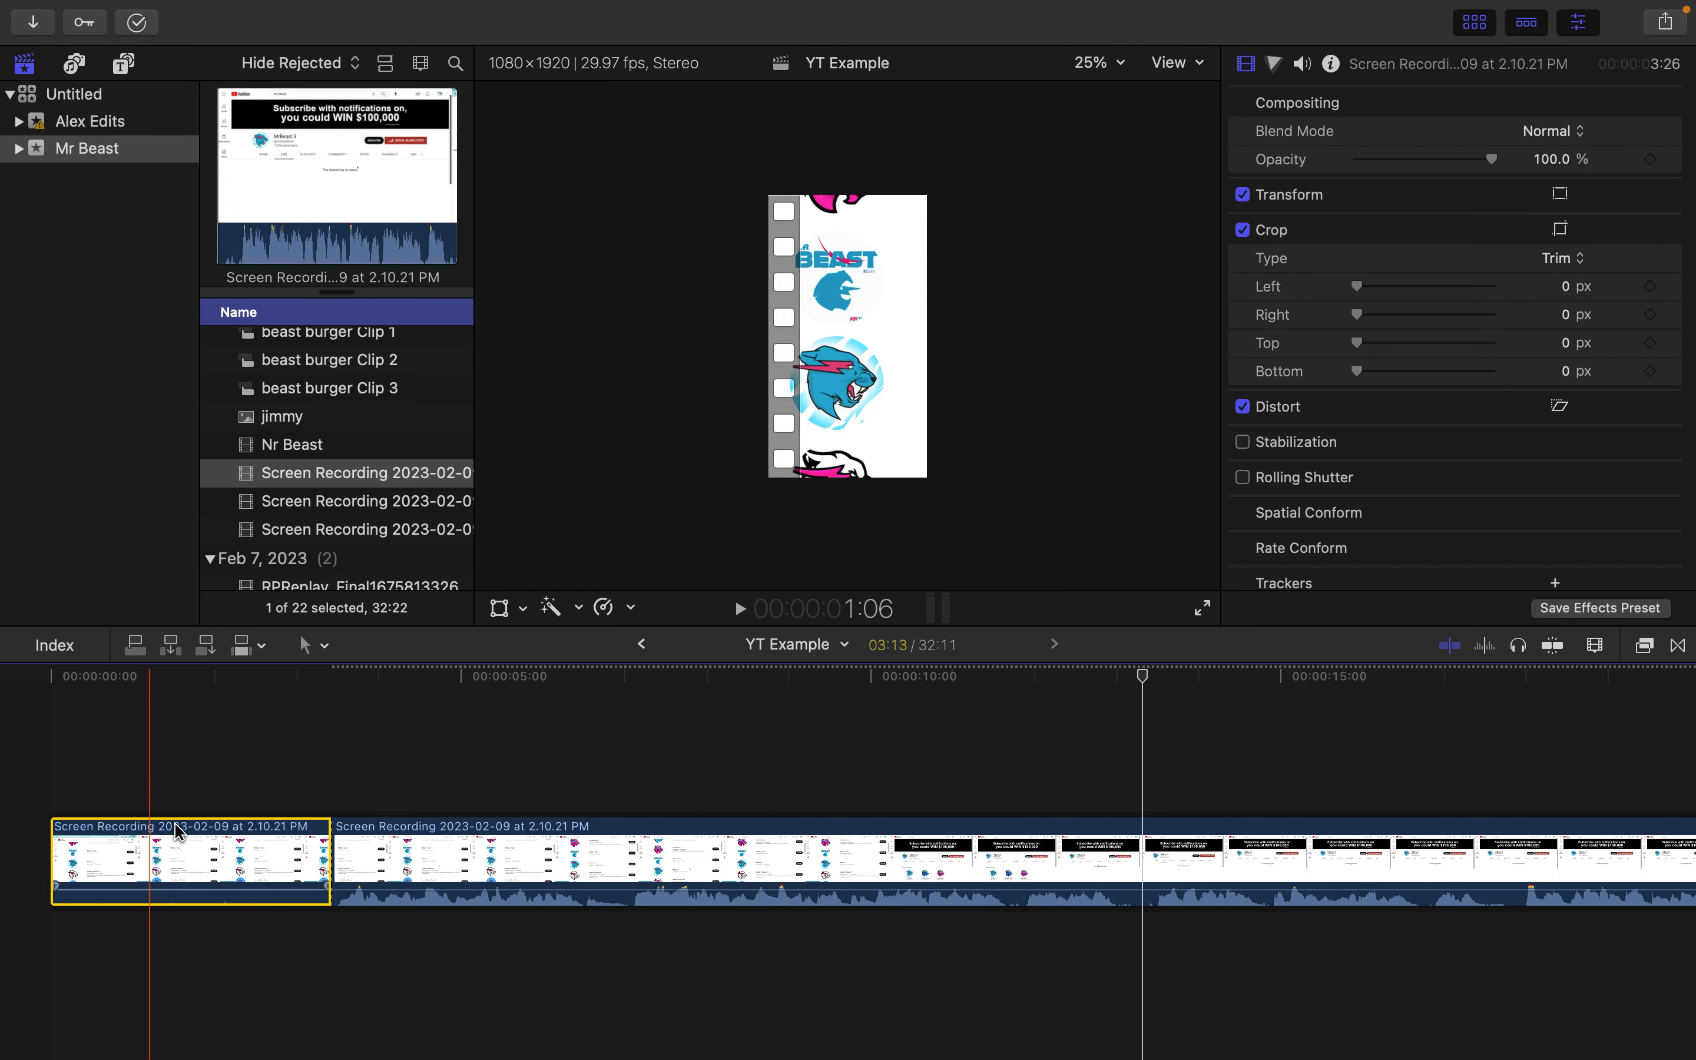
pyautogui.click(428, 852)
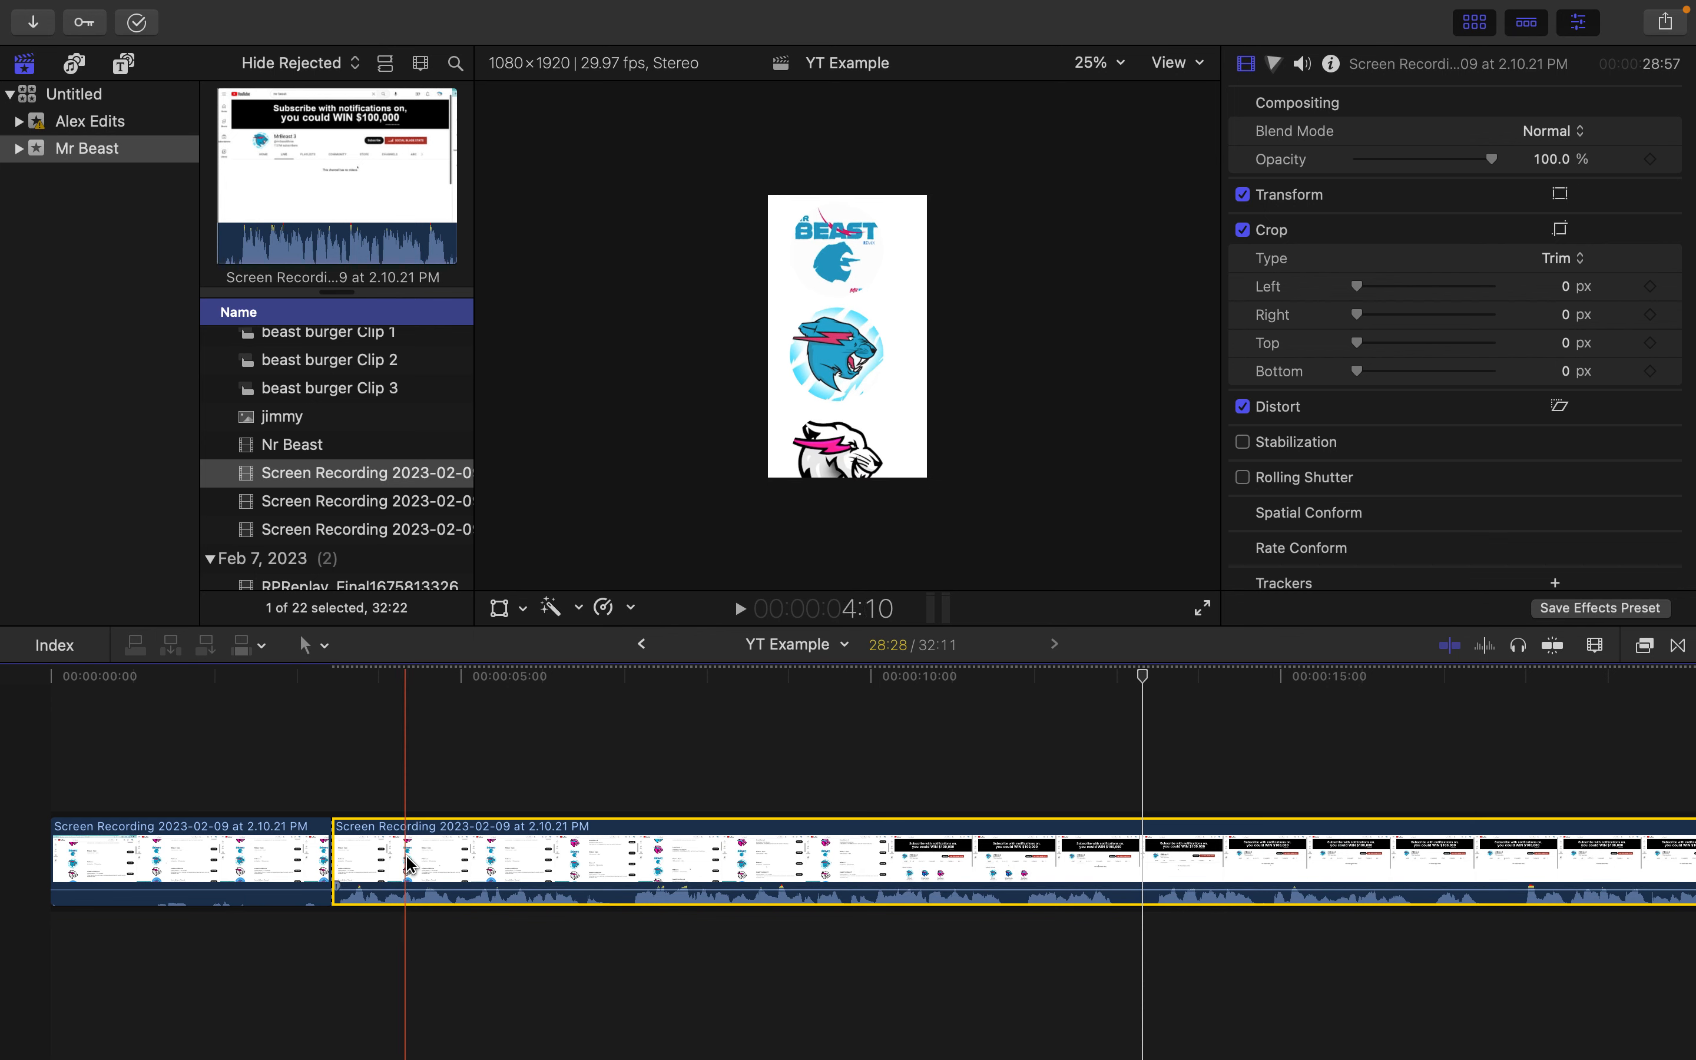
pyautogui.click(178, 843)
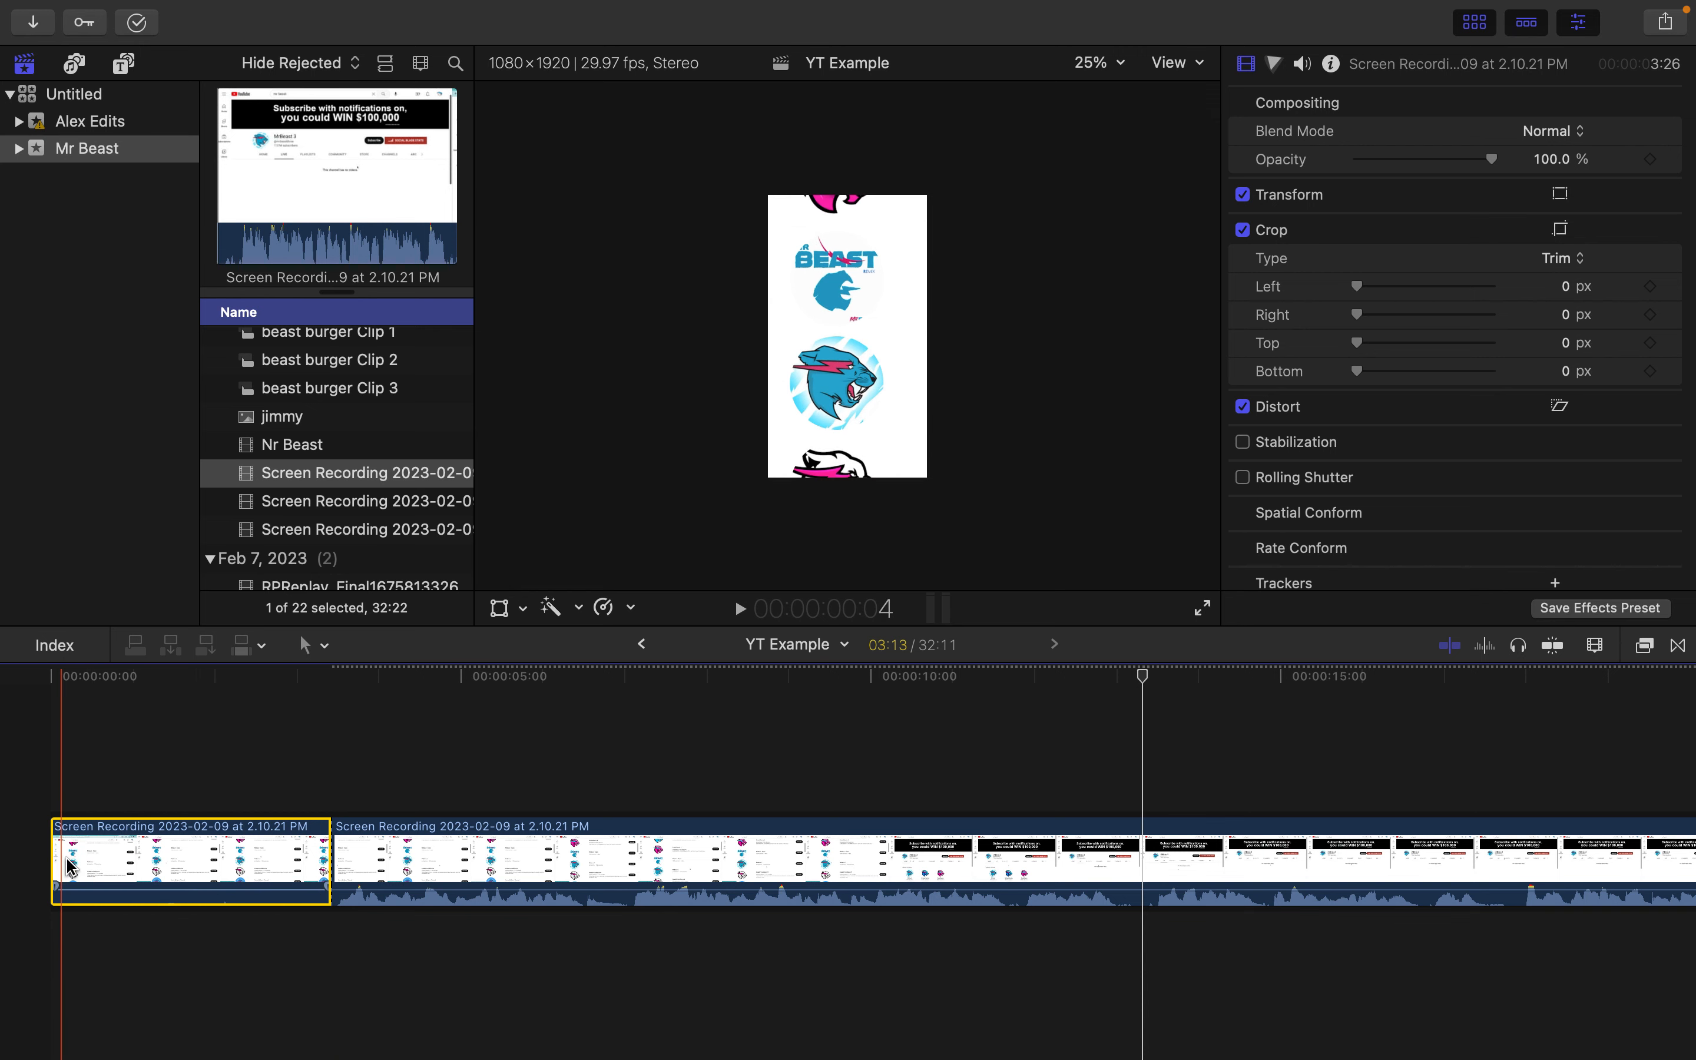
pyautogui.press('Delete')
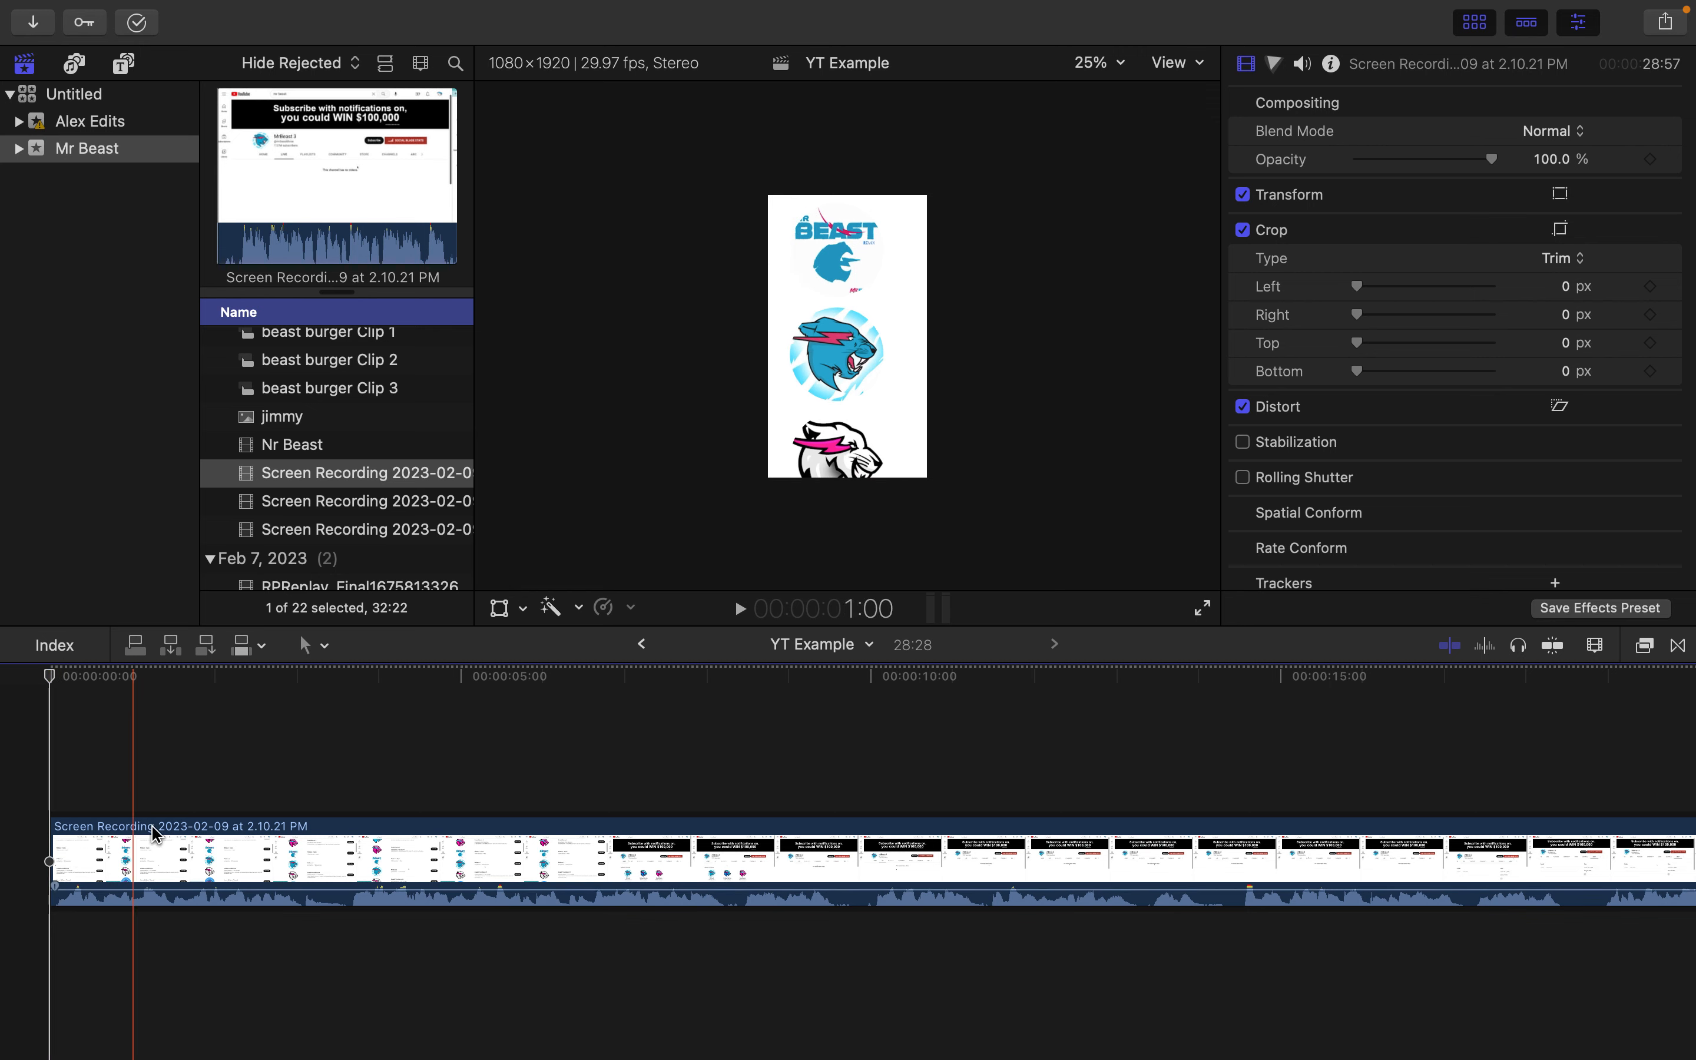
# Split the screen recording at 3:02 and 3:19 and delete the short pause between the two cuts.
pyautogui.click(306, 854)
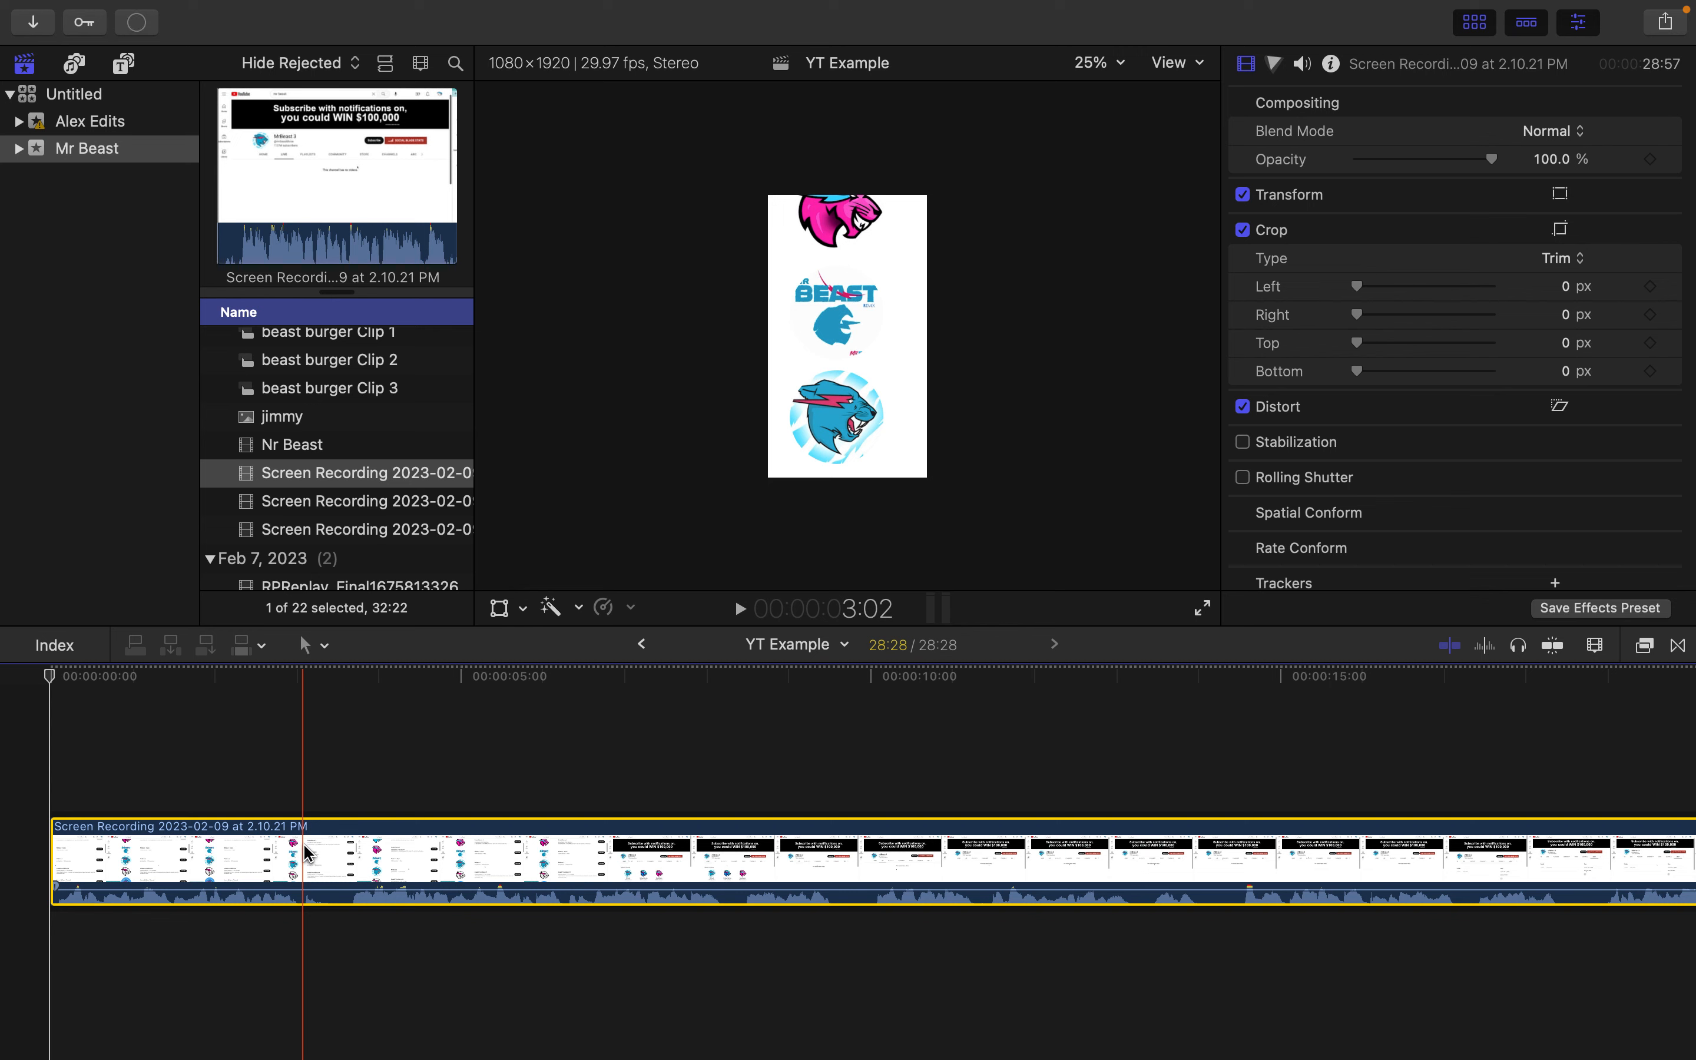
pyautogui.press('super+b')
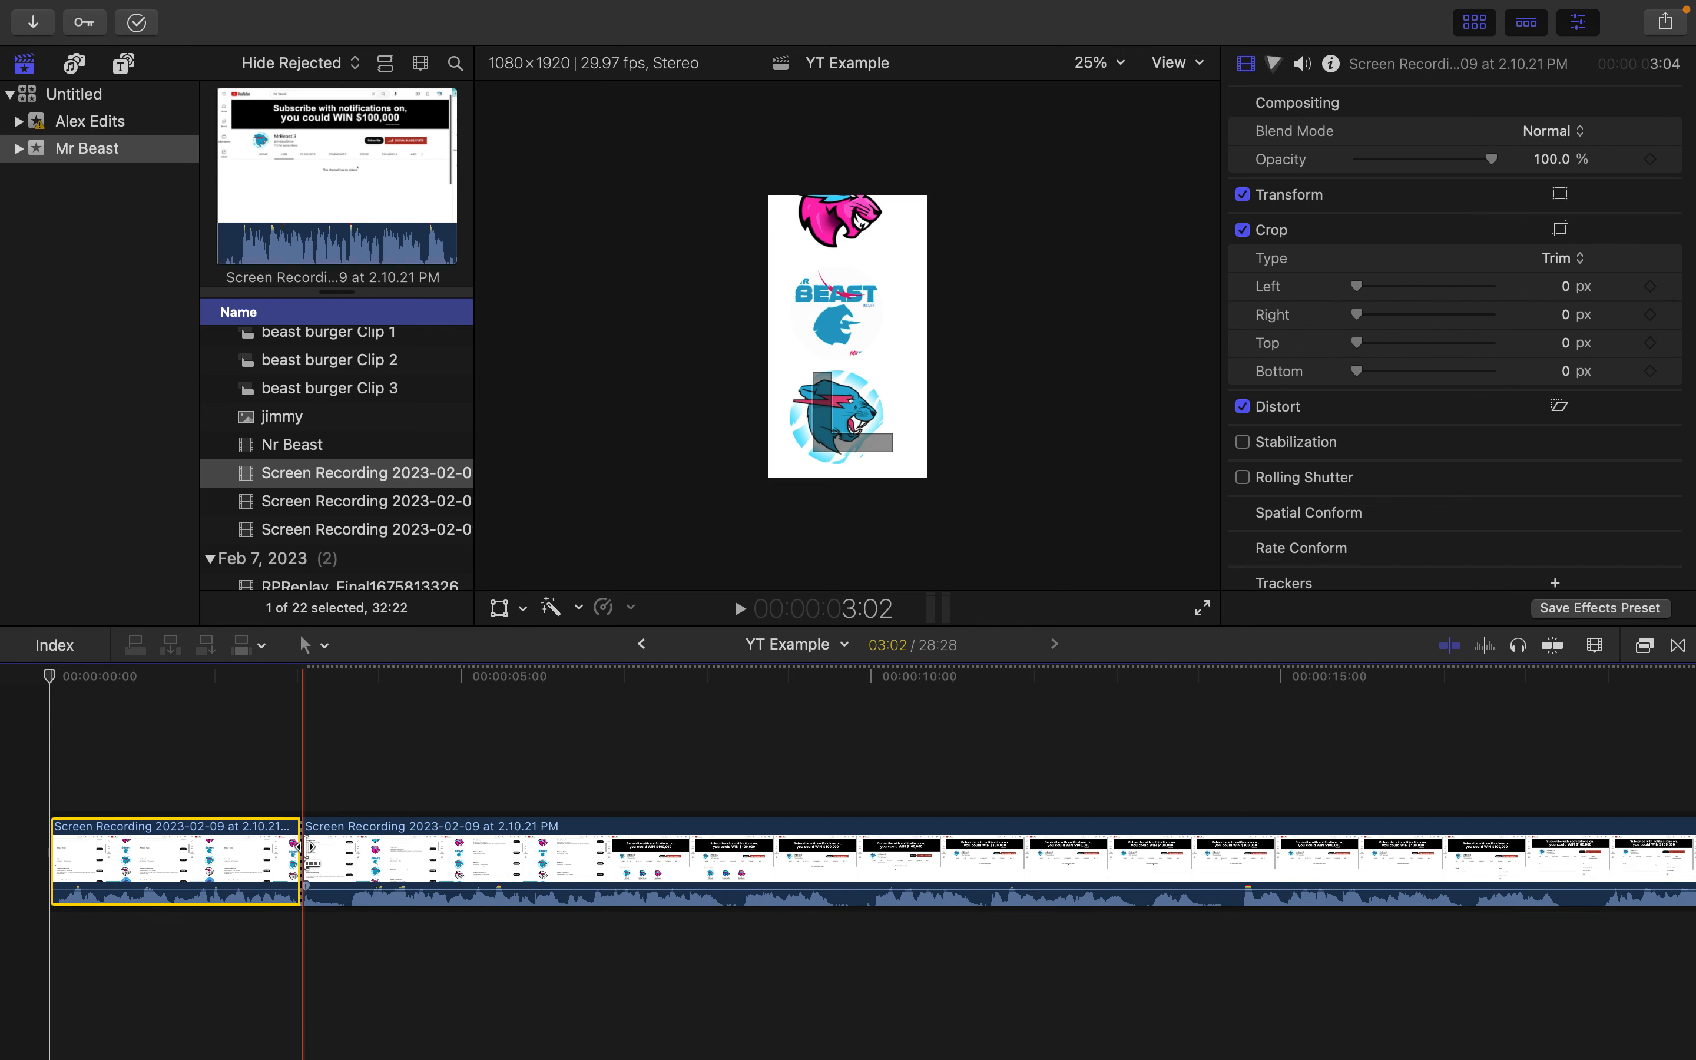
pyautogui.click(350, 854)
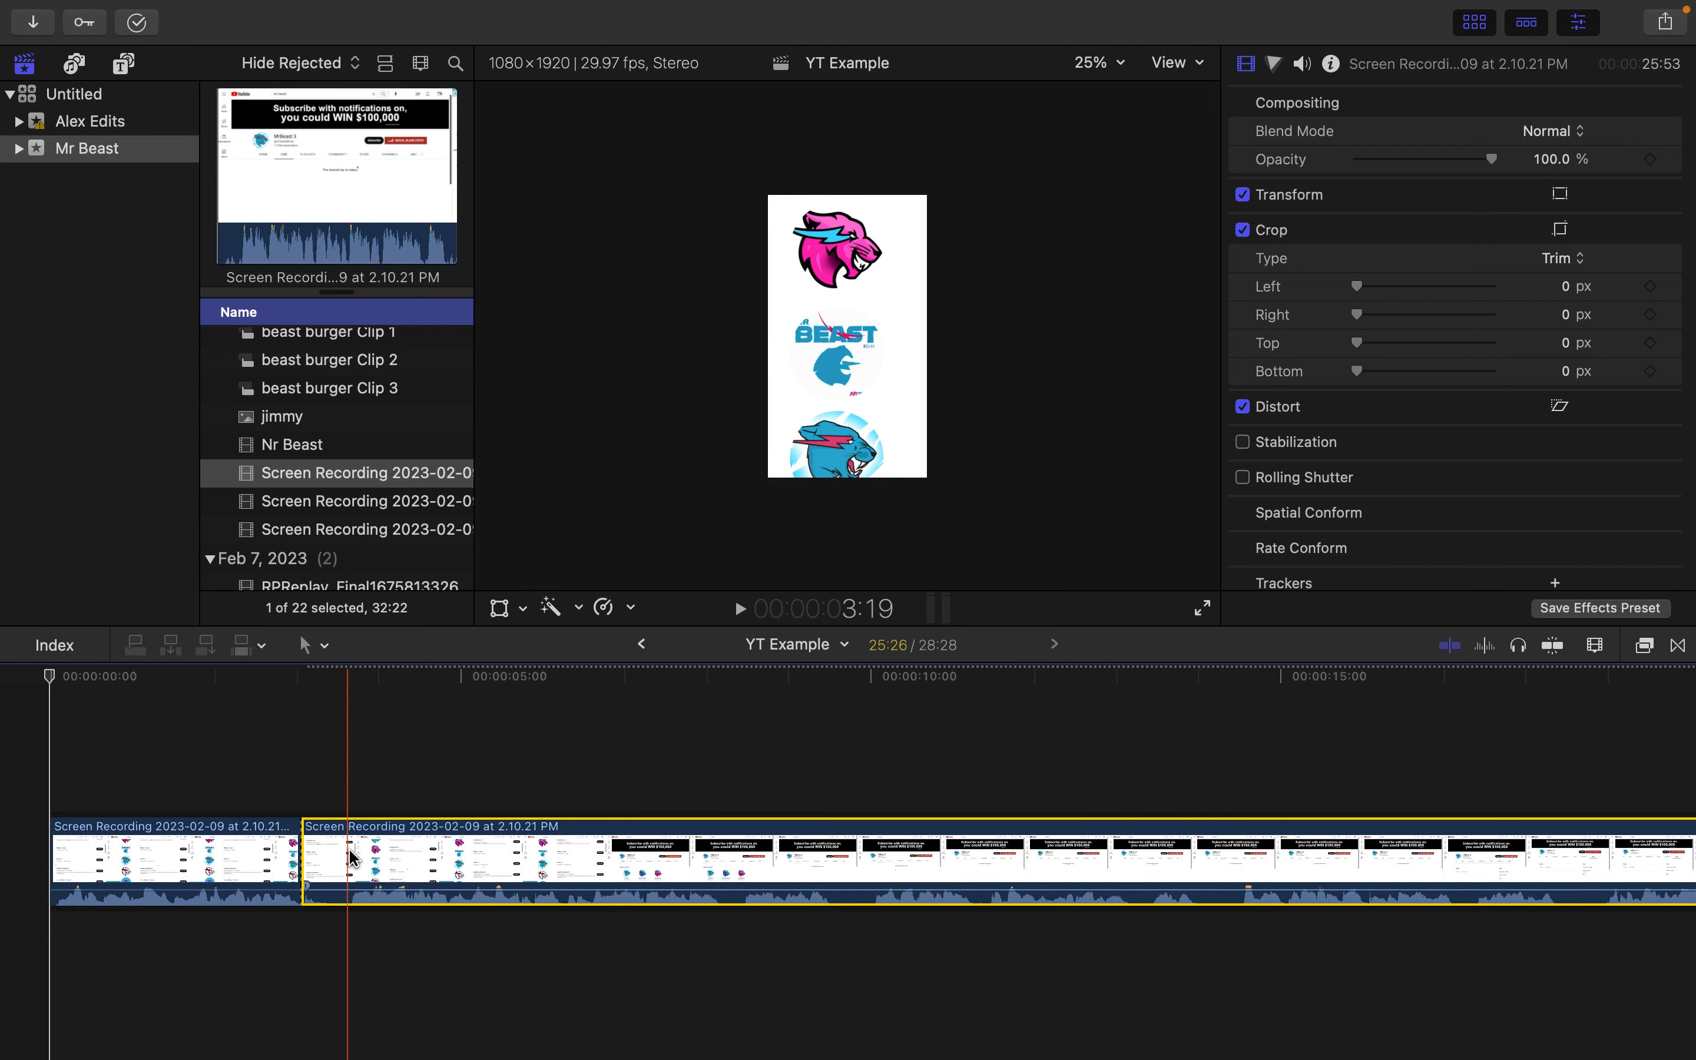
pyautogui.press('super+b')
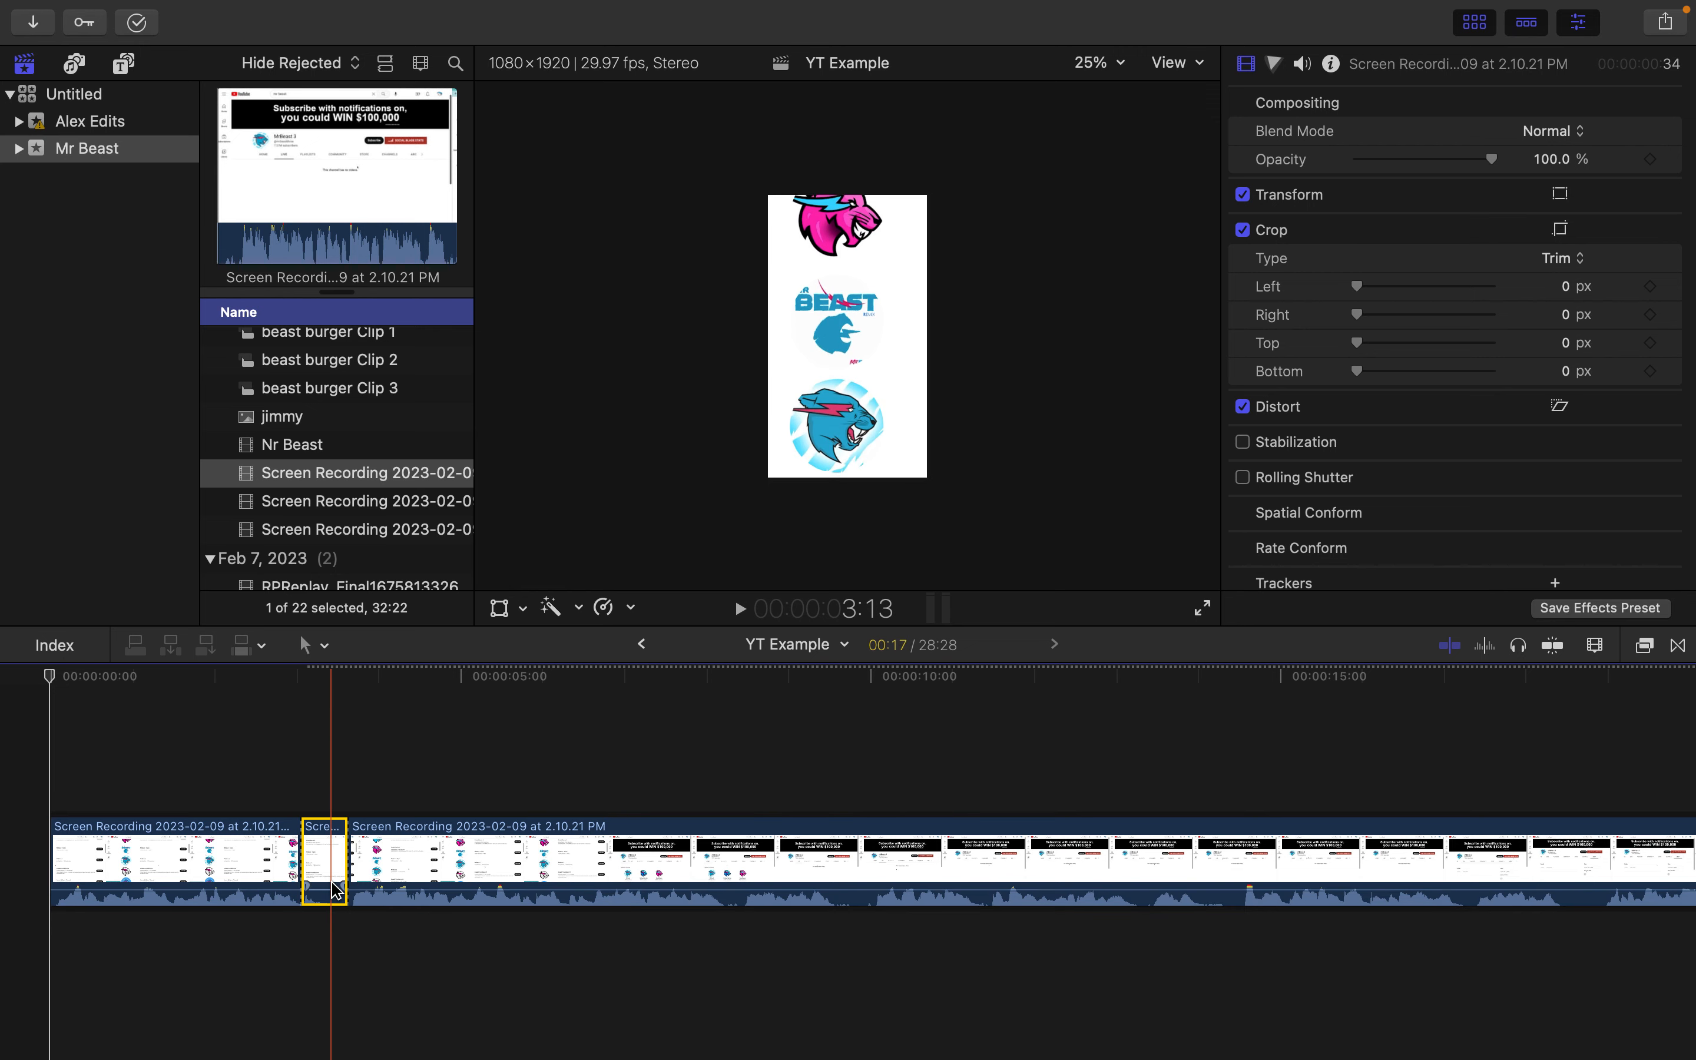
pyautogui.press('super+equal')
pyautogui.press('super+equal')
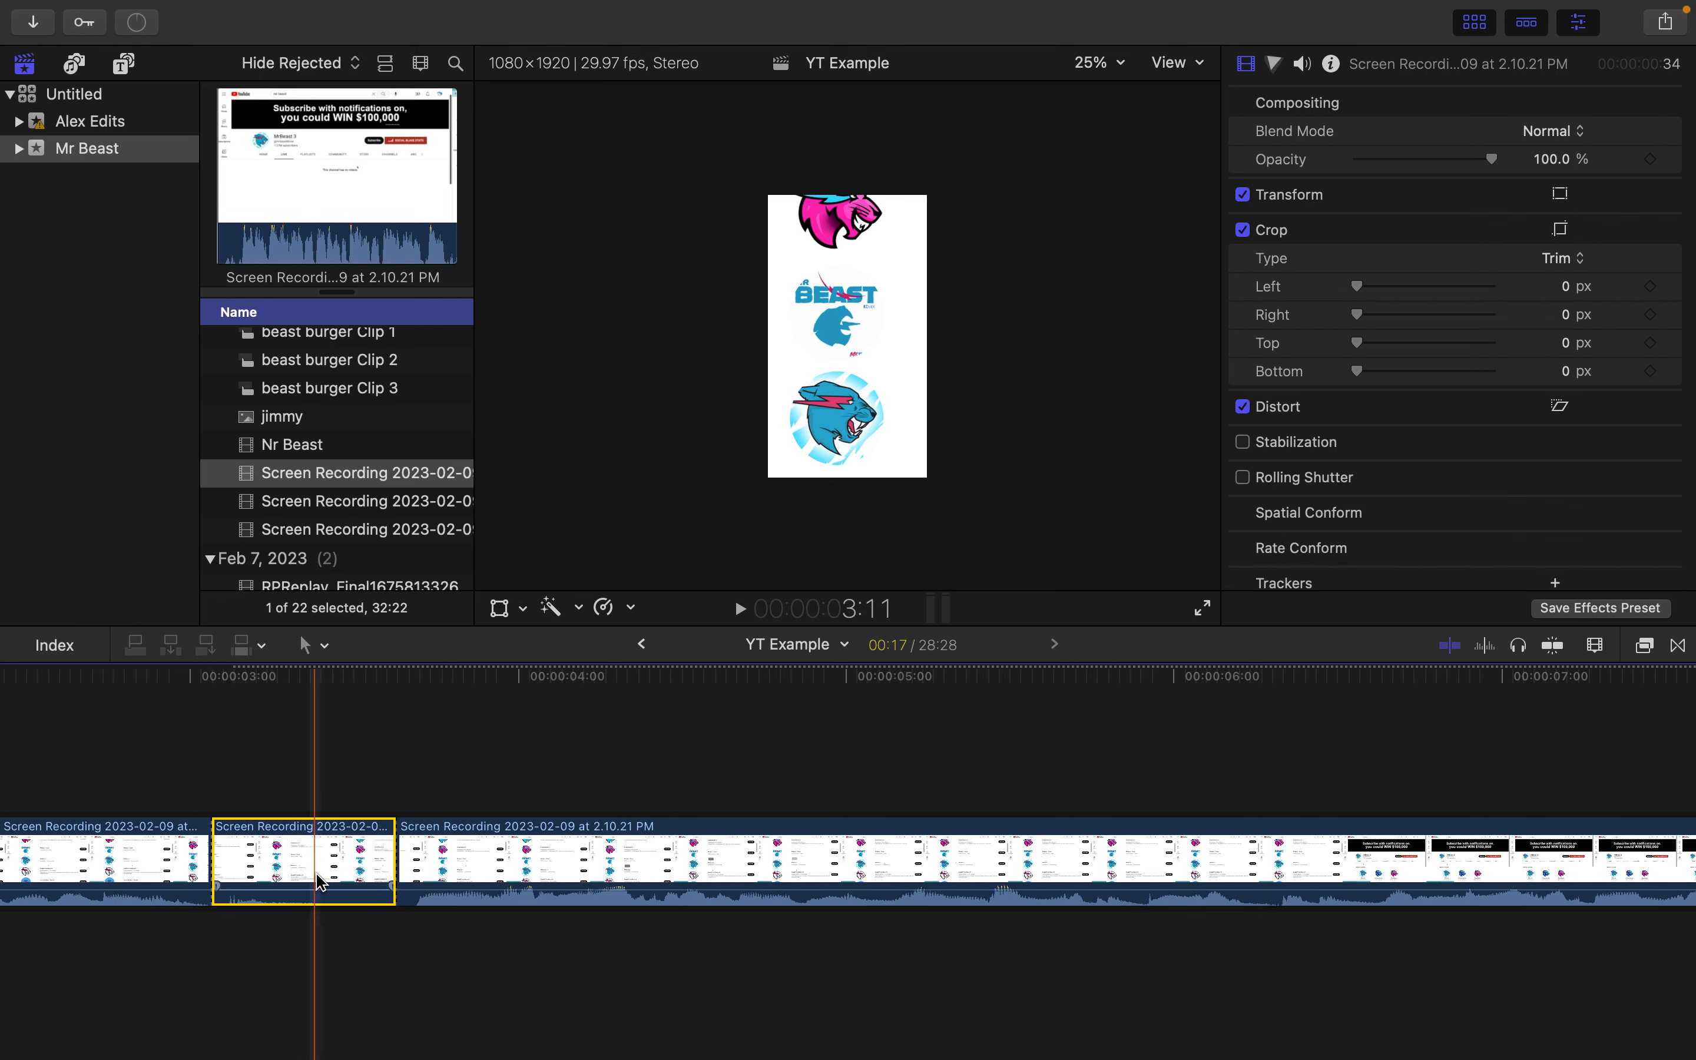
pyautogui.press('Delete')
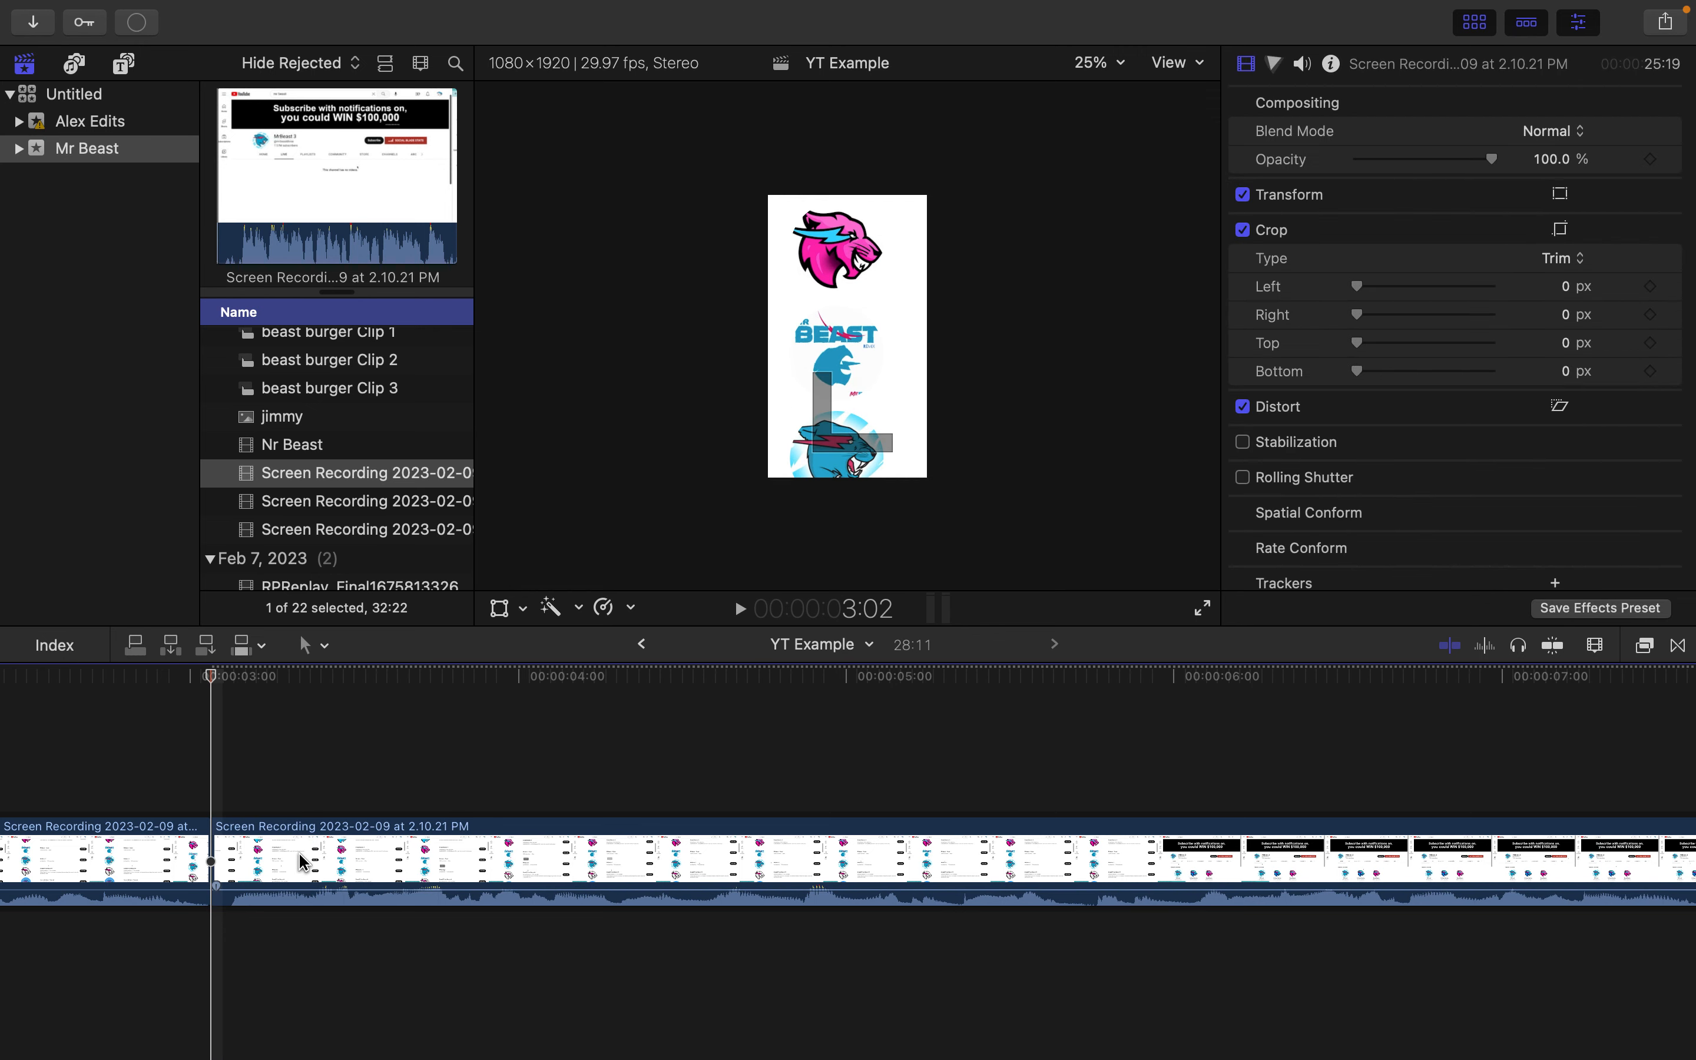
# Split the second clip at 9:03 and about 9:14 and delete the short pause between the cuts.
pyautogui.press('super+minus')
pyautogui.press('super+minus')
pyautogui.press('super+minus')
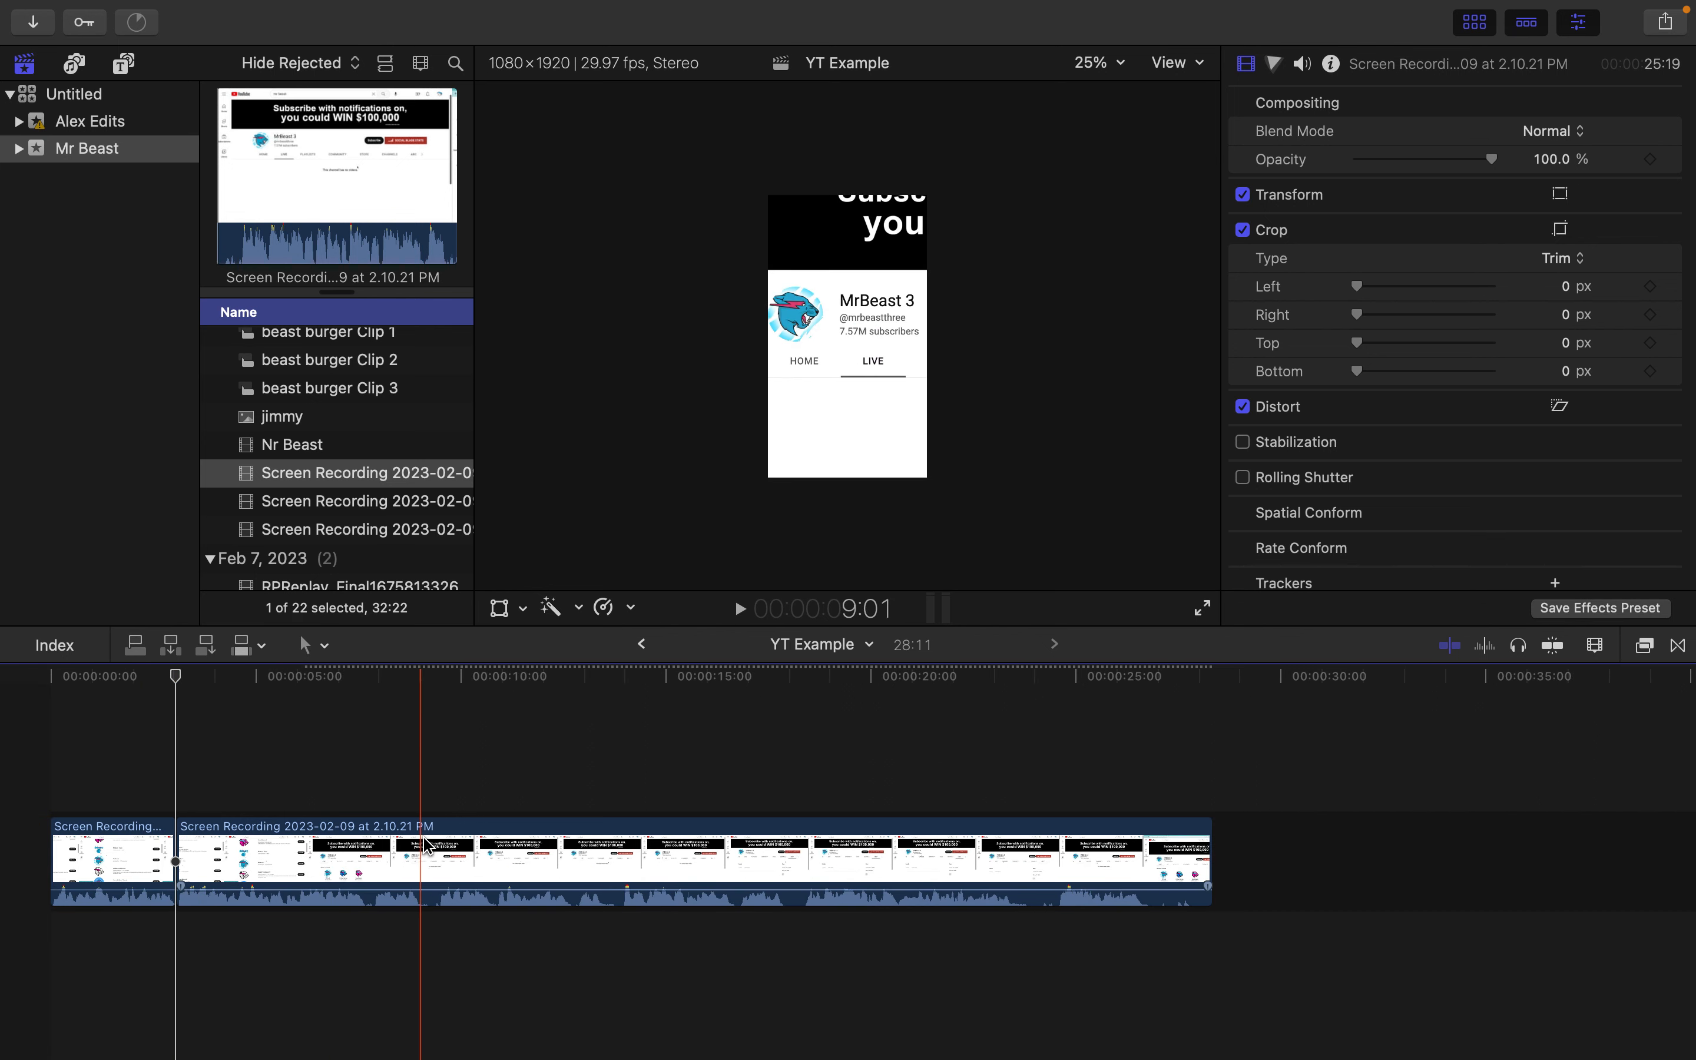
pyautogui.click(427, 845)
pyautogui.press('super+b')
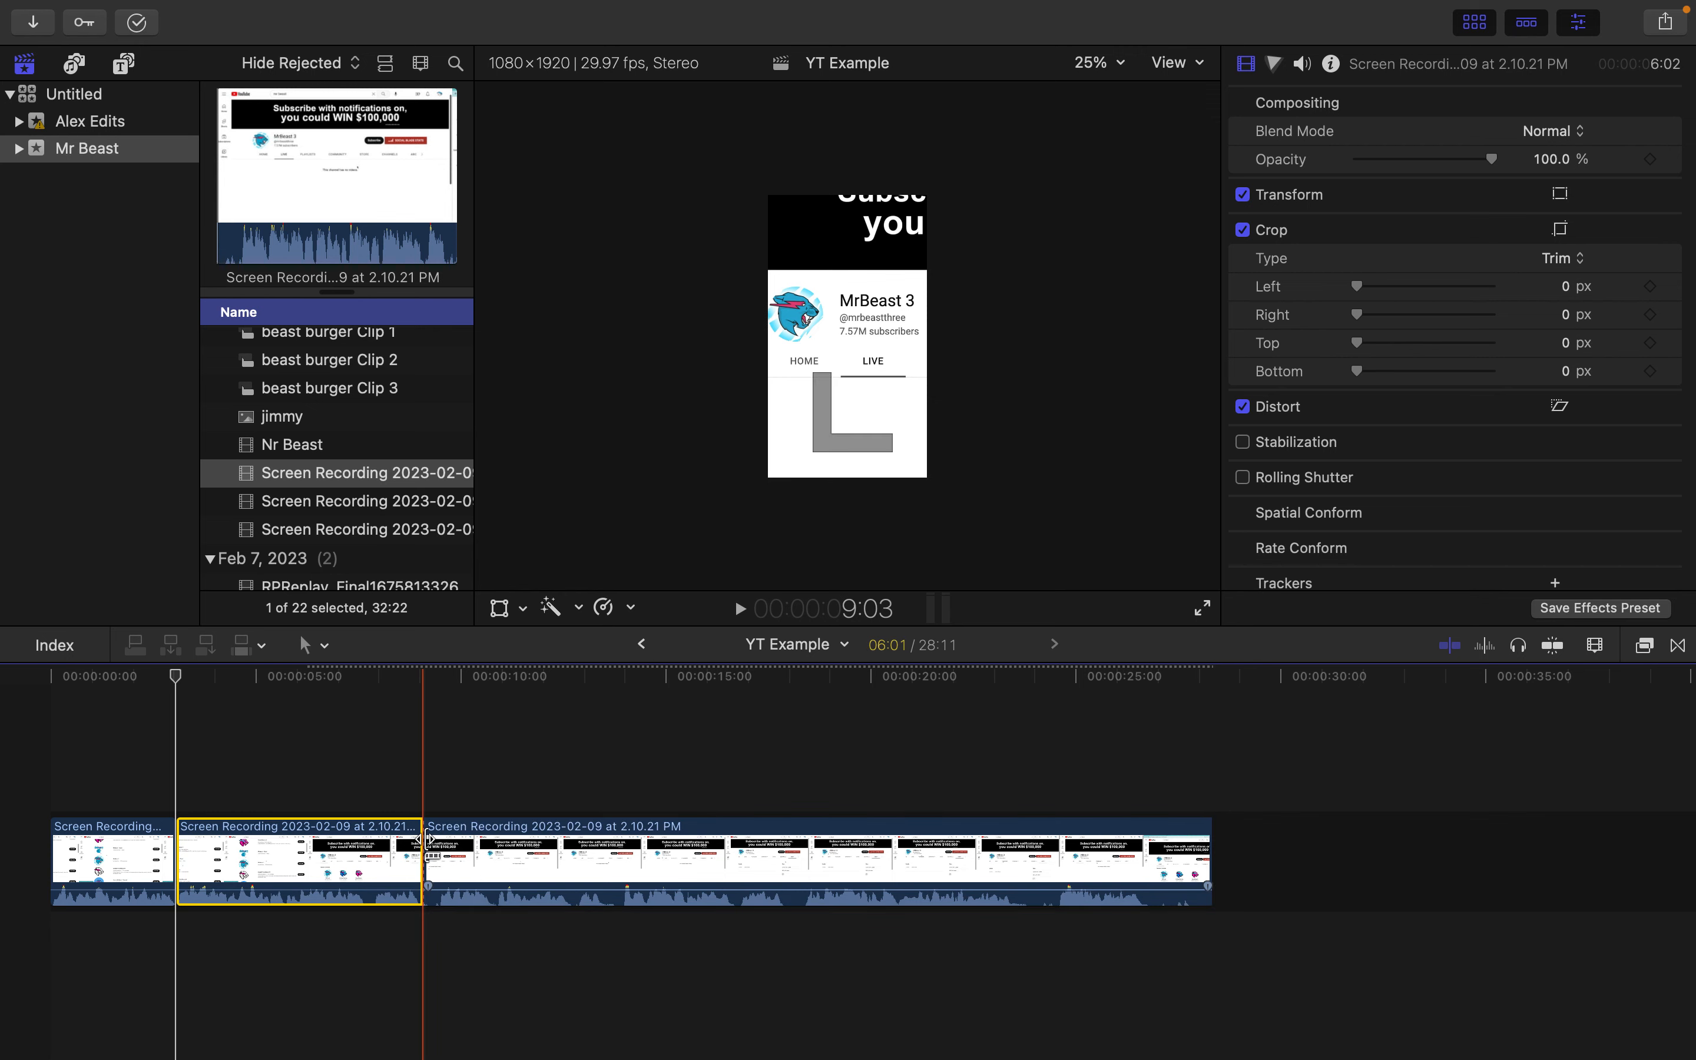
pyautogui.click(440, 842)
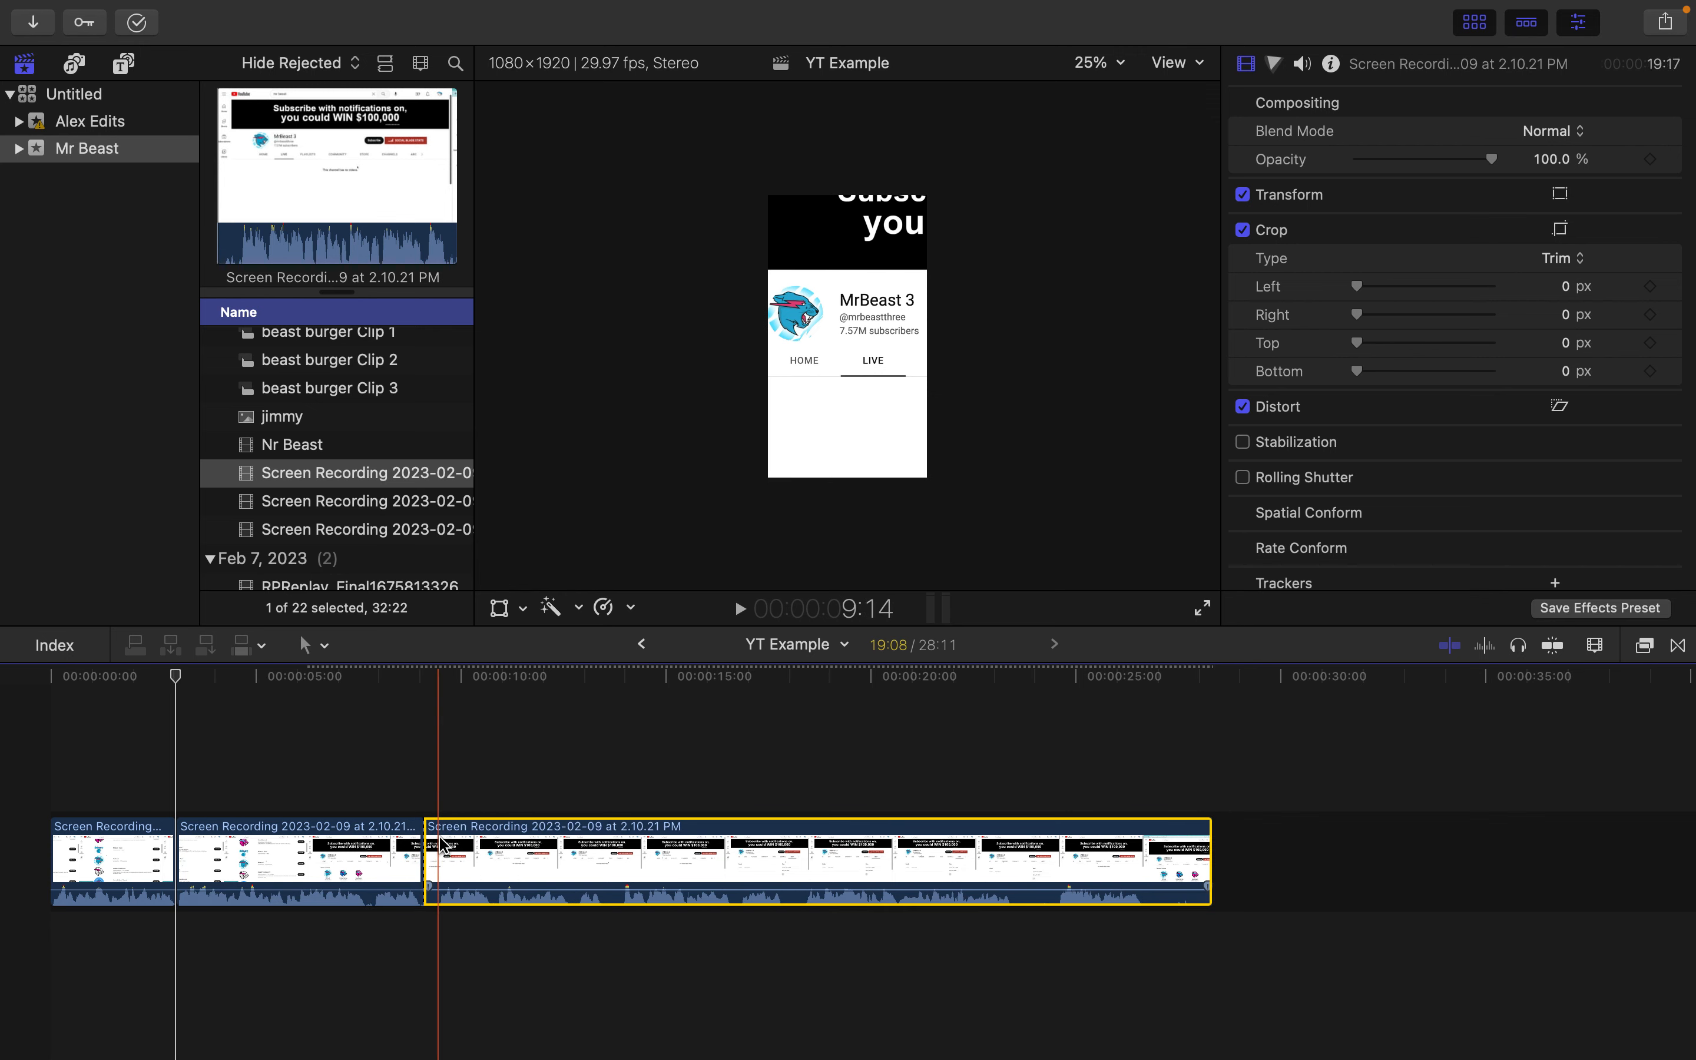
pyautogui.press('super+b')
pyautogui.press('Delete')
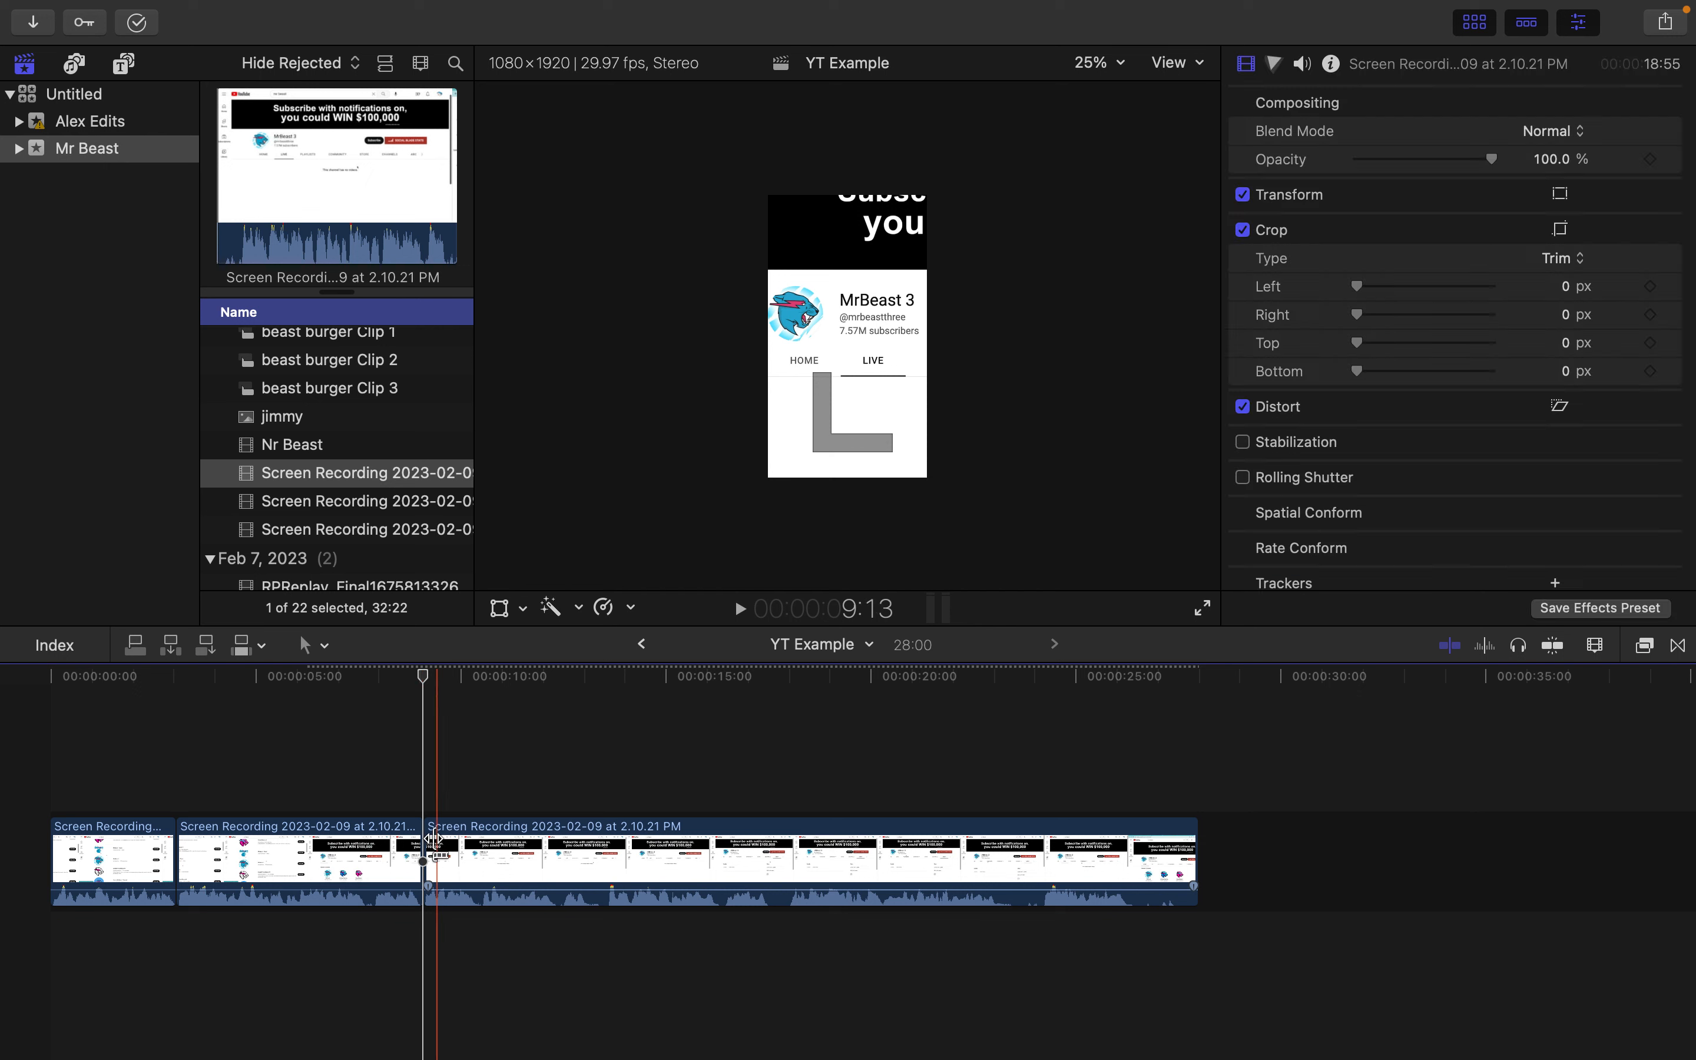
# Split the middle clip at 7:27 and 7:17 and lower the audio of the short piece between the cuts to silence.
pyautogui.click(379, 855)
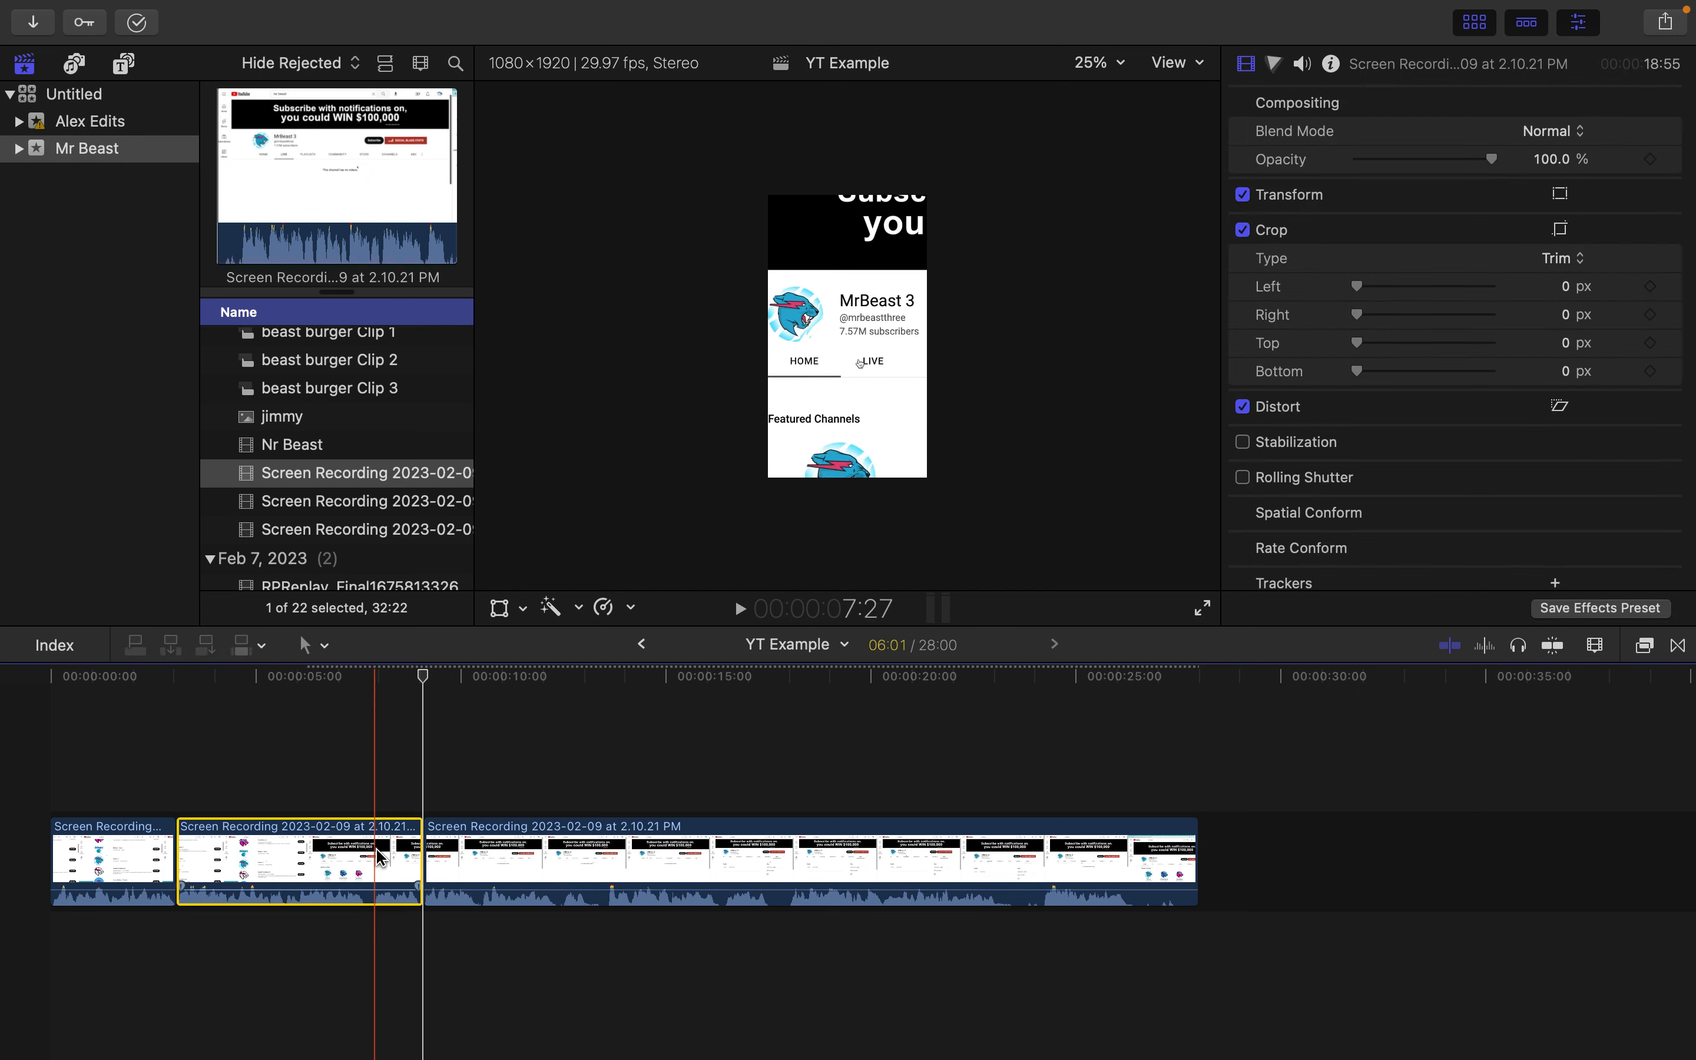
pyautogui.press('super+b')
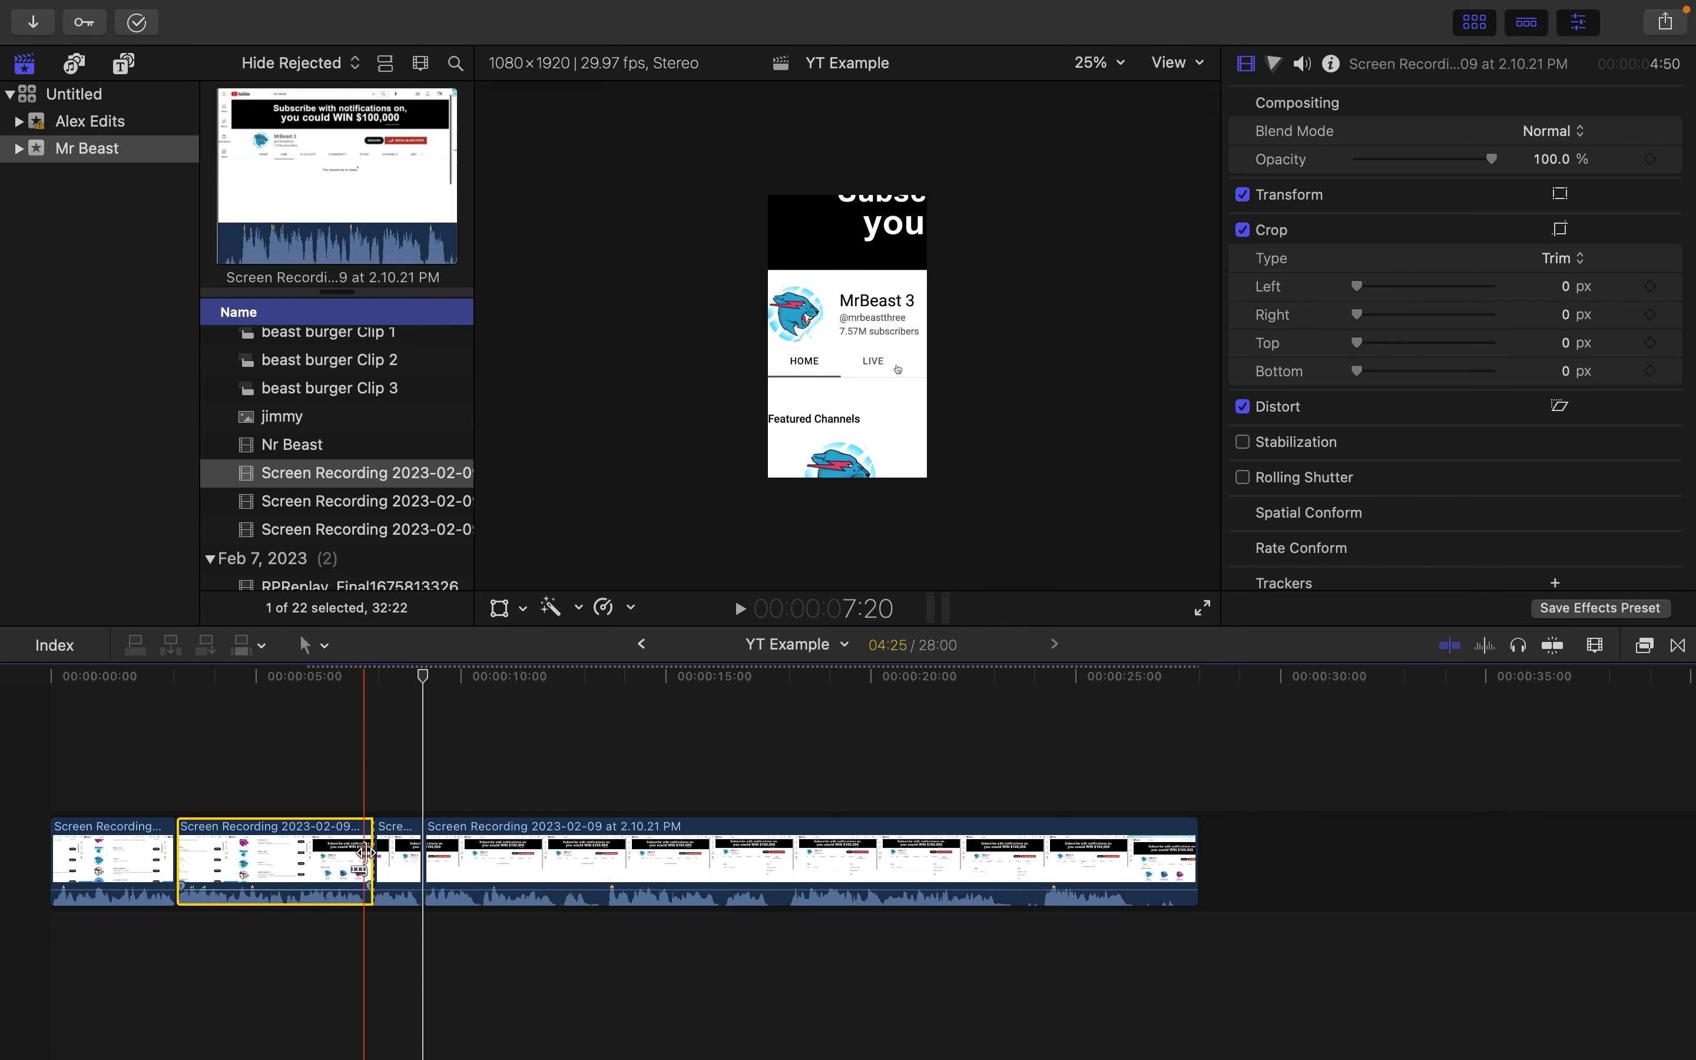
pyautogui.press('super+equal')
pyautogui.press('super+equal')
pyautogui.press('super+equal')
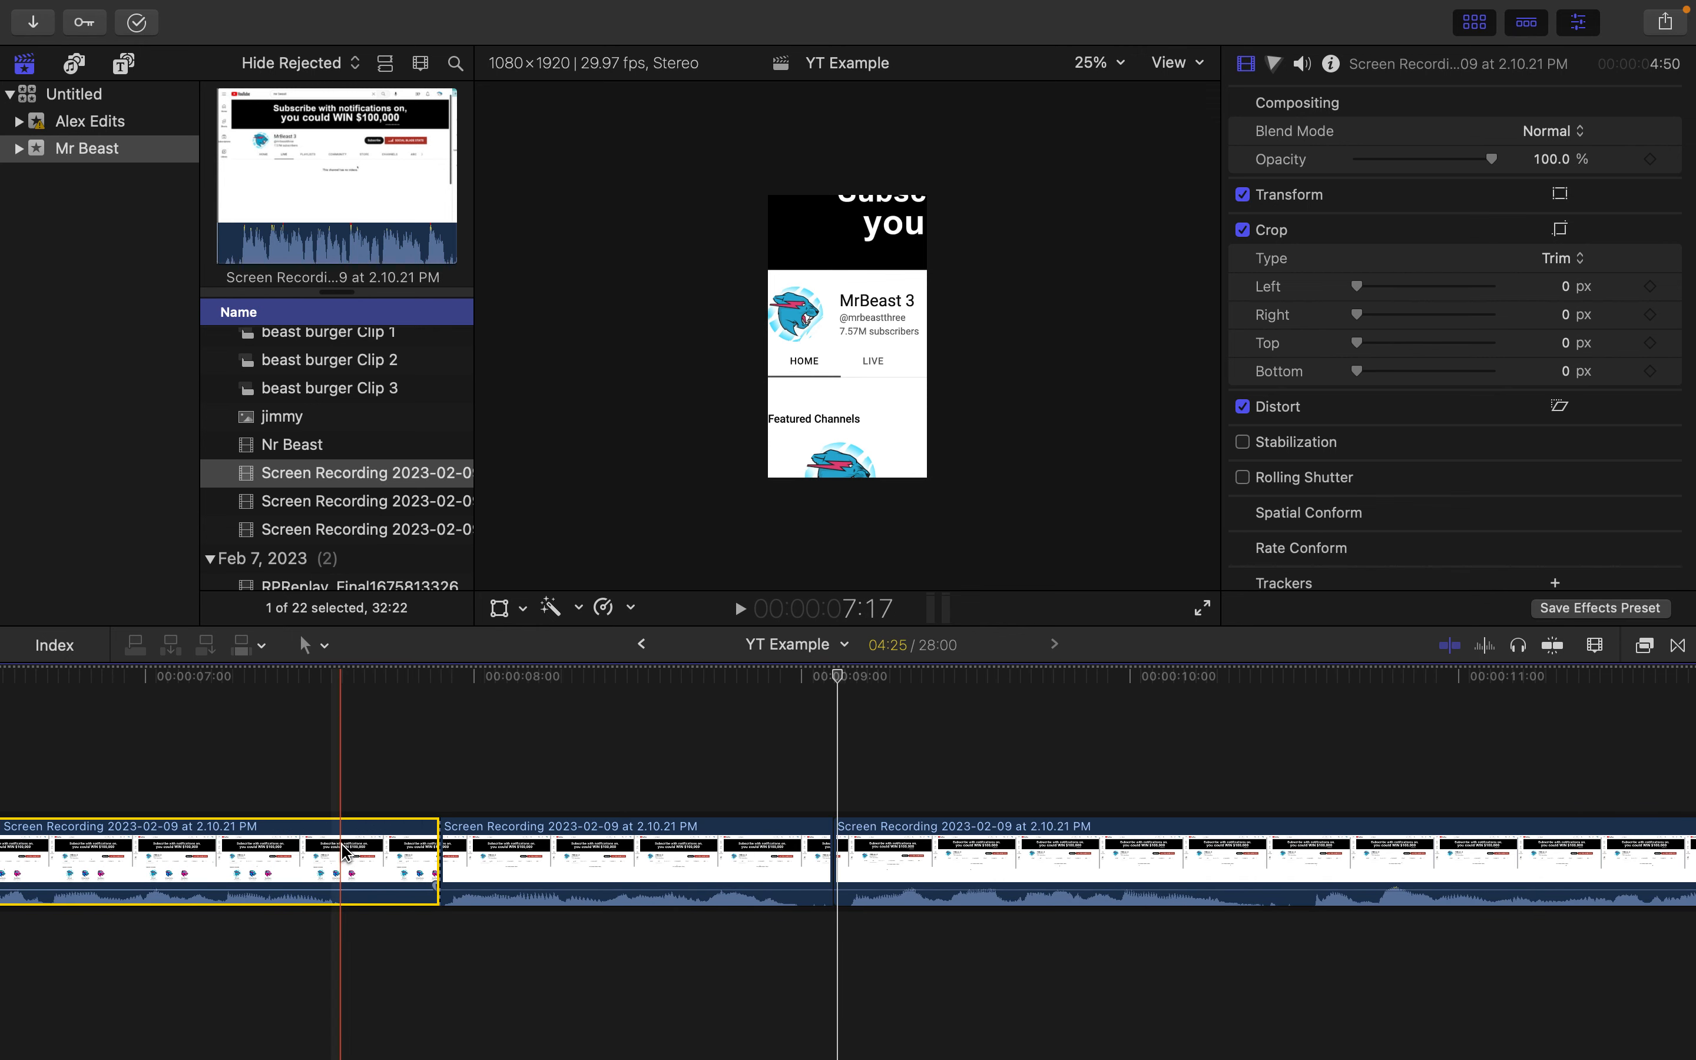
pyautogui.press('super+b')
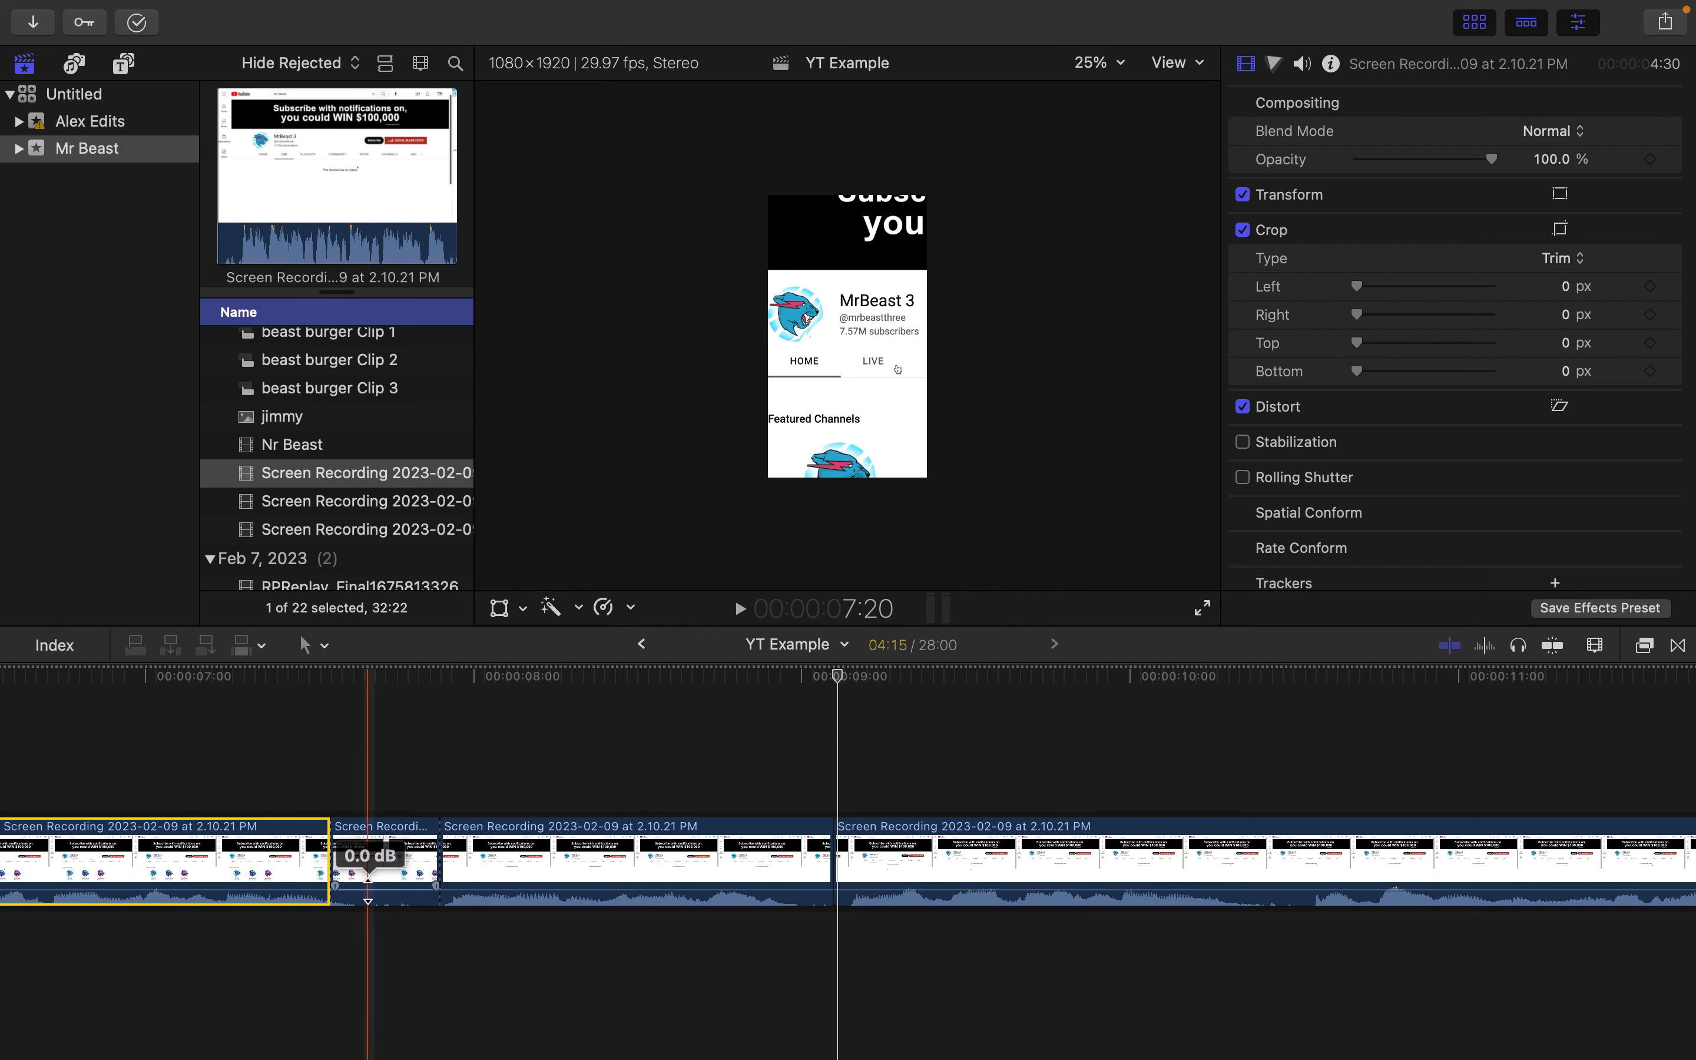
pyautogui.moveTo(366, 890); pyautogui.dragTo(368, 961)
# Add the Punch Sound effect beneath the silenced piece, starting at 7:17, and play that part back.
pyautogui.scroll(-10, 323, 490)
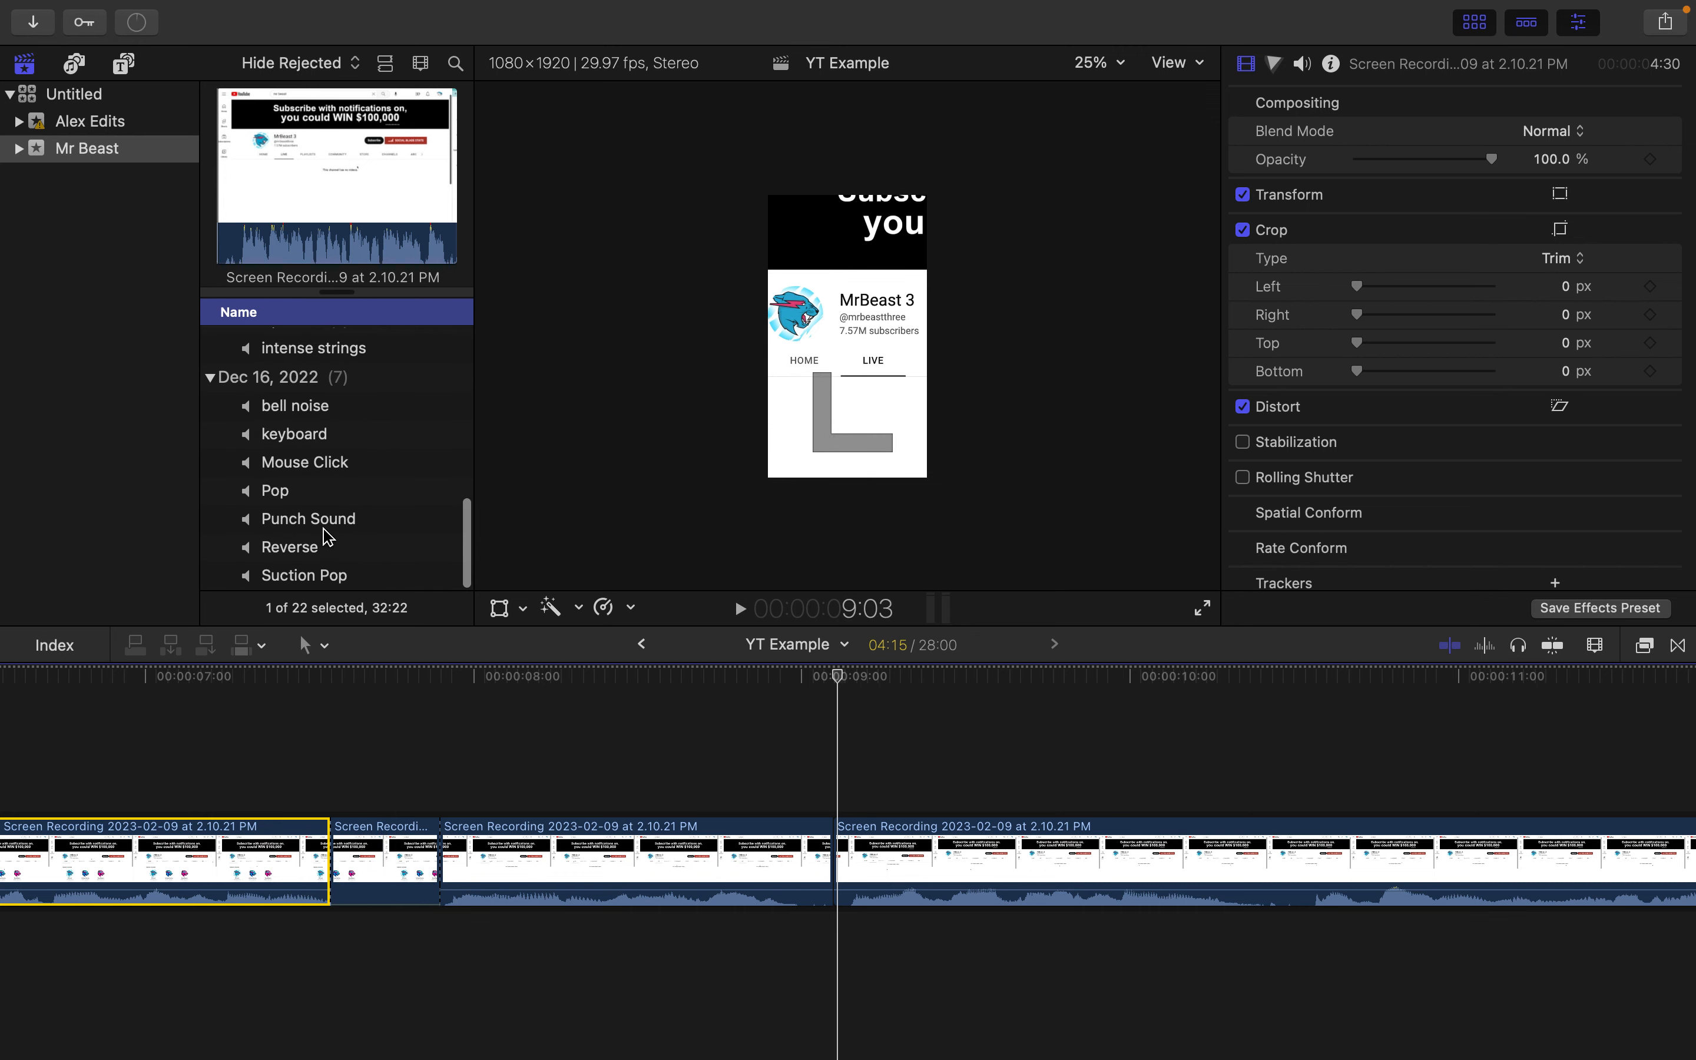
pyautogui.moveTo(326, 527); pyautogui.dragTo(333, 939)
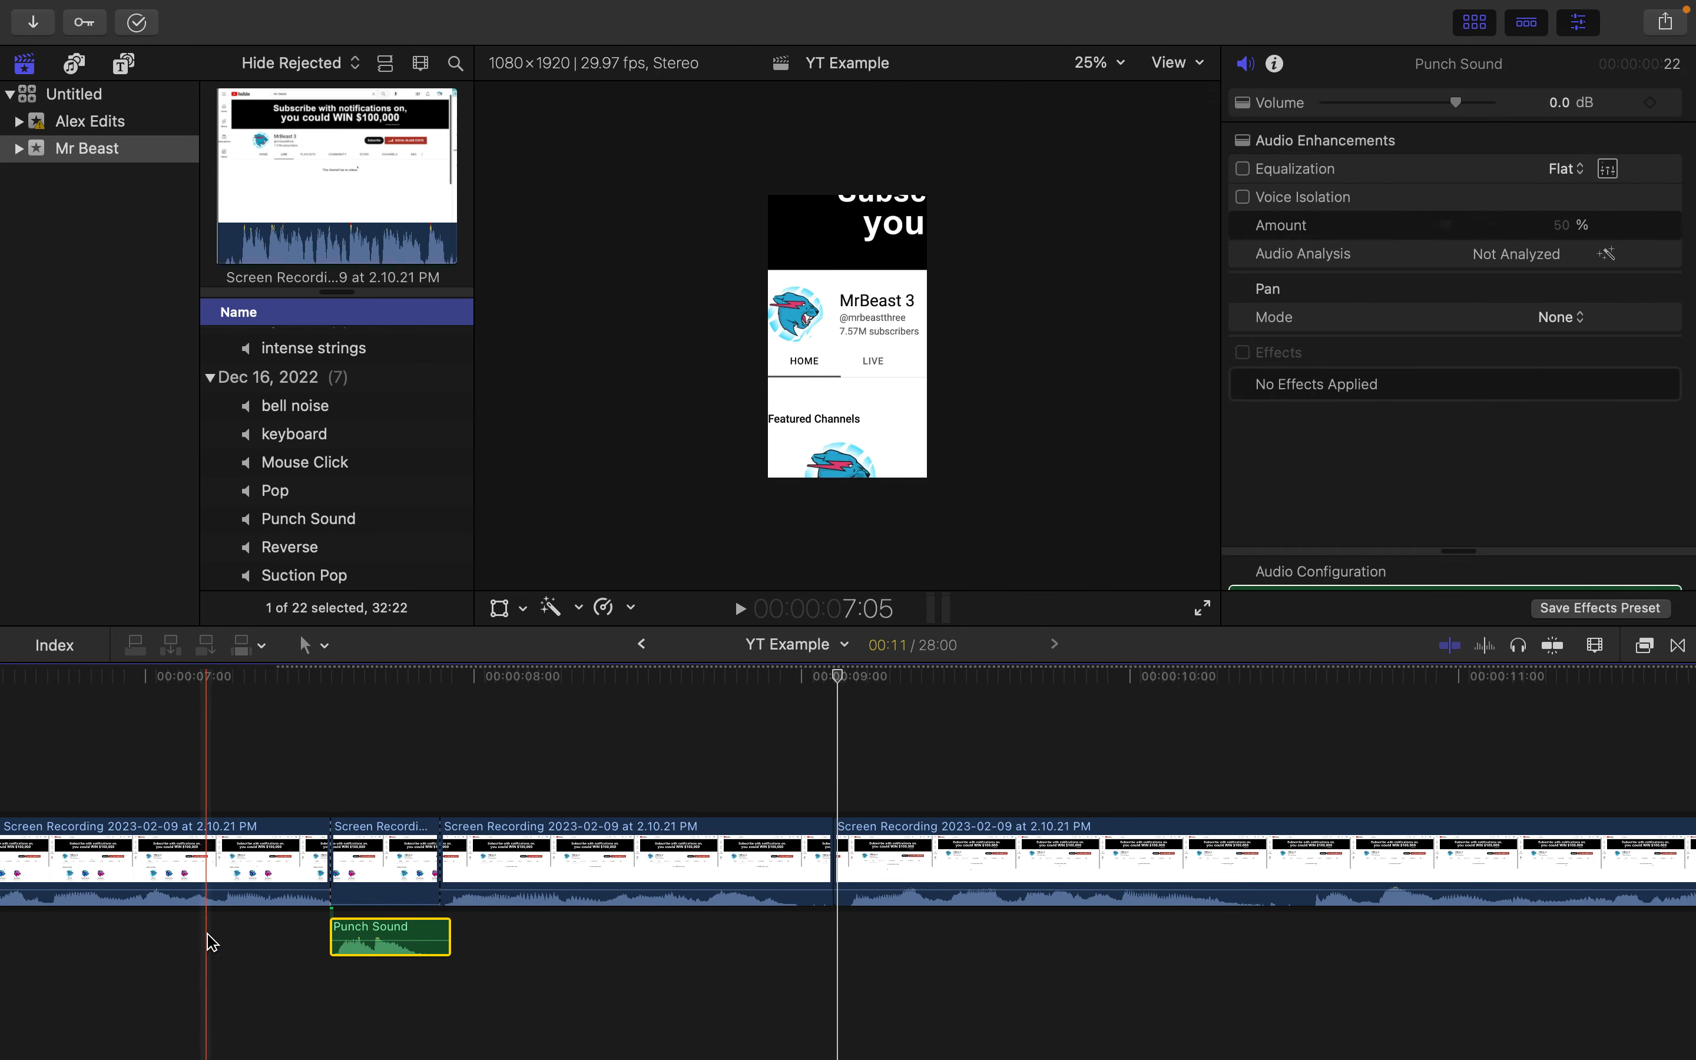
pyautogui.press('space')
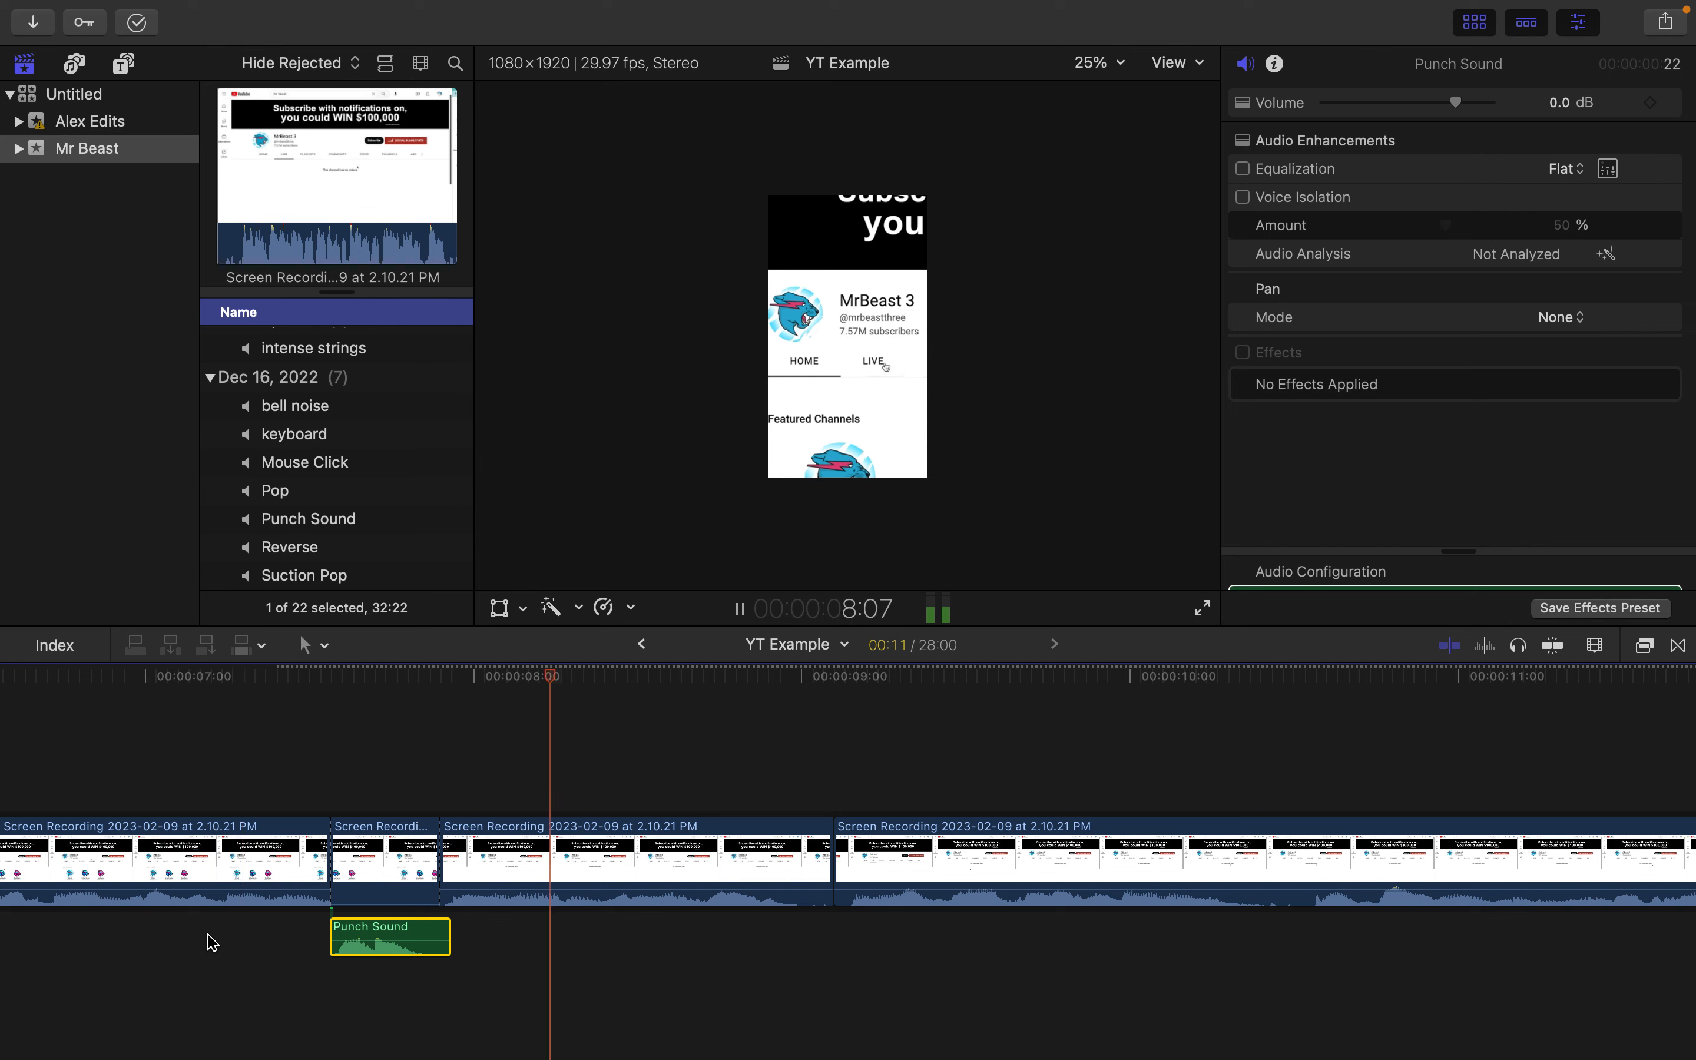
pyautogui.press('space')
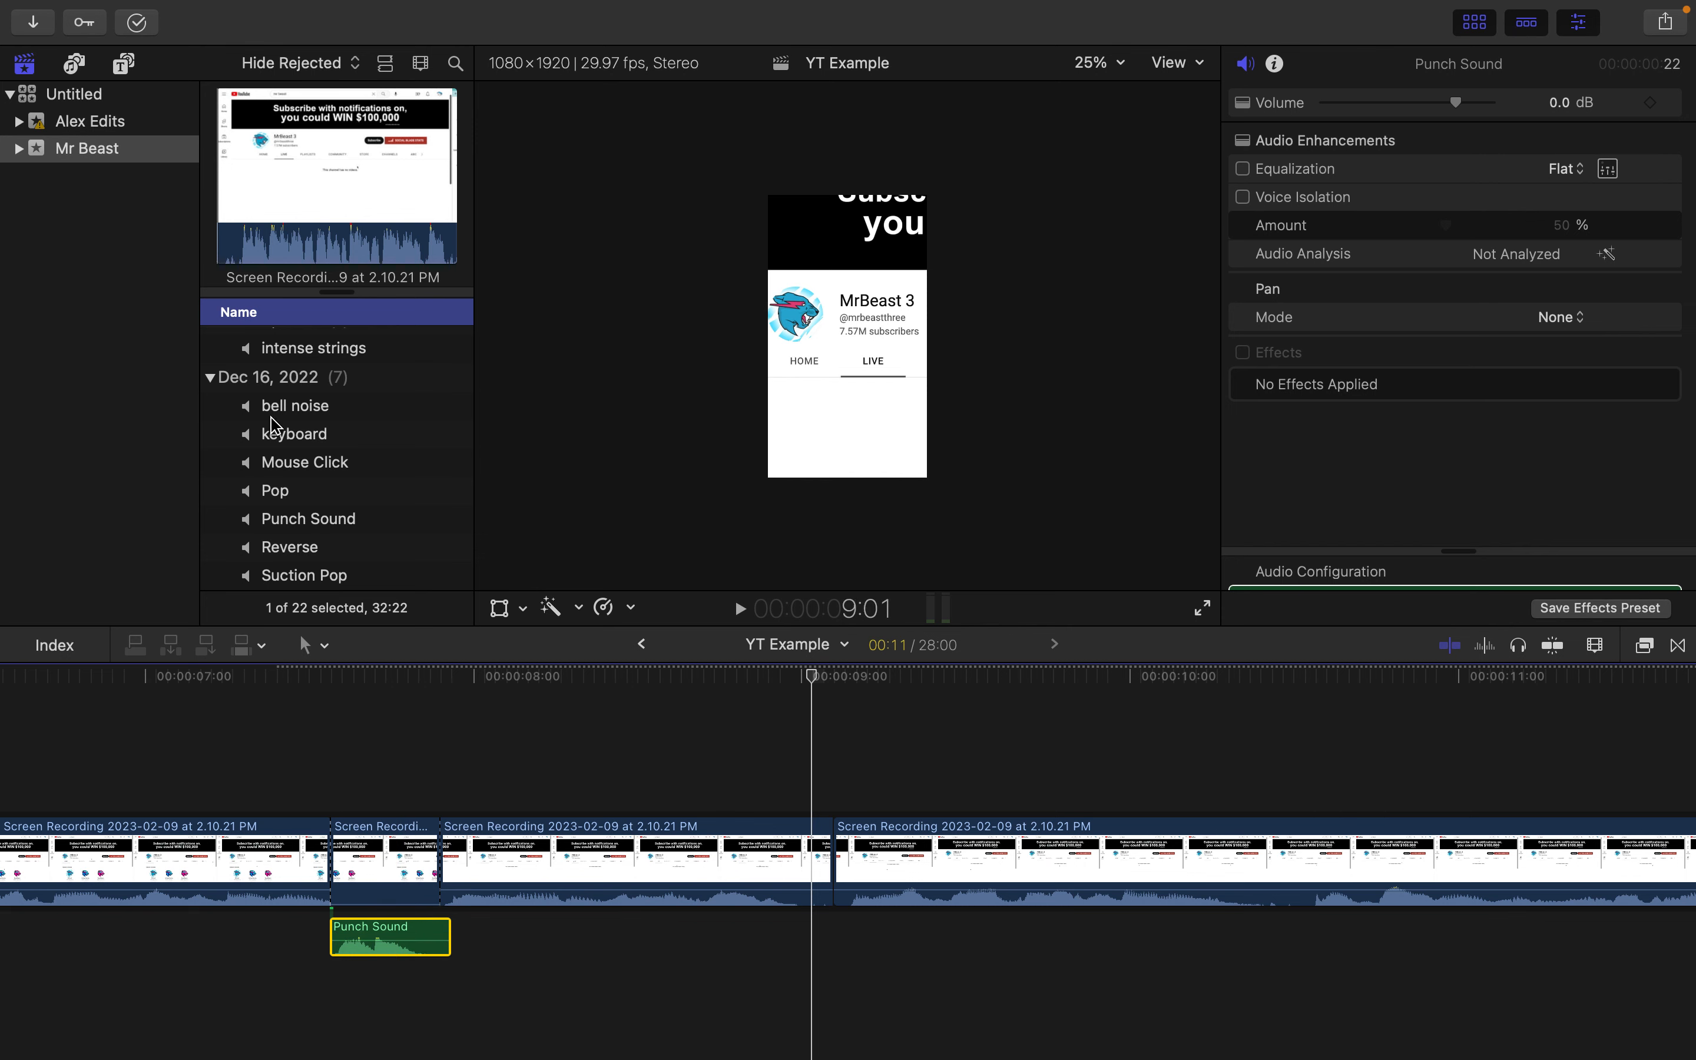
# Split the last screen recording clip at 17:18 and 17:29 and delete the short pause between the cuts.
pyautogui.press('super+minus')
pyautogui.press('super+minus')
pyautogui.press('super+minus')
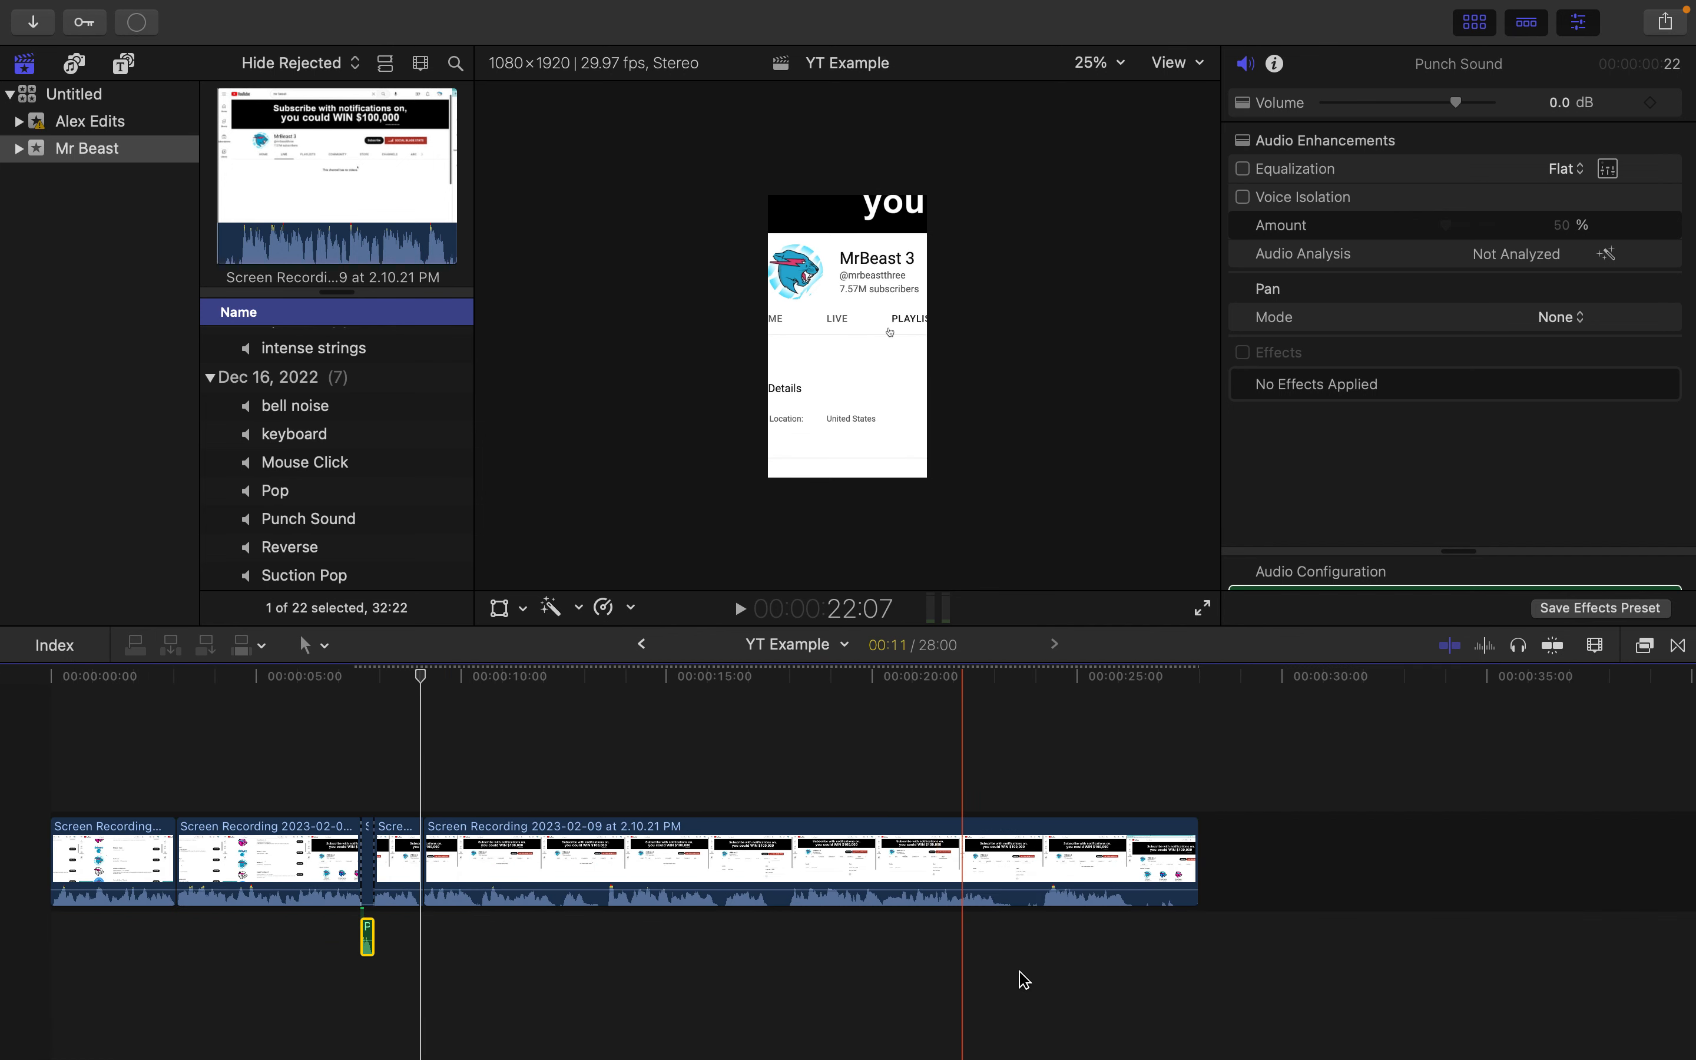
pyautogui.click(776, 837)
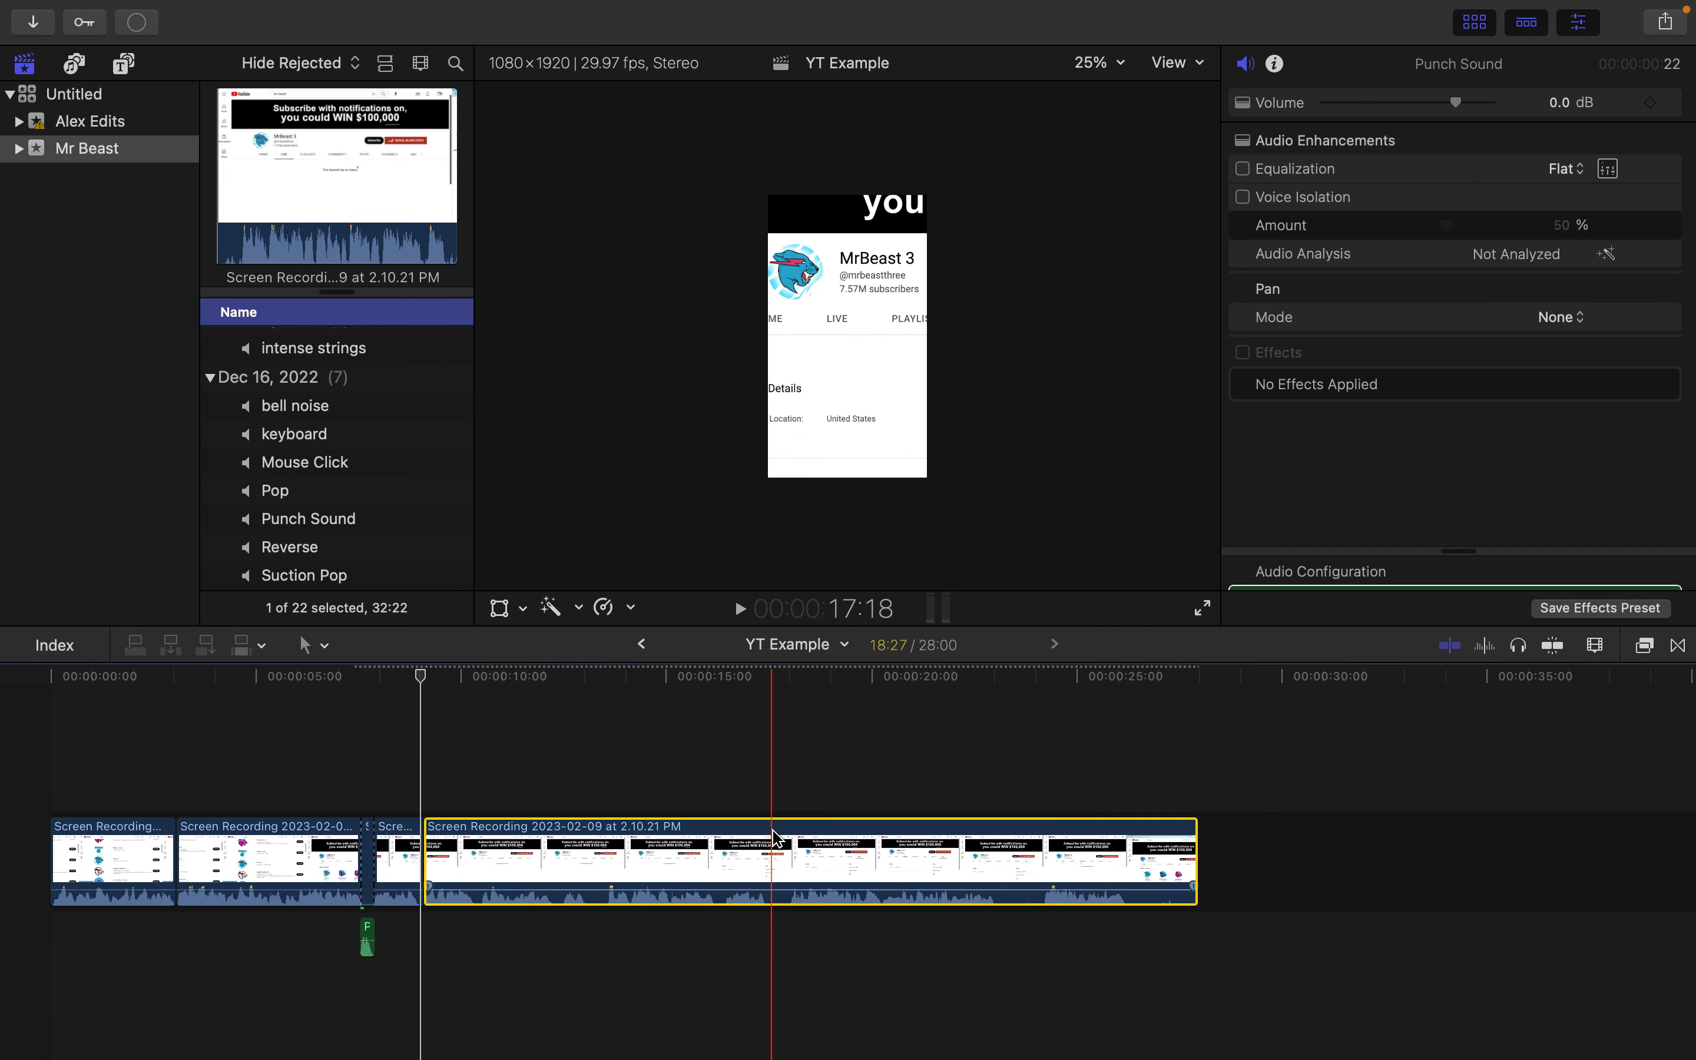
pyautogui.press('super+b')
pyautogui.click(790, 836)
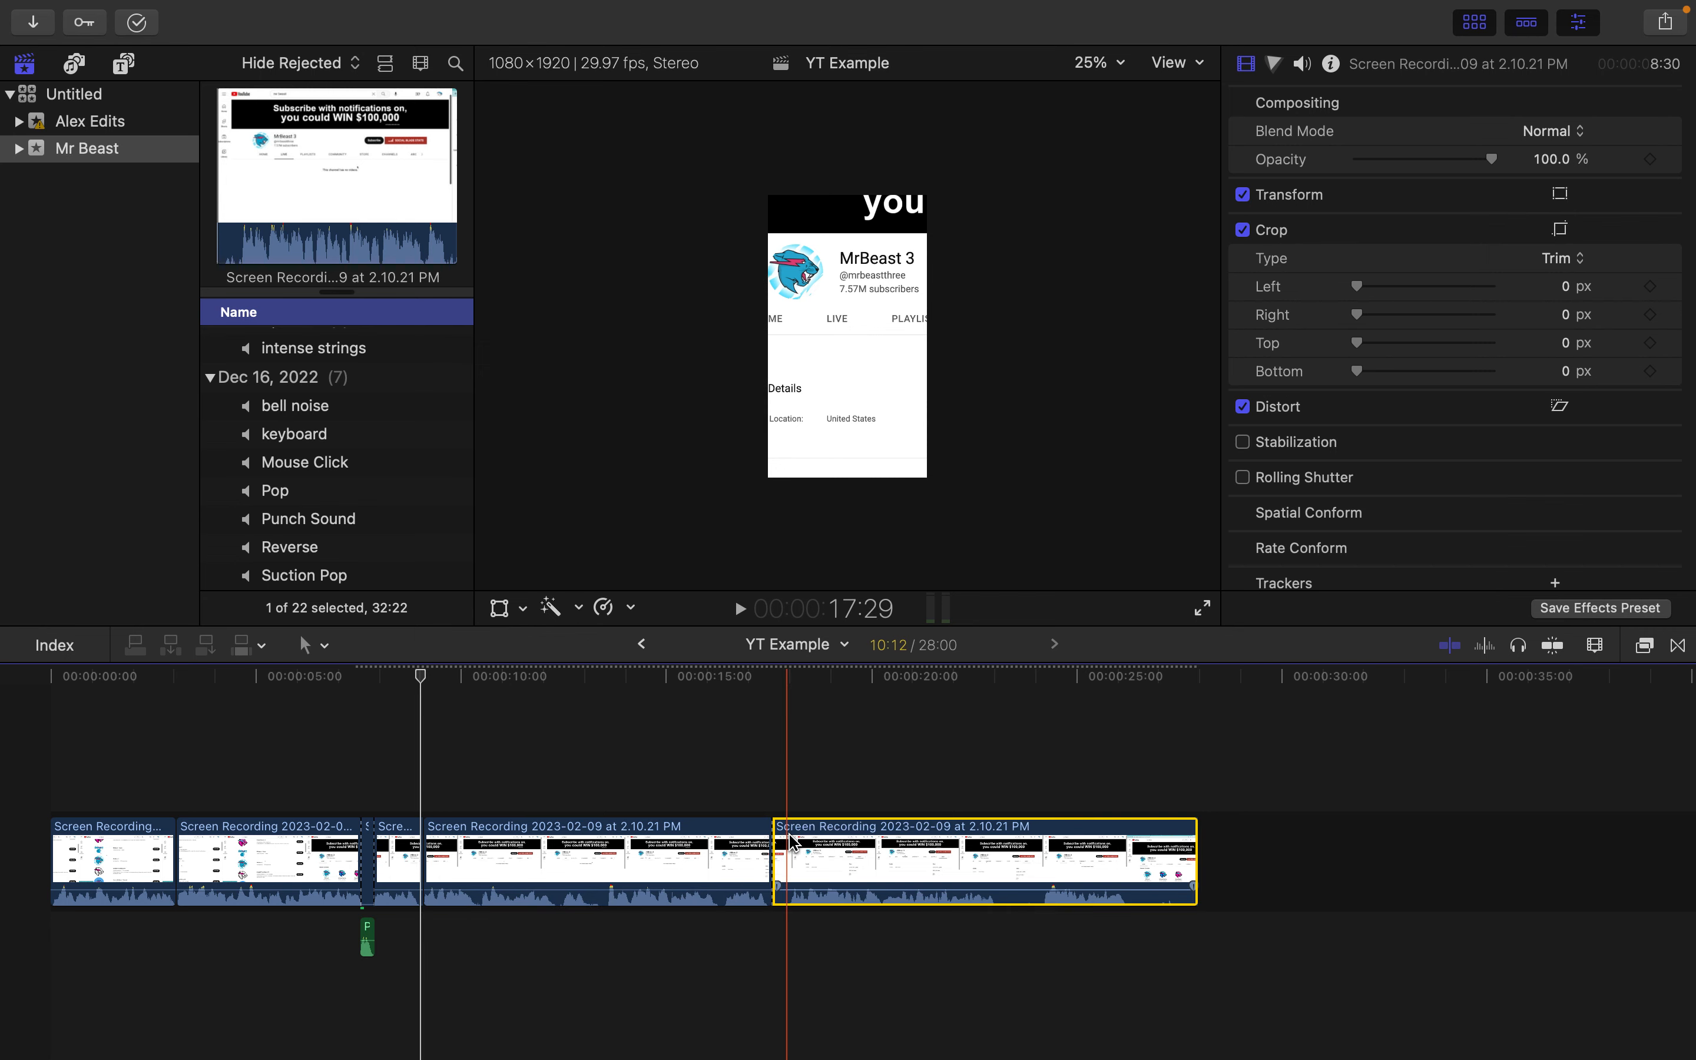
pyautogui.press('super+b')
pyautogui.press('BackSpace')
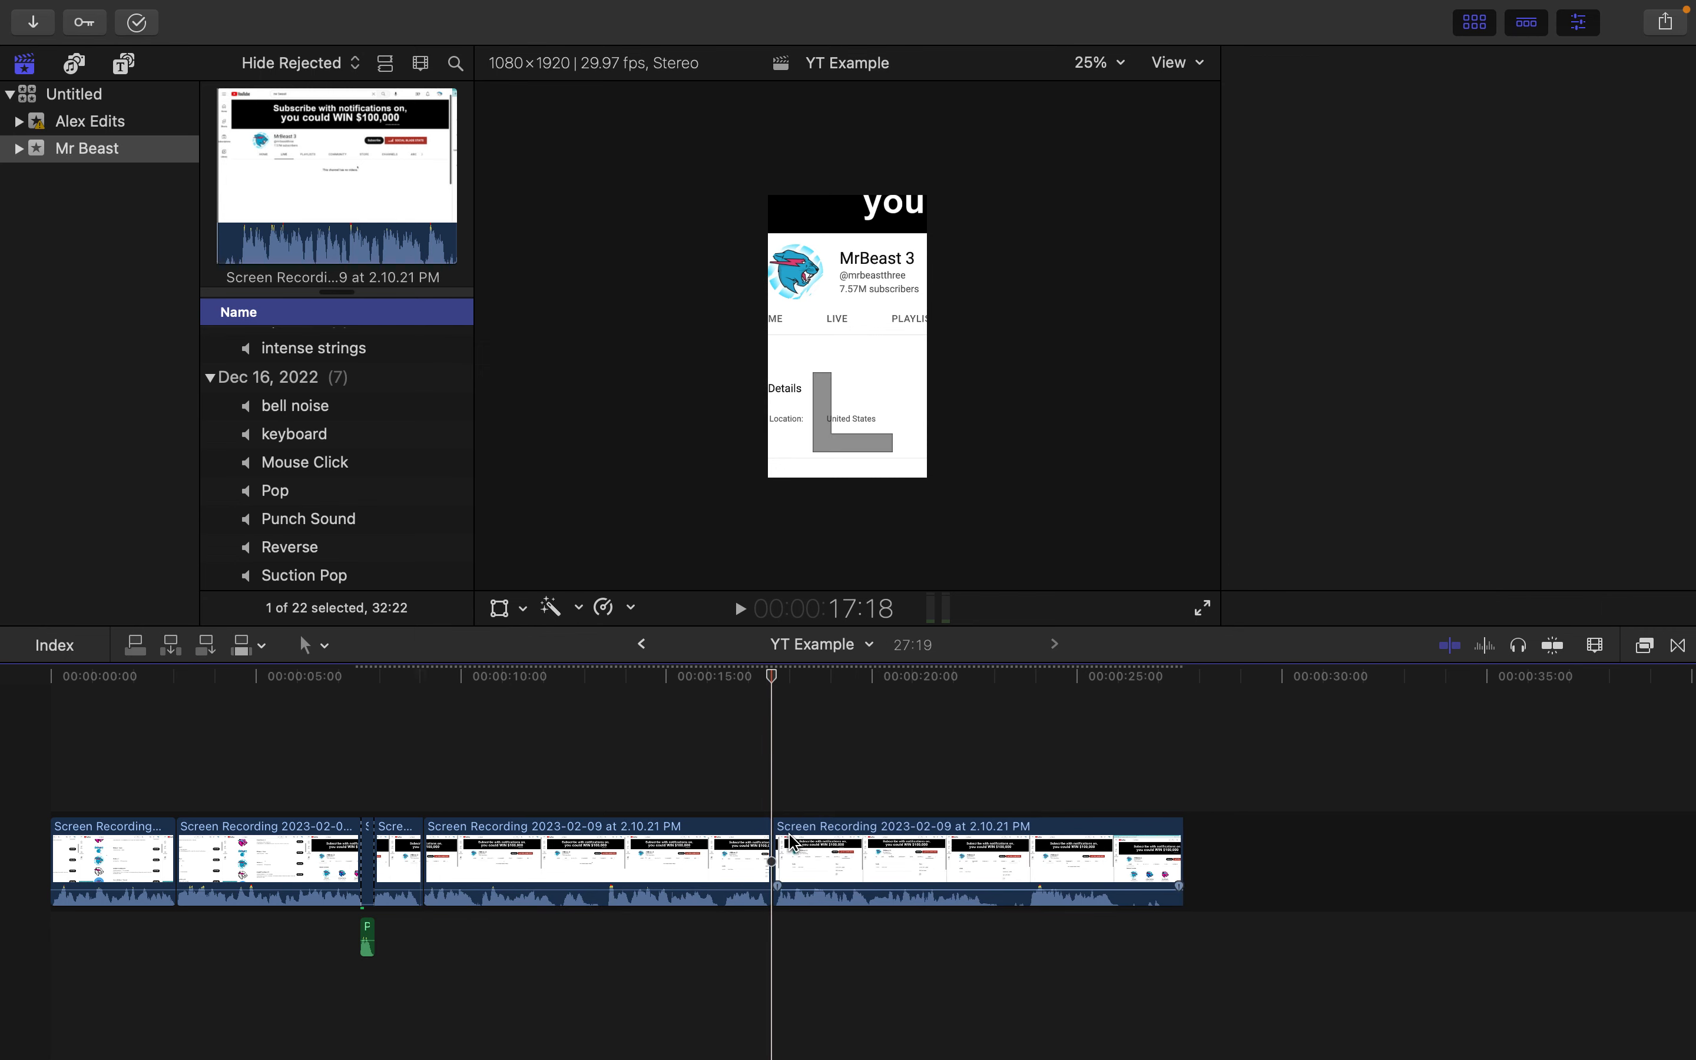
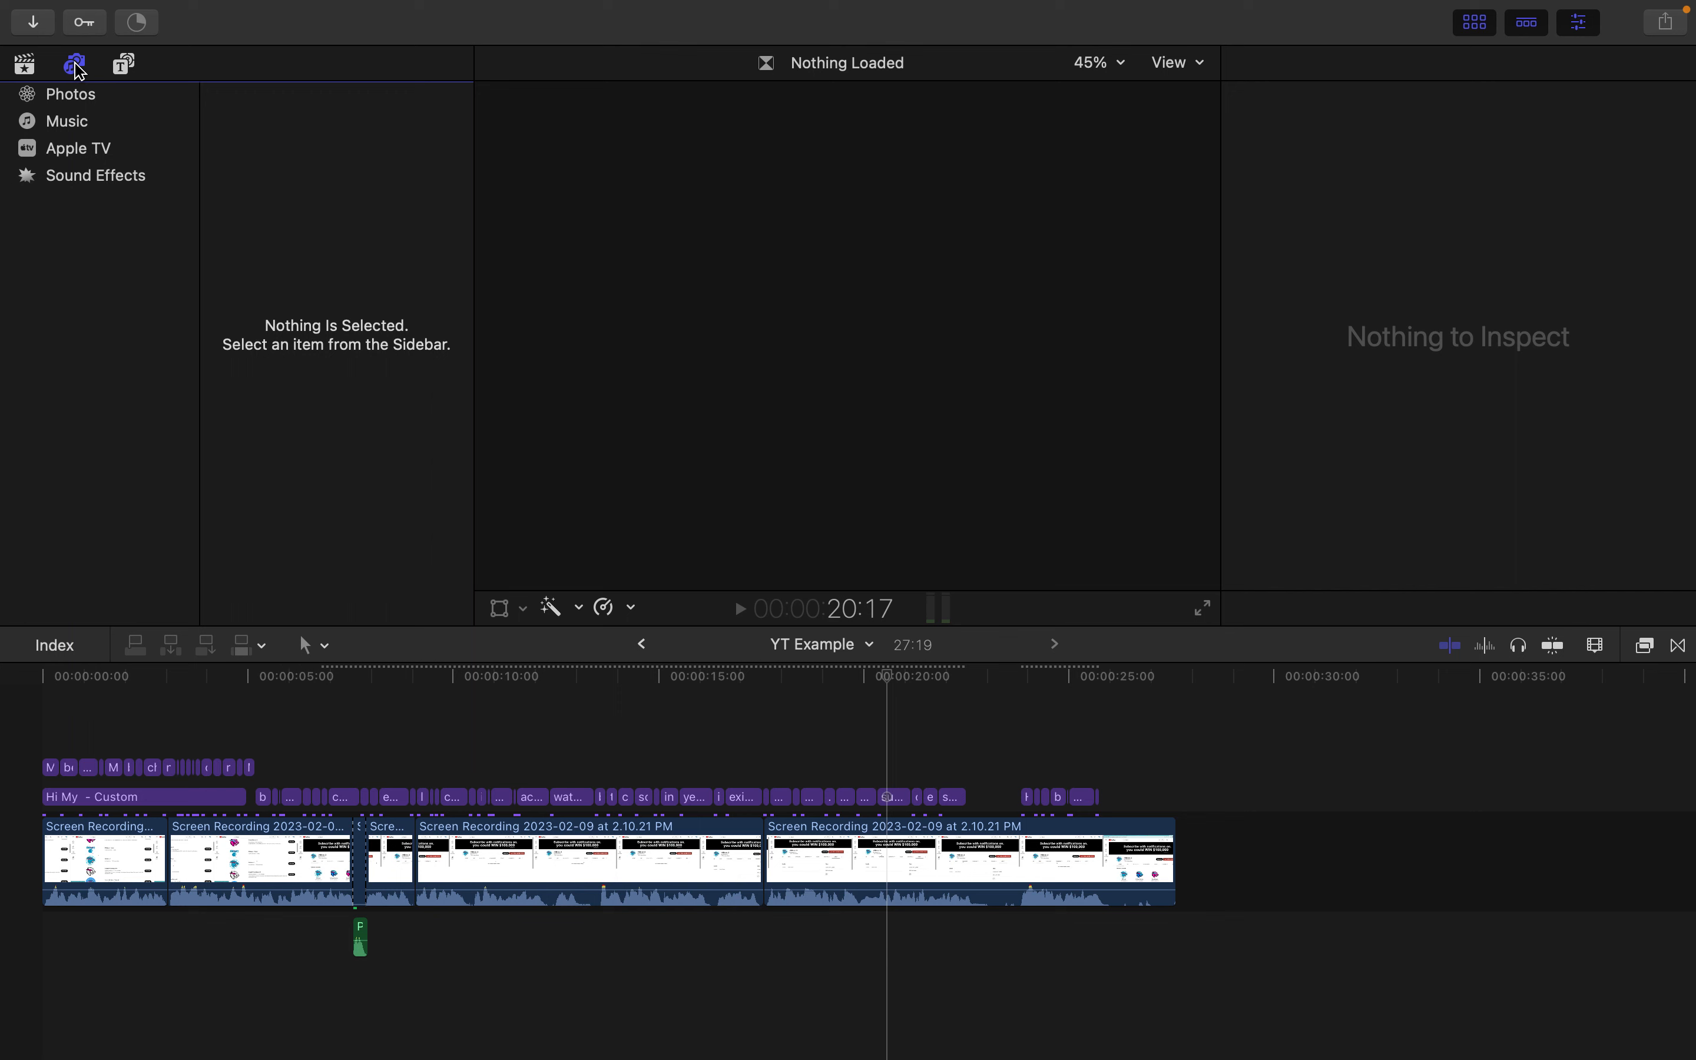
# Clear the search in the built-in sound effects library and browse its stingers, jingles and people sounds.
pyautogui.click(99, 176)
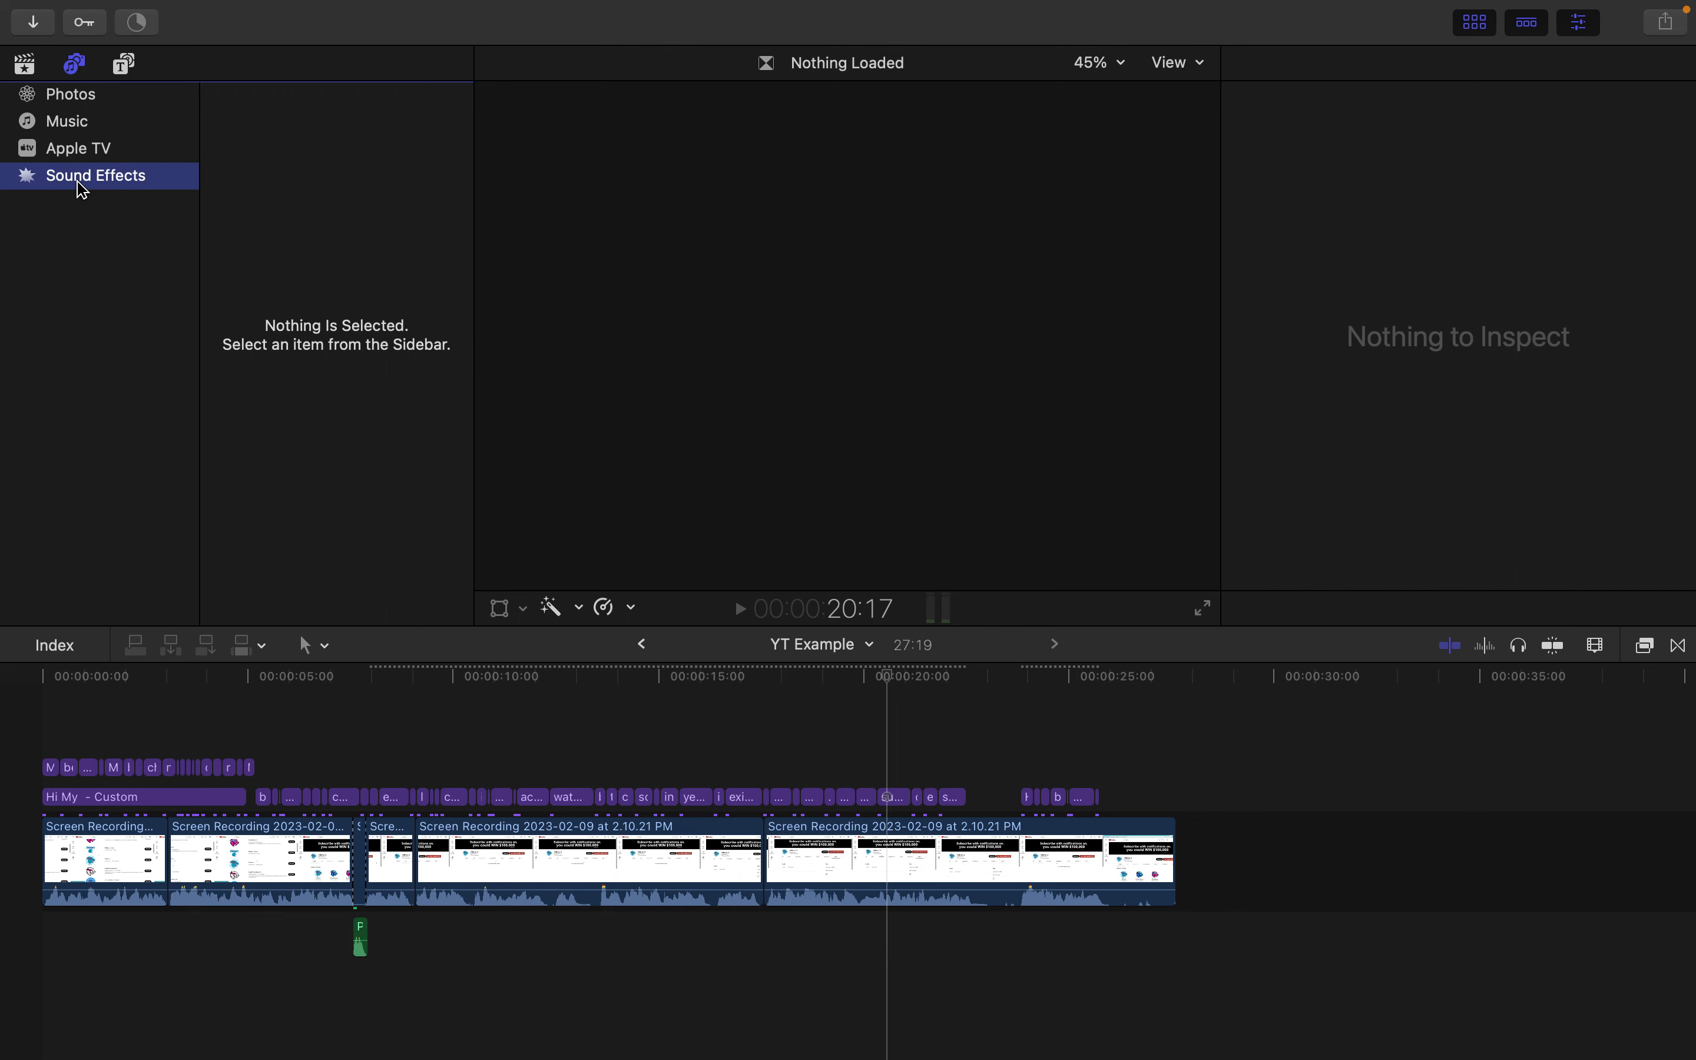
pyautogui.hscroll(-1, 287, 398)
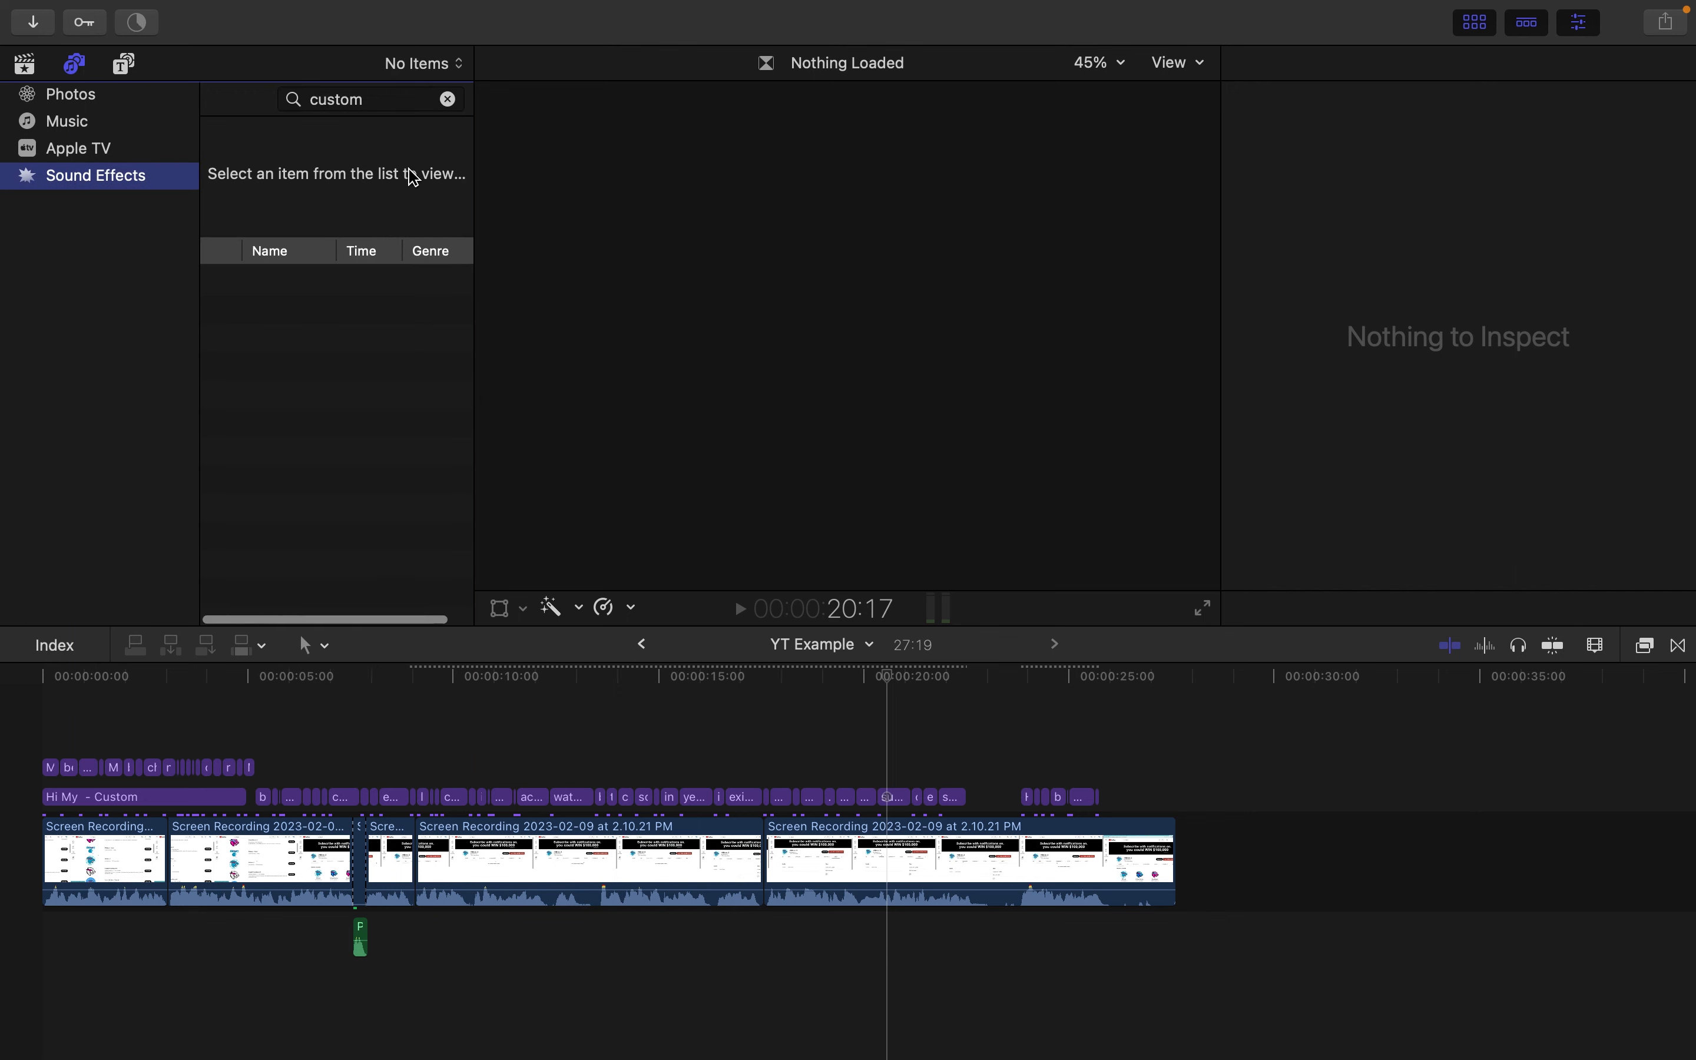
pyautogui.click(448, 100)
pyautogui.hscroll(-1, 302, 401)
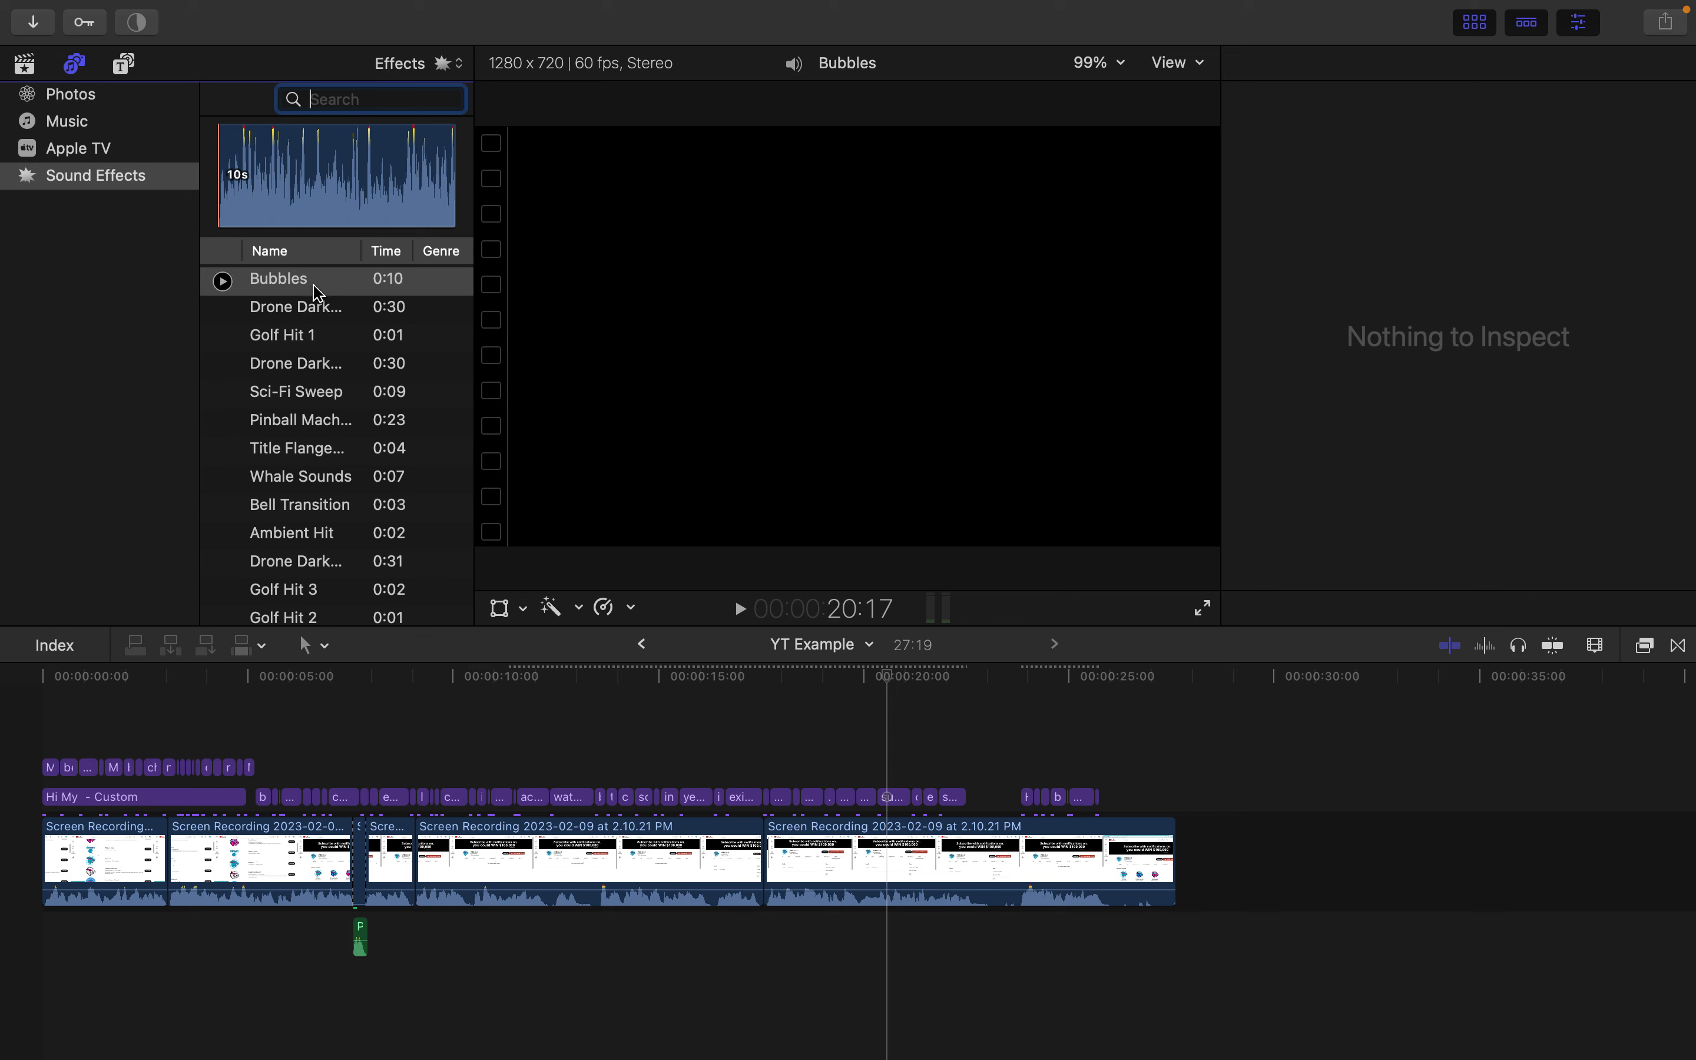
pyautogui.scroll(-15, 328, 440)
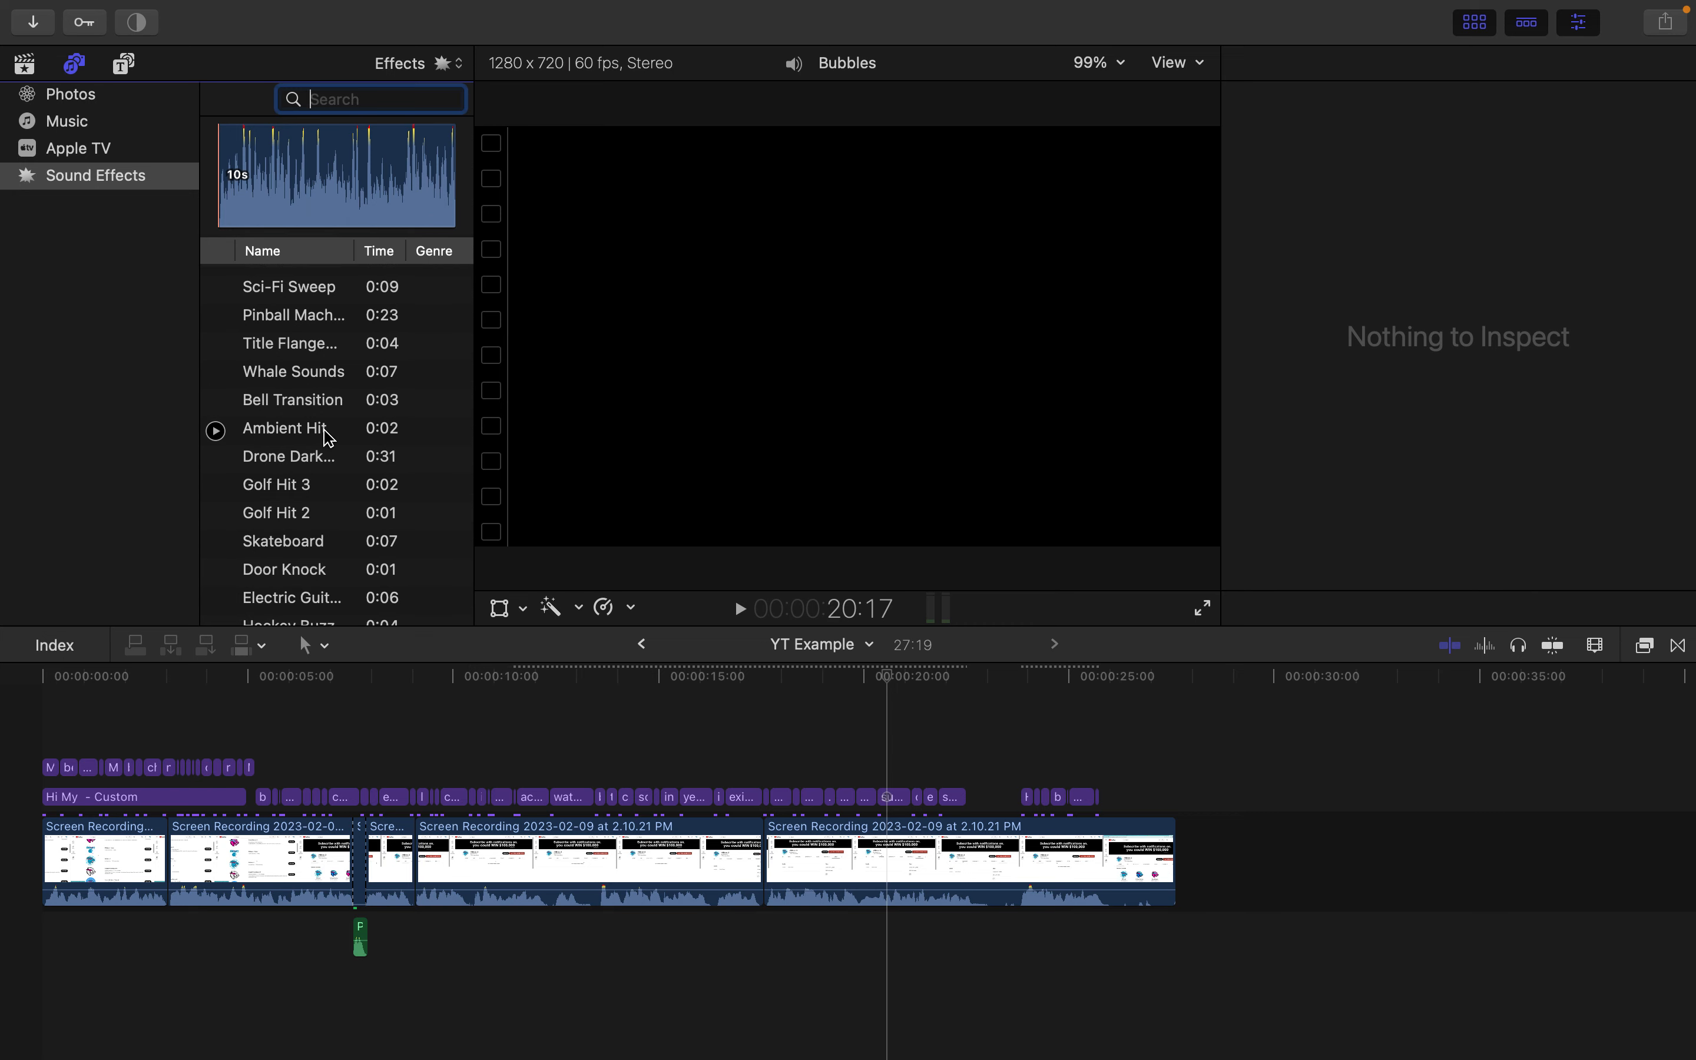
pyautogui.scroll(-15, 328, 438)
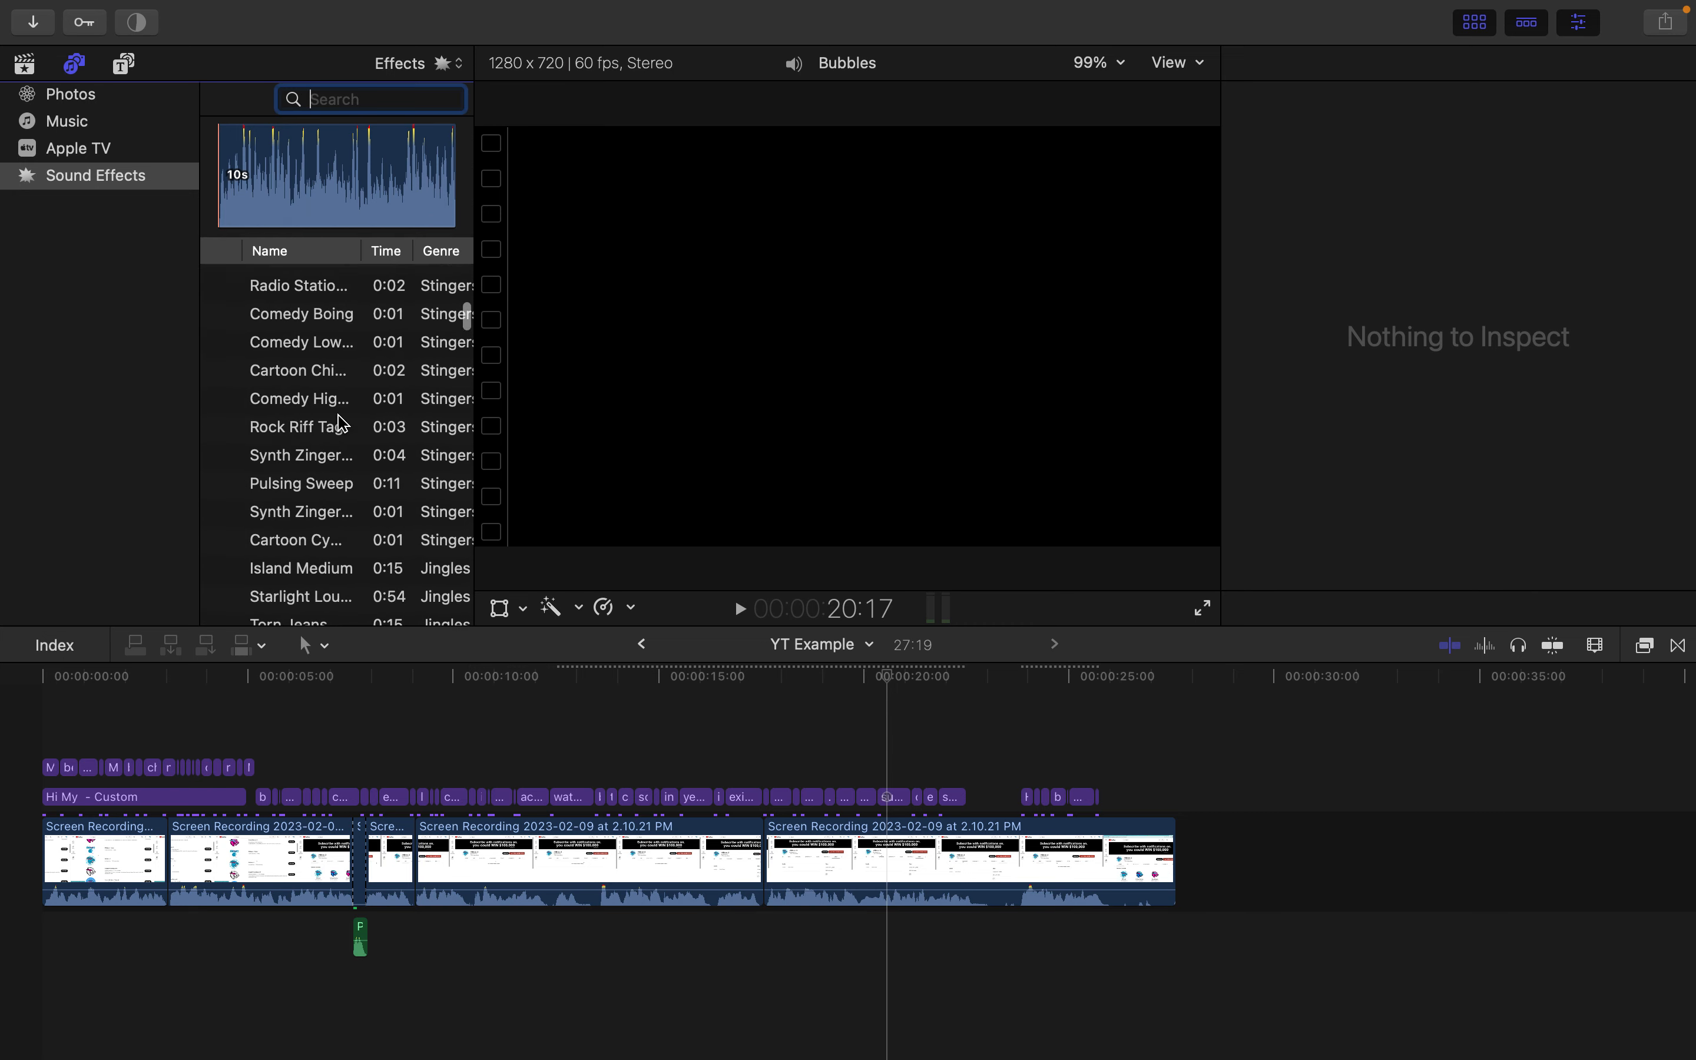
pyautogui.scroll(-15, 360, 321)
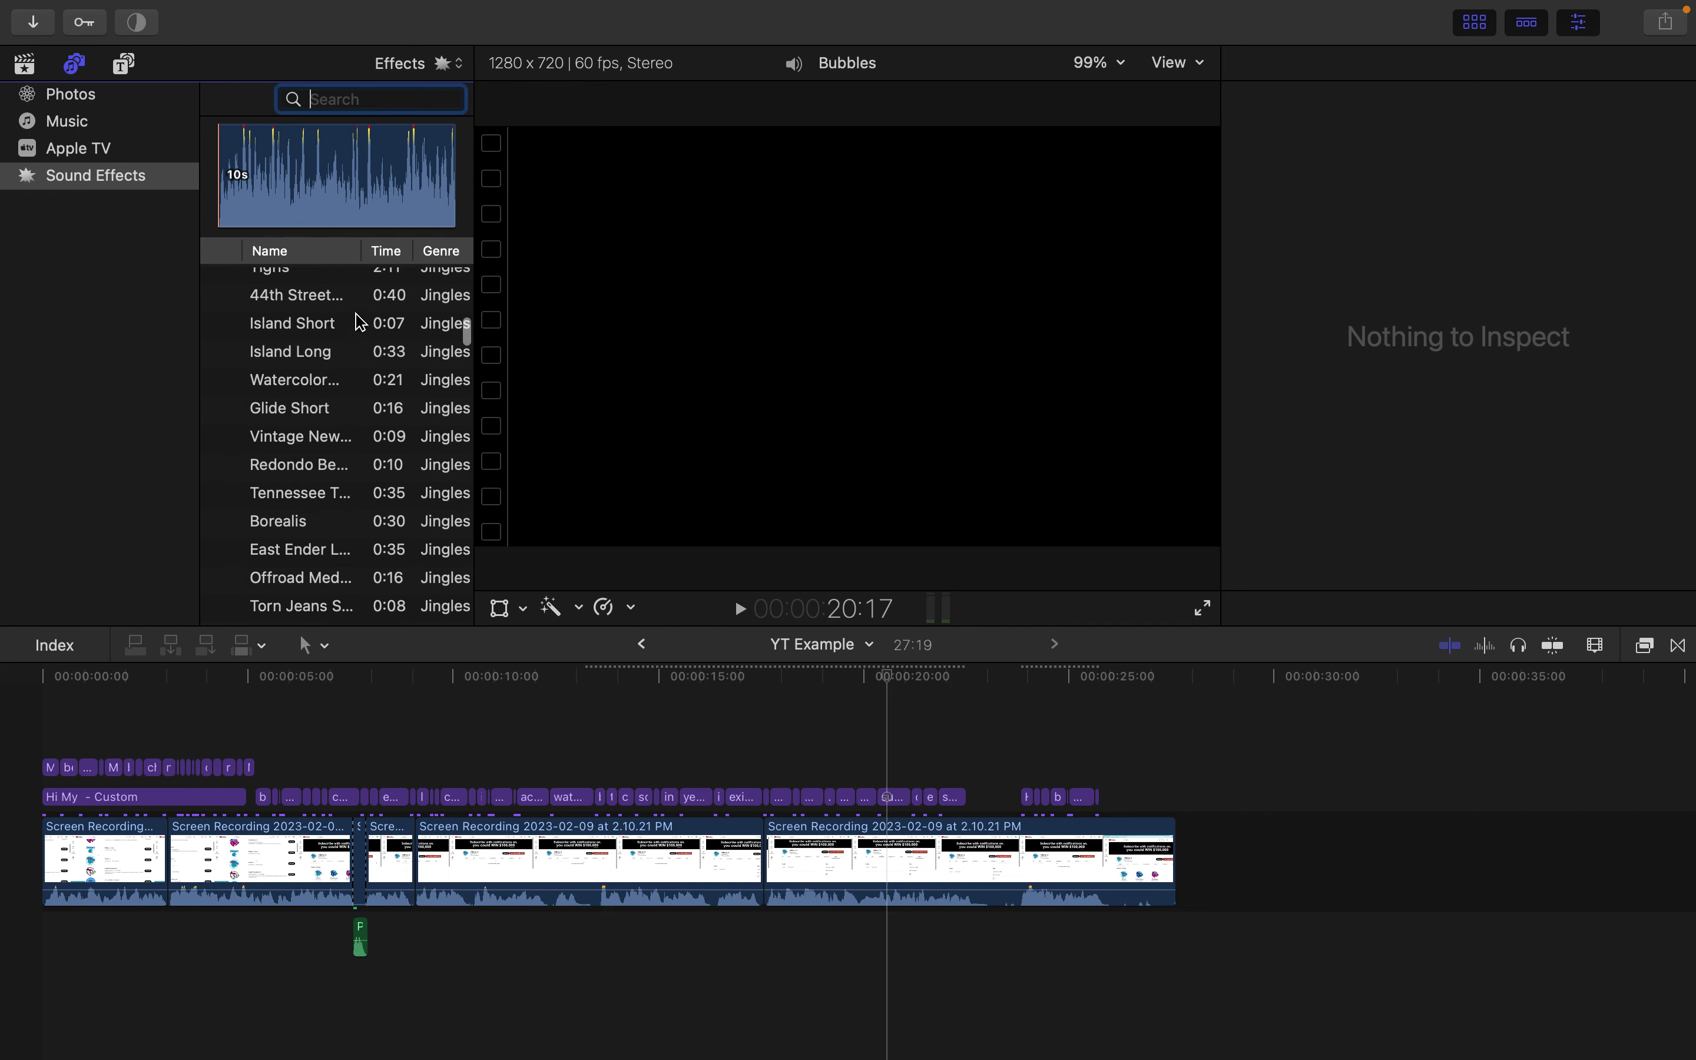
pyautogui.scroll(1, 380, 250)
pyautogui.click(529, 273)
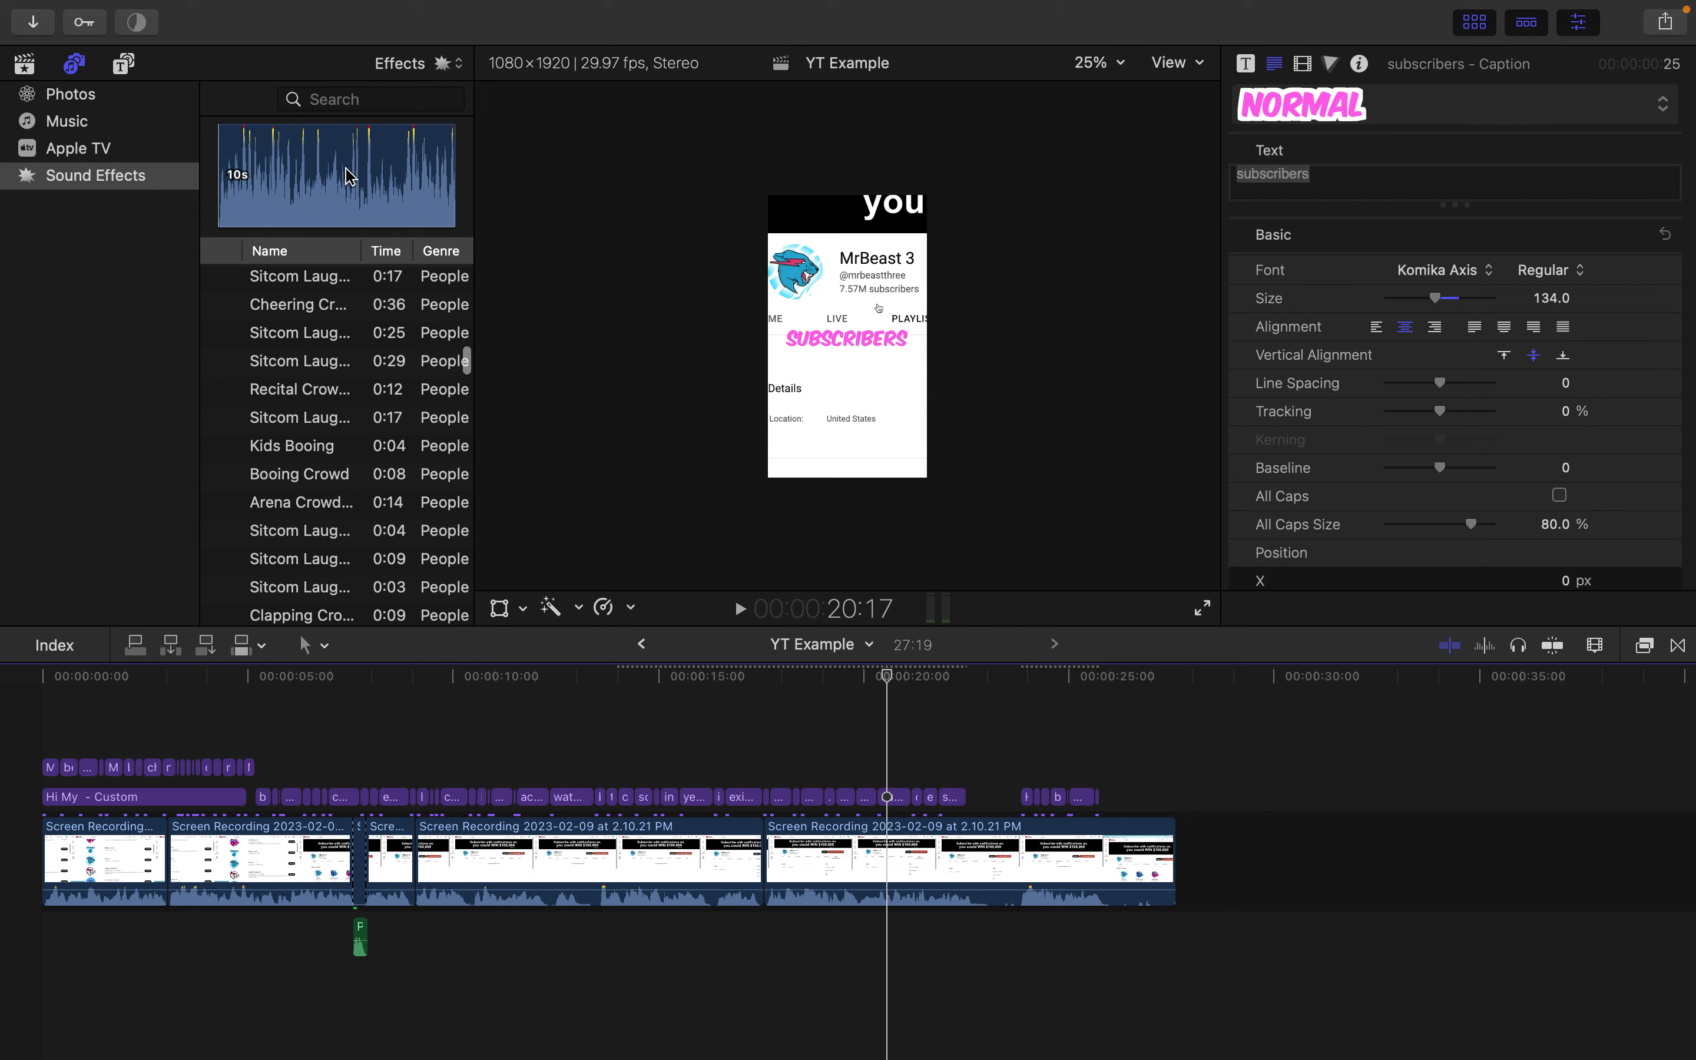
# Try the Sitcom Laughter 05 sound effect beneath the screen recording, and remove it from the timeline.
pyautogui.moveTo(295, 363); pyautogui.dragTo(323, 758)
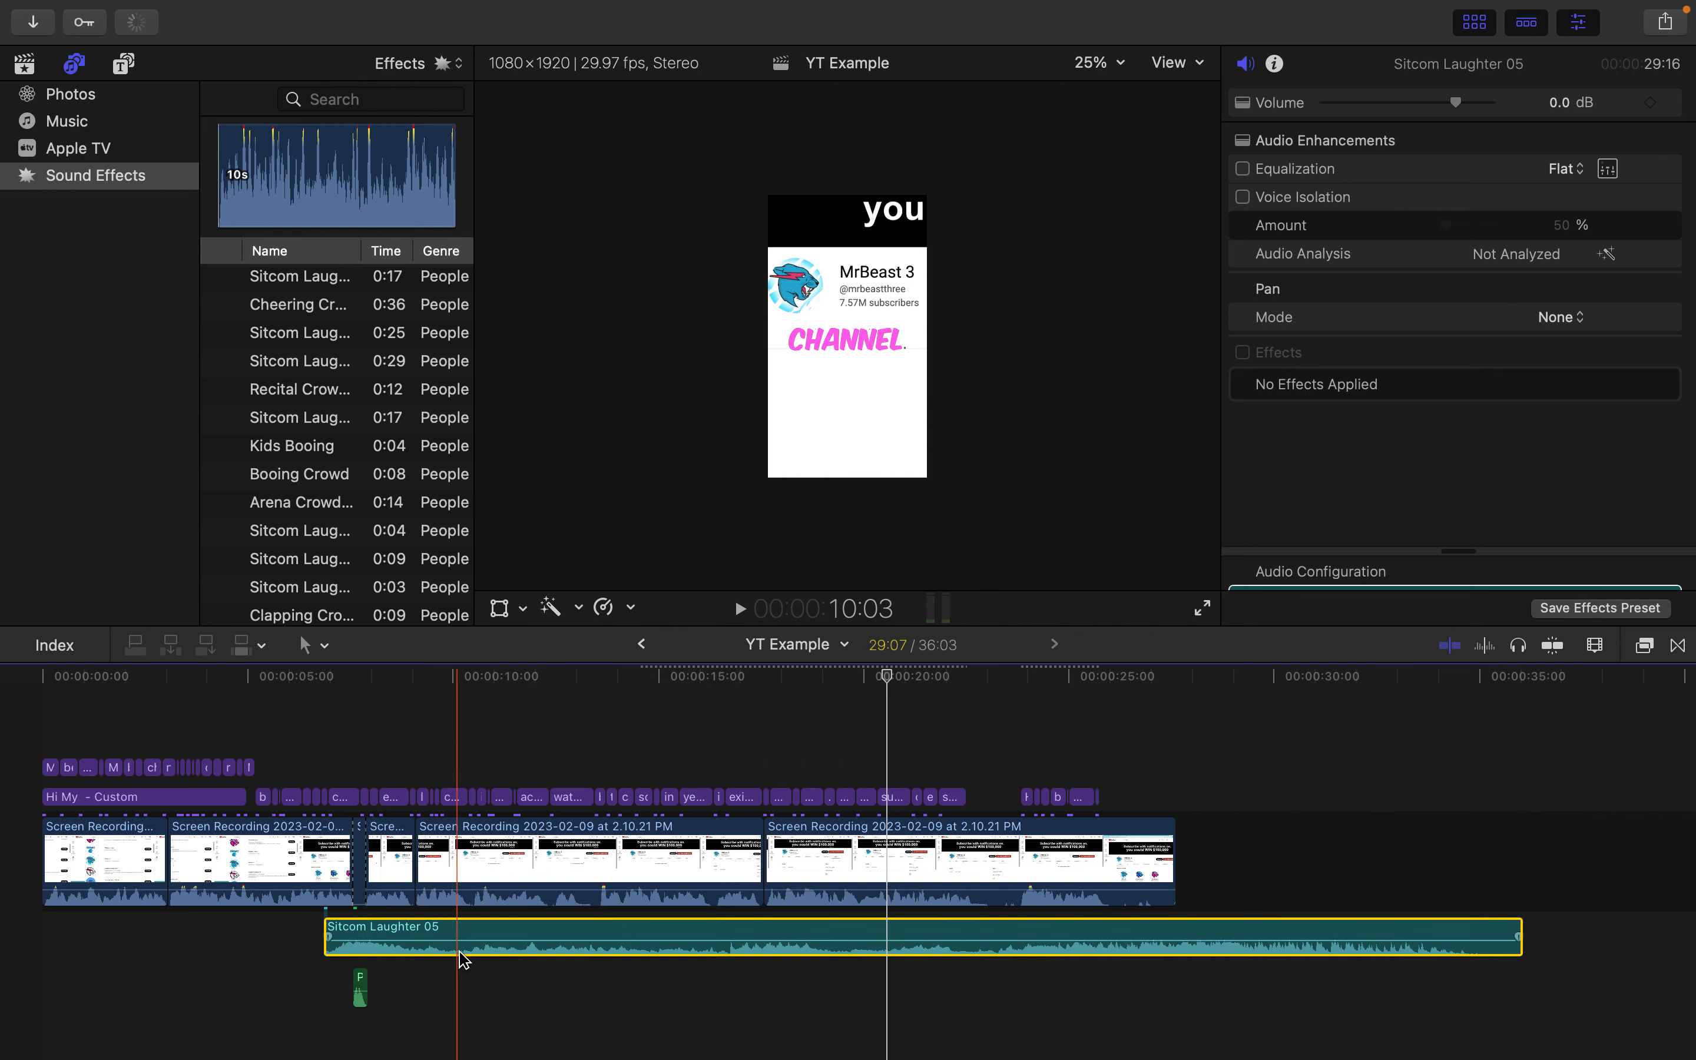
pyautogui.press('Delete')
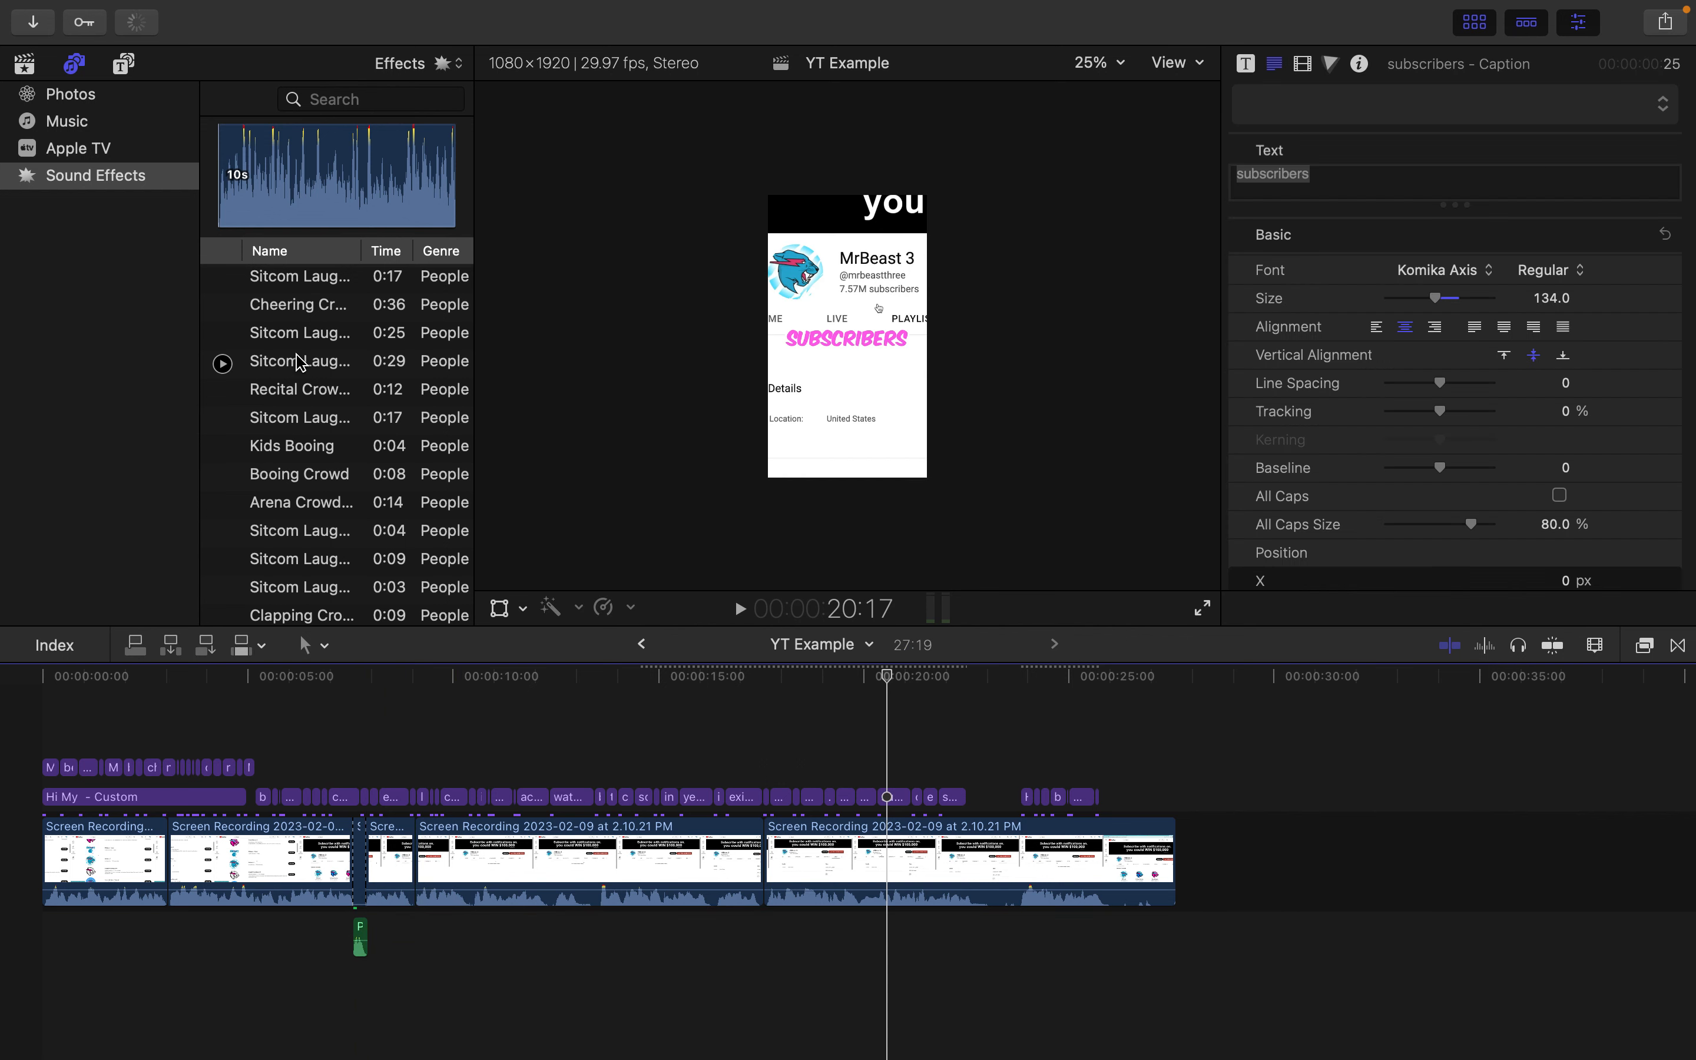
# Look through the Music, Apple TV and Photos media sources.
pyautogui.click(69, 184)
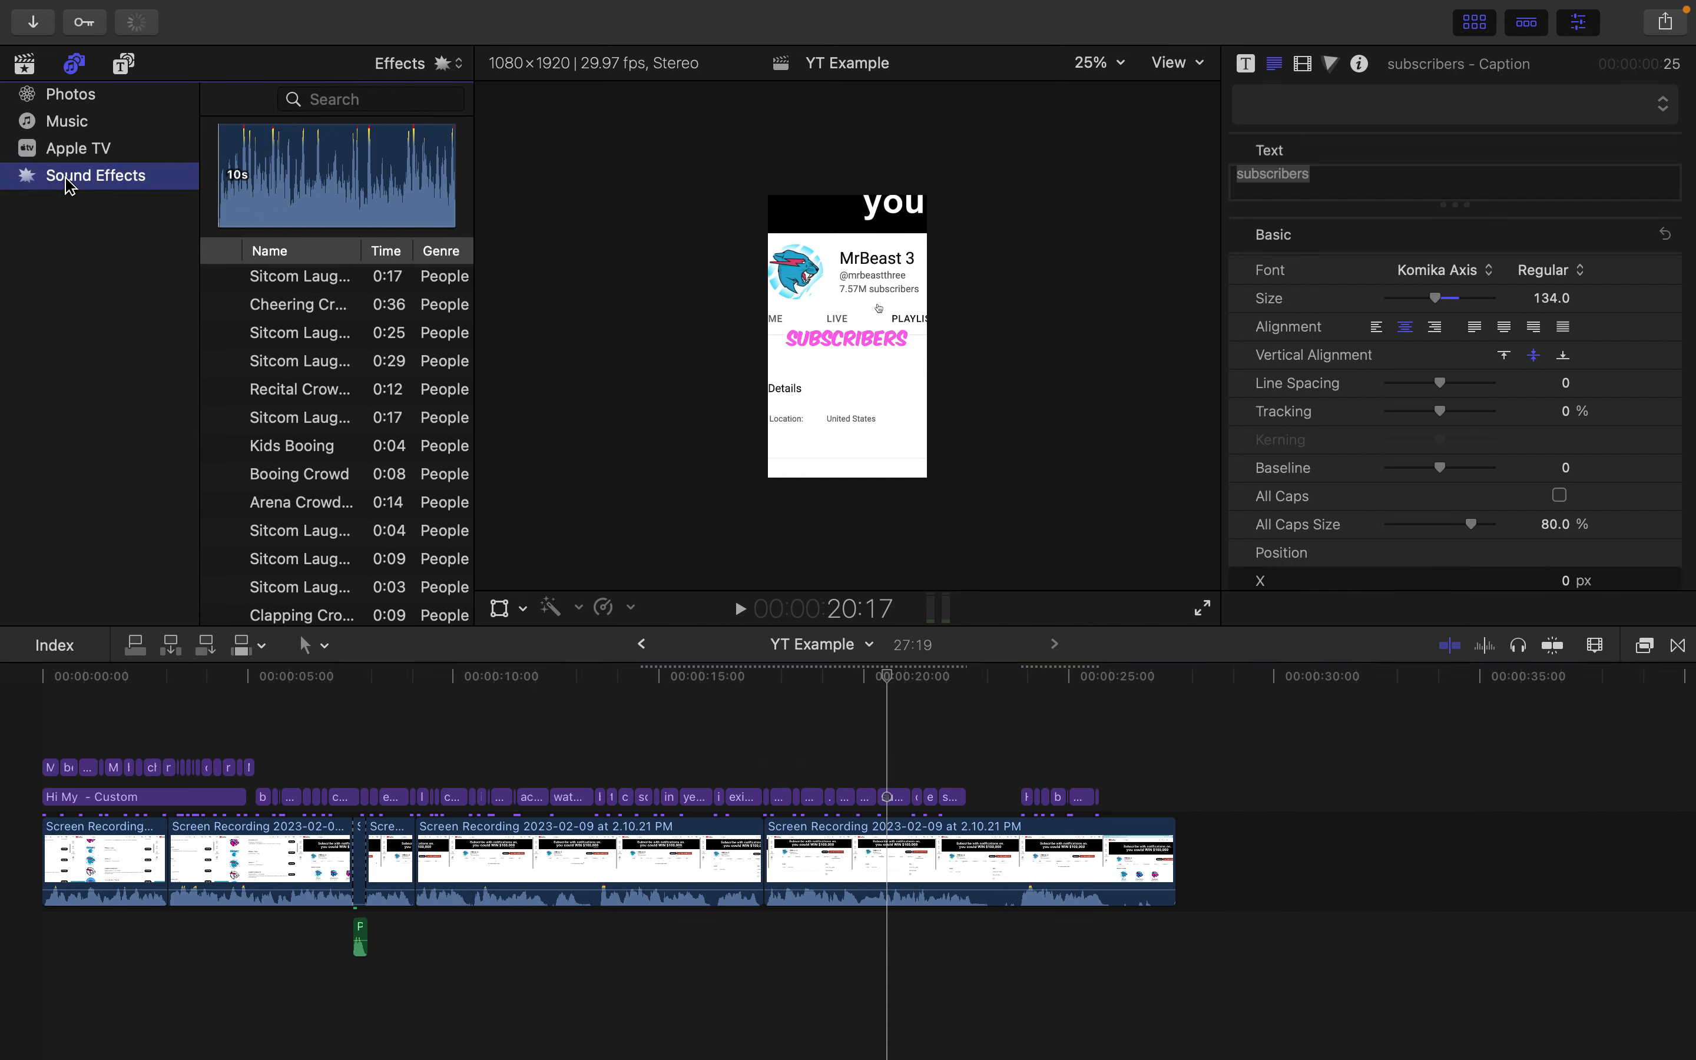
pyautogui.click(85, 122)
pyautogui.click(85, 149)
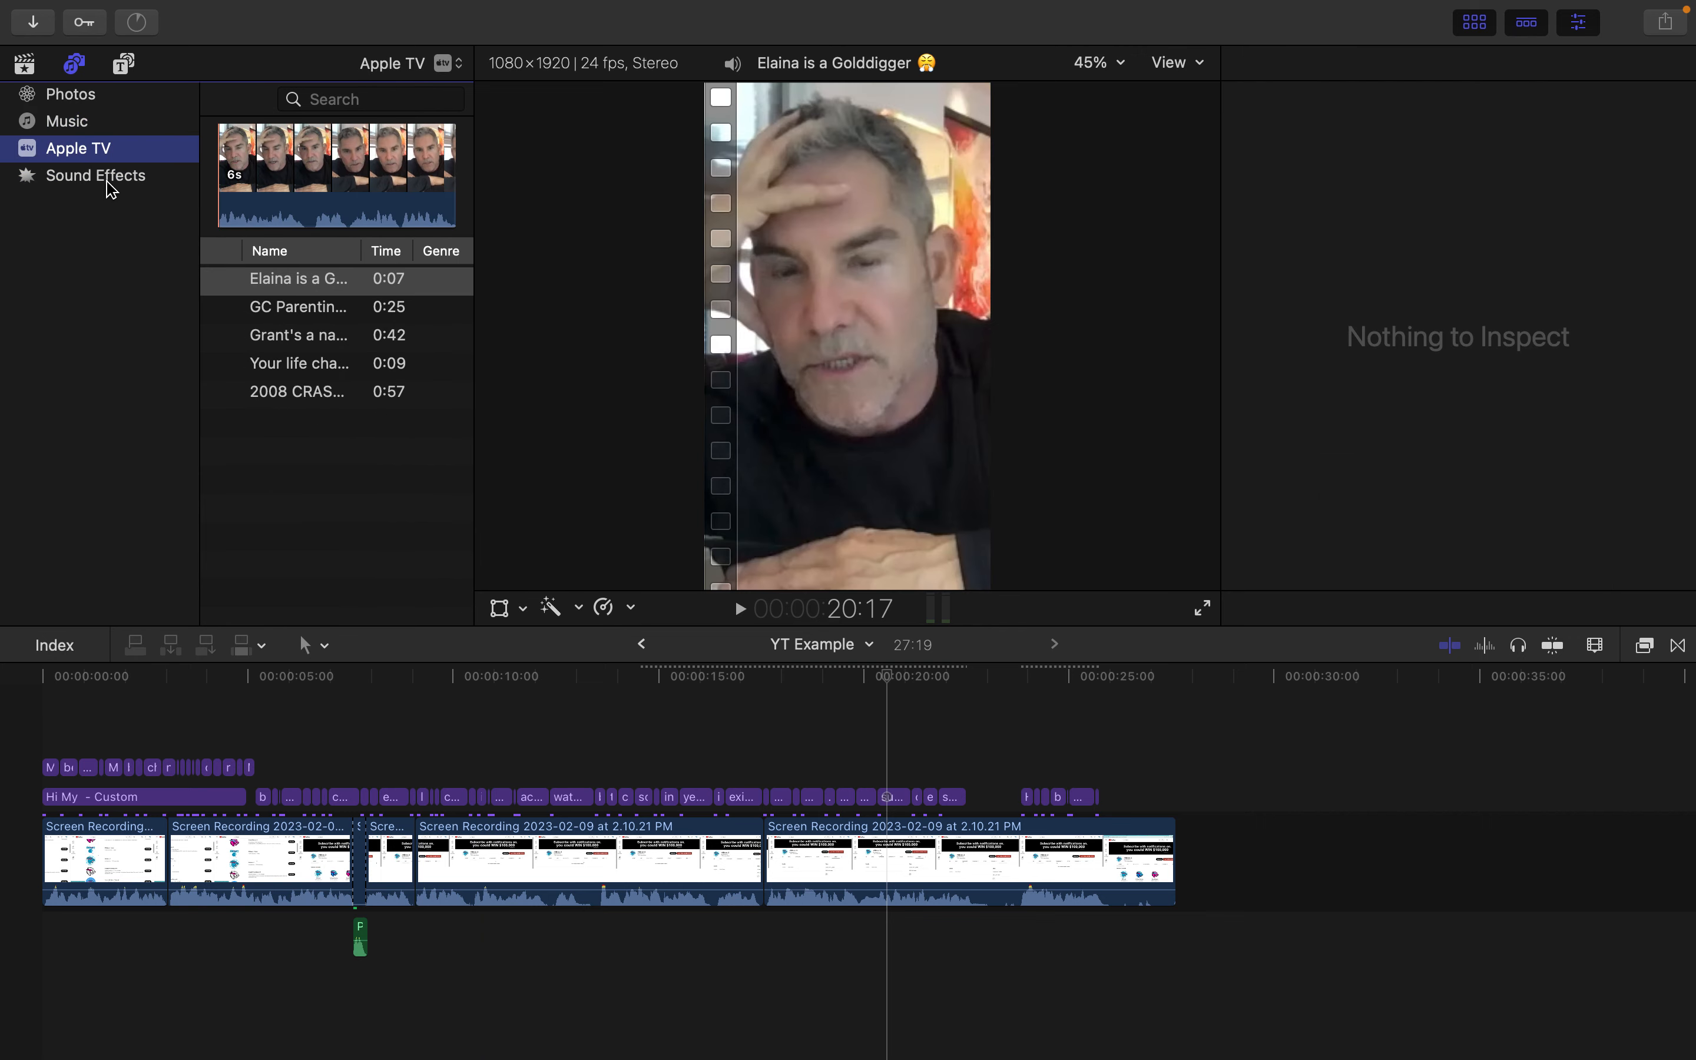
pyautogui.click(80, 94)
# Add the intense strings music from the Mr Beast event beneath the screen recording, starting at the beginning of the timeline.
pyautogui.click(25, 64)
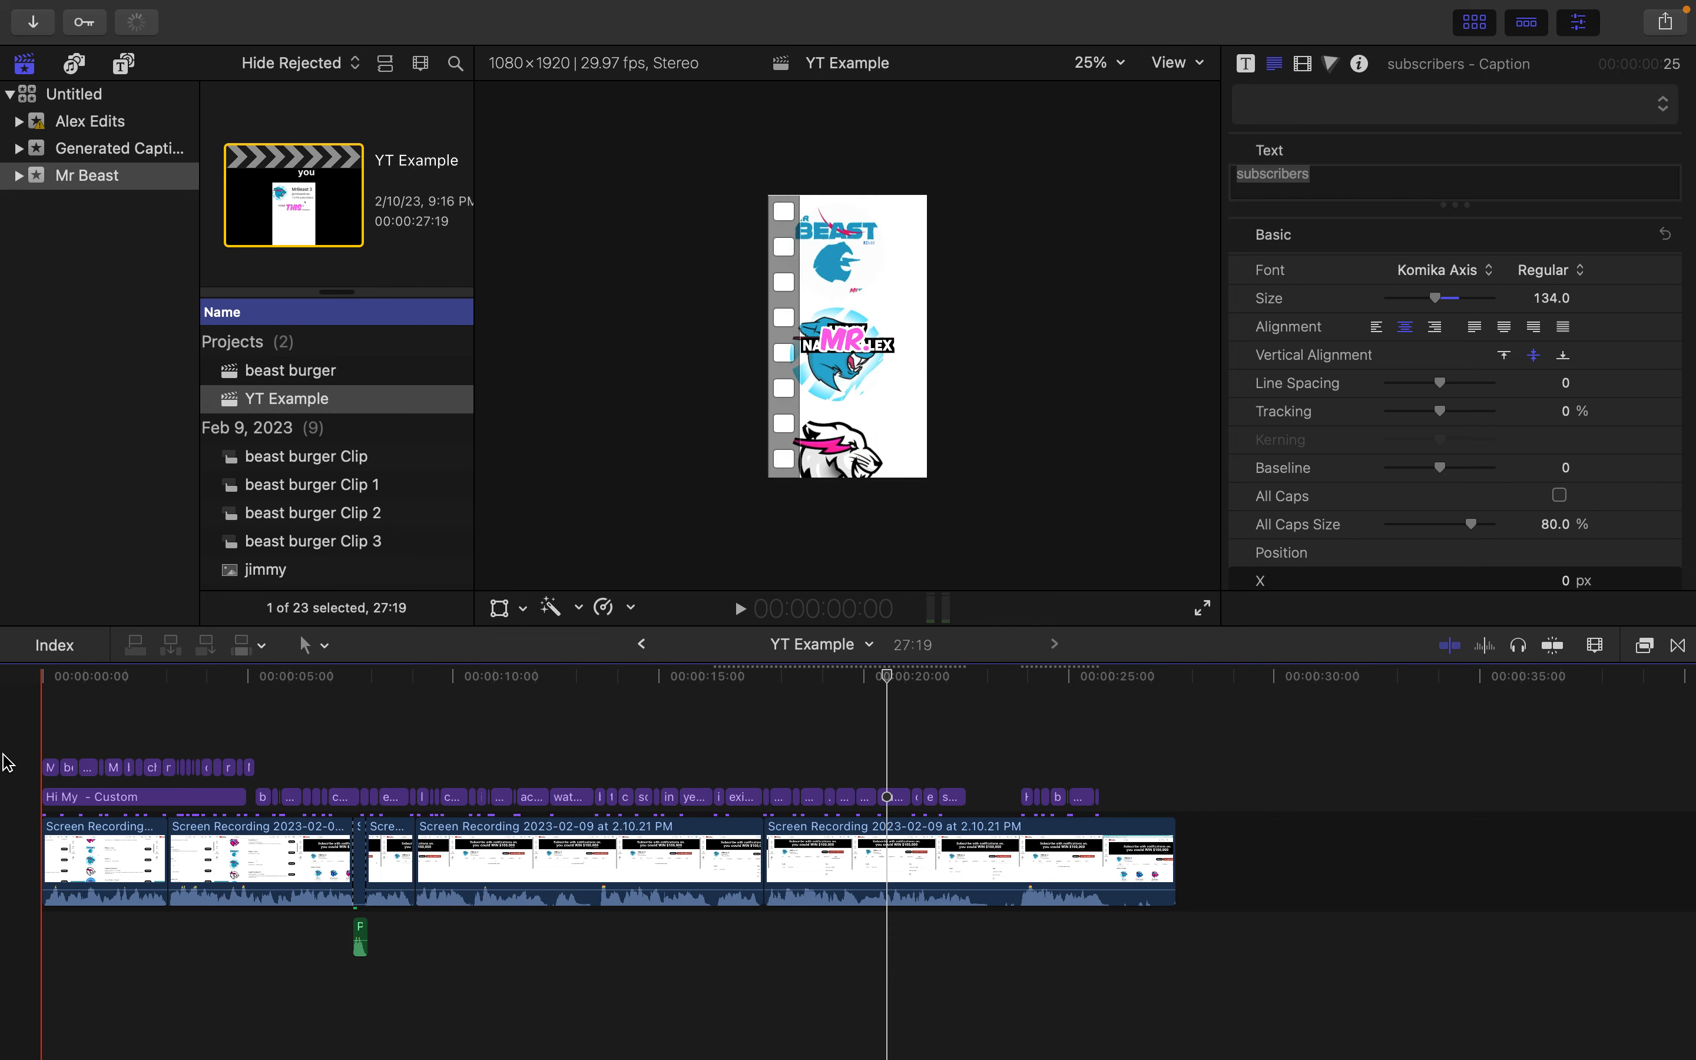
pyautogui.scroll(-10, 295, 454)
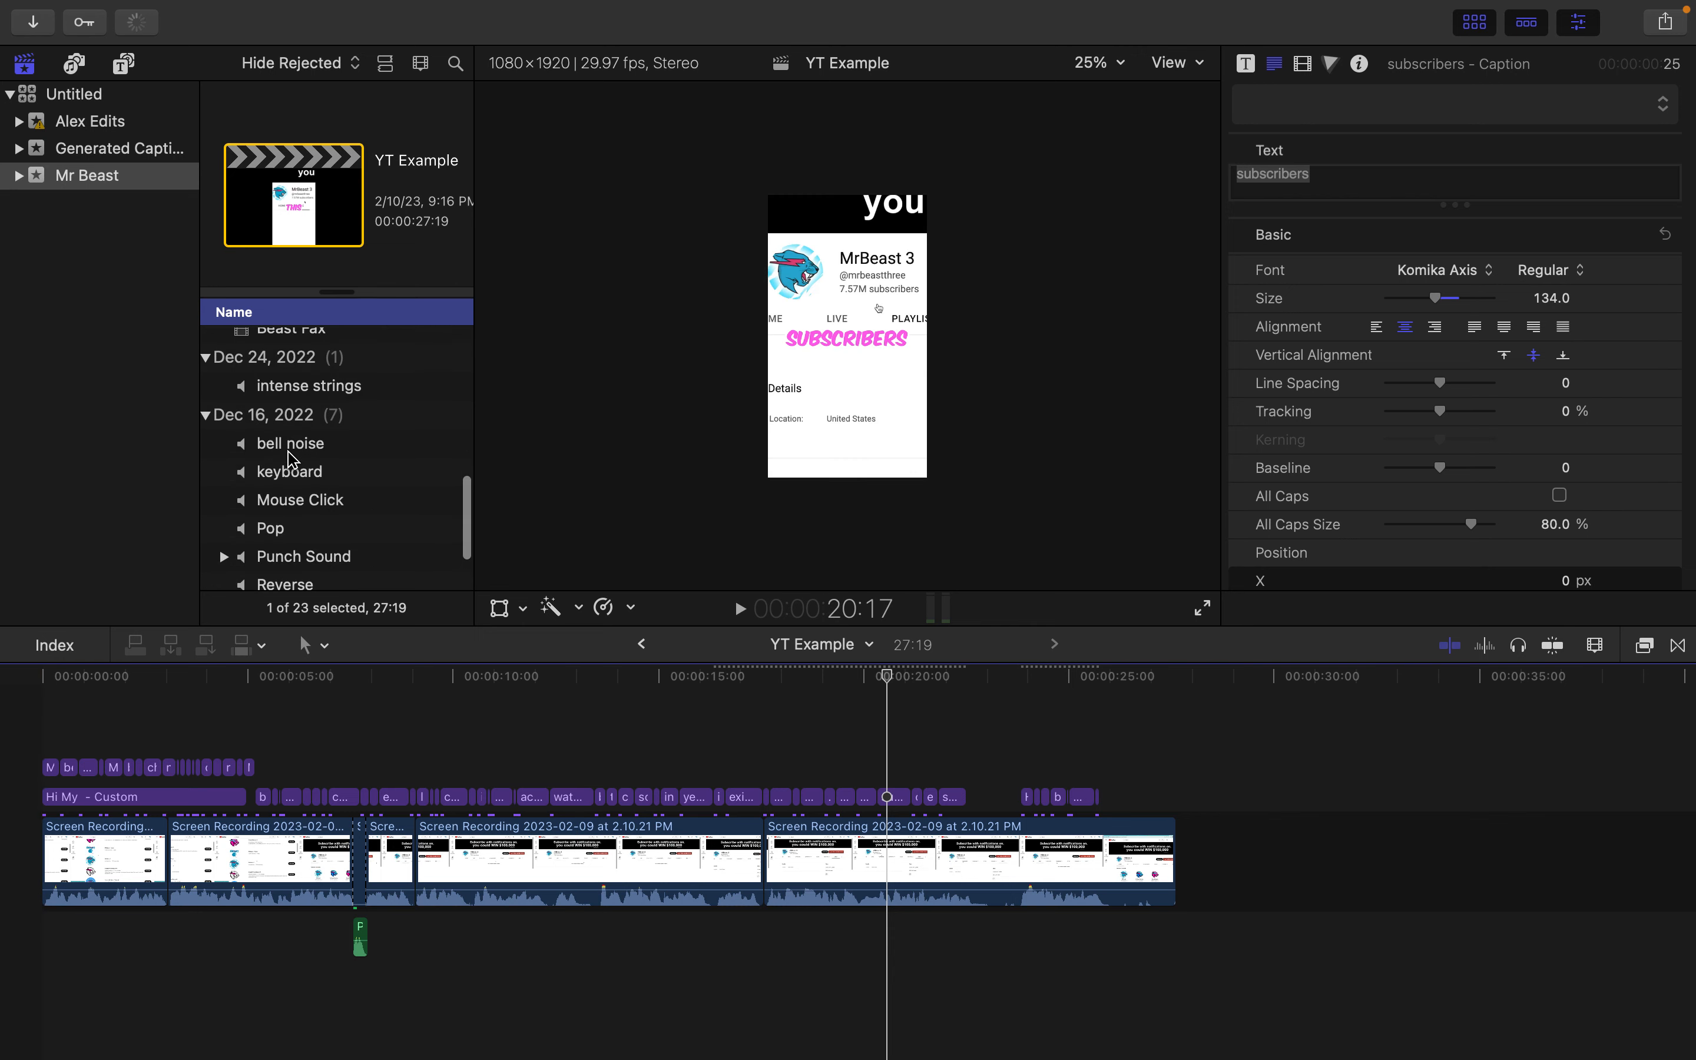
pyautogui.scroll(5, 292, 459)
pyautogui.click(294, 545)
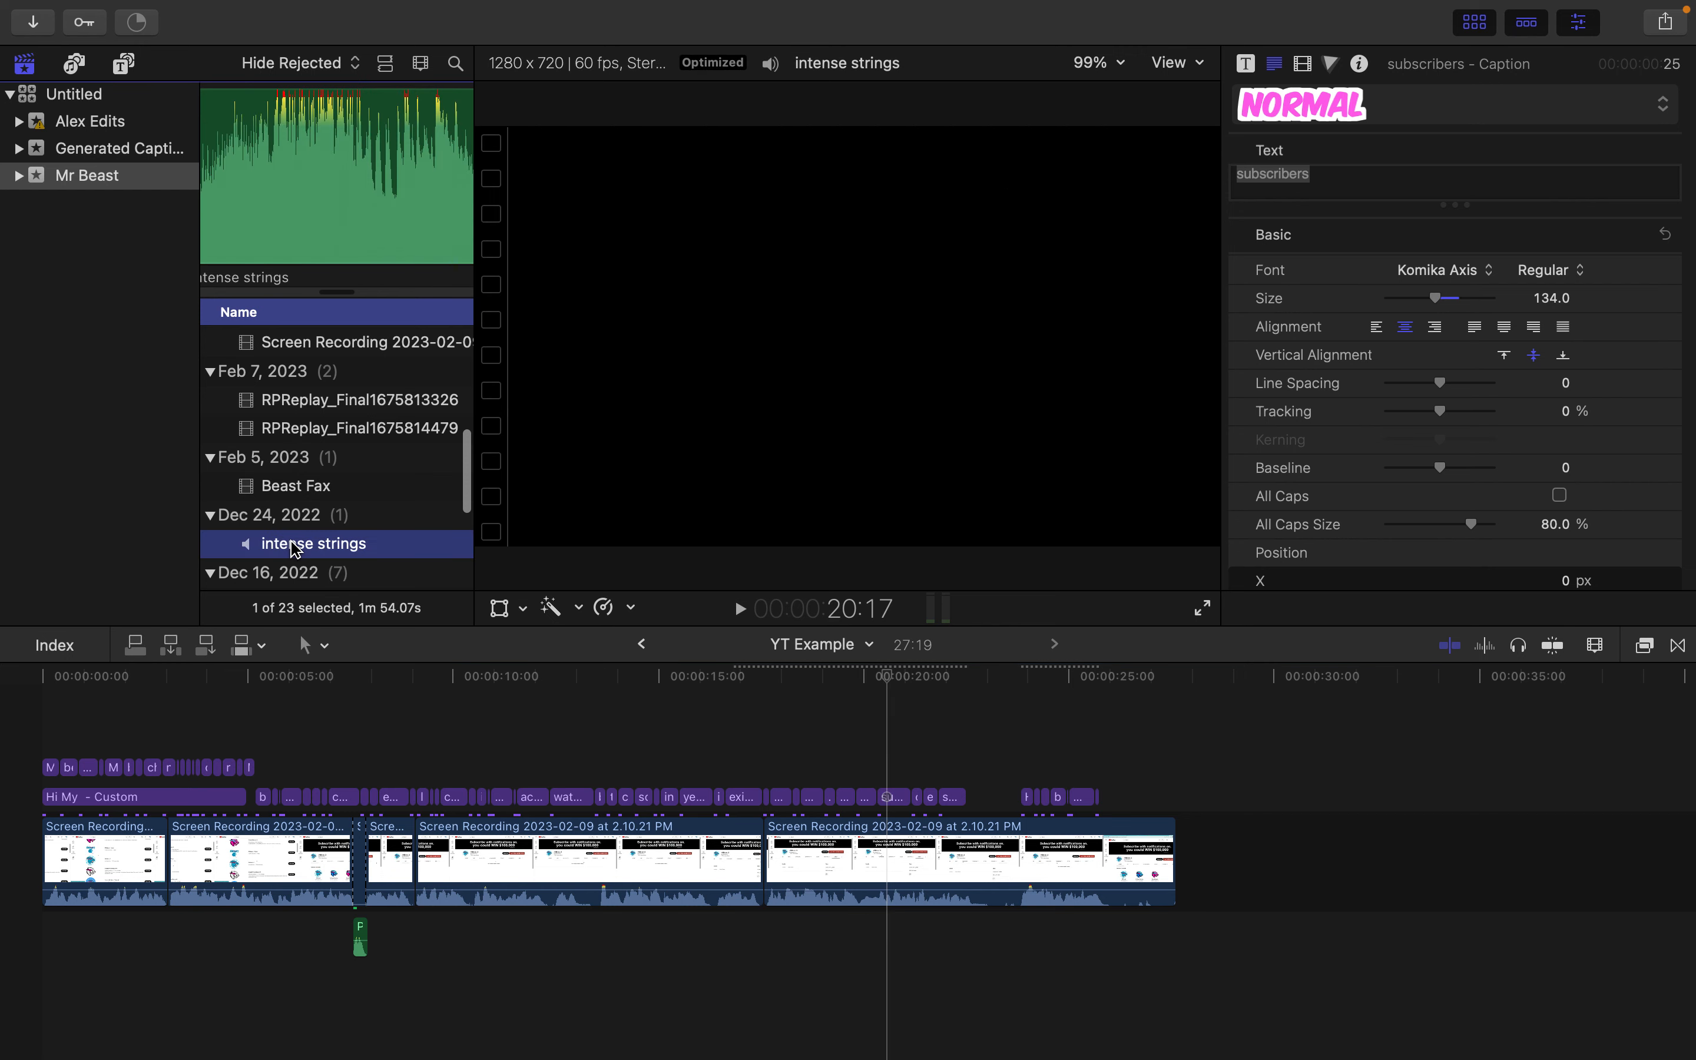
pyautogui.scroll(-3, 281, 561)
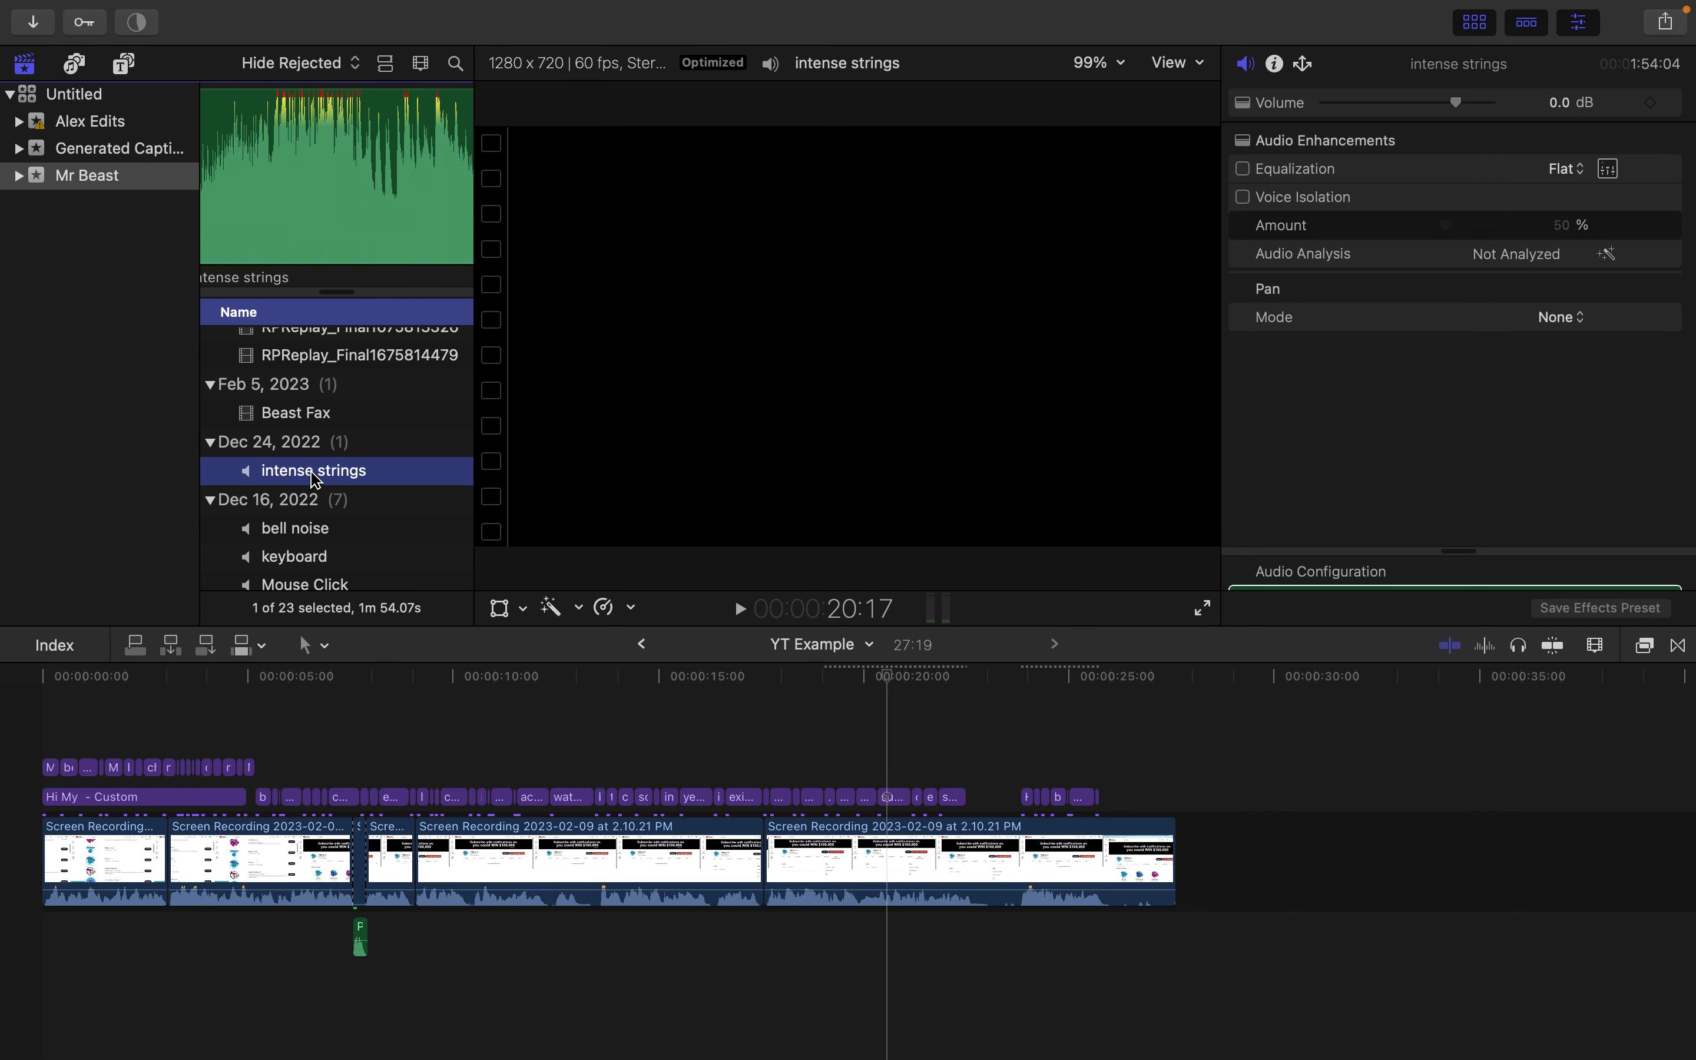
pyautogui.moveTo(316, 480); pyautogui.dragTo(47, 948)
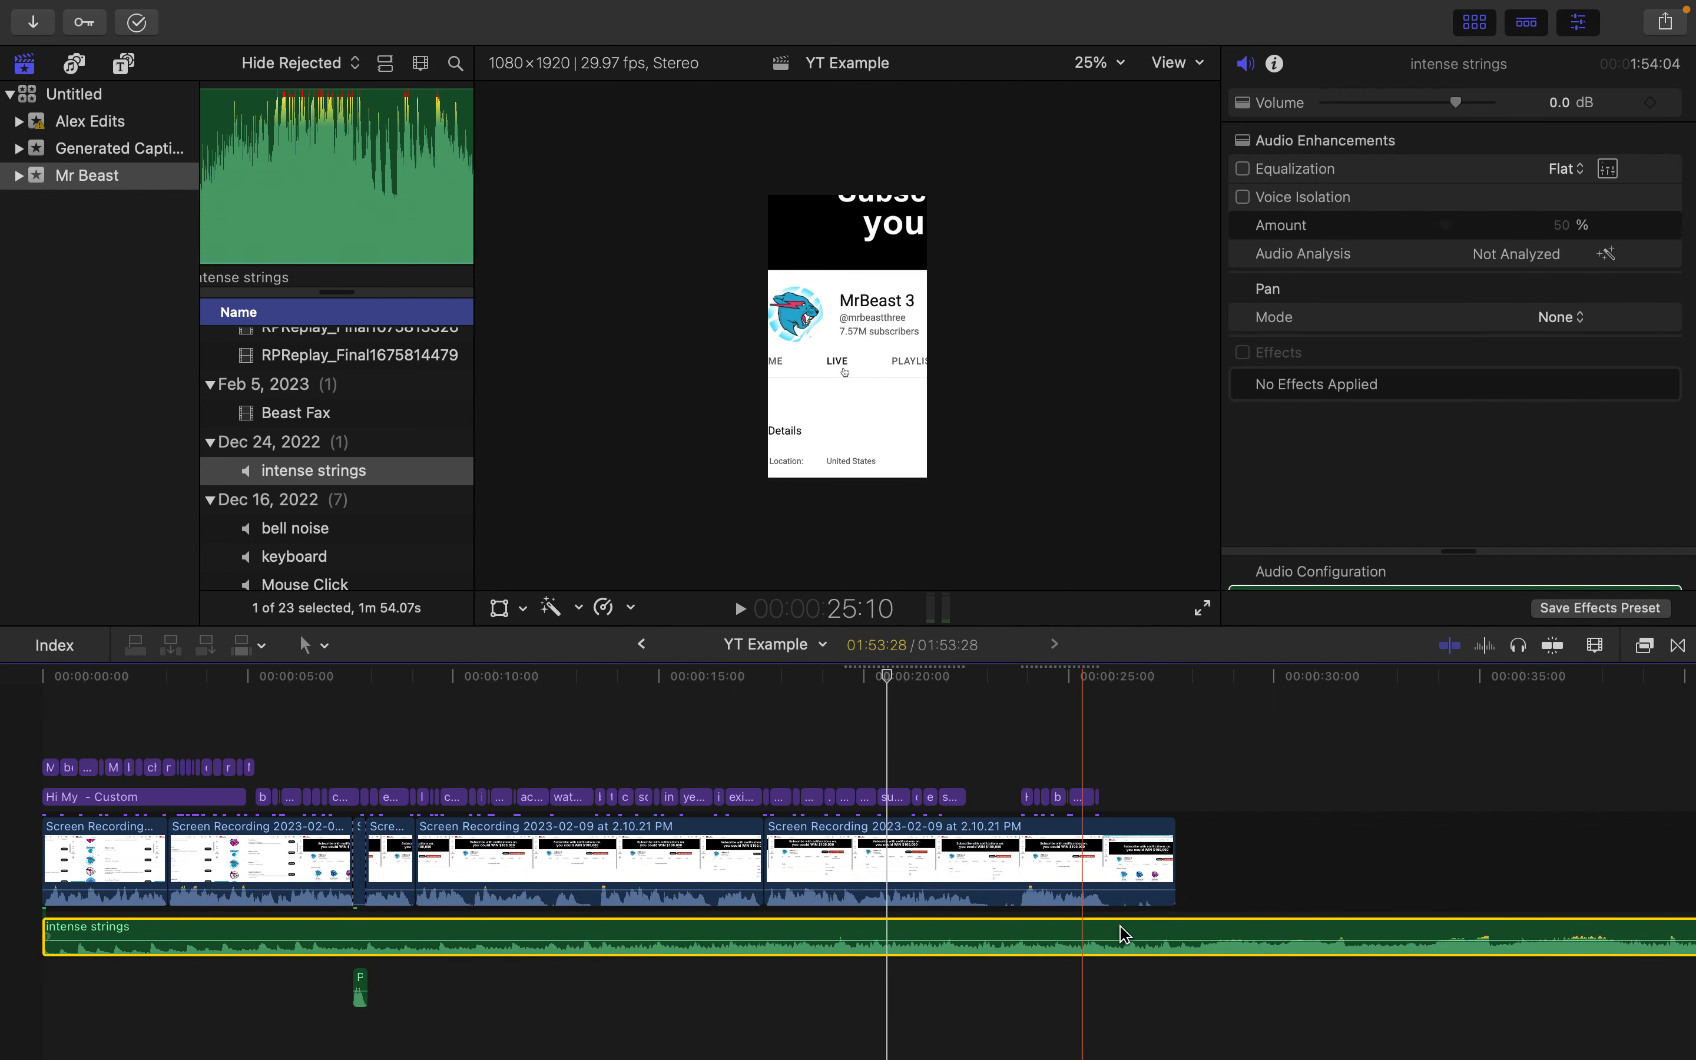
# Cut the intense strings music at 27:20, where the screen recording ends, and delete the remainder.
pyautogui.scroll(-1, 1121, 932)
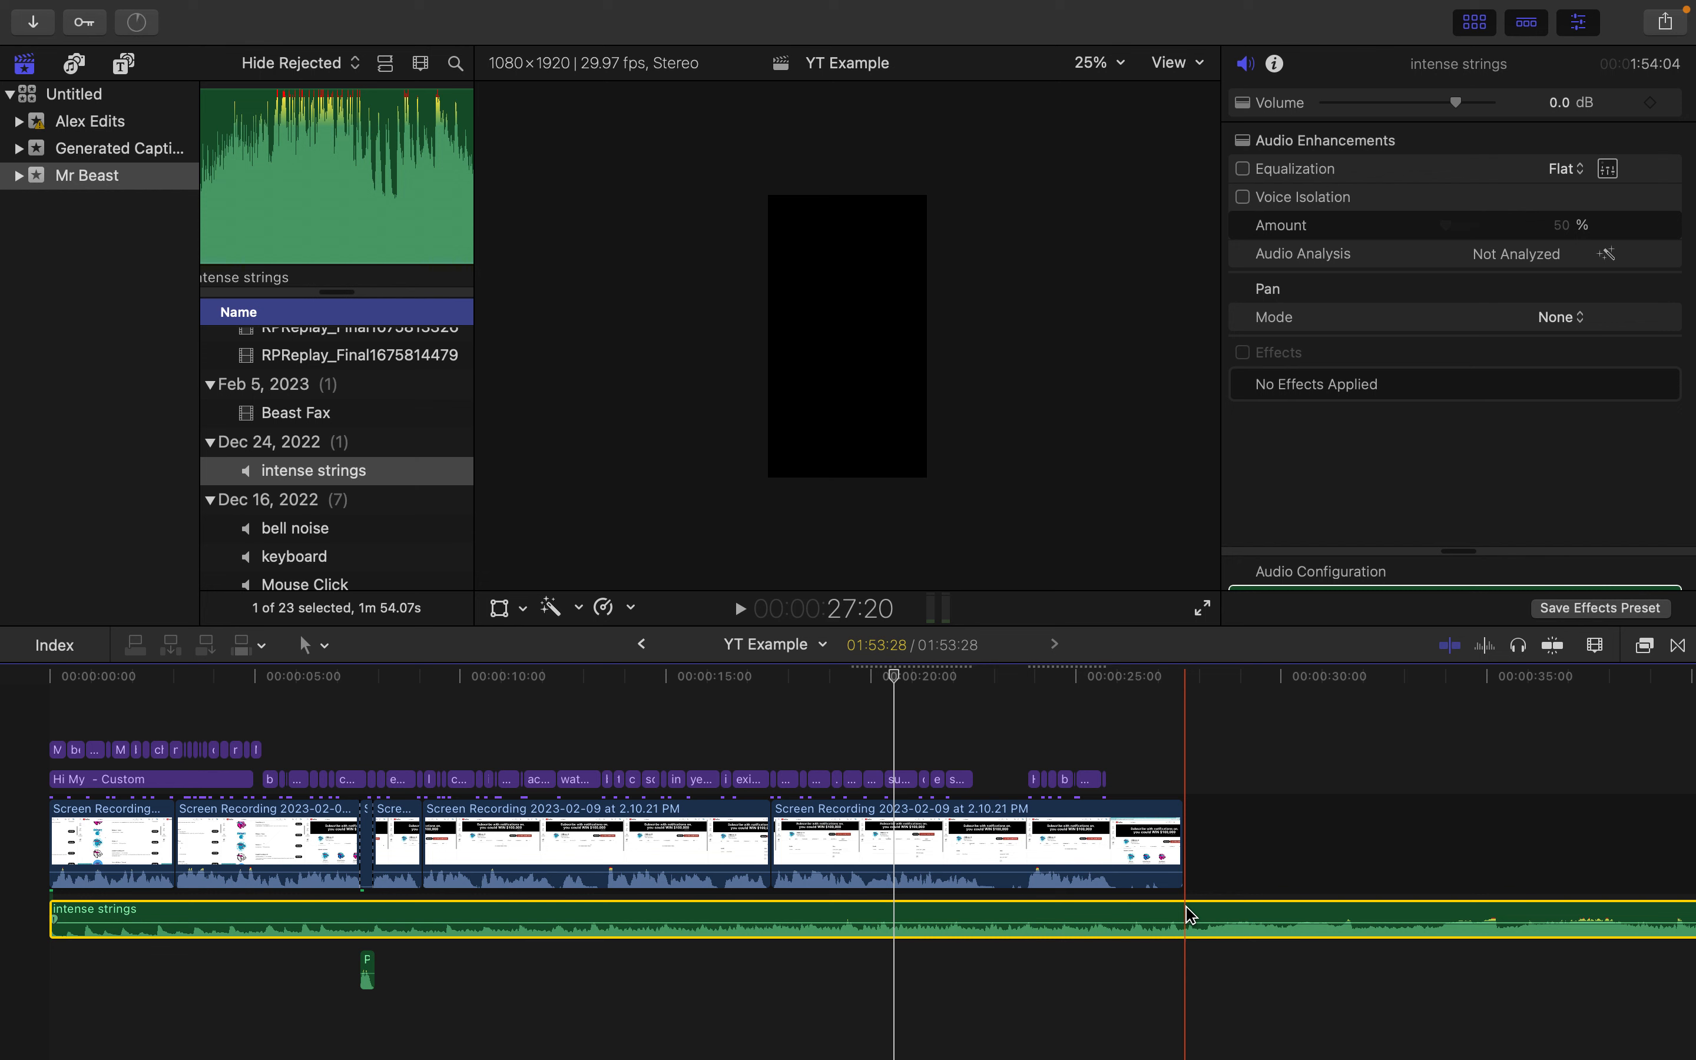
pyautogui.press('super+b')
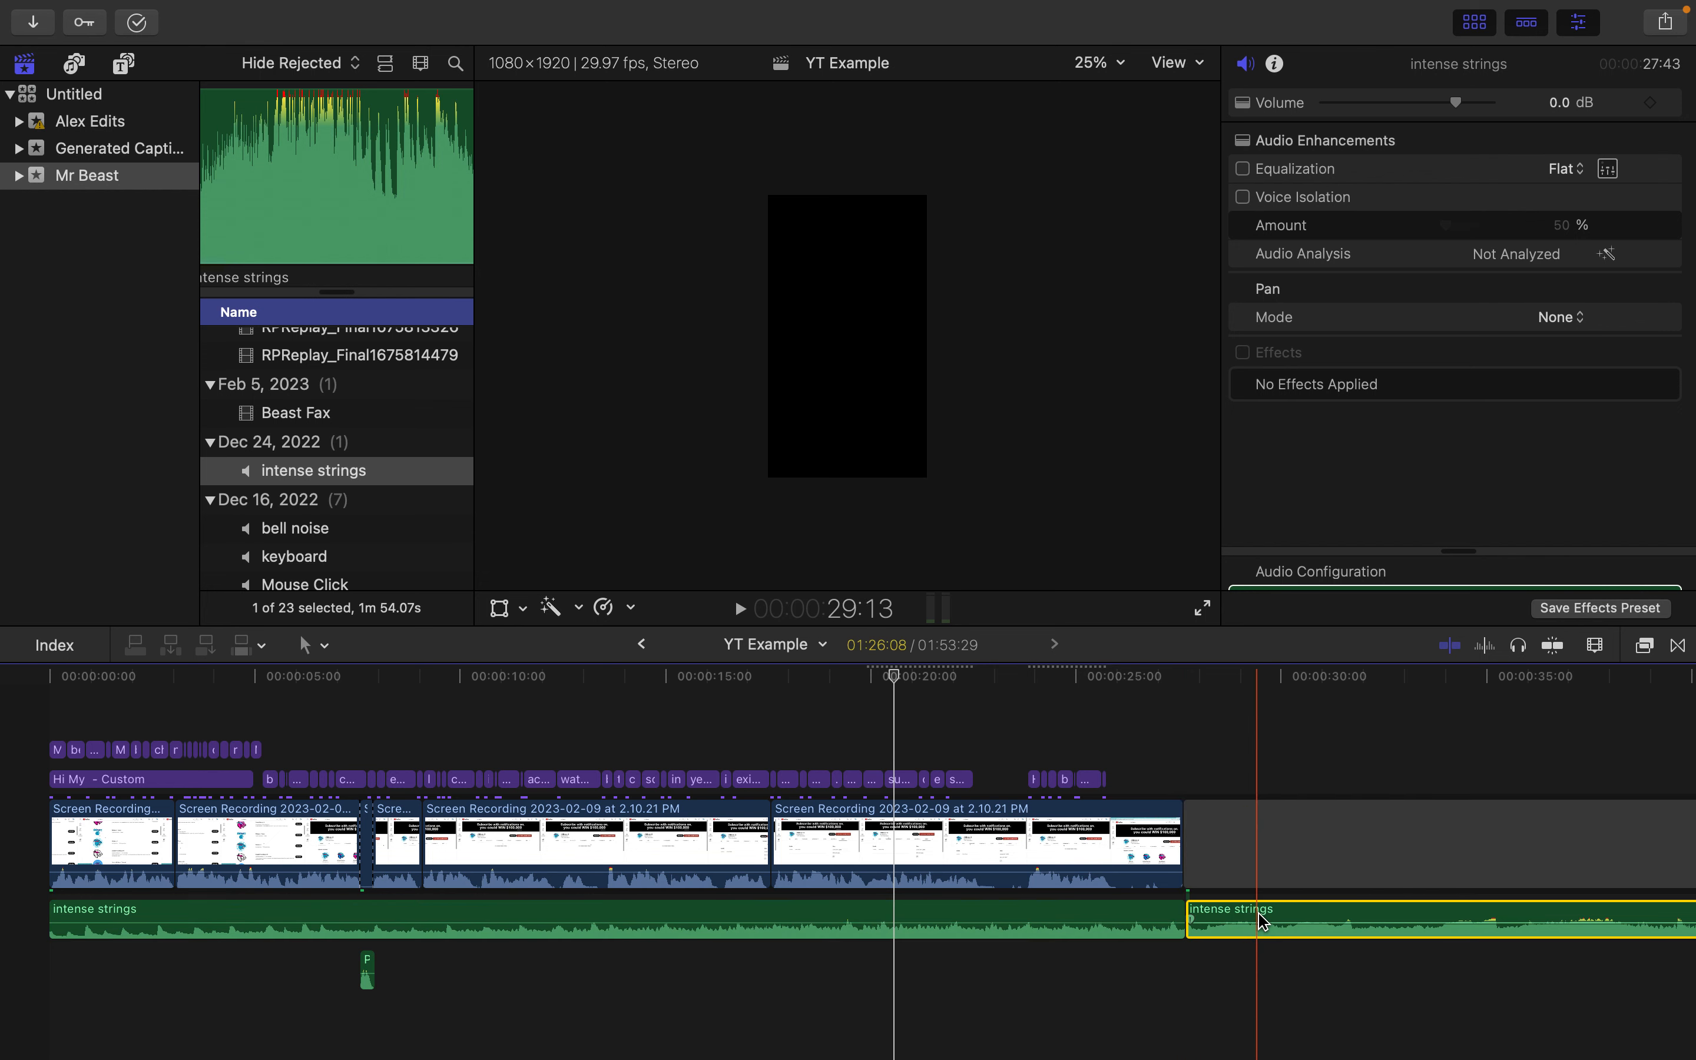
pyautogui.press('Delete')
# Delete the leftover gap clip after the end of the screen recording.
pyautogui.hscroll(5, 1286, 848)
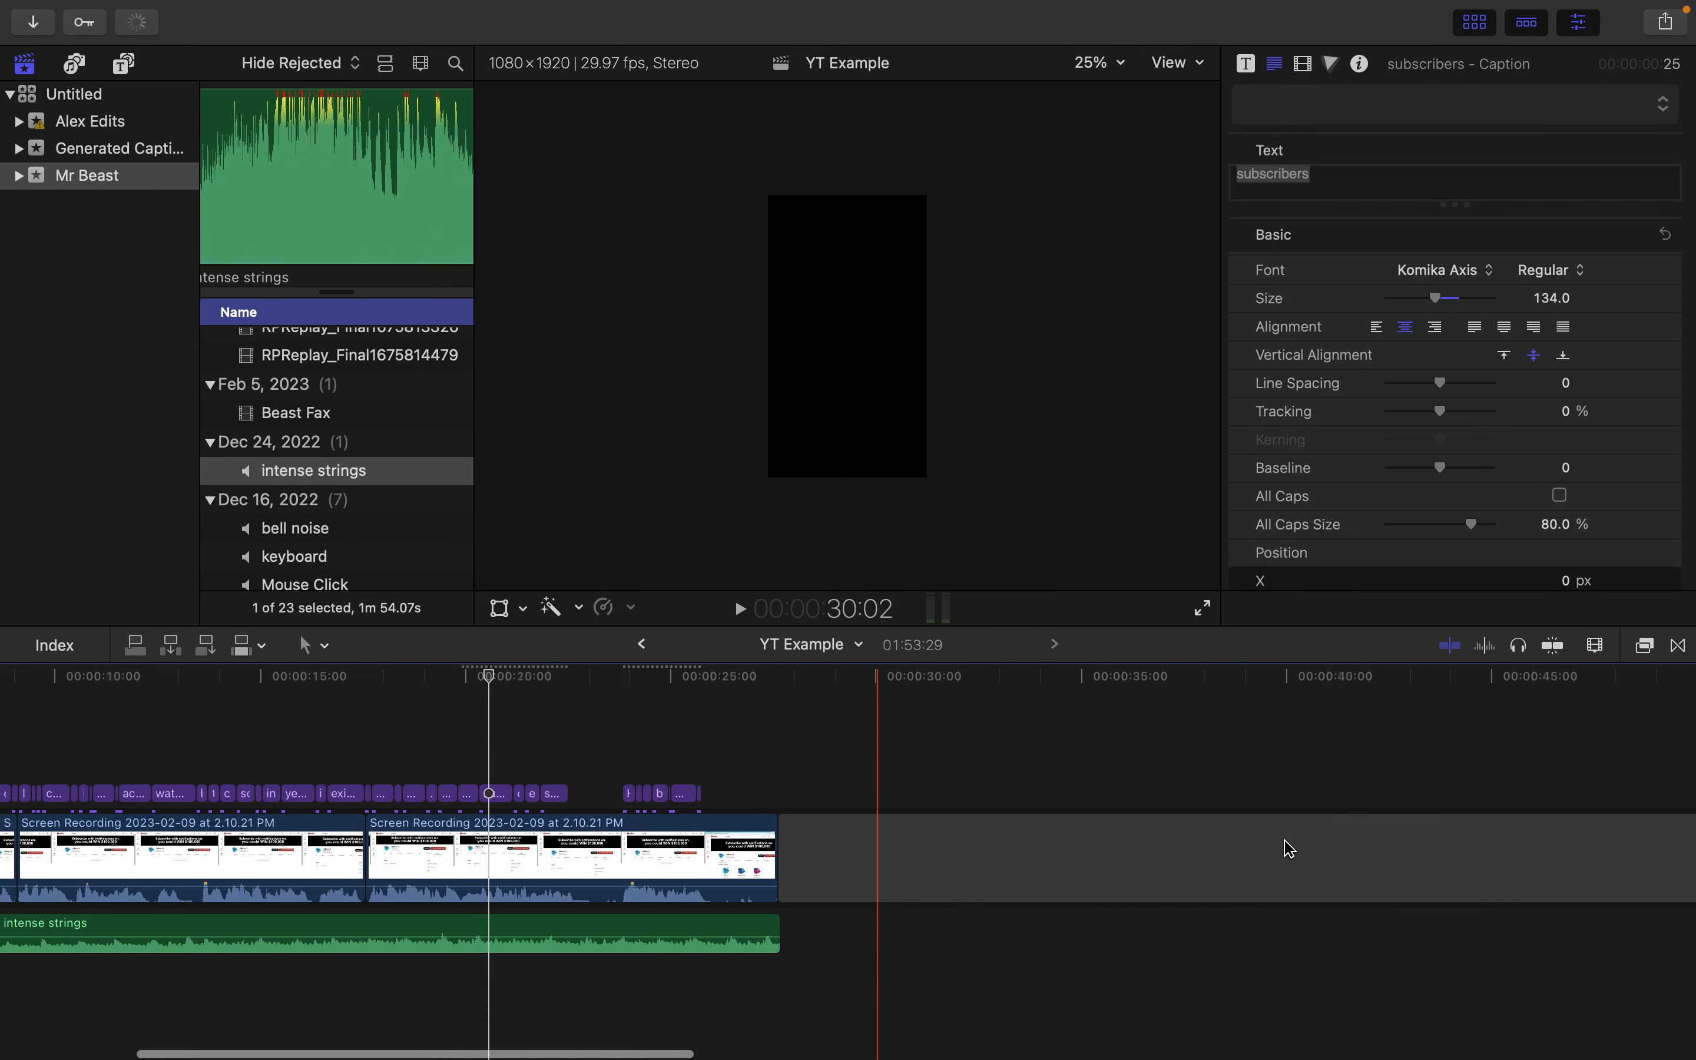
pyautogui.click(1166, 812)
pyautogui.hscroll(10, 1169, 813)
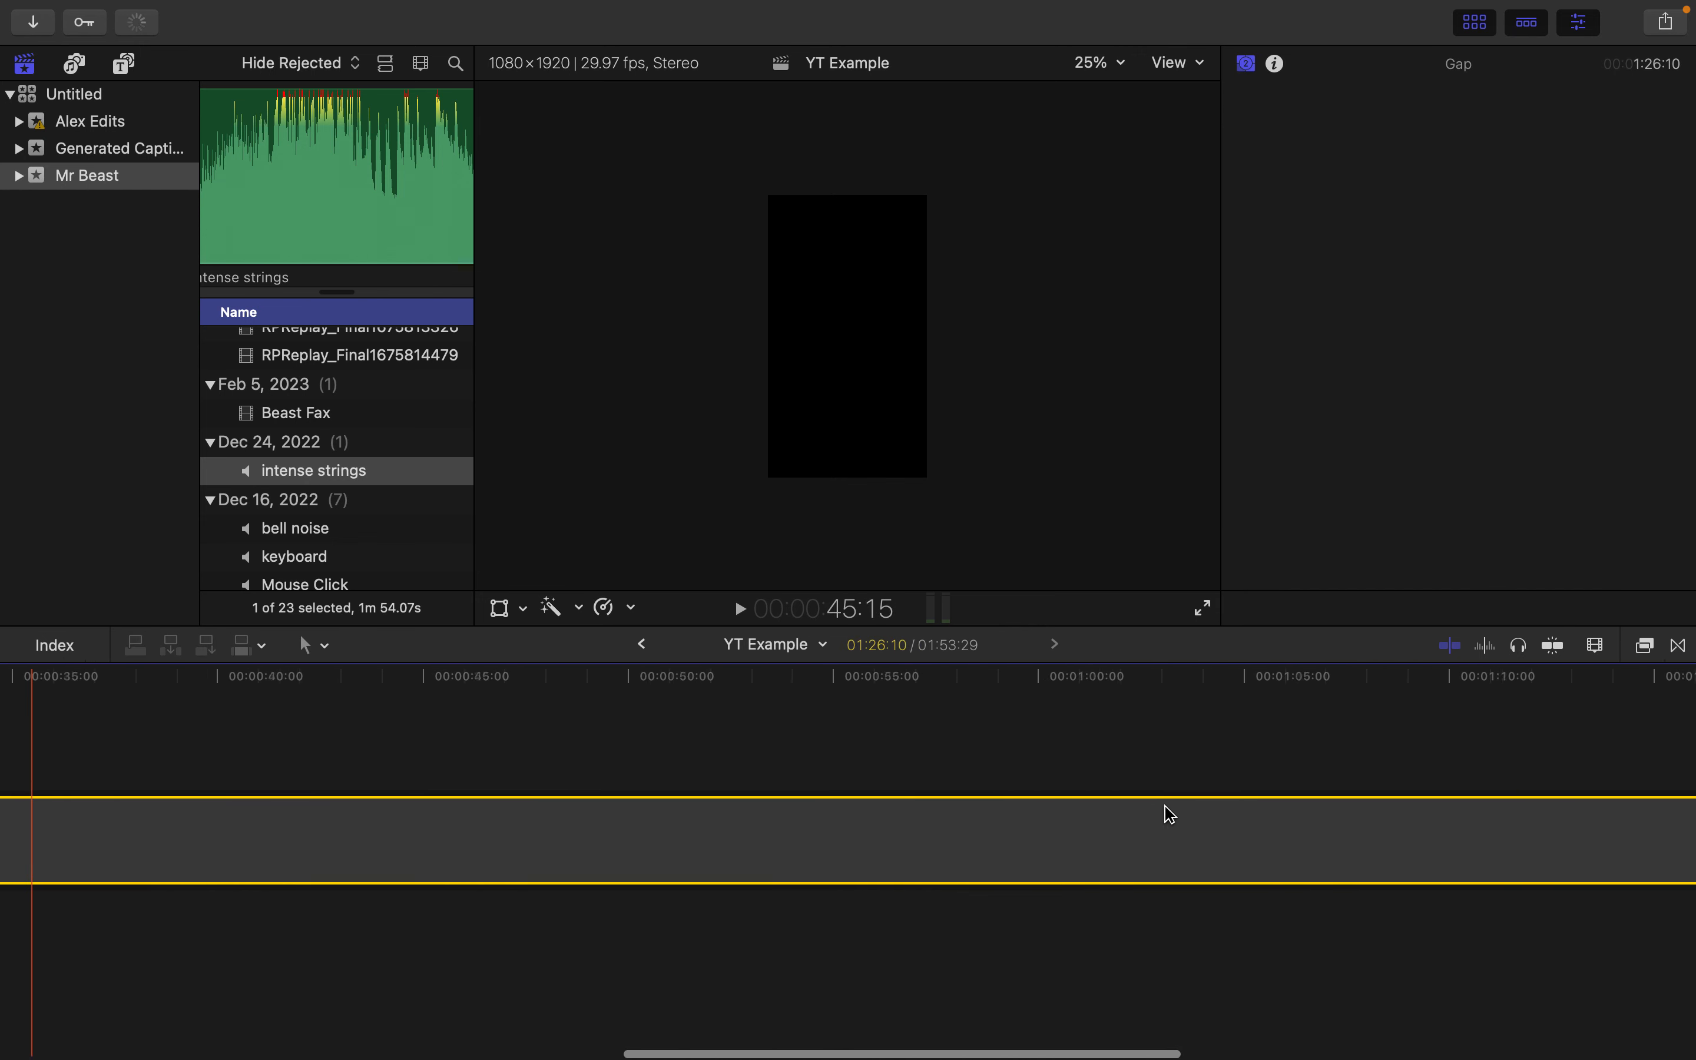
pyautogui.hscroll(-15, 1169, 813)
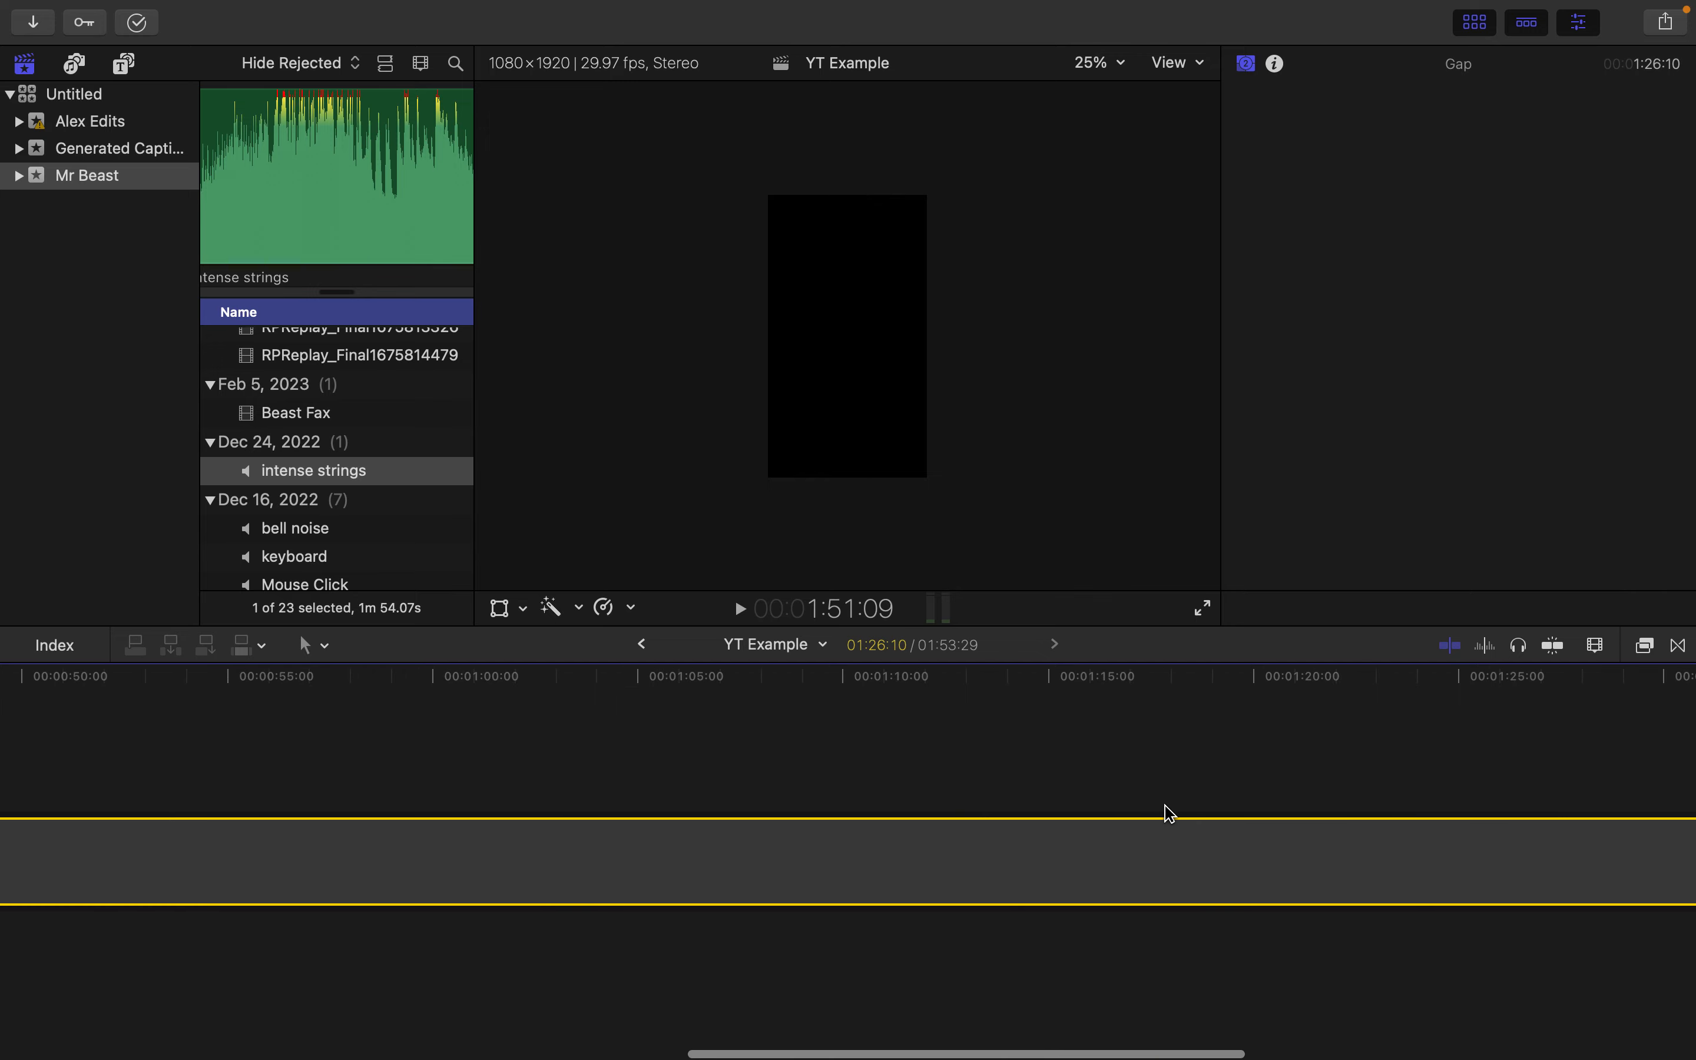
pyautogui.press('Delete')
pyautogui.hscroll(-3, 1162, 813)
pyautogui.click(1044, 825)
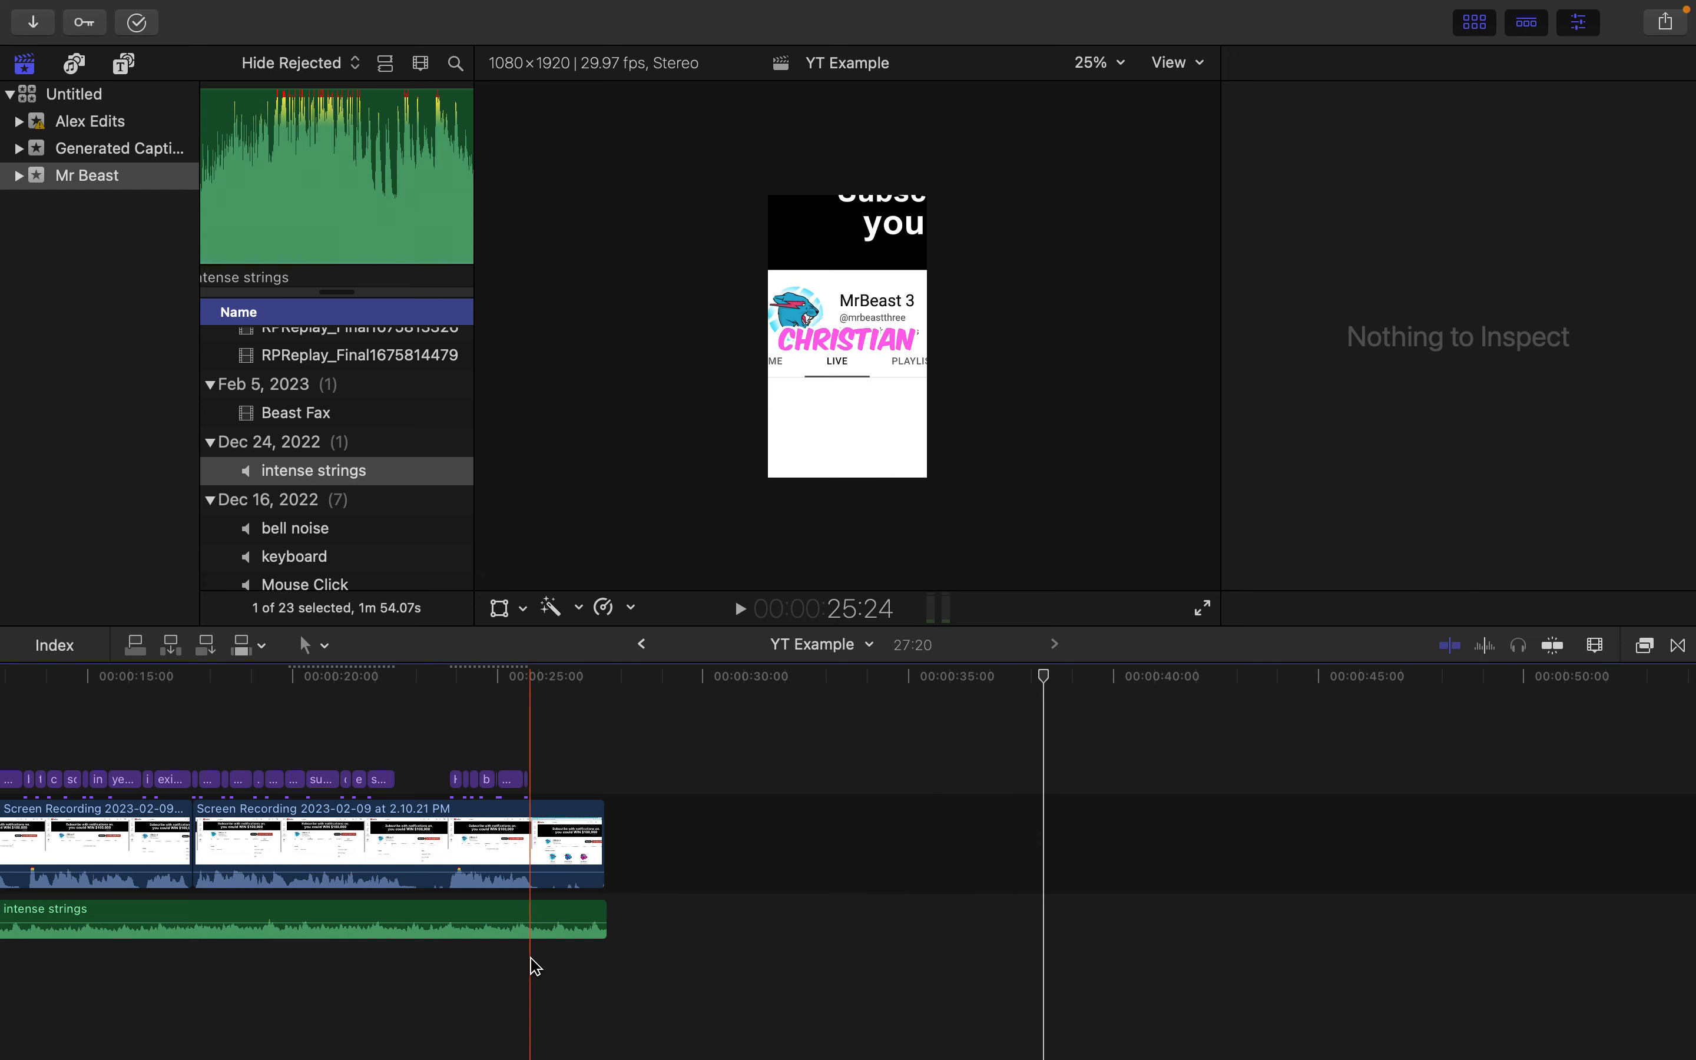
pyautogui.click(616, 985)
pyautogui.hscroll(-10, 617, 986)
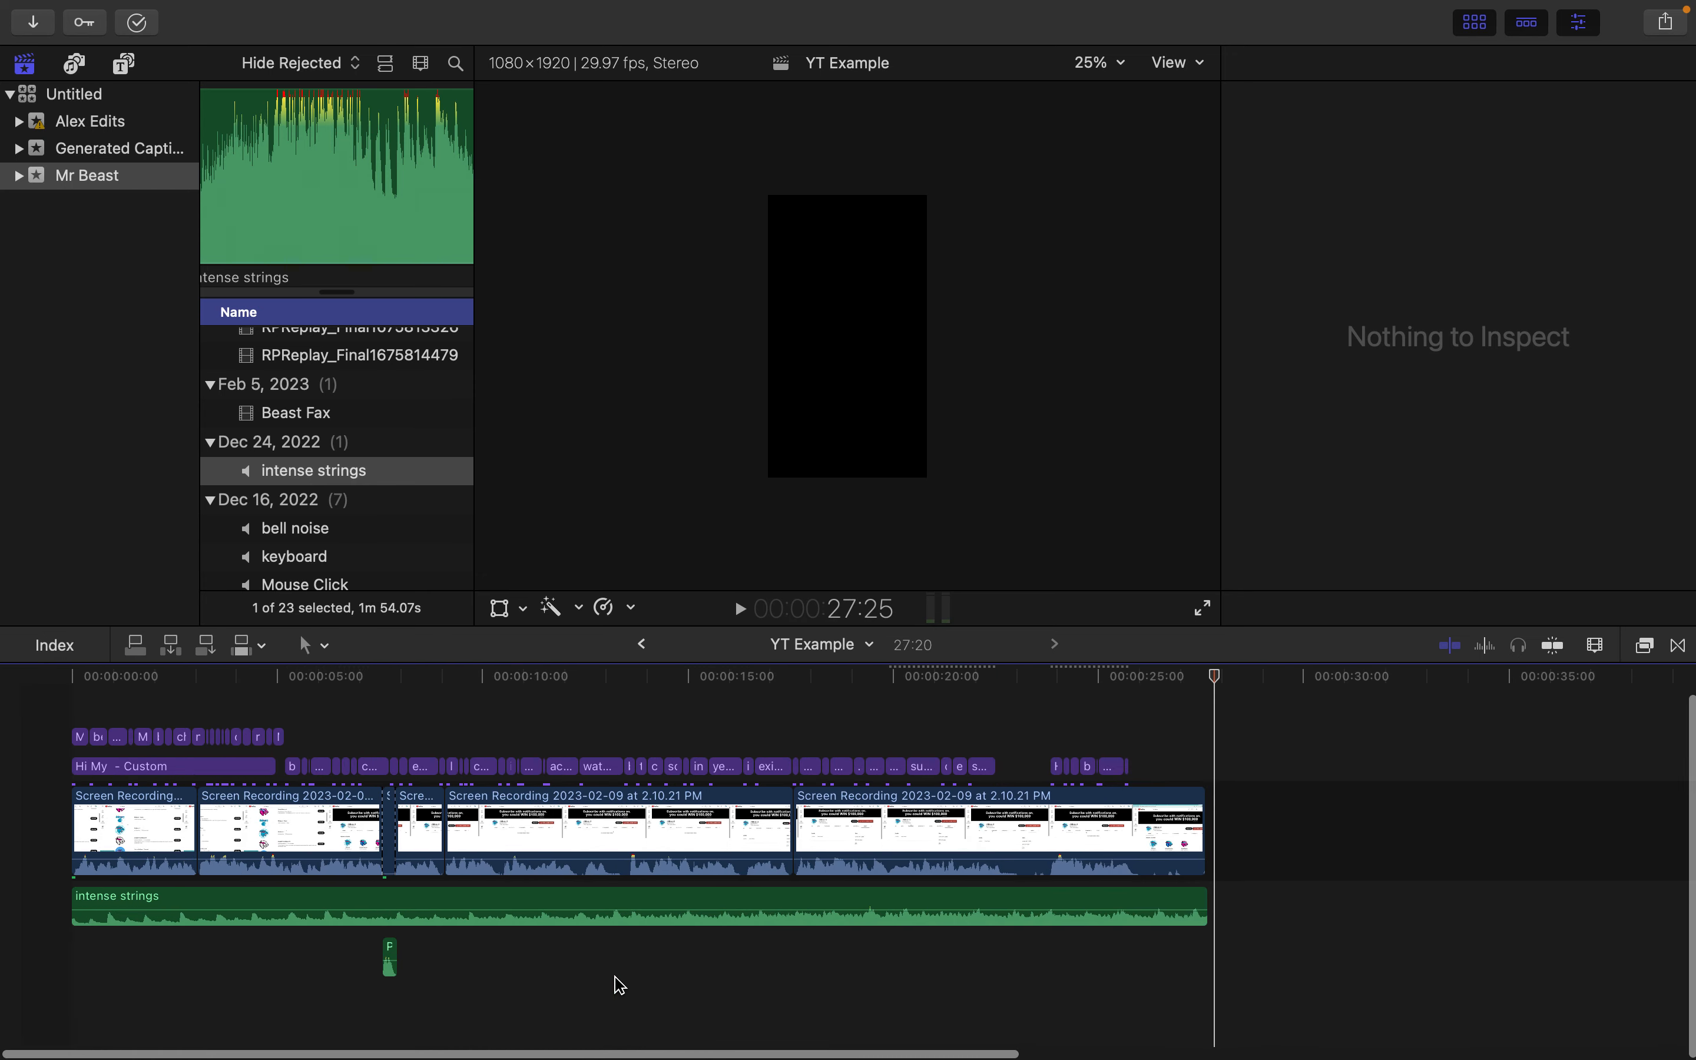
# Open the beast burger project and examine its caption clips, Zoom transition, sound effects and music layers.
pyautogui.click(87, 181)
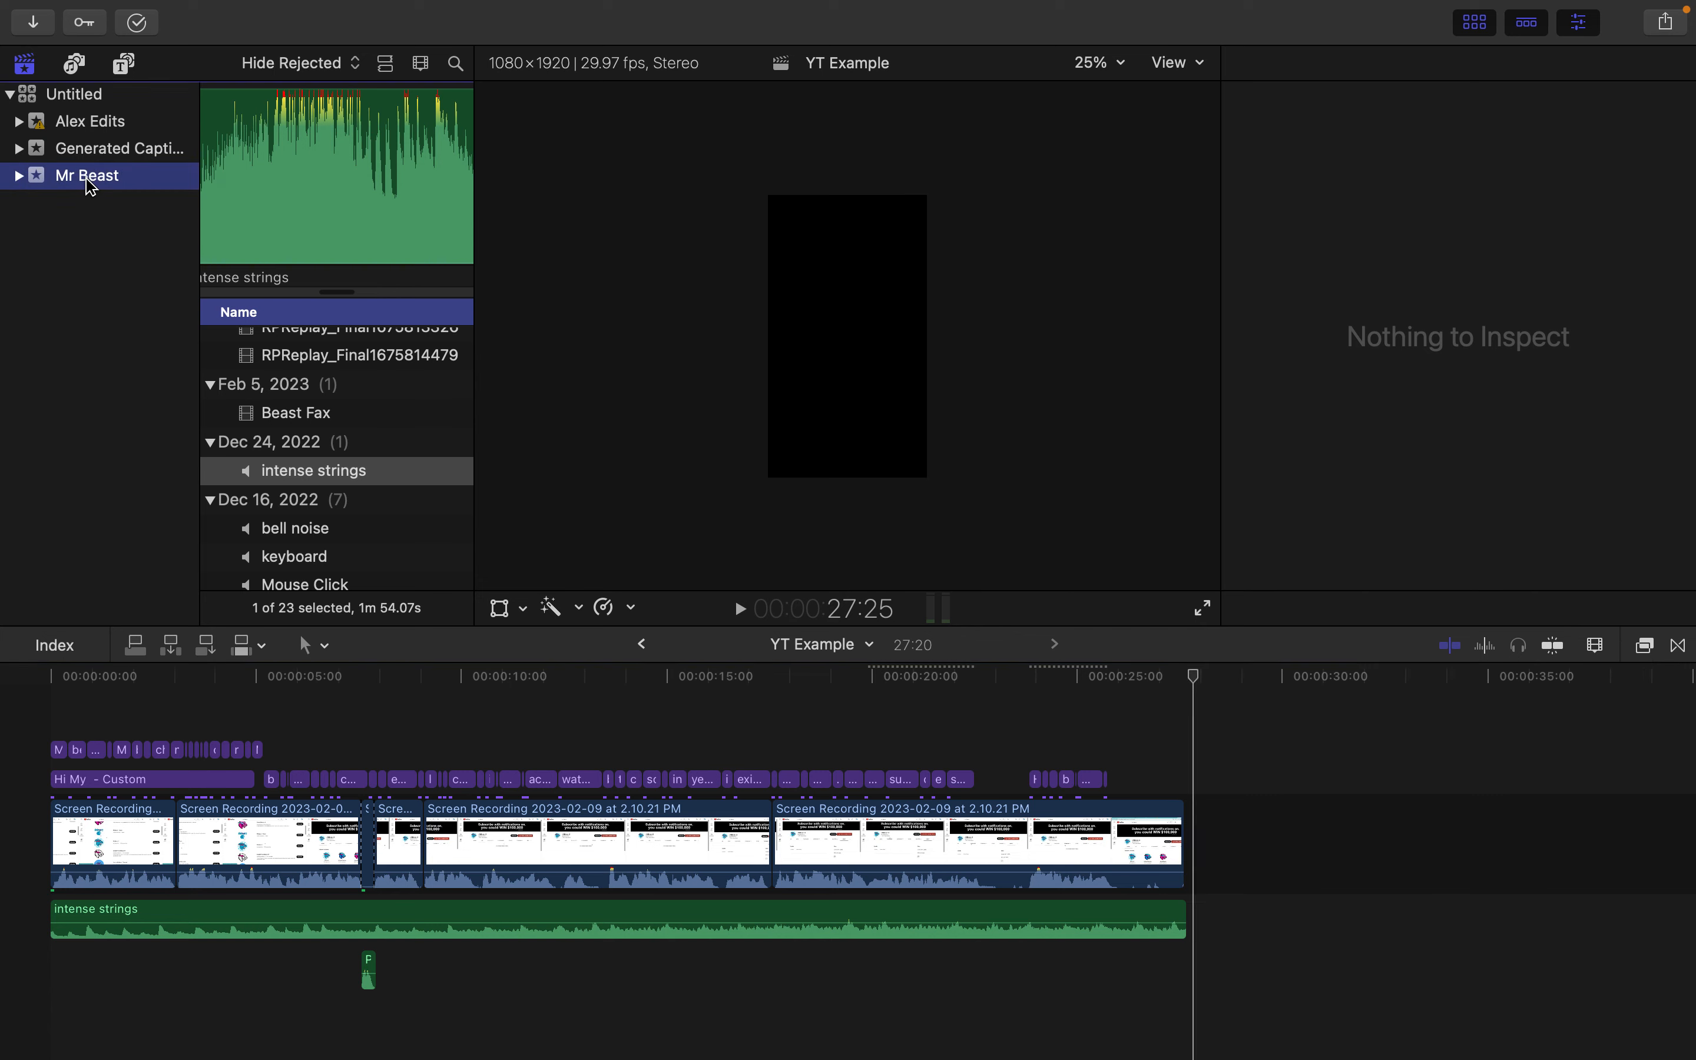
pyautogui.scroll(10, 308, 483)
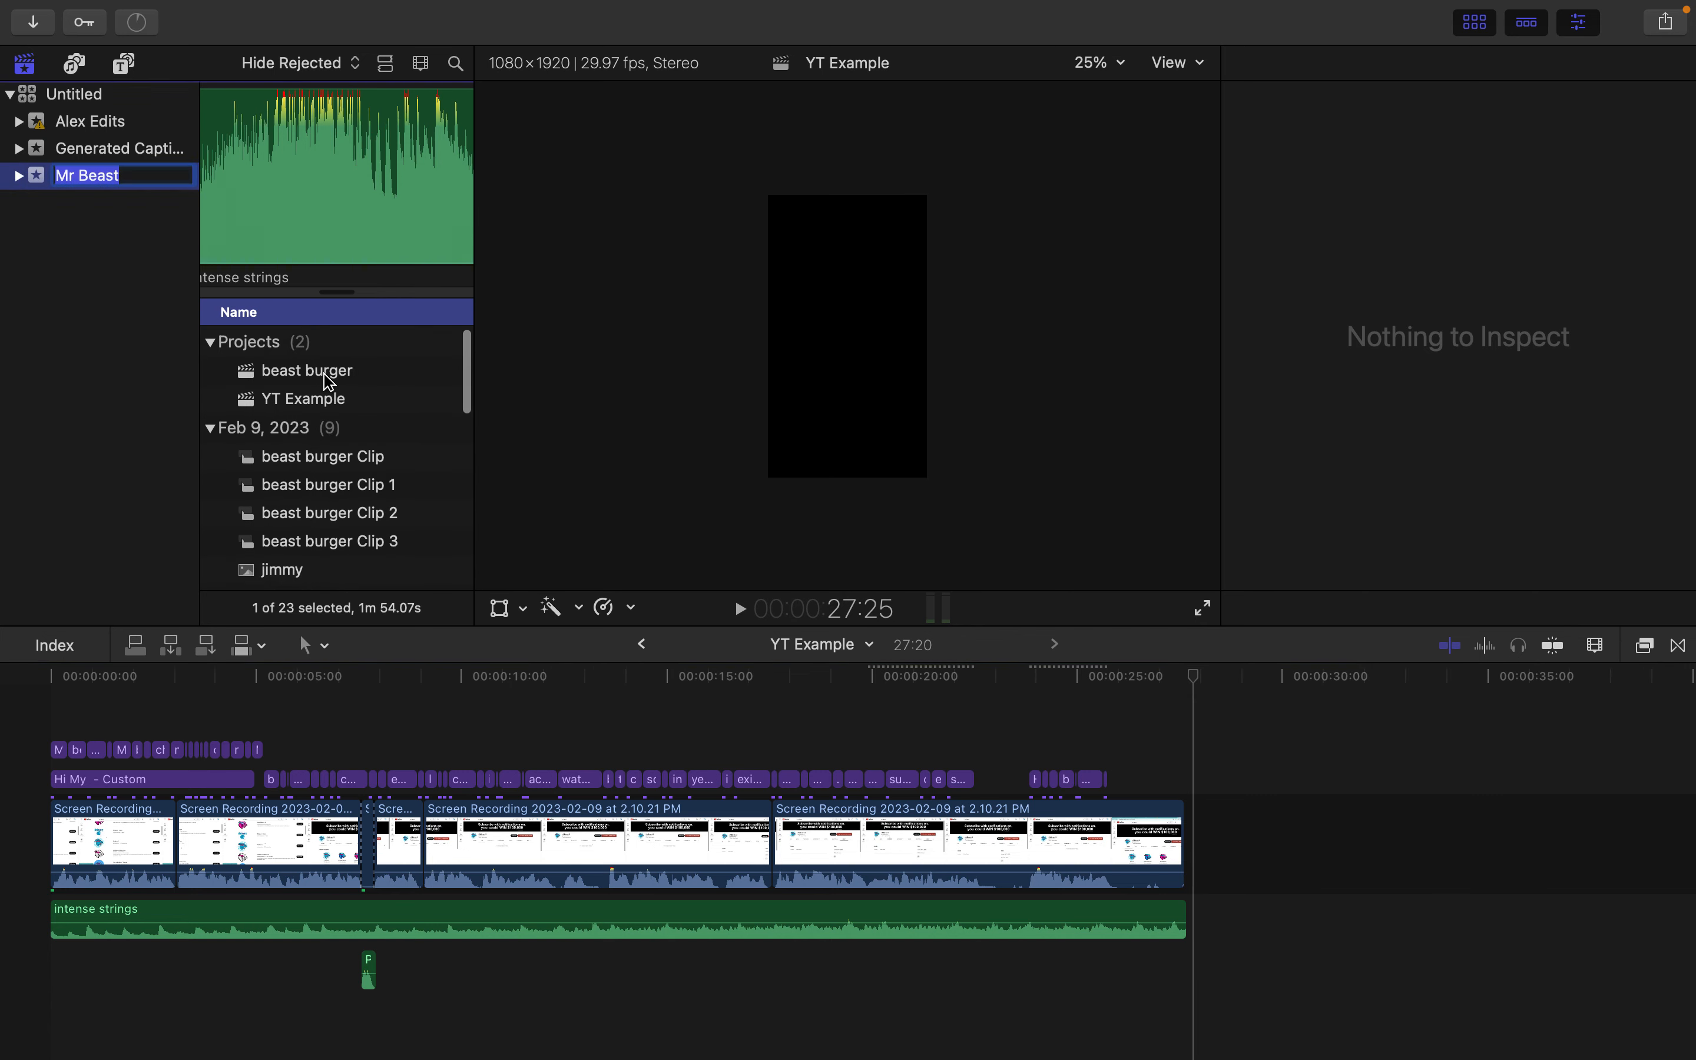
pyautogui.doubleClick(330, 373)
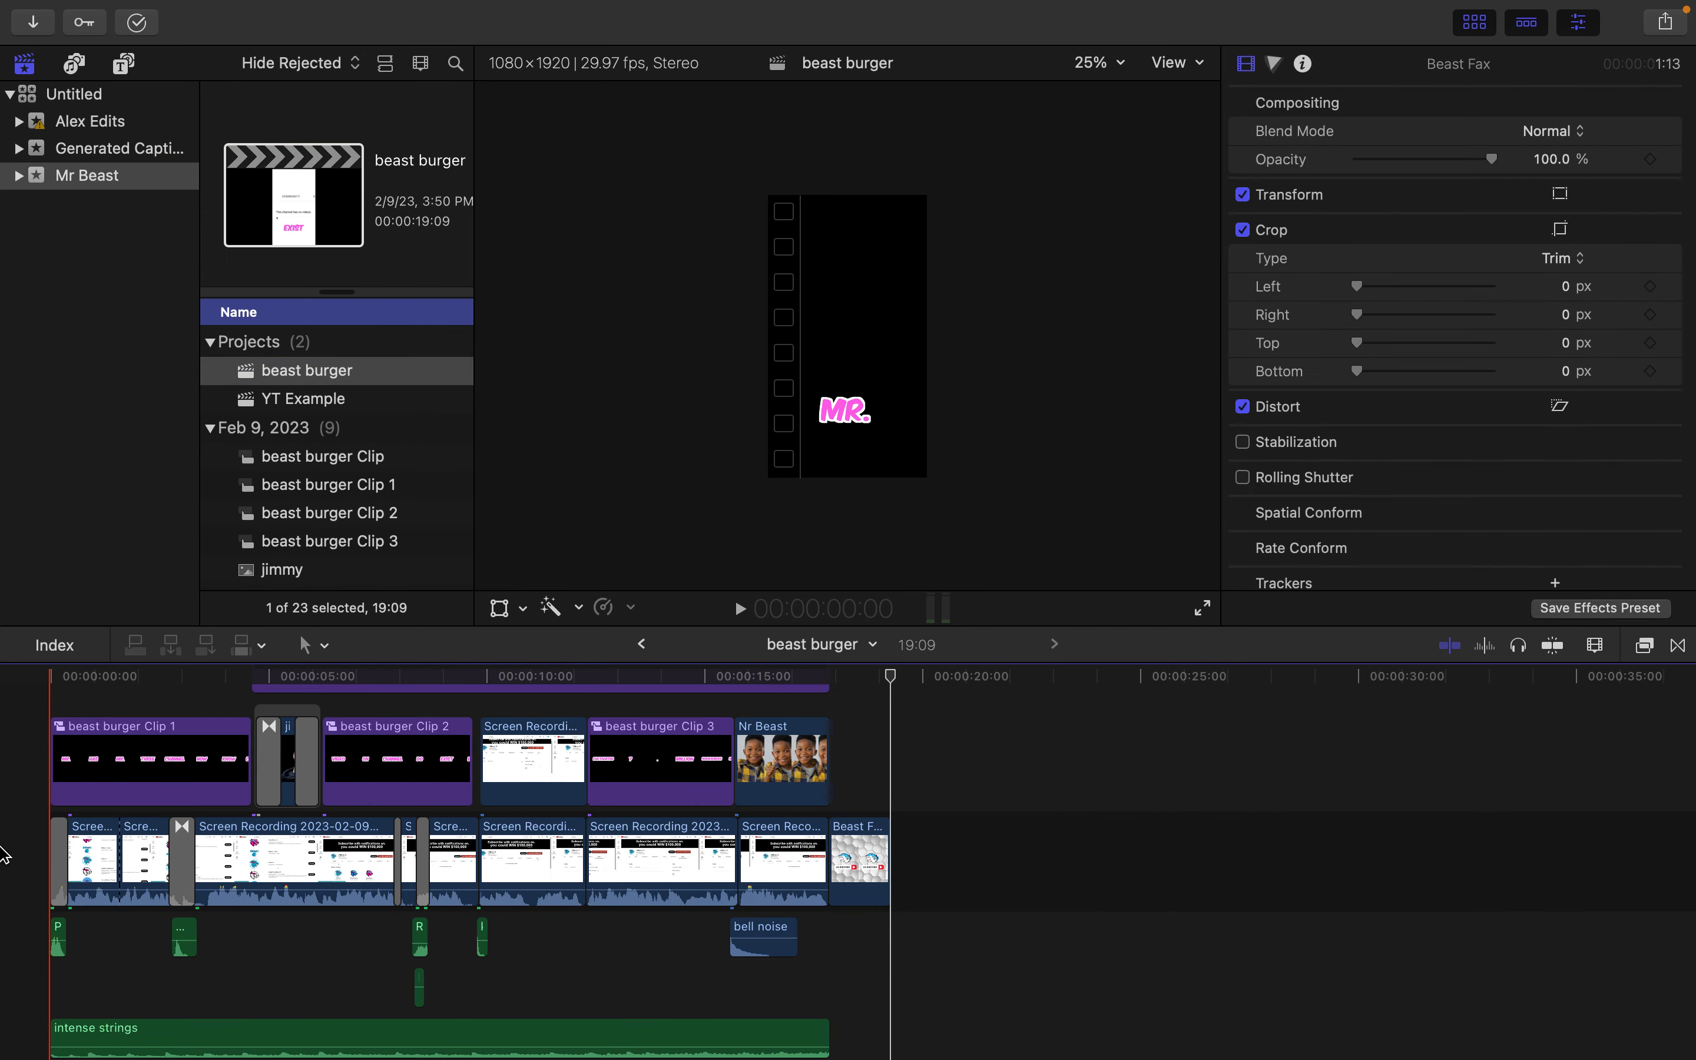
pyautogui.scroll(3, 3, 851)
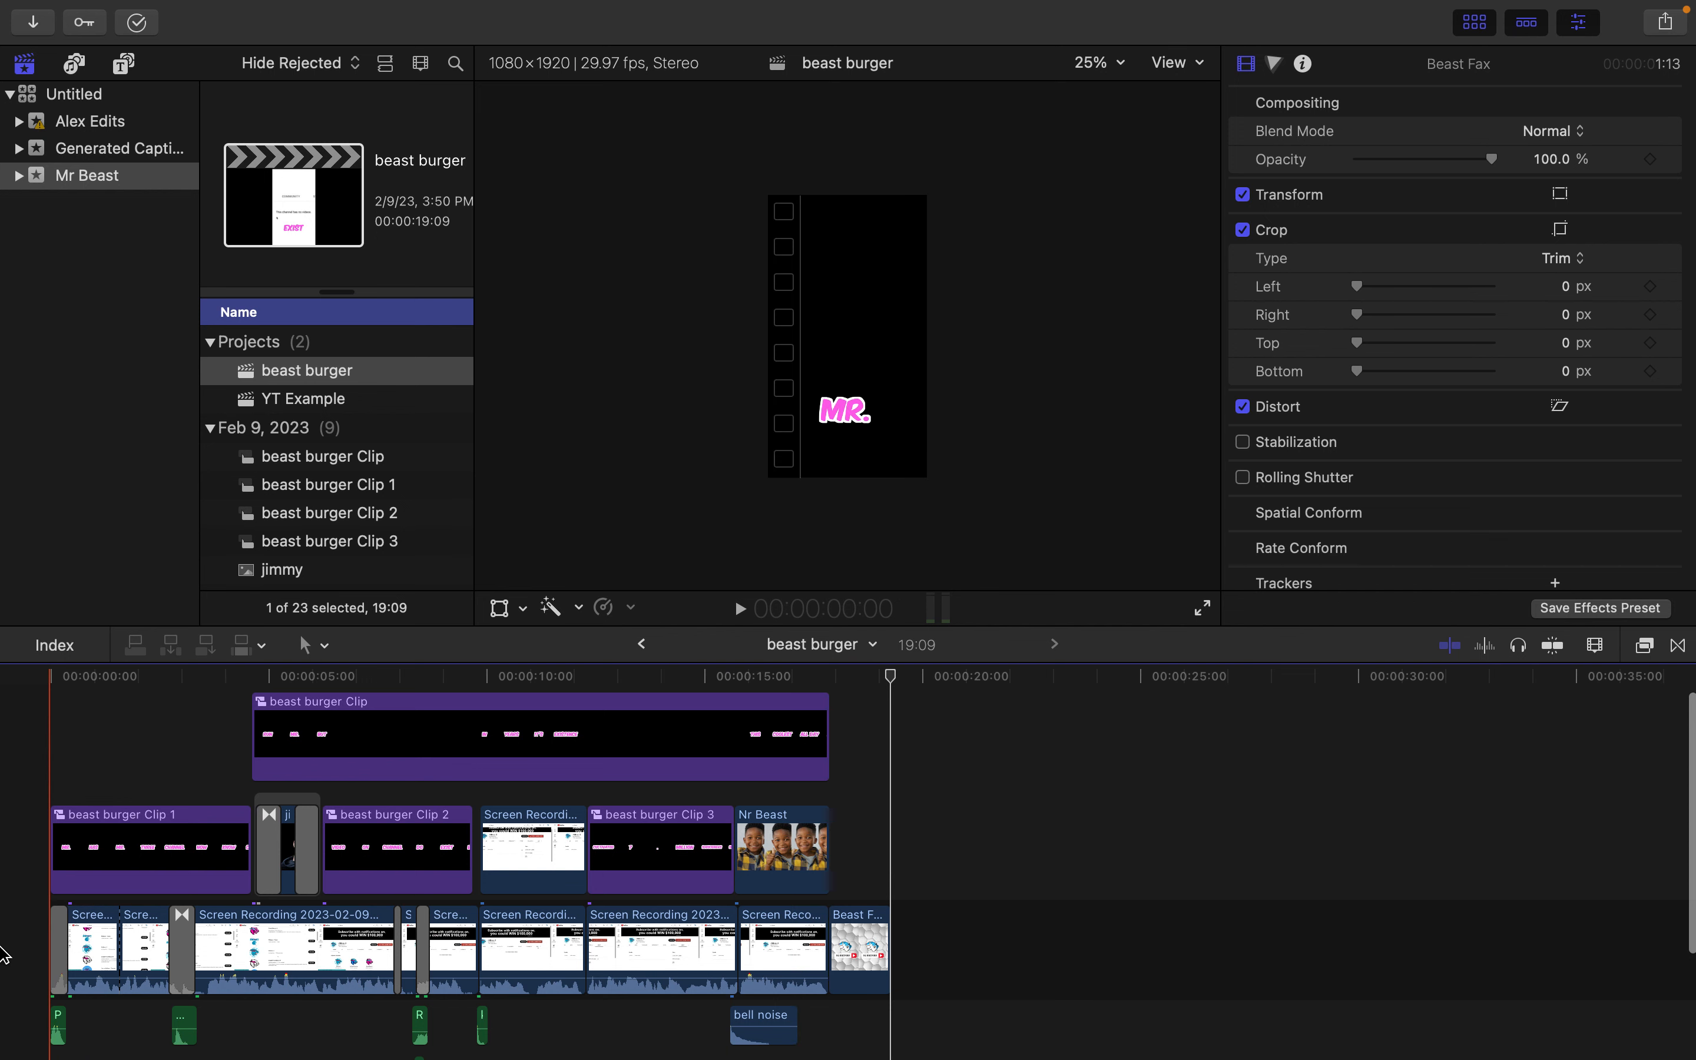
pyautogui.scroll(-3, 623, 887)
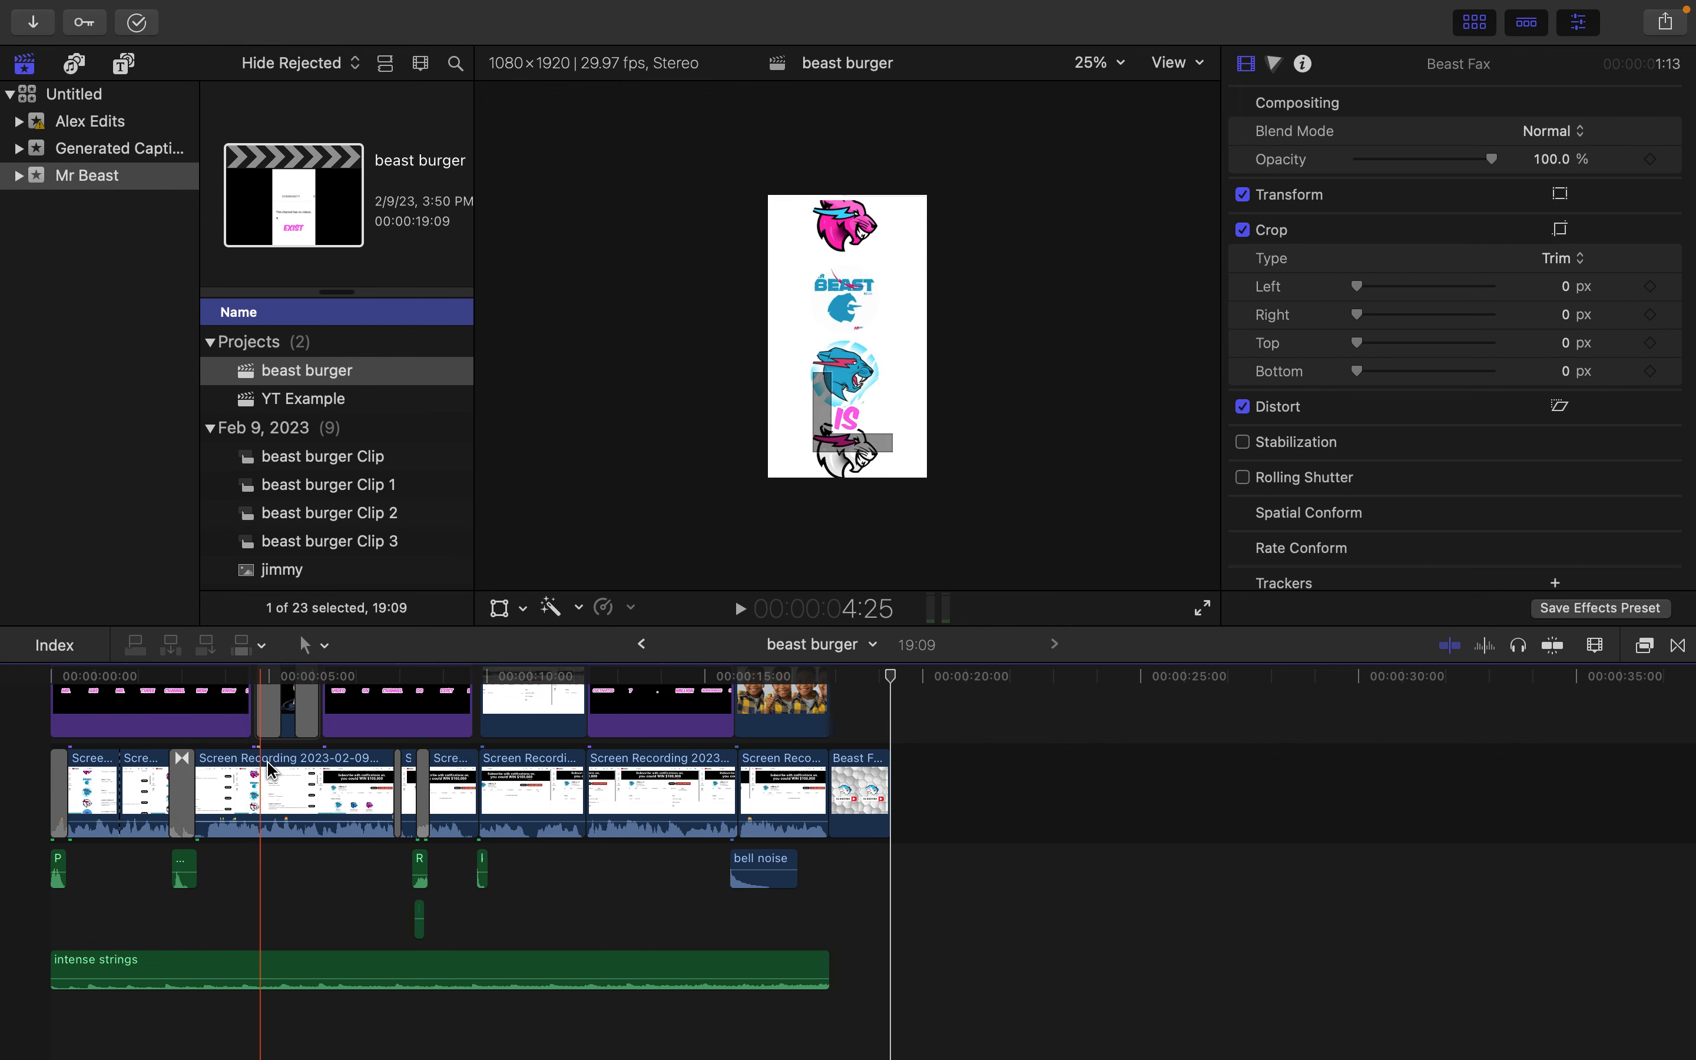
pyautogui.click(424, 778)
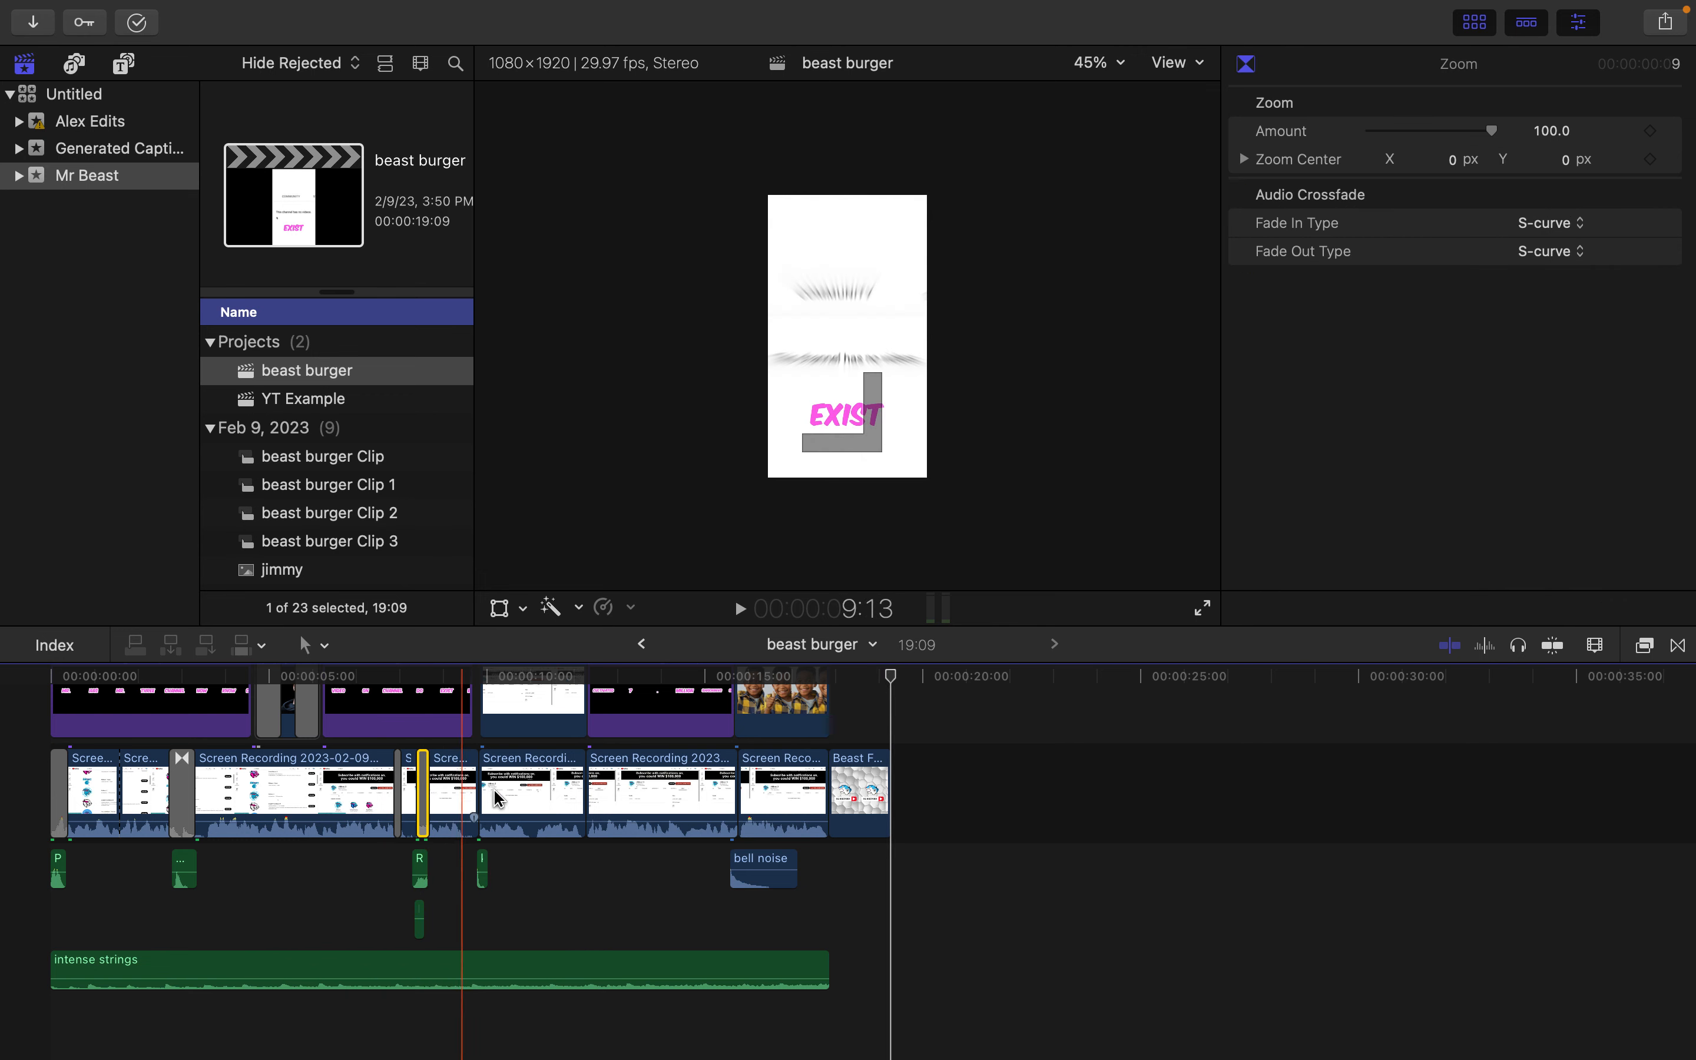
pyautogui.click(344, 893)
pyautogui.click(564, 825)
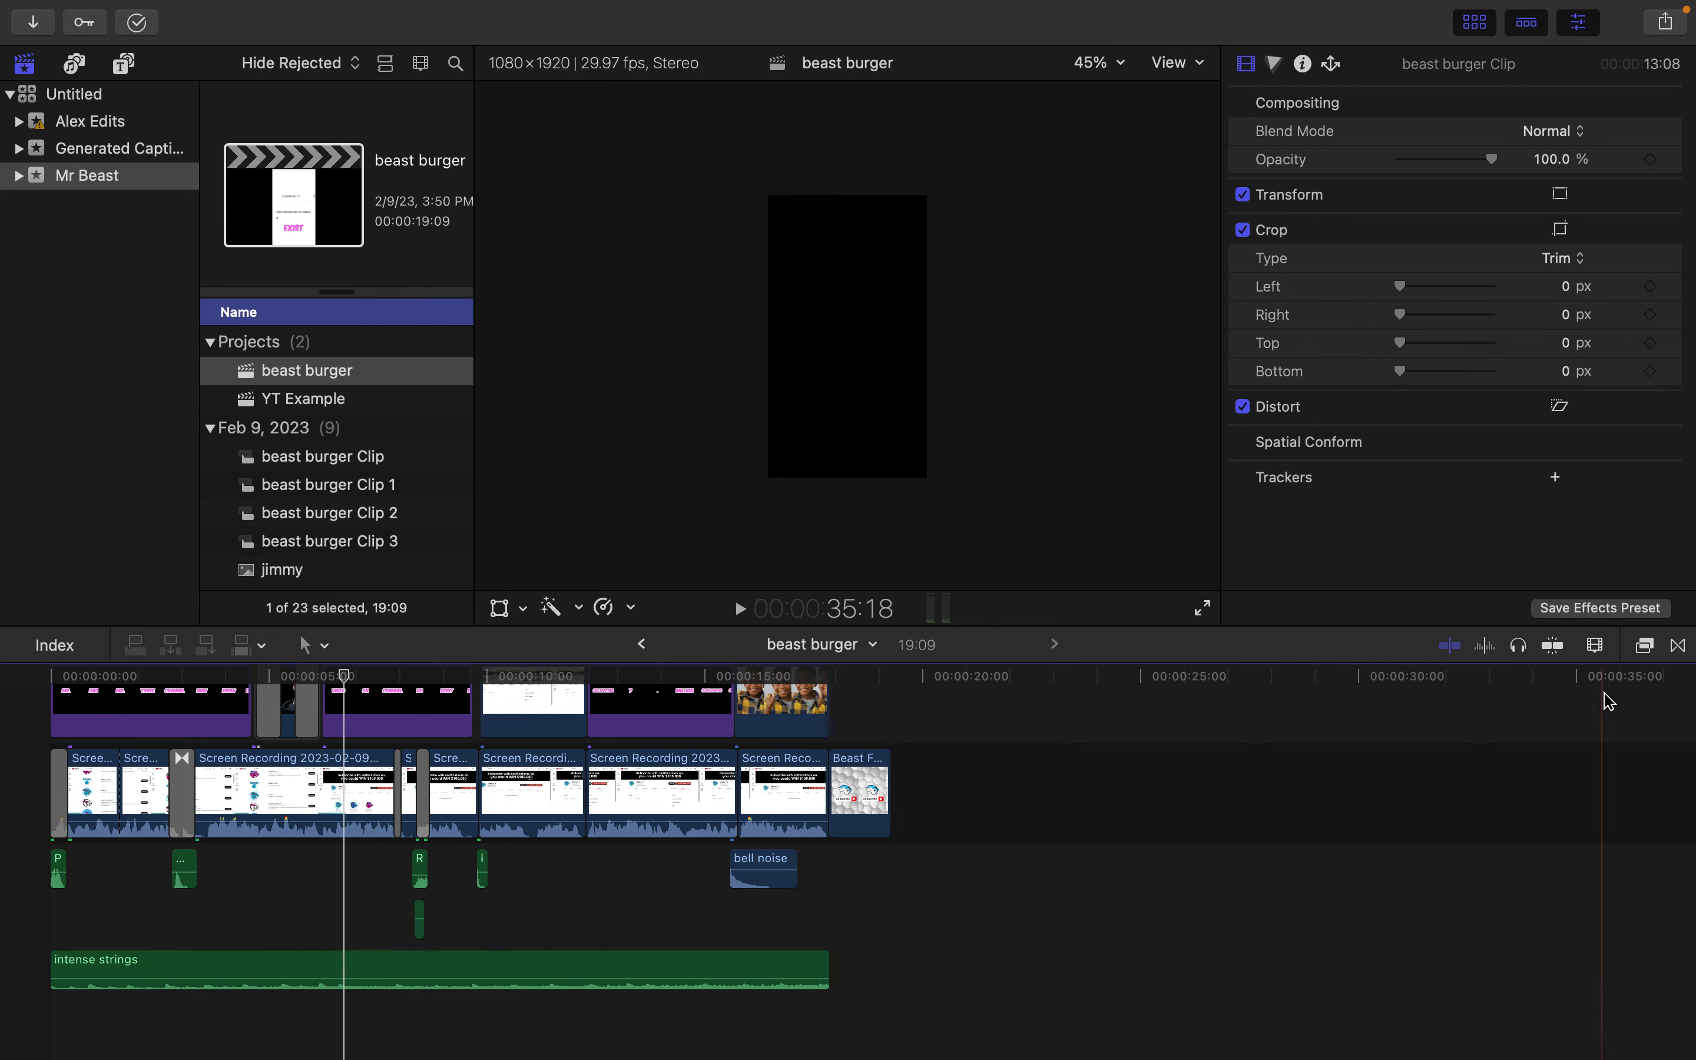
# Browse all installed transitions, and look through the Keying, Comic Looks, Color Presets, Color and Blur video effects.
pyautogui.click(1678, 645)
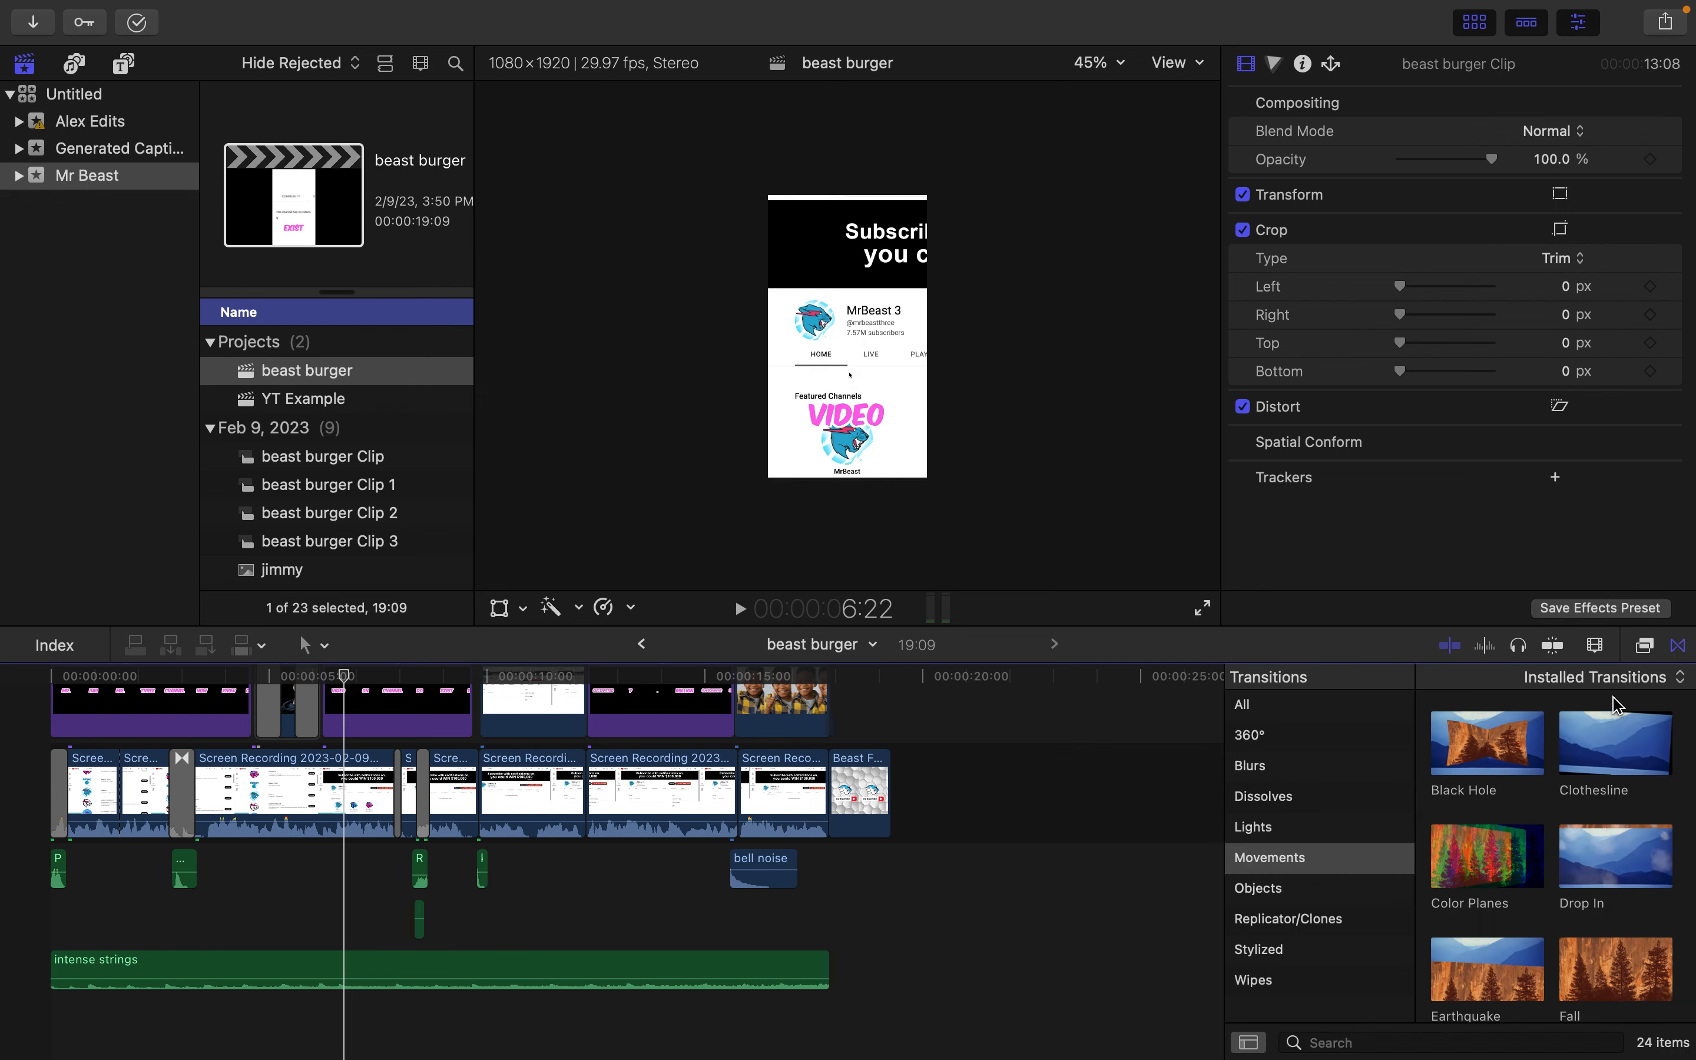
pyautogui.click(1318, 707)
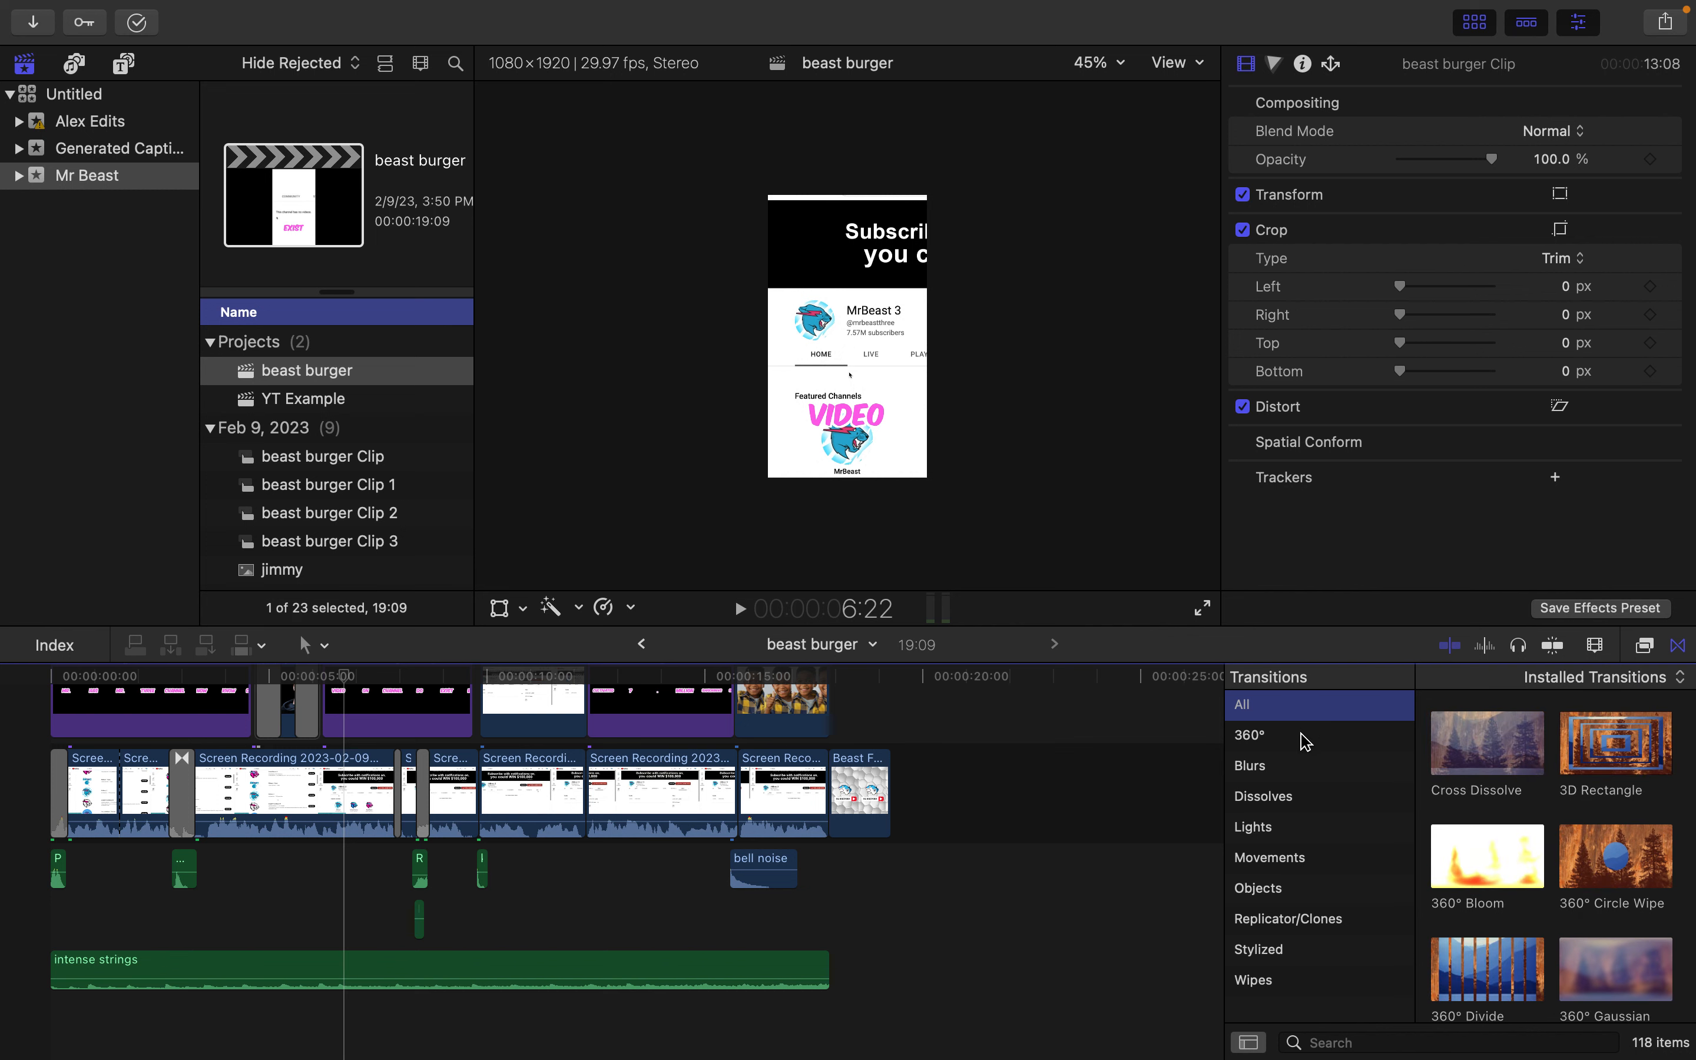
pyautogui.click(1645, 645)
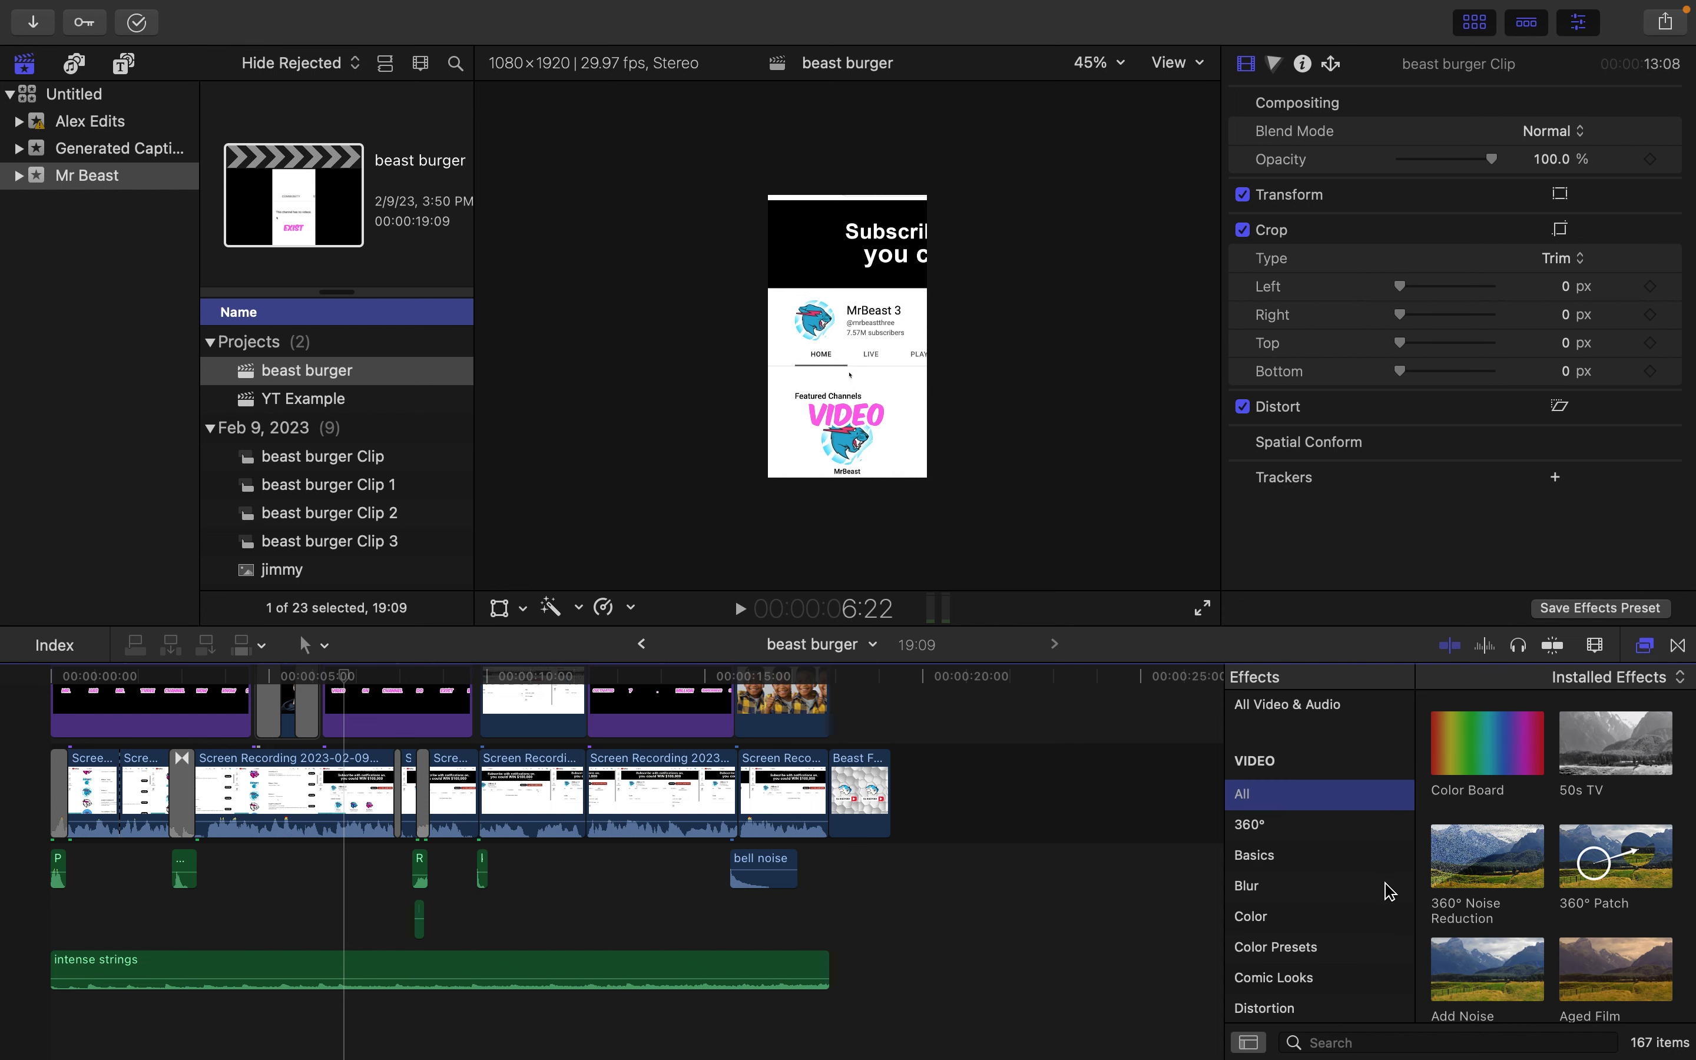
pyautogui.scroll(-5, 1308, 901)
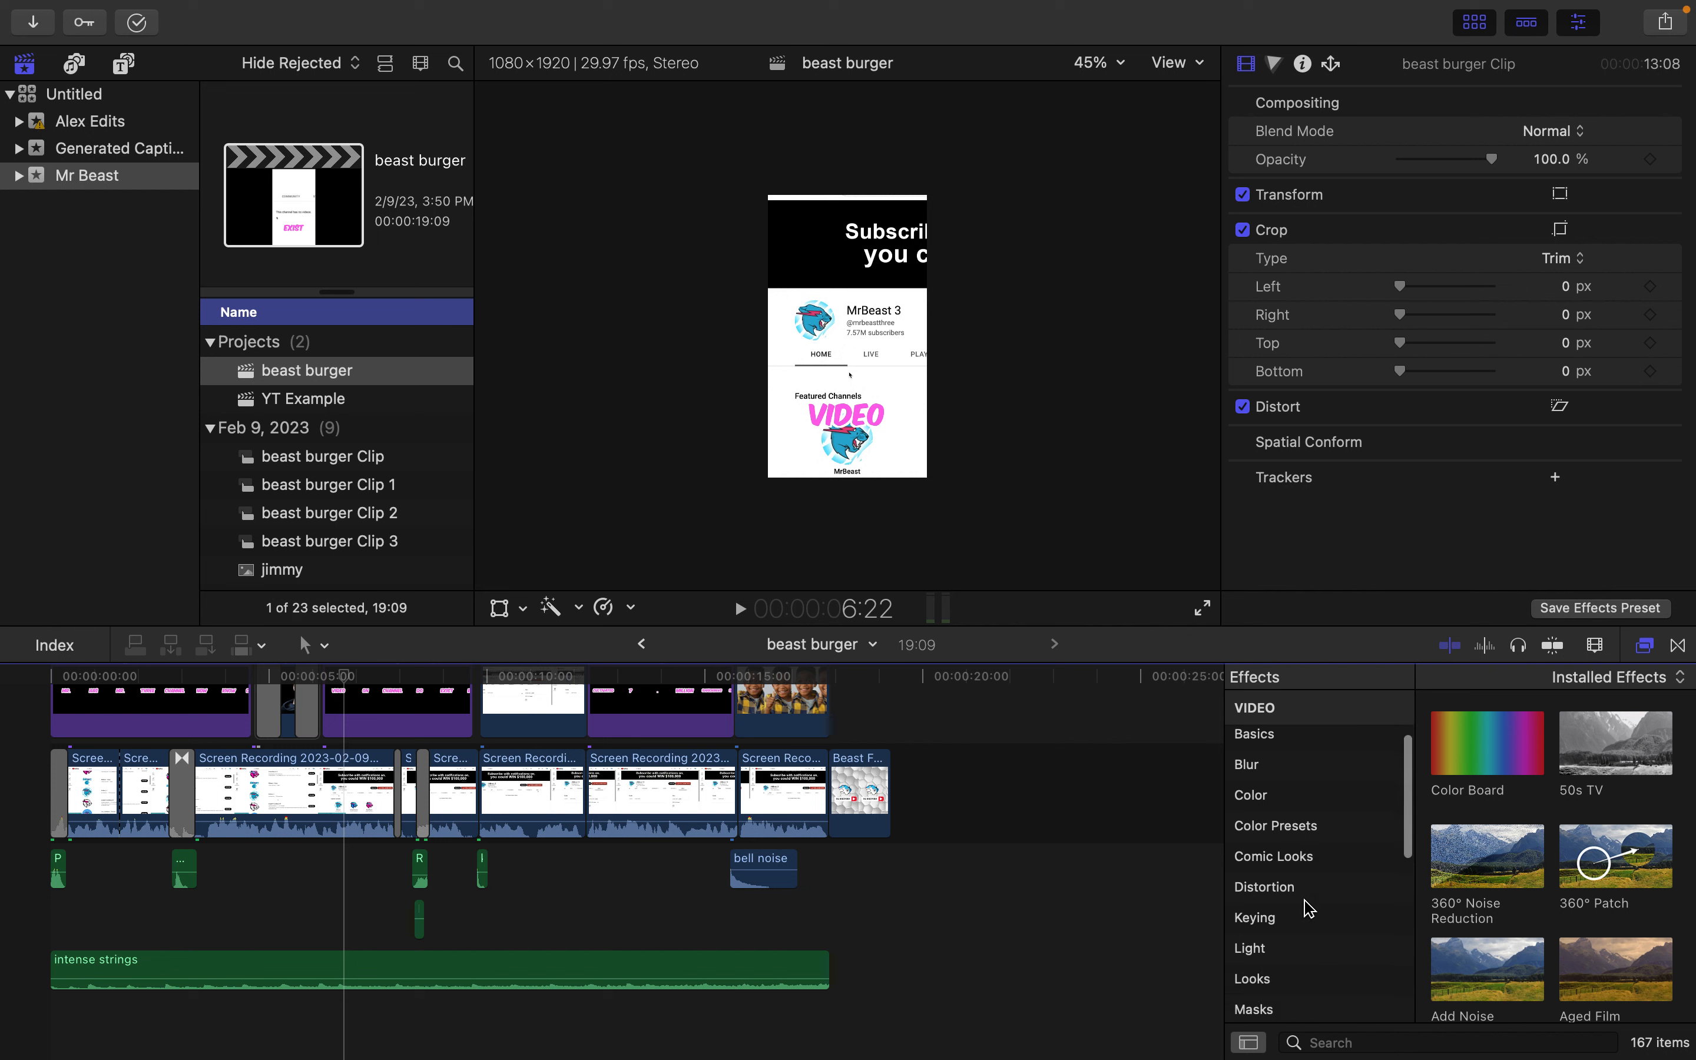
pyautogui.click(1308, 920)
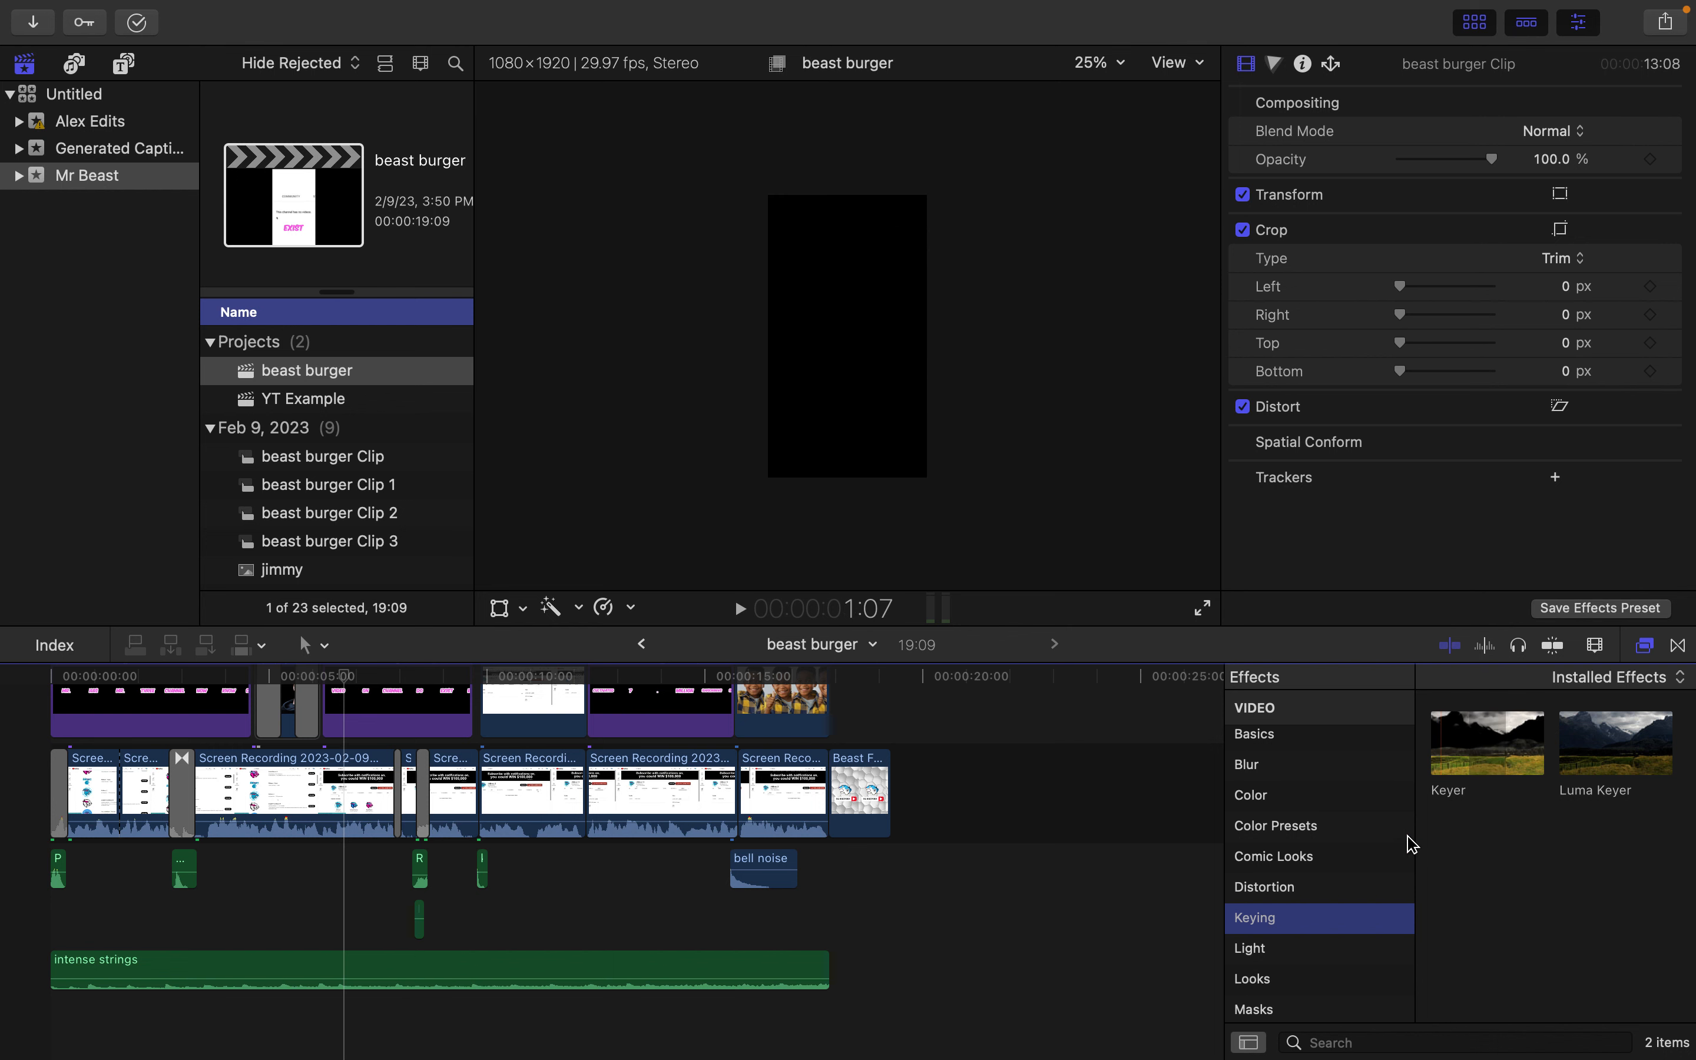
pyautogui.click(1291, 862)
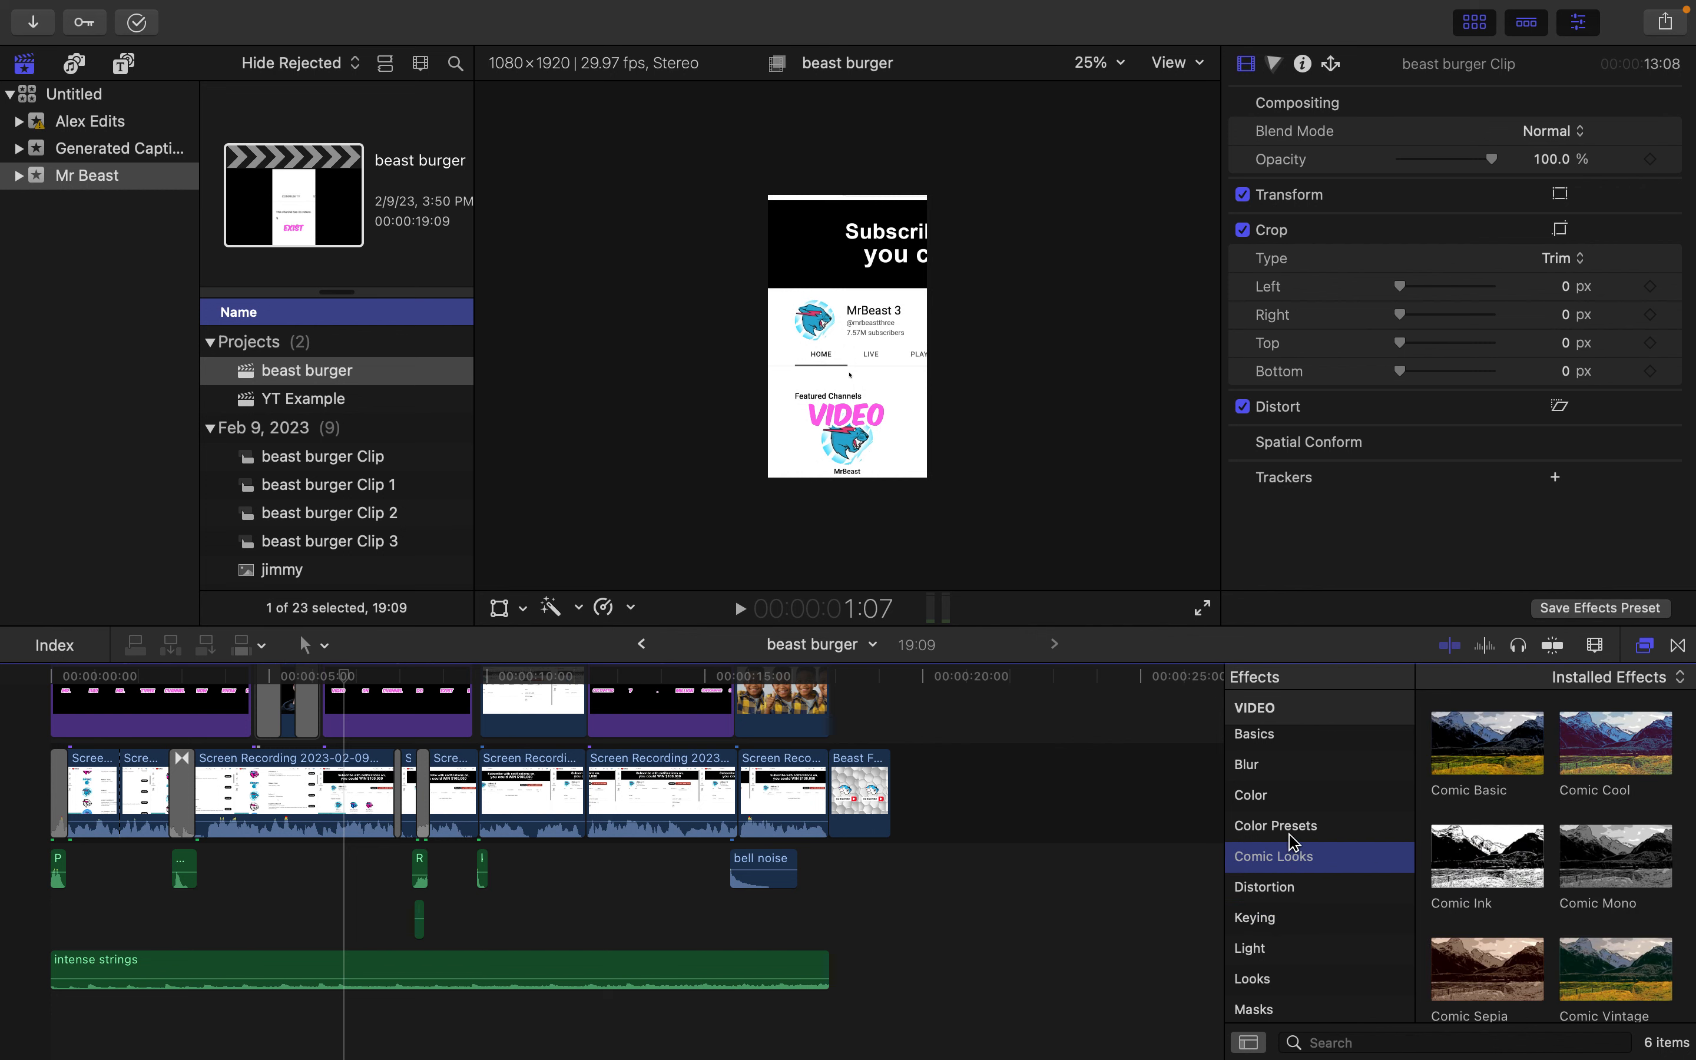
pyautogui.click(1295, 827)
pyautogui.click(1286, 796)
pyautogui.click(1290, 768)
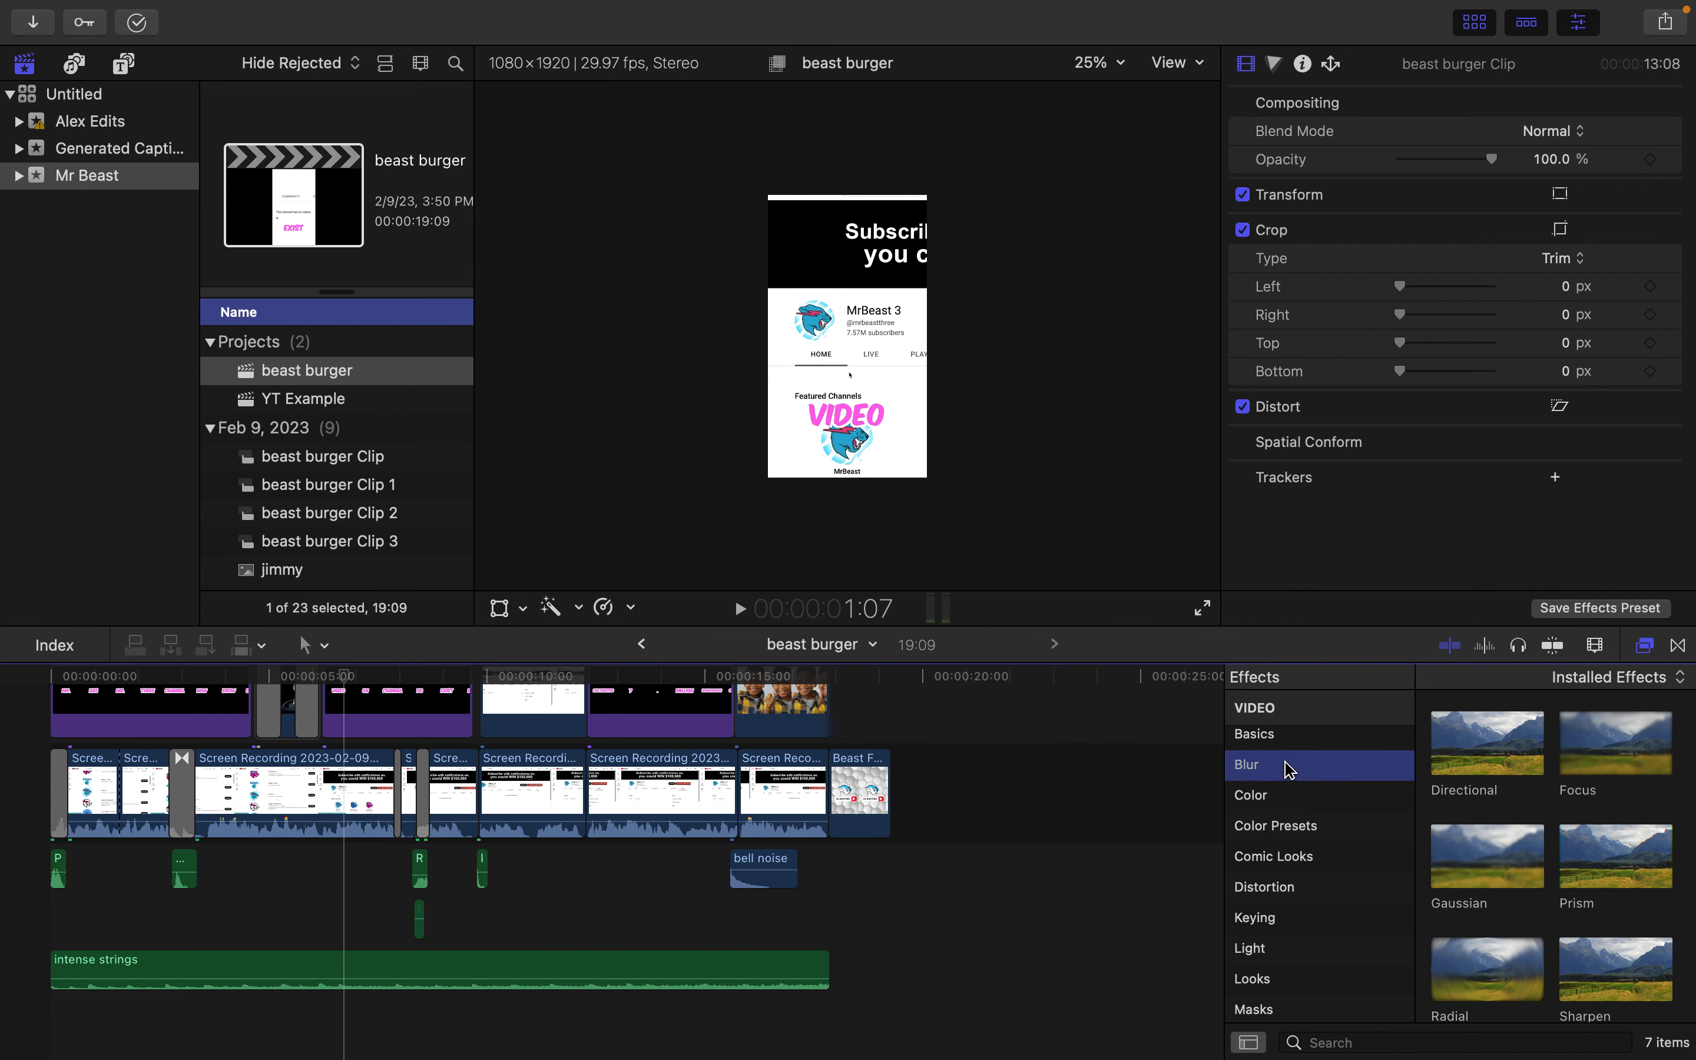
pyautogui.scroll(-3, 1518, 869)
pyautogui.scroll(-2, 1325, 947)
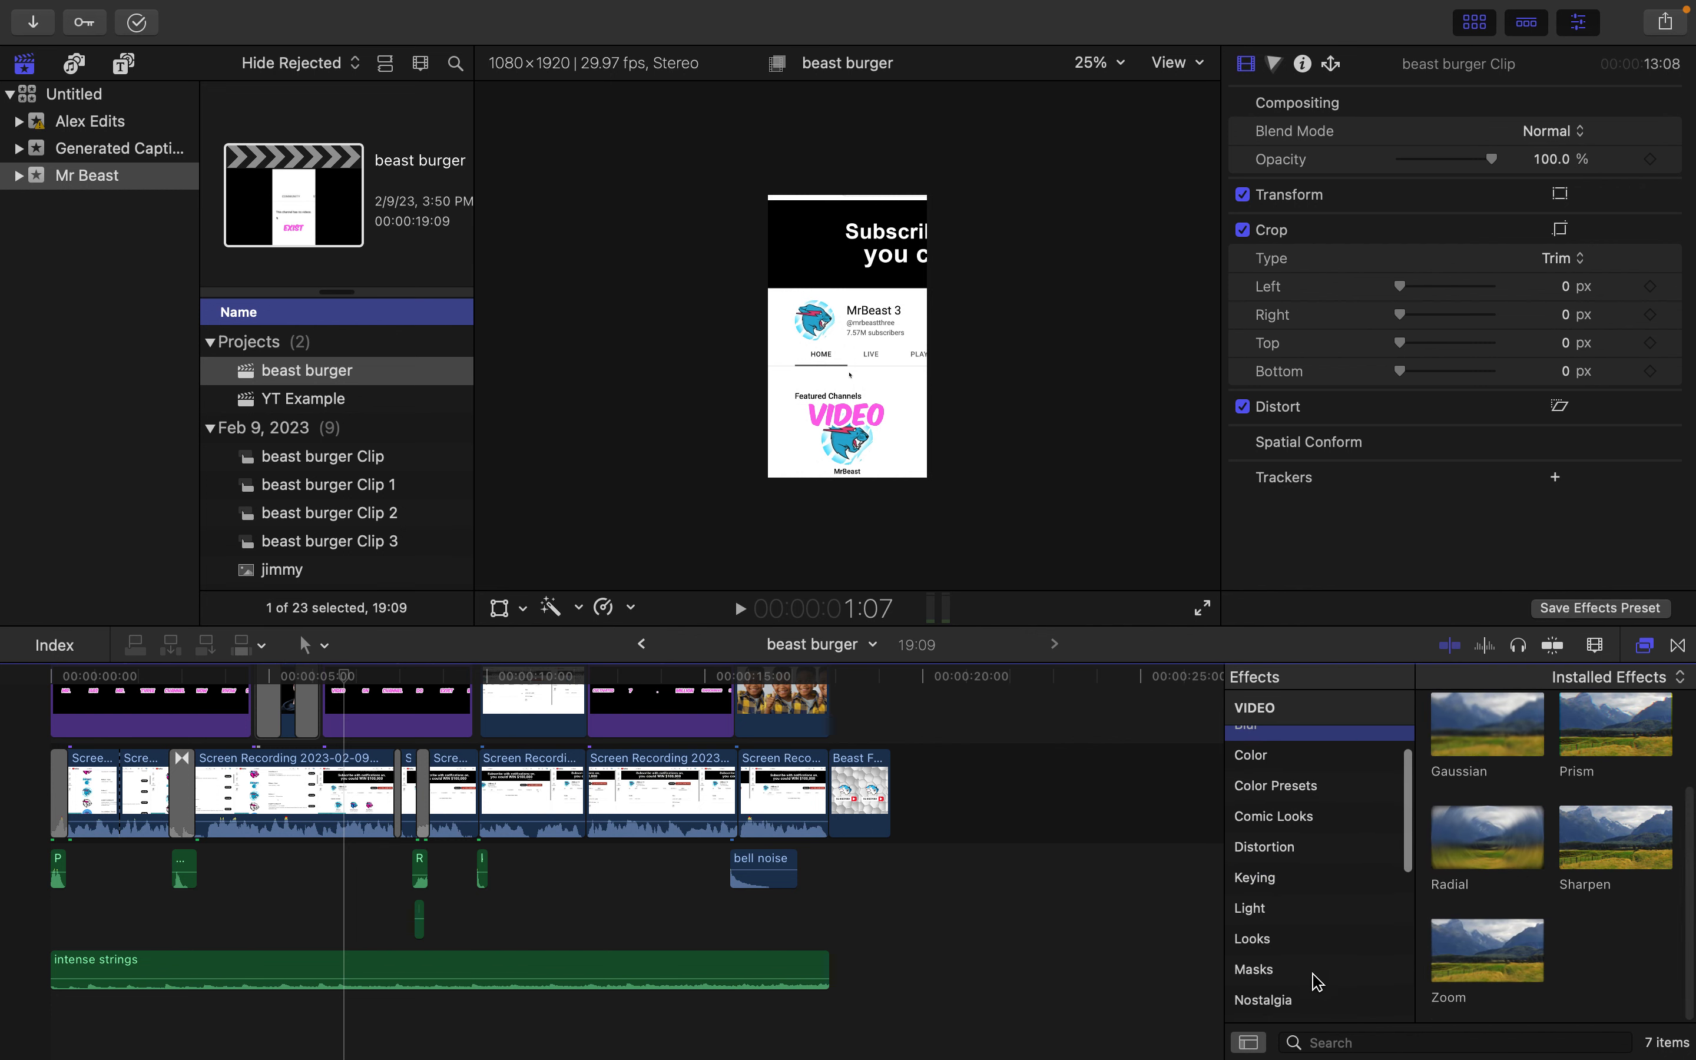
# Look through the Keying, Masks and Text Effects categories, and close the effects browser.
pyautogui.click(1291, 876)
pyautogui.click(1302, 975)
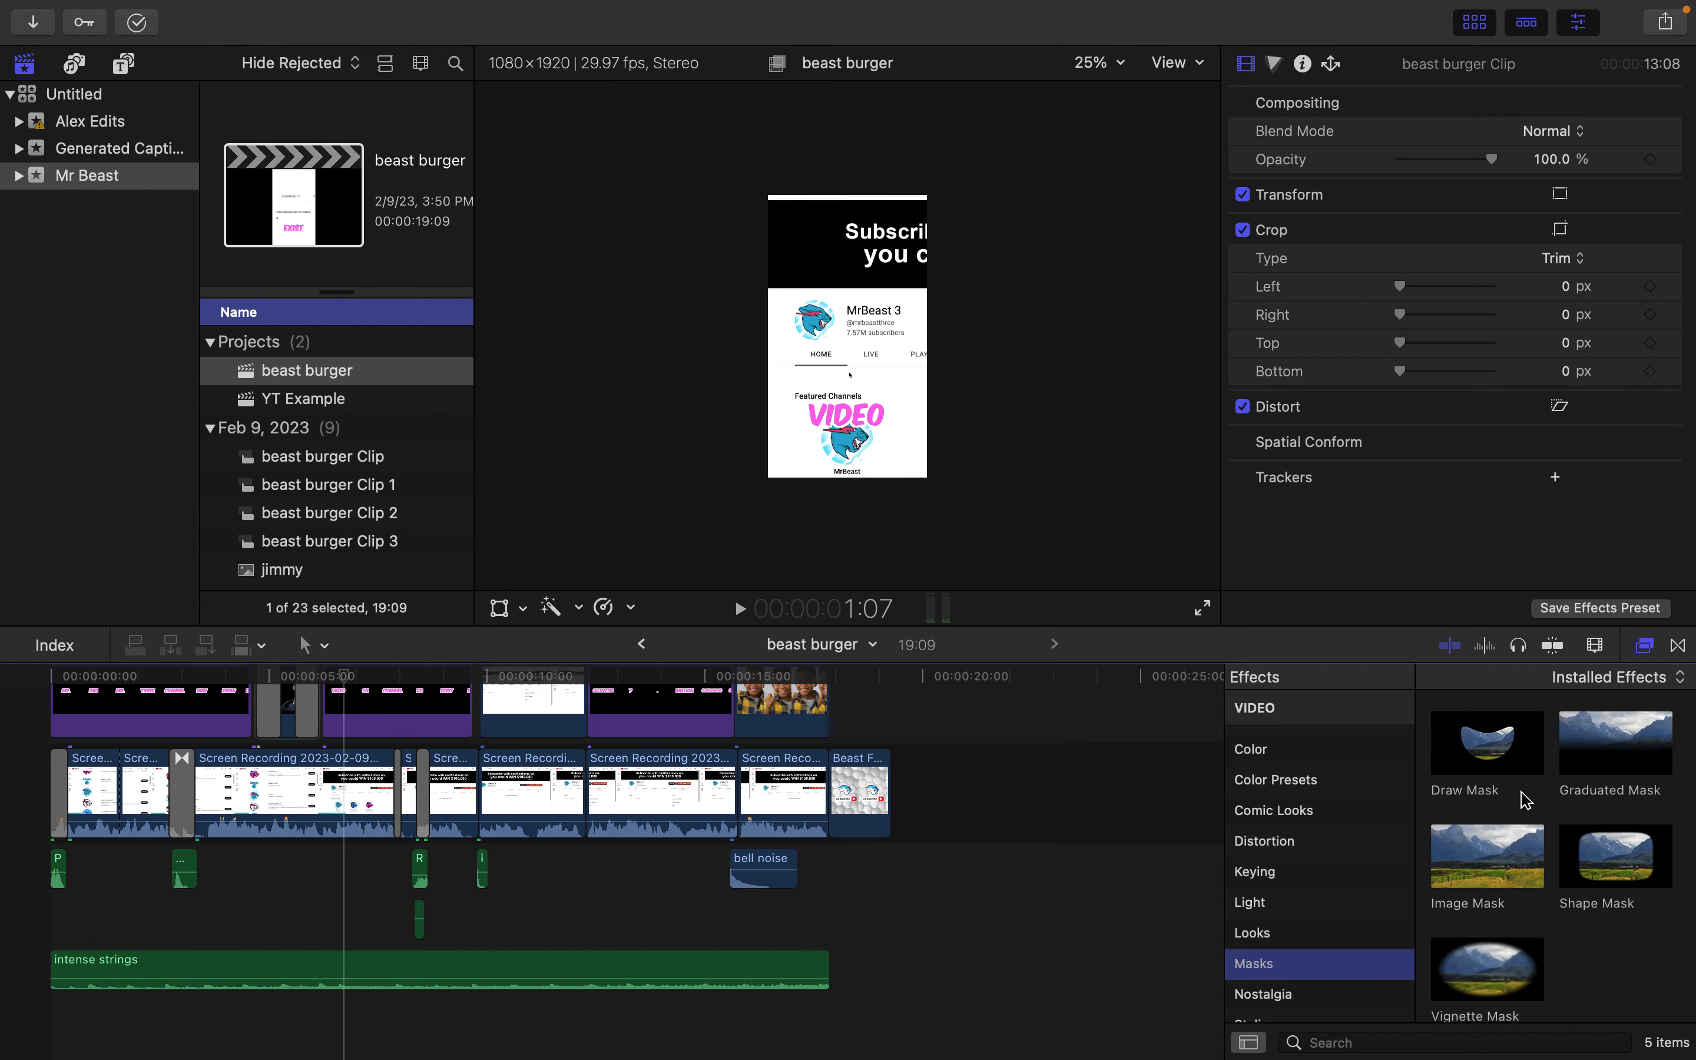
pyautogui.scroll(-3, 1346, 933)
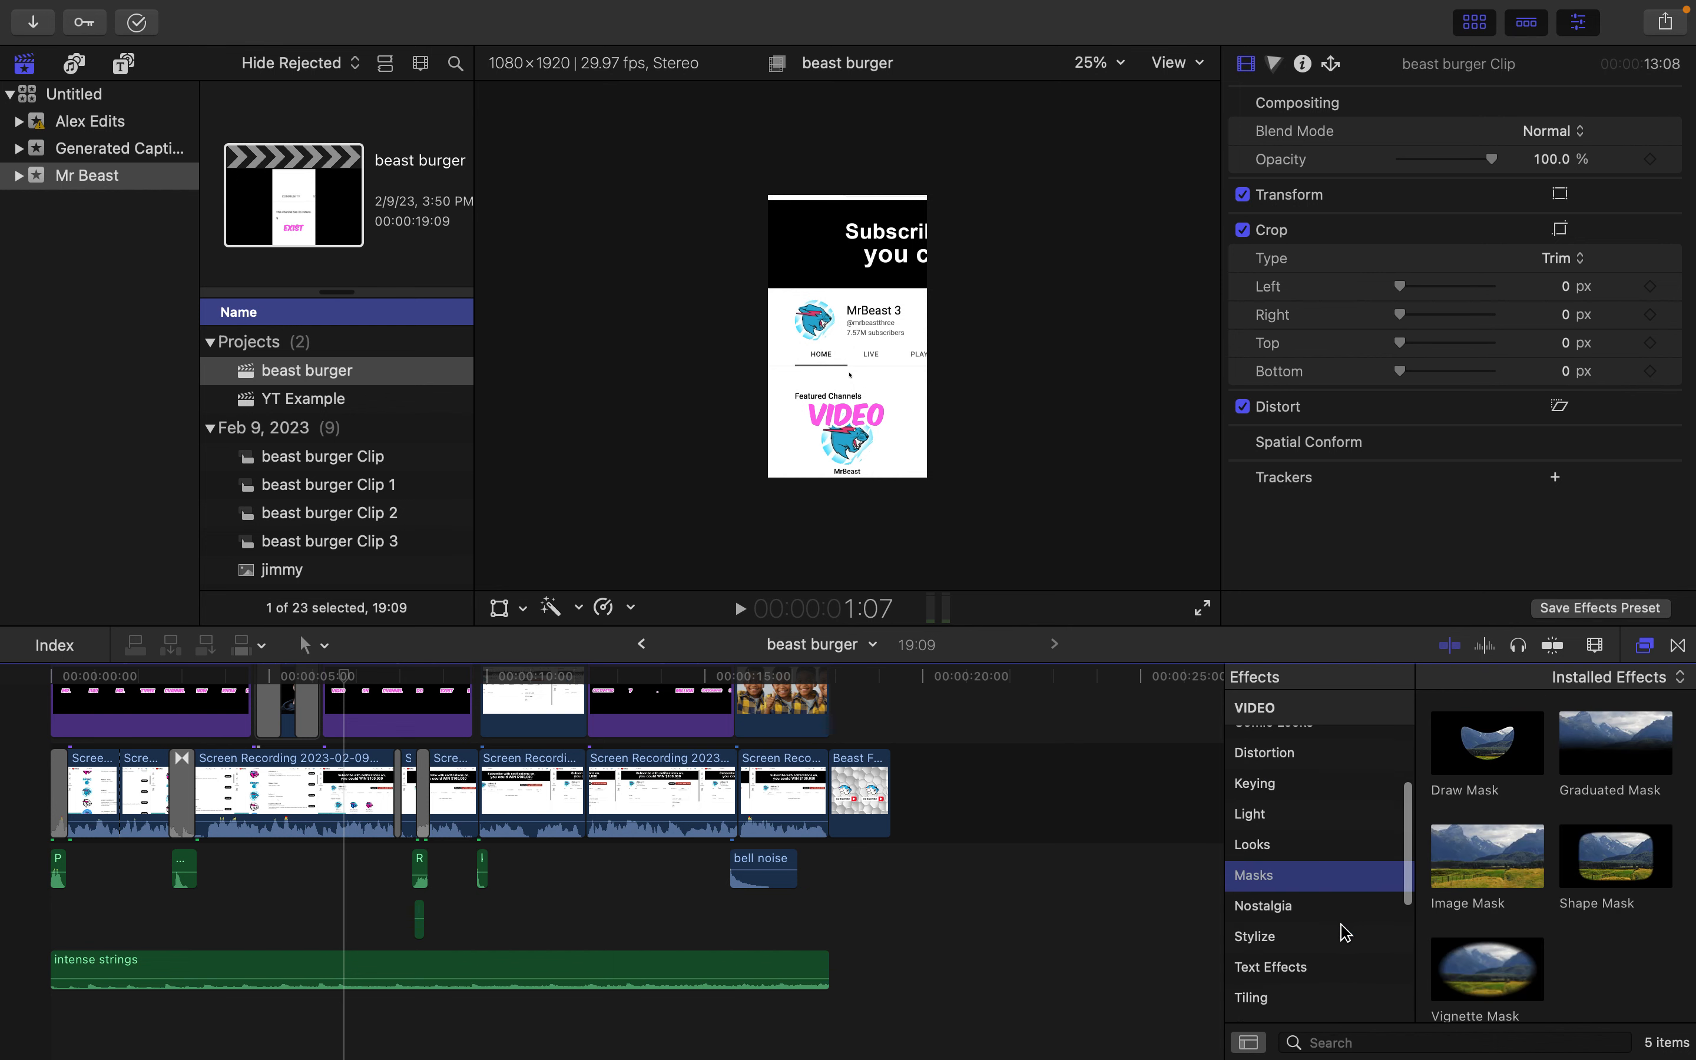
pyautogui.click(1293, 974)
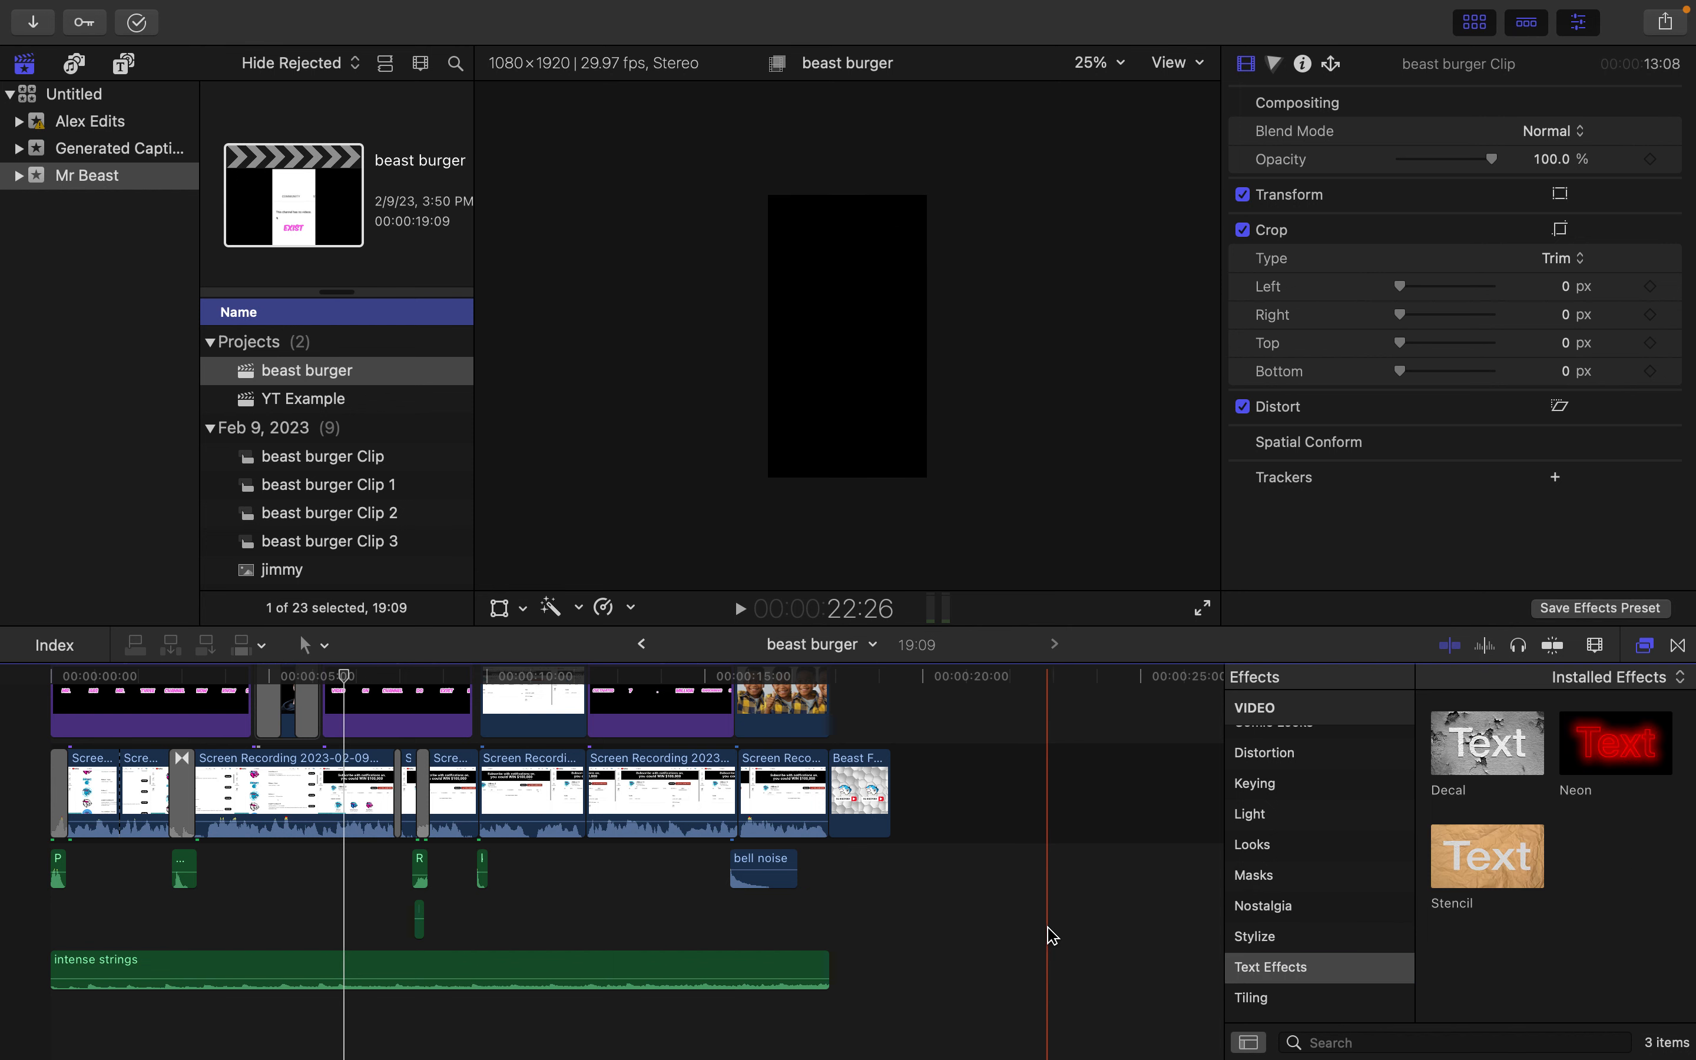
pyautogui.click(1646, 647)
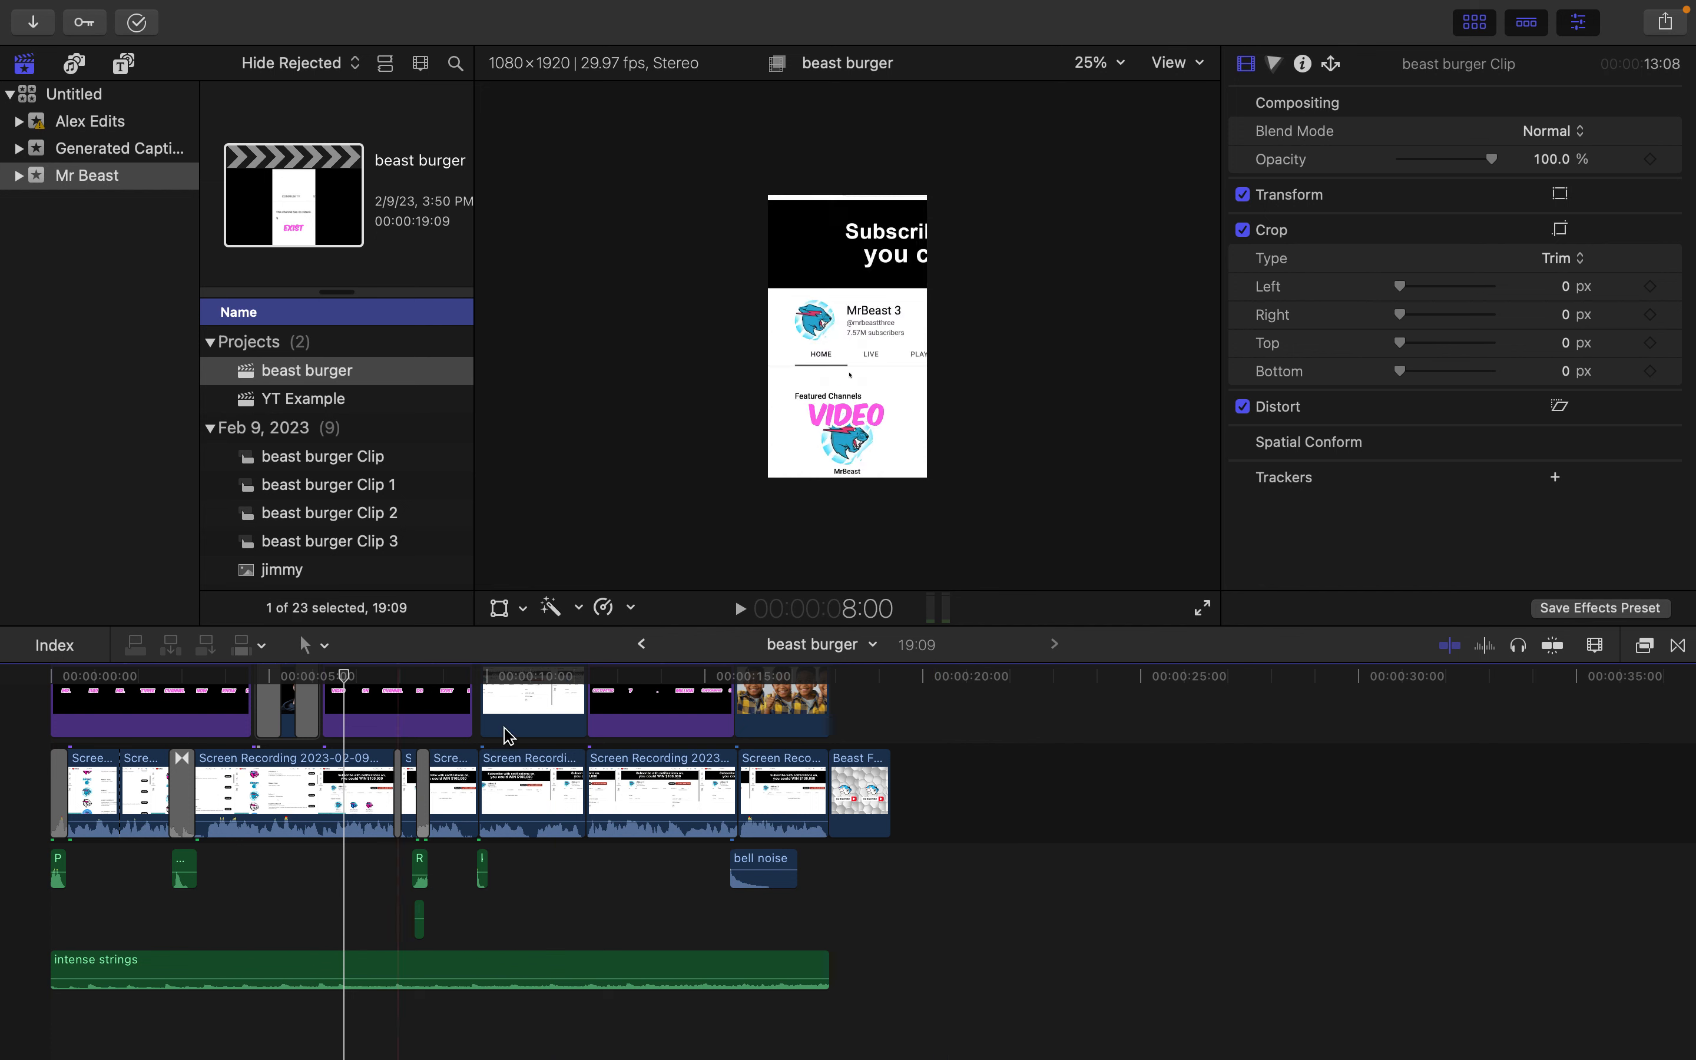
# Export the beast burger project with the Apple Devices 4K preset, saving it as beast burger in Downloads.
pyautogui.click(897, 754)
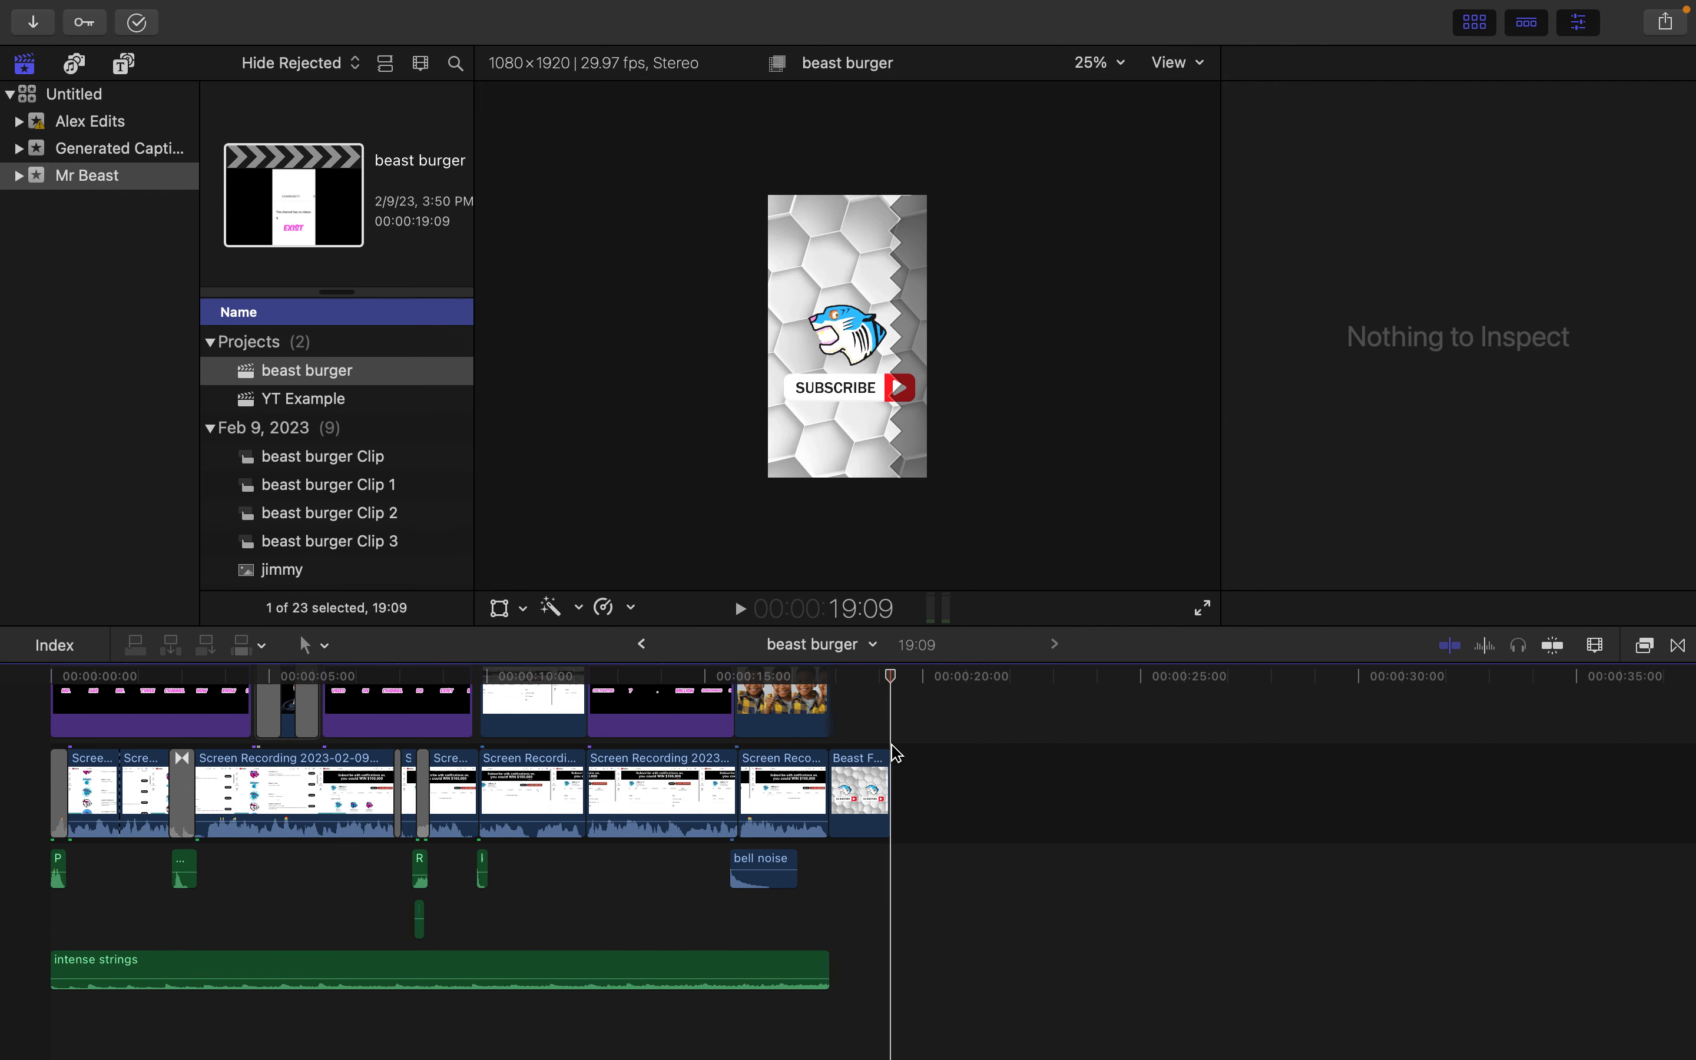
pyautogui.click(1666, 25)
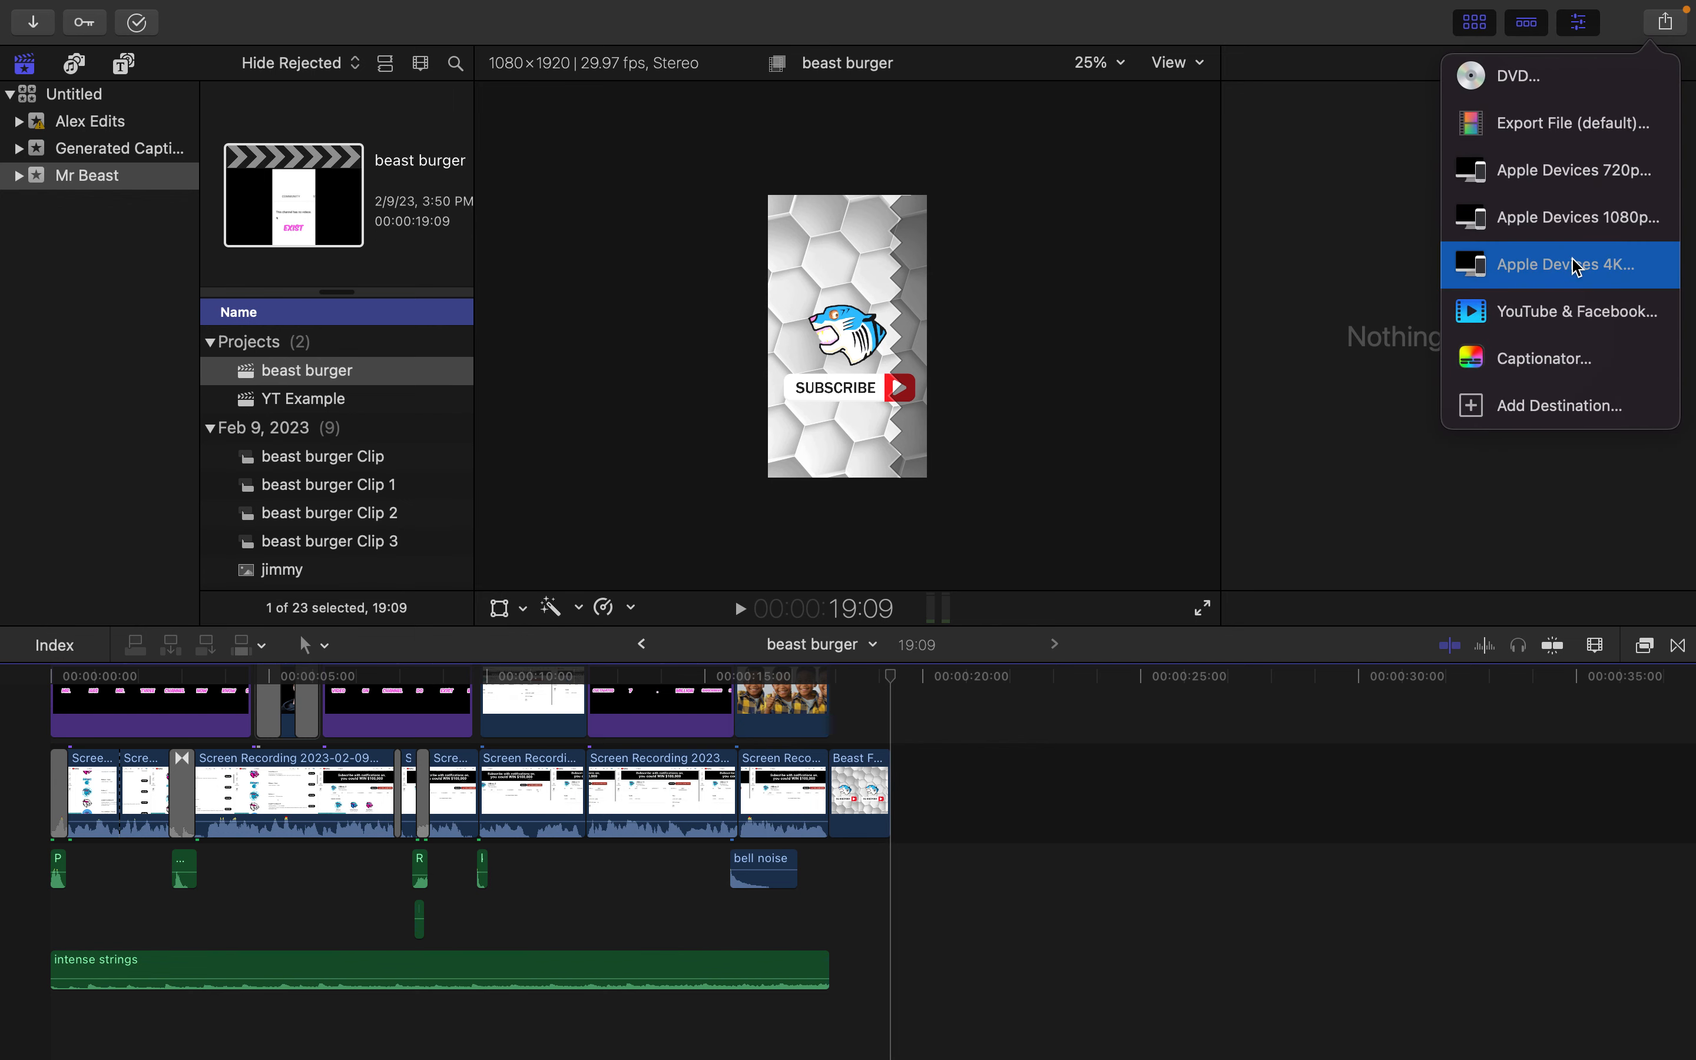
pyautogui.click(1619, 279)
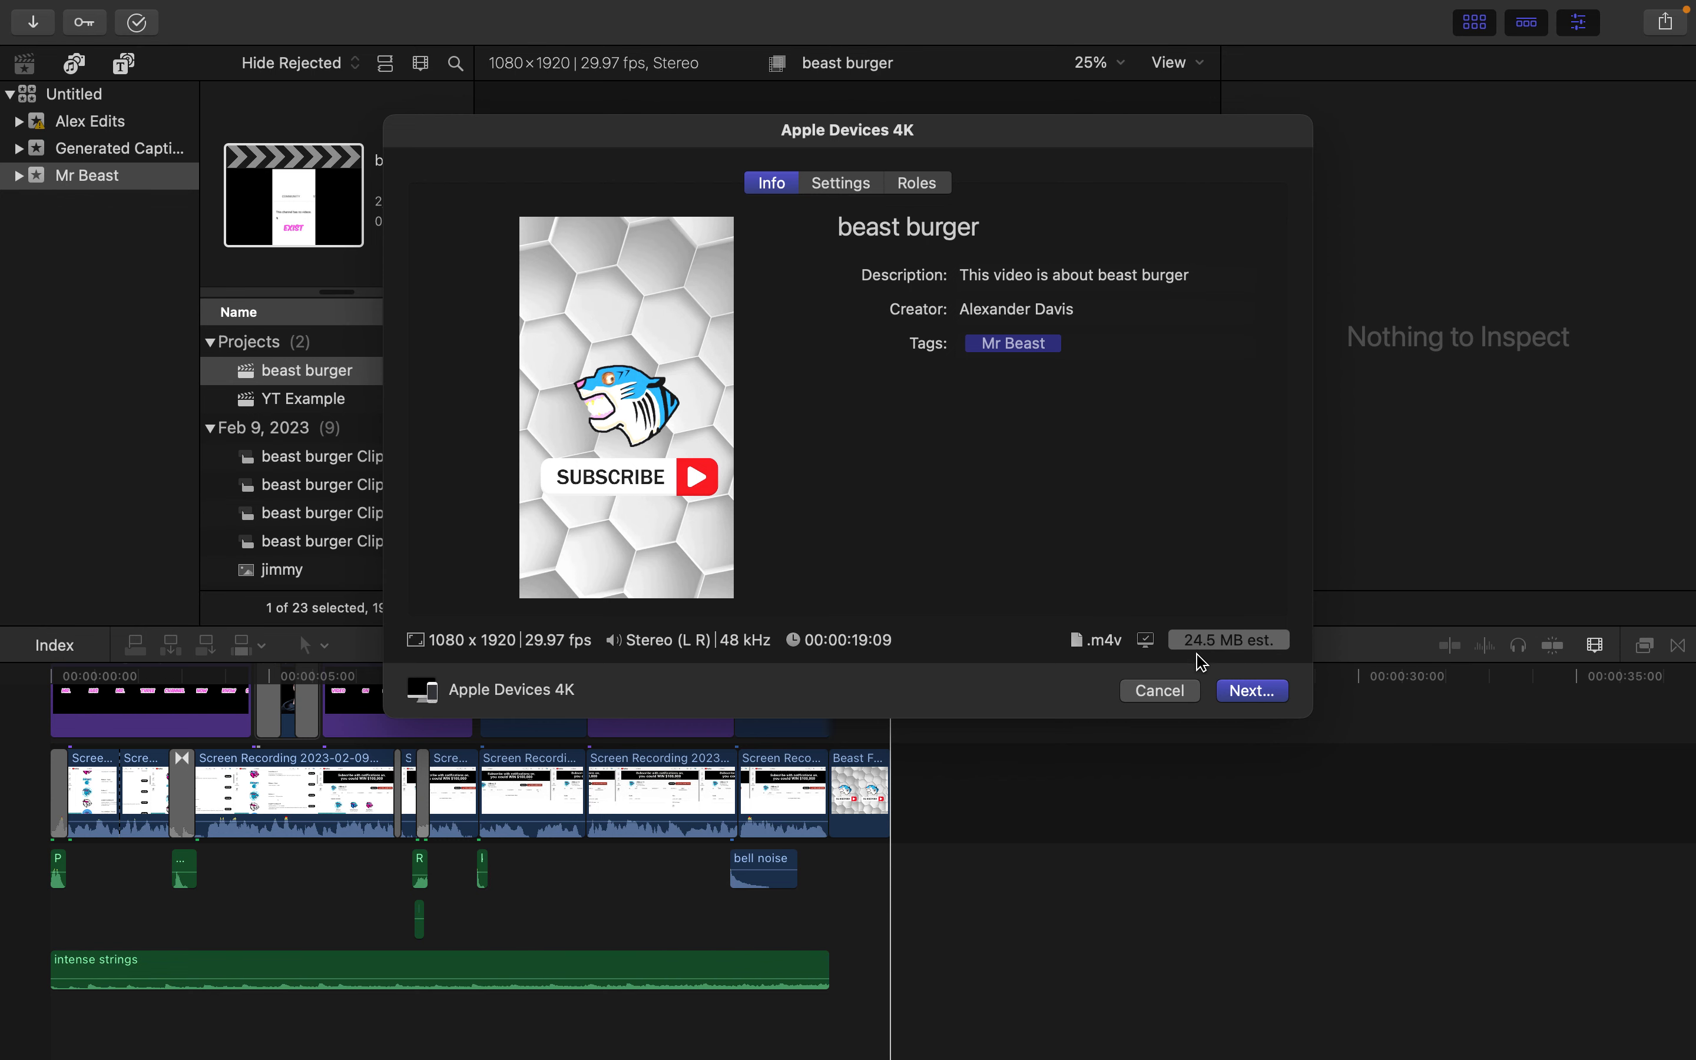
pyautogui.click(1254, 691)
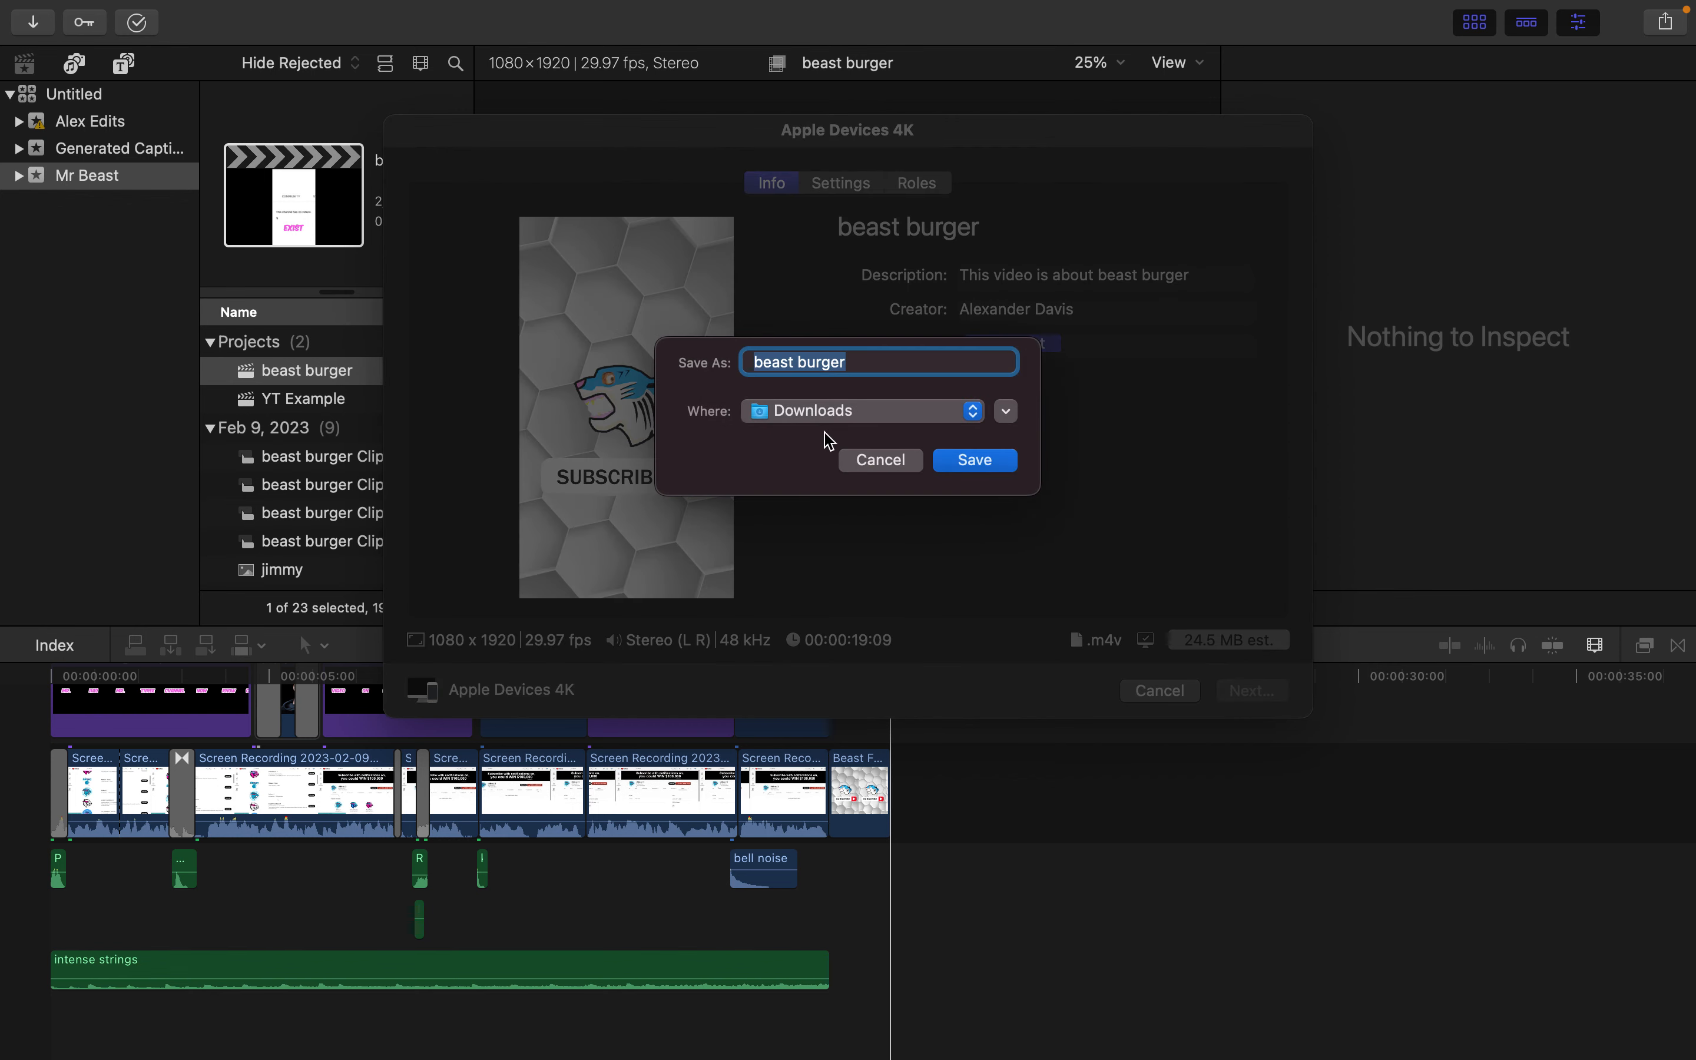
pyautogui.click(977, 461)
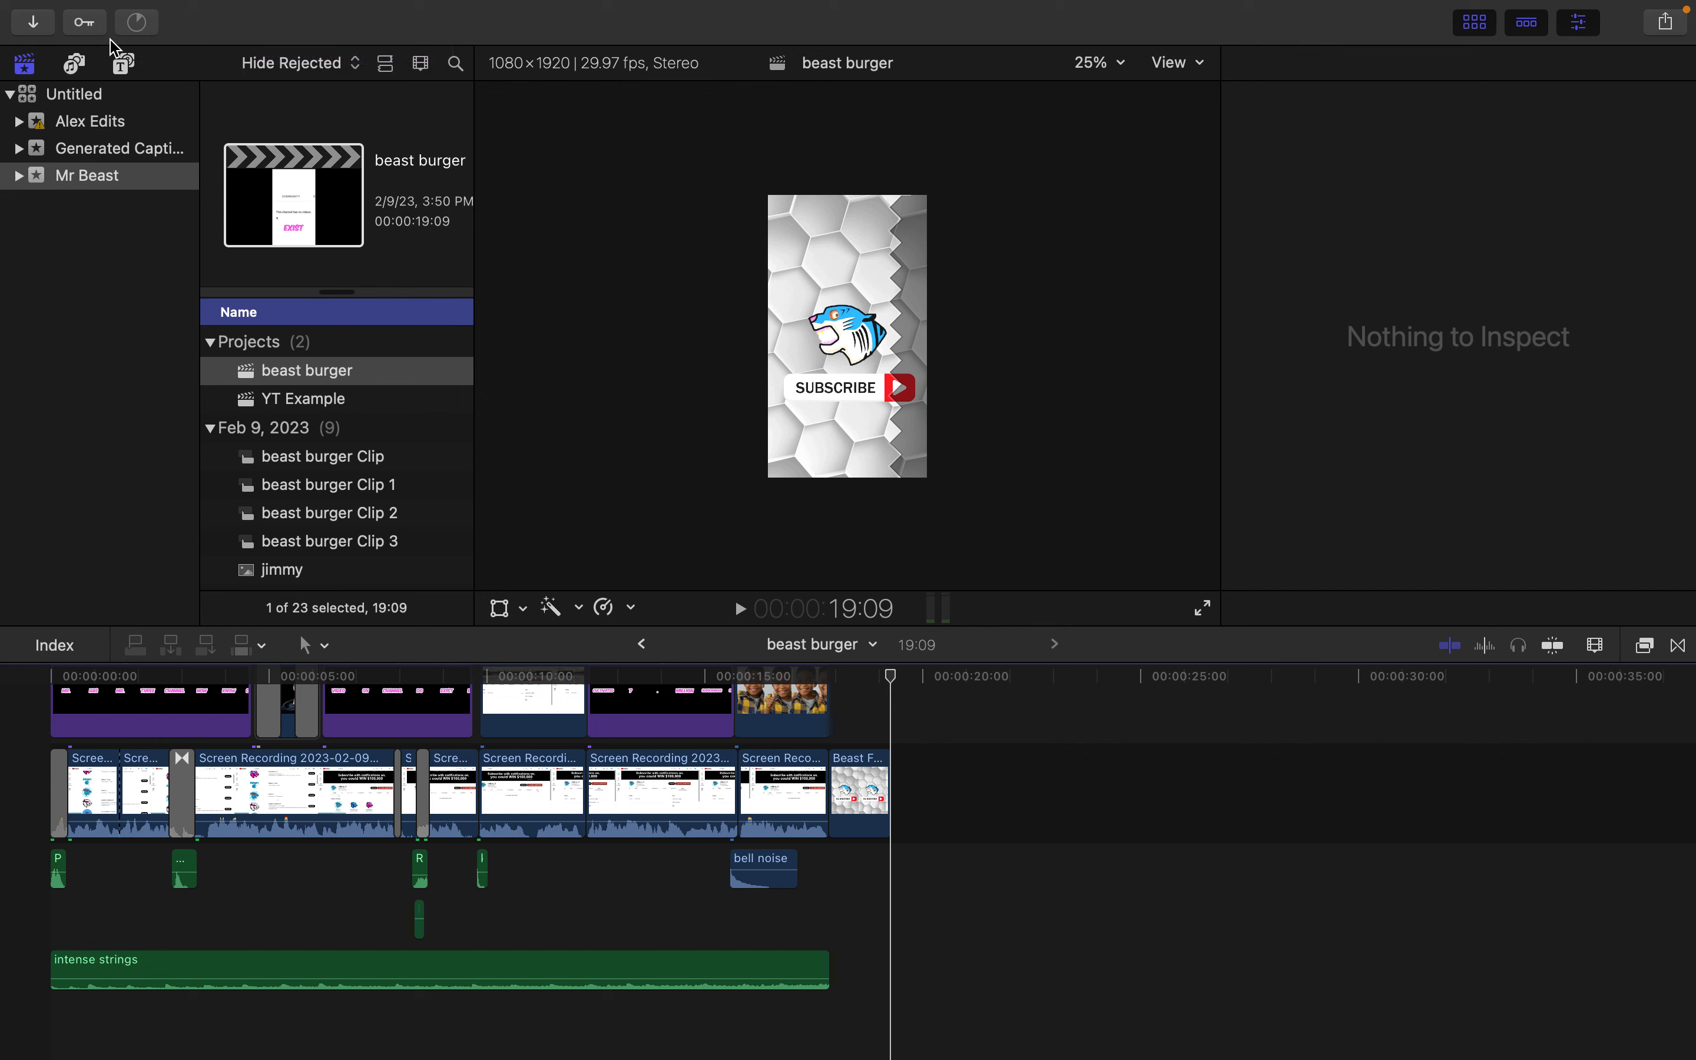
# Switch to Finder and open the Downloads folder to locate the exported beast burger.m4v.
pyautogui.moveTo(4, 8)
pyautogui.click(70, 52)
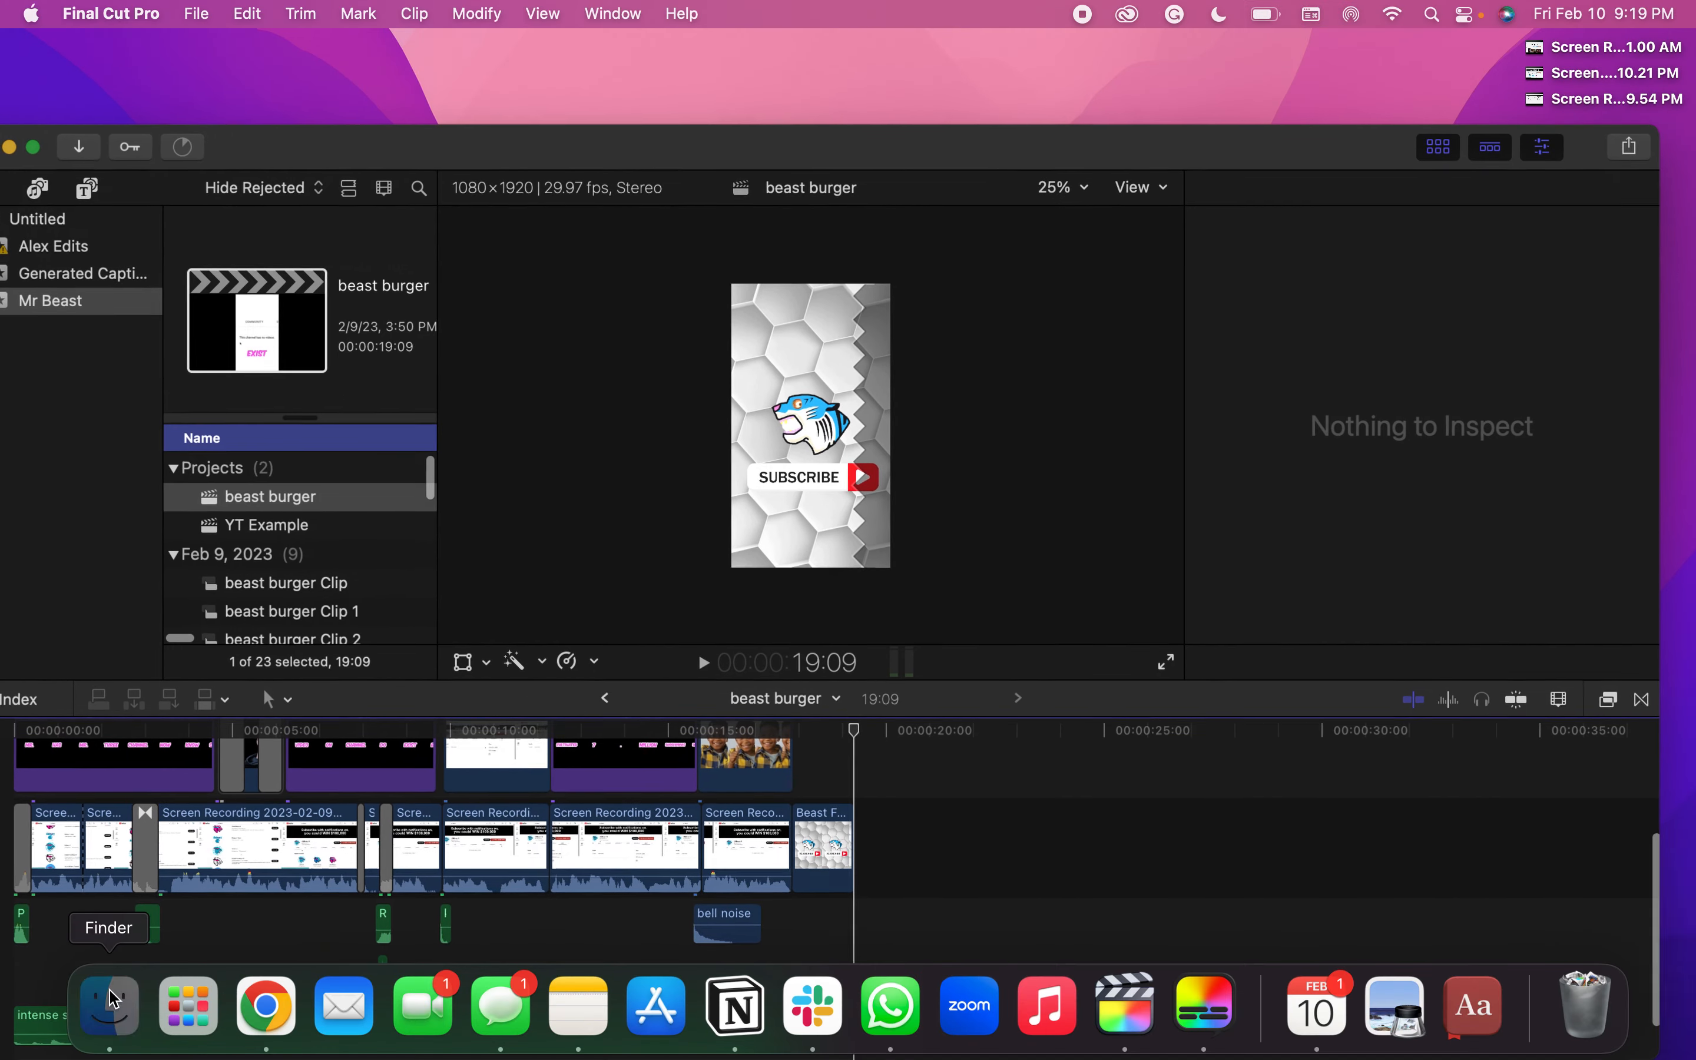
pyautogui.click(110, 1004)
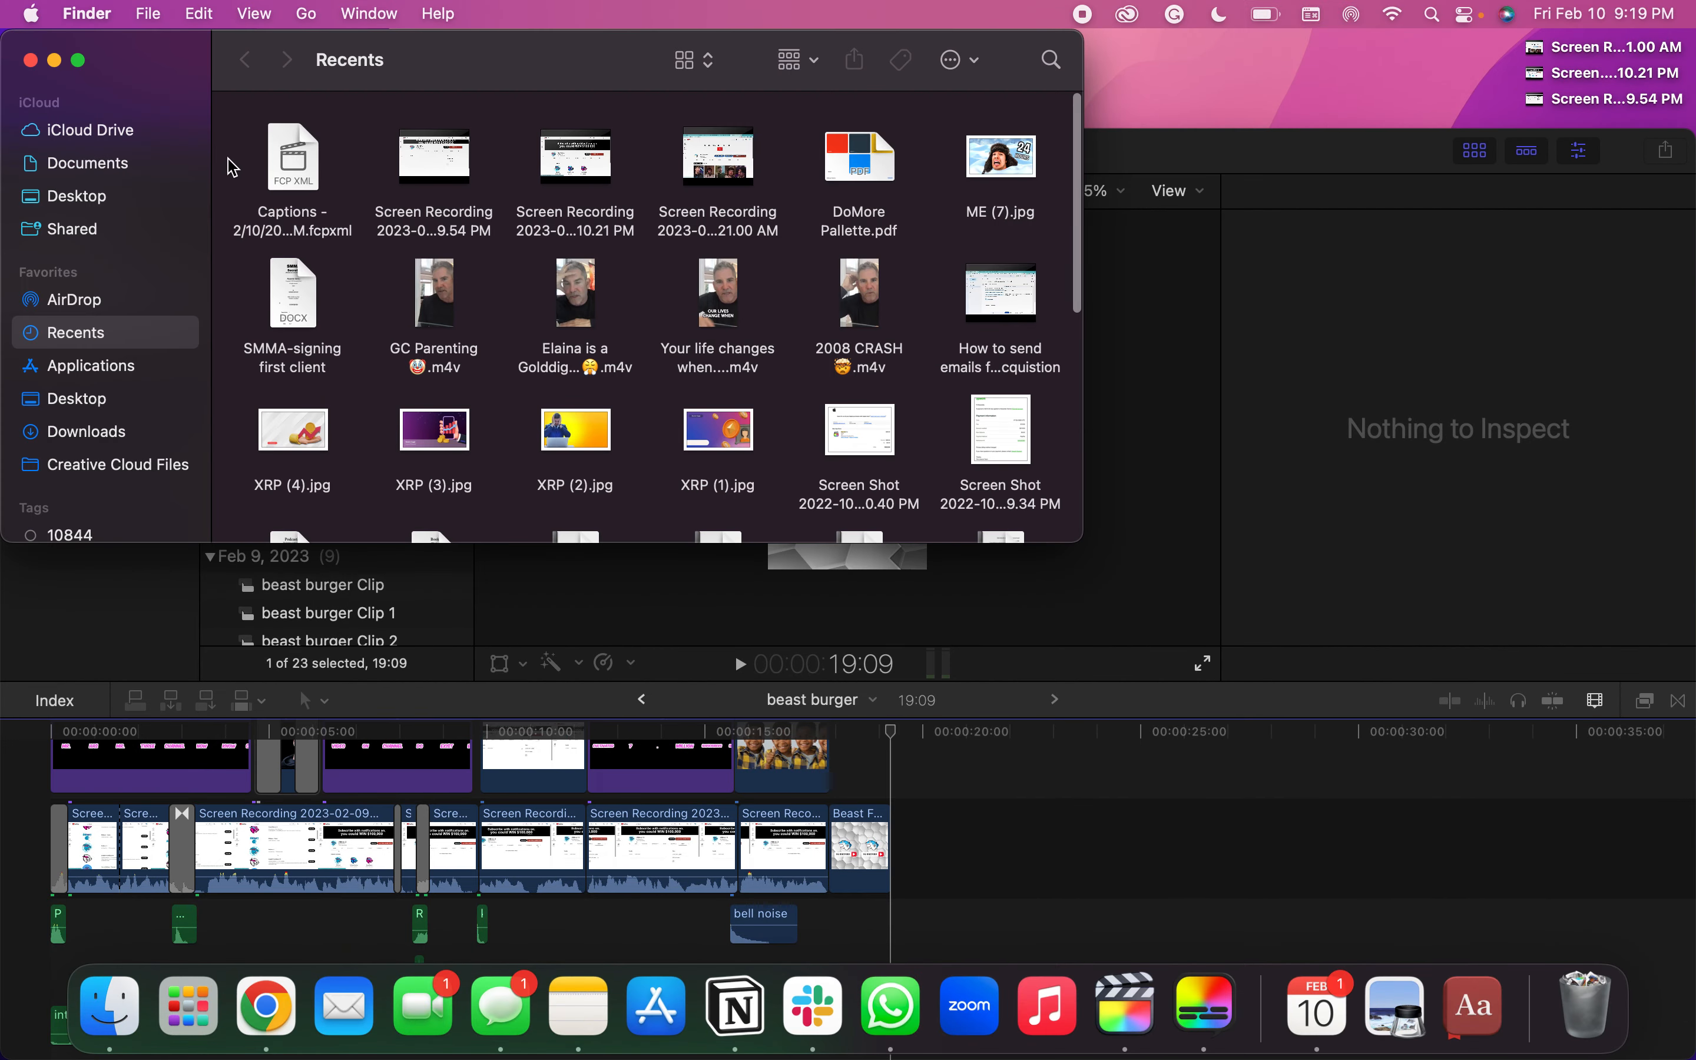
pyautogui.click(130, 431)
pyautogui.scroll(-1, 776, 242)
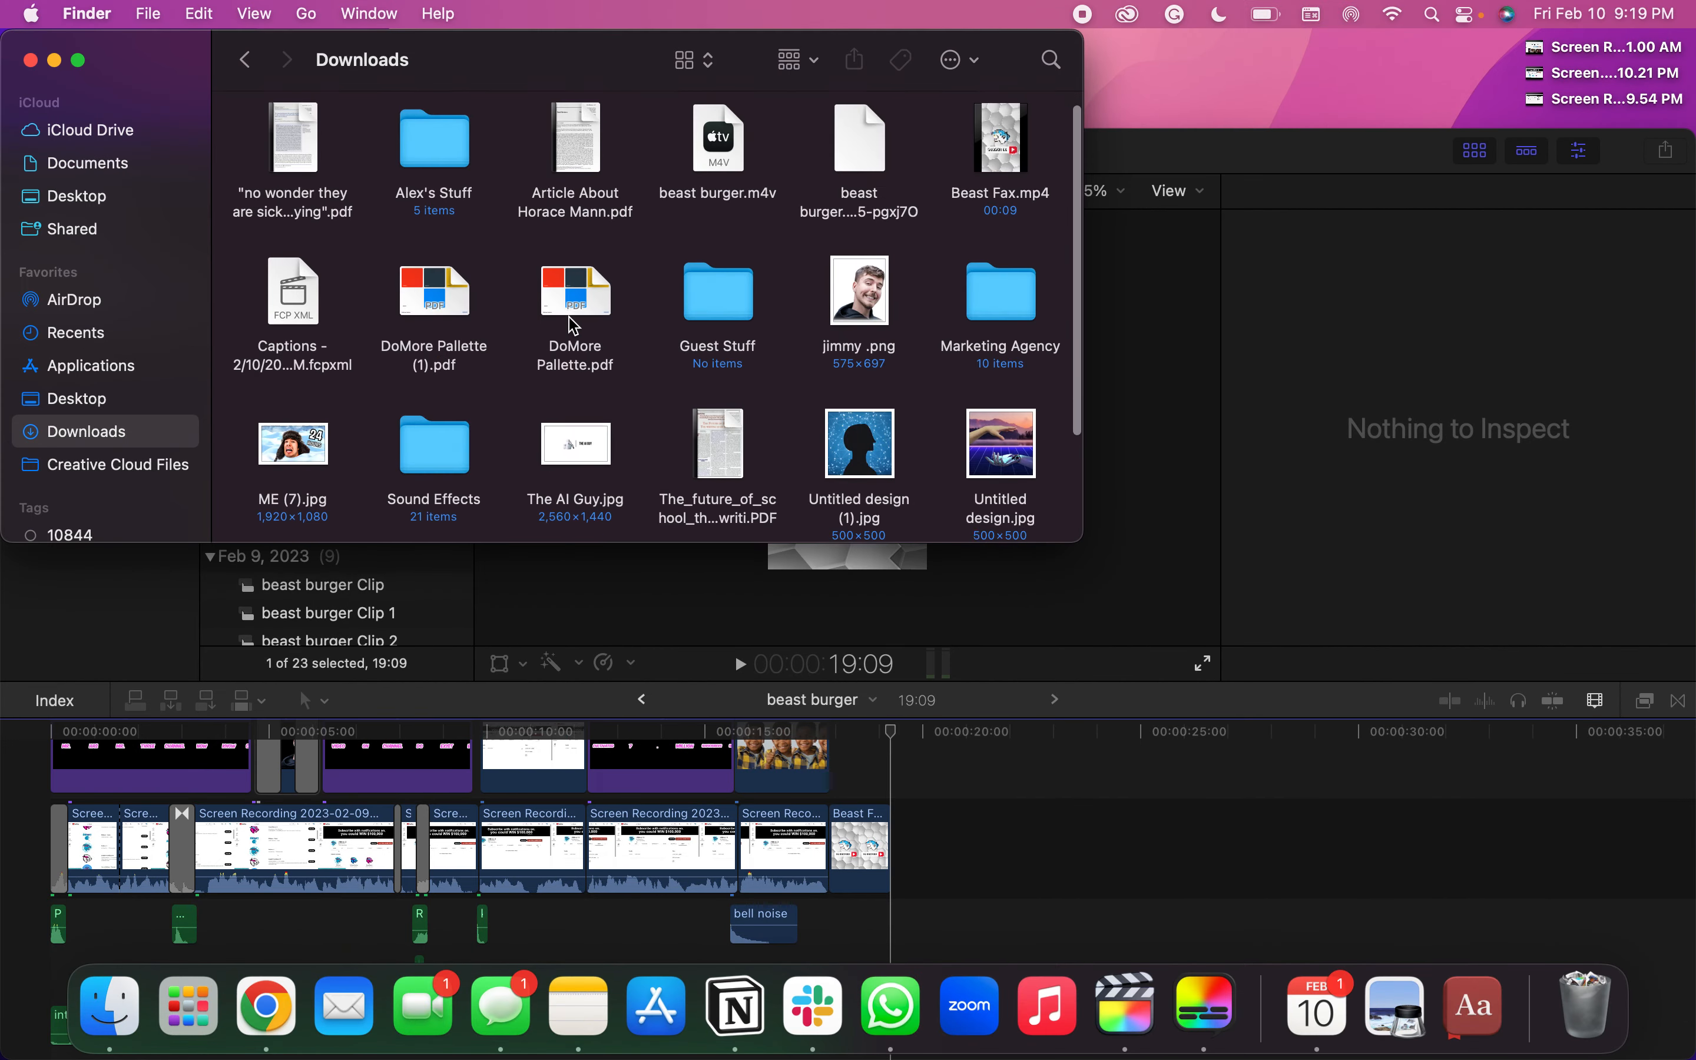
# View the available file actions for Beast Fax.mp4, including Share, and dismiss them without choosing any.
pyautogui.rightClick(1017, 163)
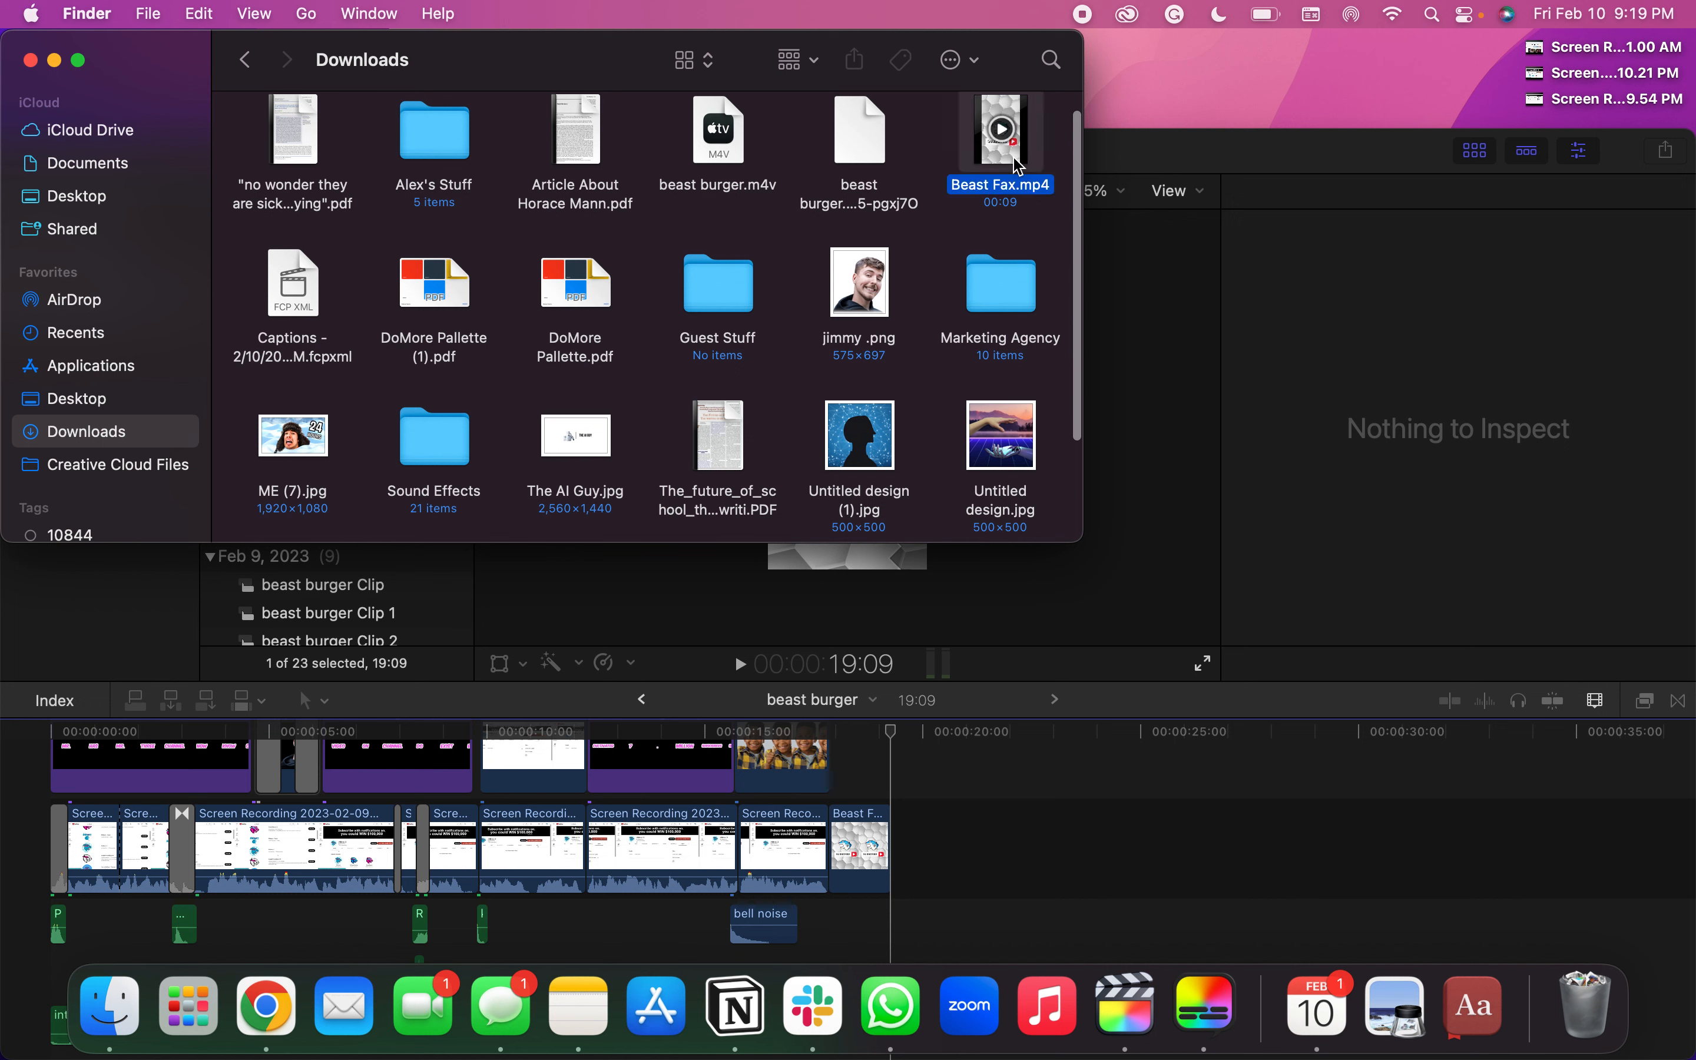
pyautogui.moveTo(1237, 471)
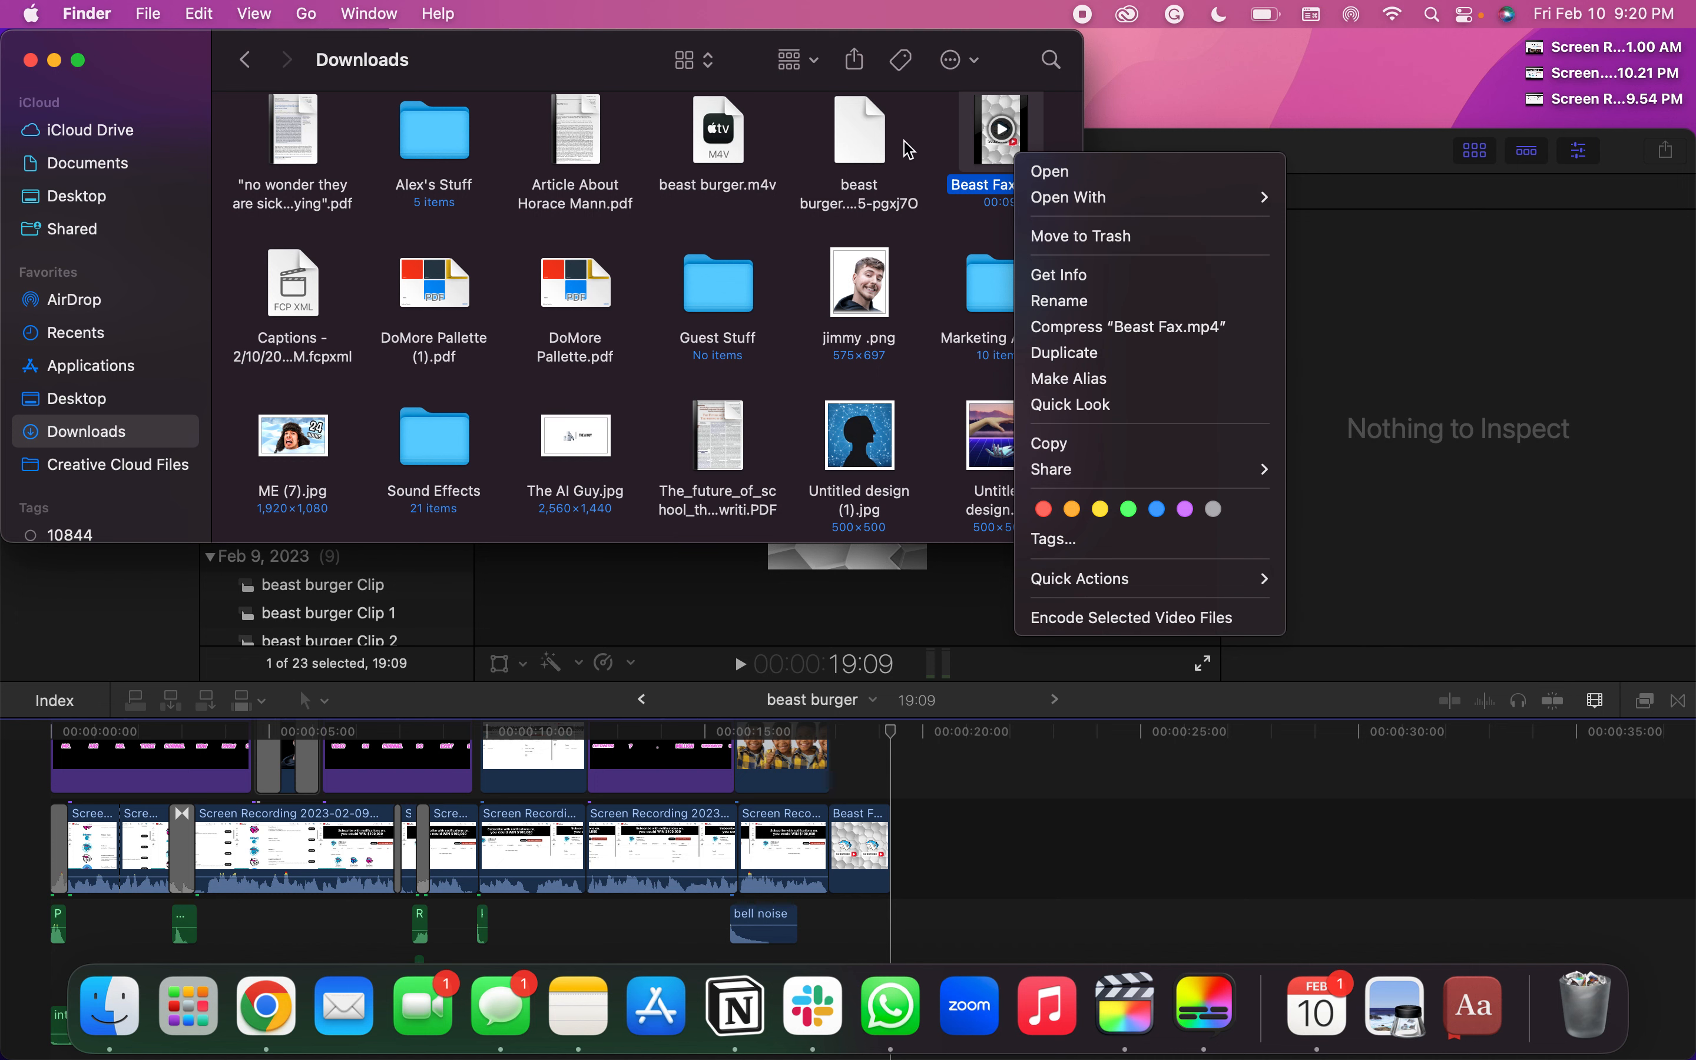
pyautogui.click(941, 144)
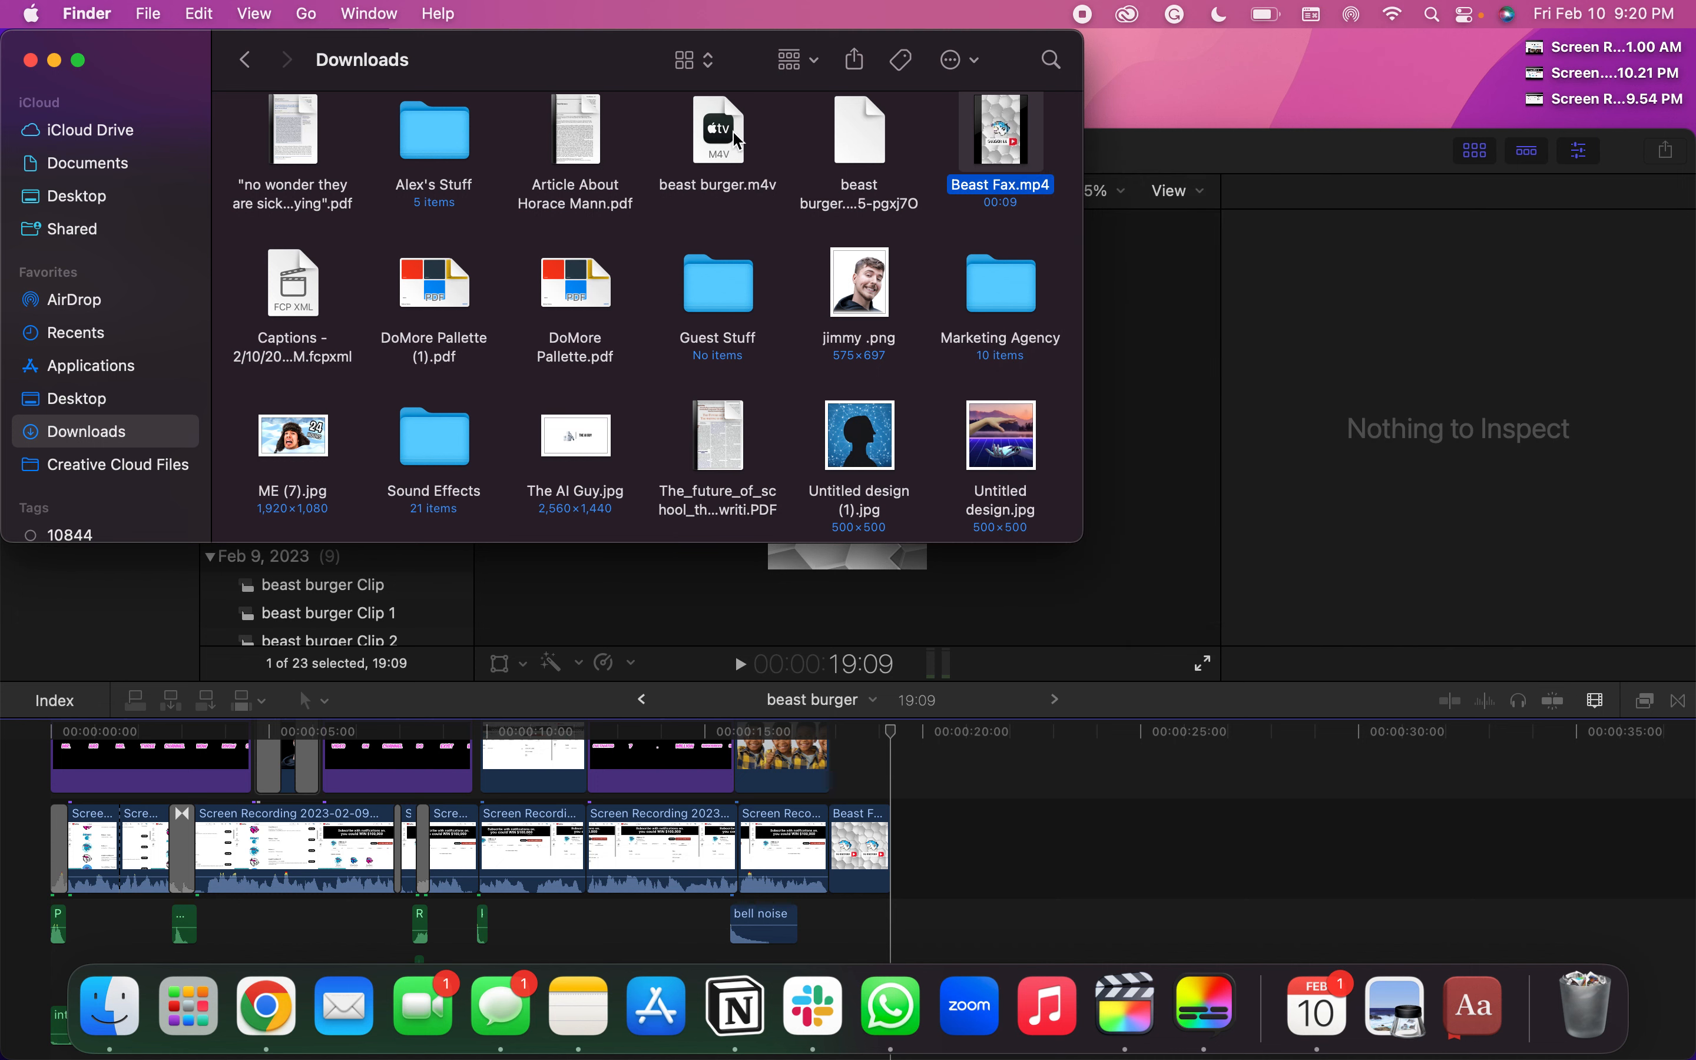
pyautogui.click(935, 214)
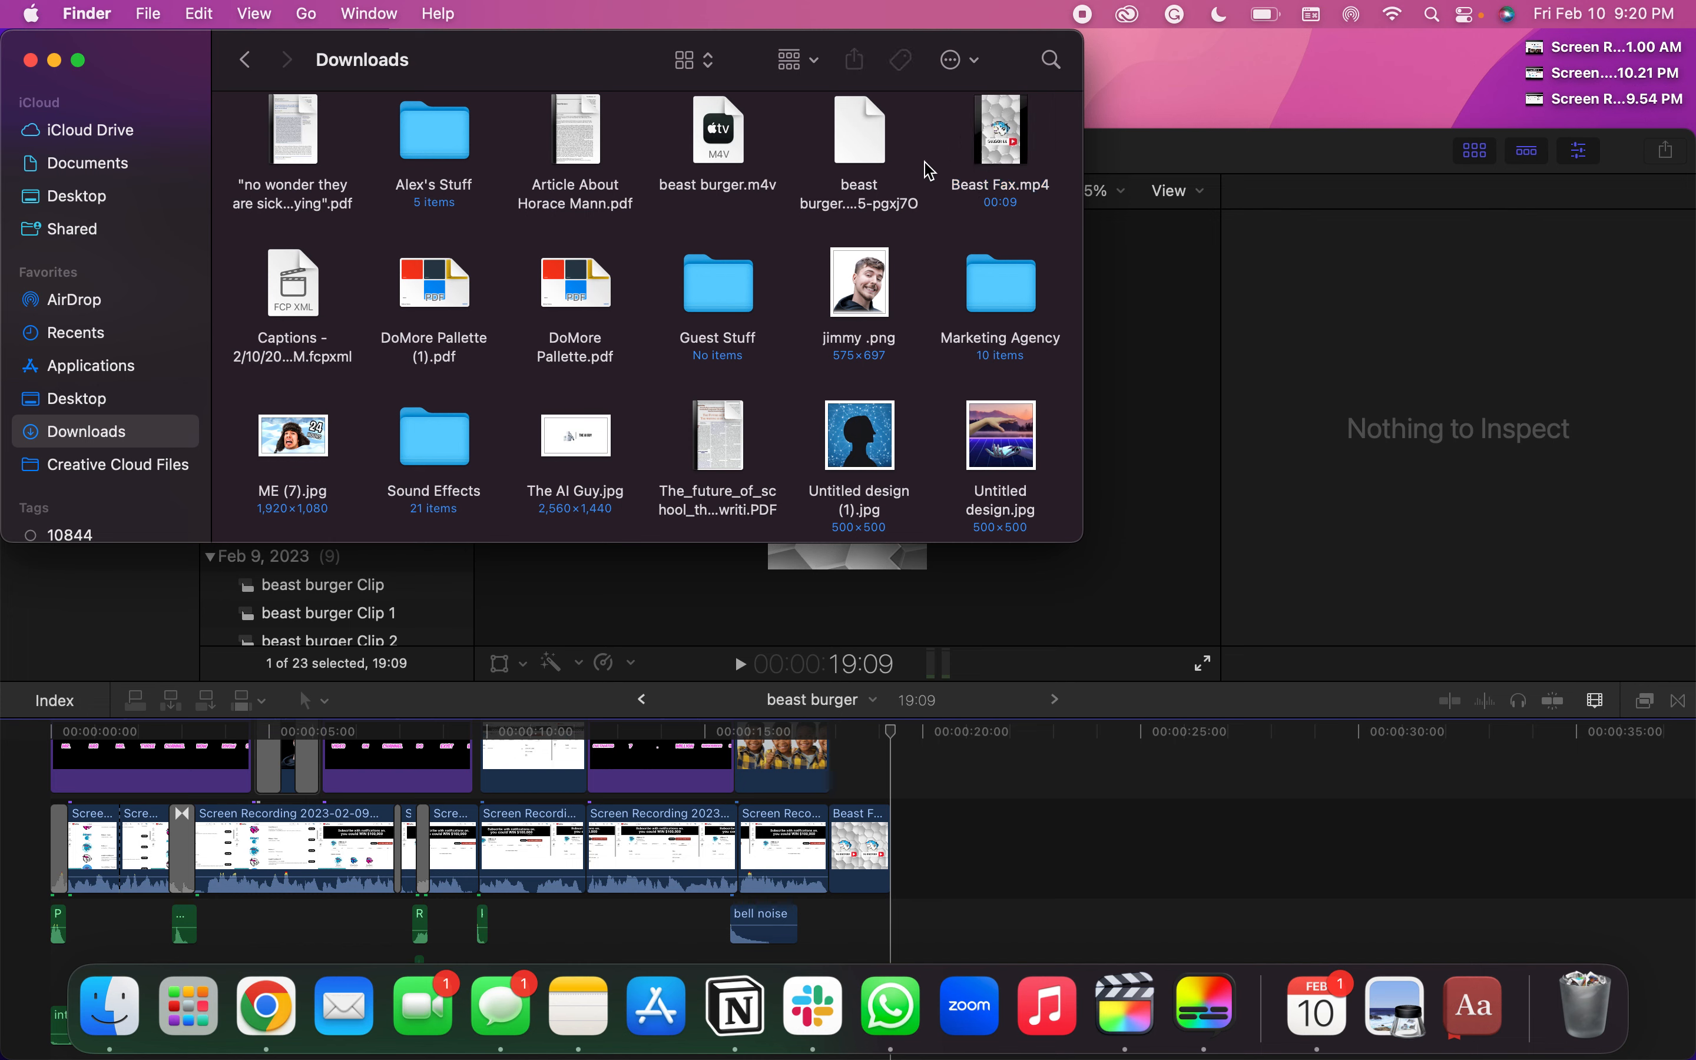